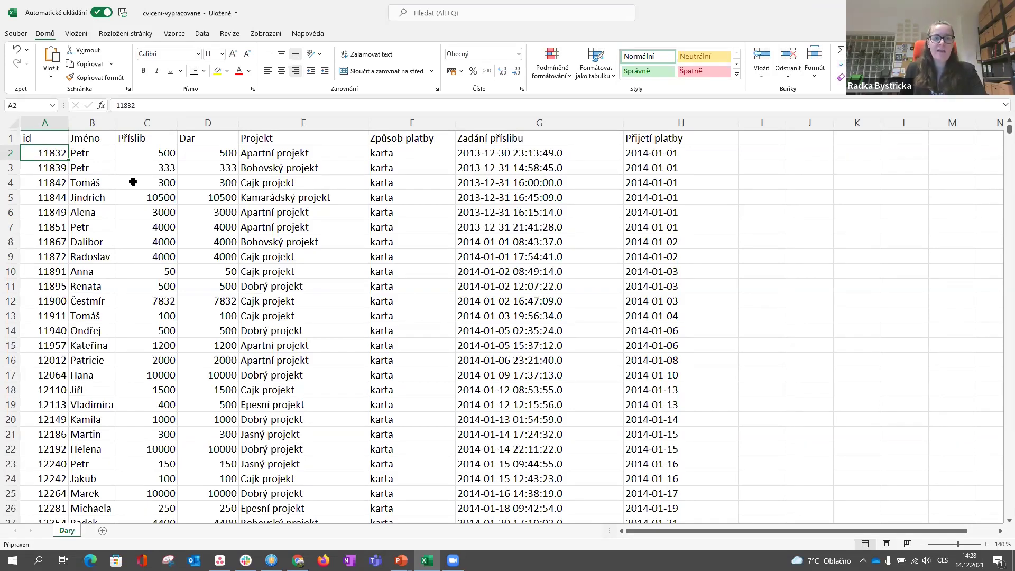
# - Look through the first few record identifiers in the id column
pyautogui.press('Down')
pyautogui.press('Down')
pyautogui.press('Down')
pyautogui.press('Down')
pyautogui.press('Down')
pyautogui.press('Up')
pyautogui.press('Up')
pyautogui.press('Up')
pyautogui.press('Up')
pyautogui.press('Up')
pyautogui.press('Down')
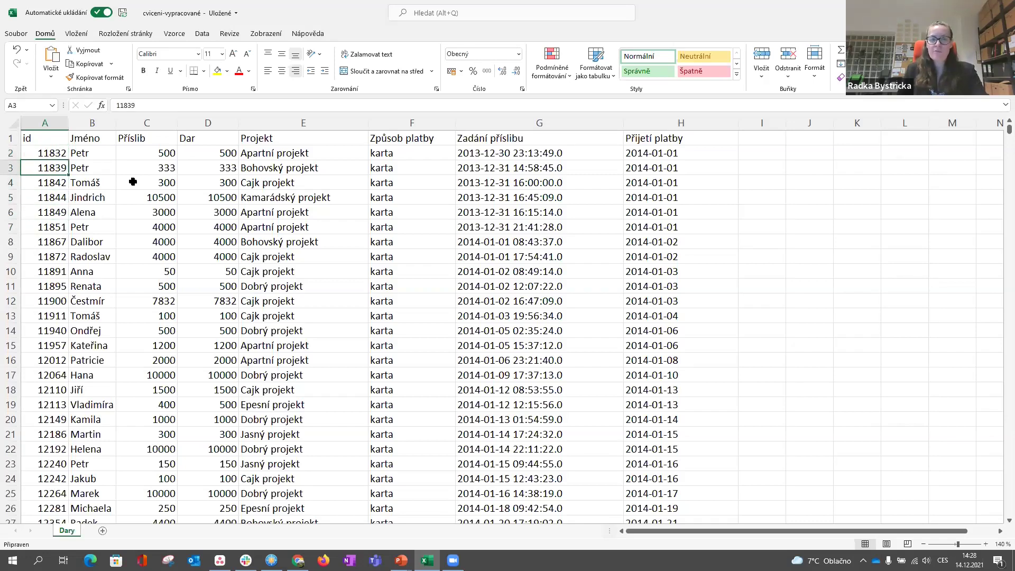
# - Look through the donors' first names in the Jméno column down to row 15
pyautogui.click(108, 149)
pyautogui.press('Down')
pyautogui.press('Down')
pyautogui.press('Down')
pyautogui.press('Down')
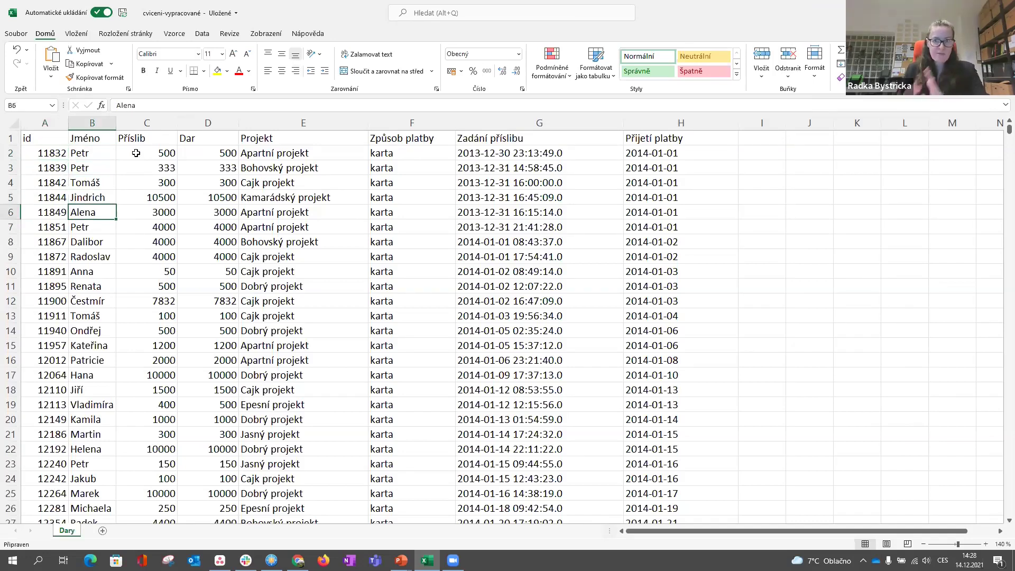
pyautogui.press('Up')
pyautogui.press('Up')
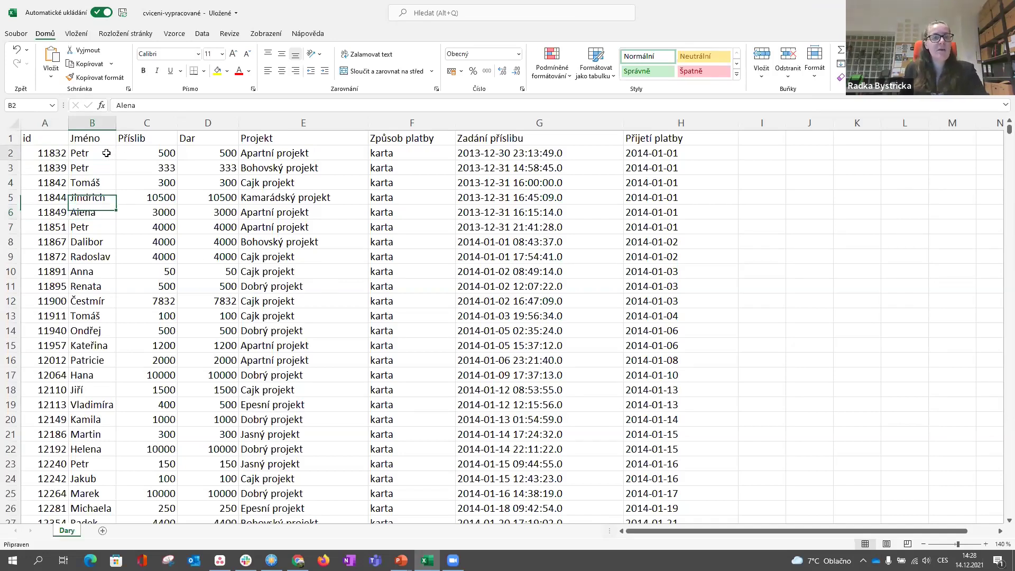
pyautogui.press('Down')
pyautogui.press('Down')
pyautogui.press('Down')
pyautogui.press('Down')
pyautogui.press('Down')
pyautogui.press('Down')
pyautogui.press('Down')
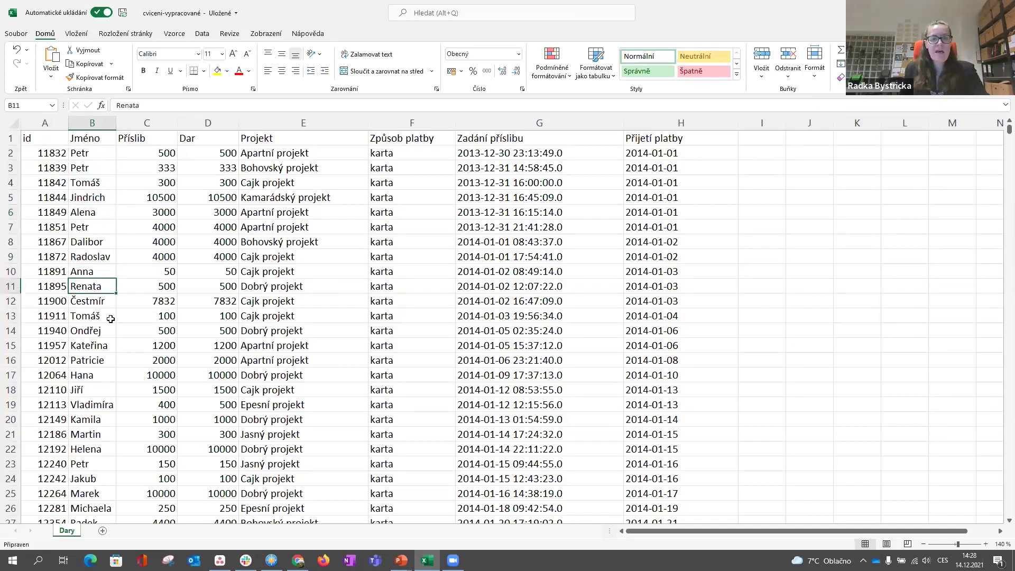
pyautogui.click(92, 346)
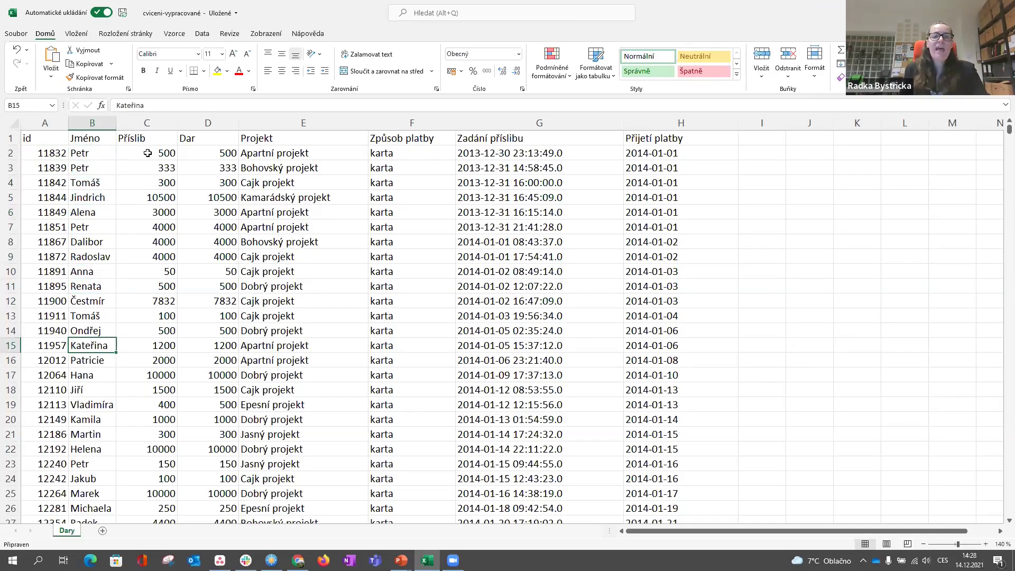
# - Compare the pledged and donated amounts in the Příslib and Dar columns for the first two records
pyautogui.click(149, 153)
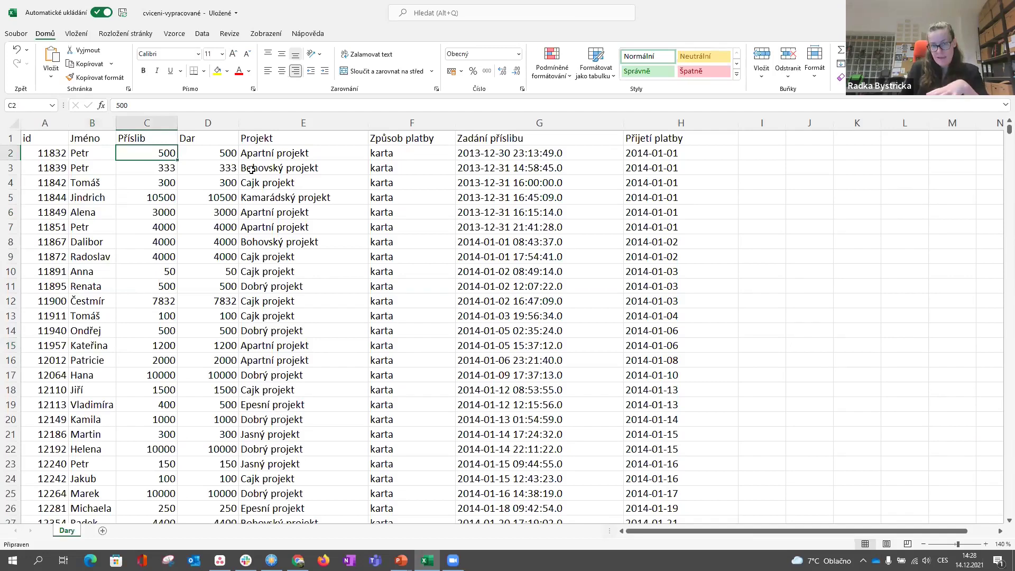
pyautogui.press('Right')
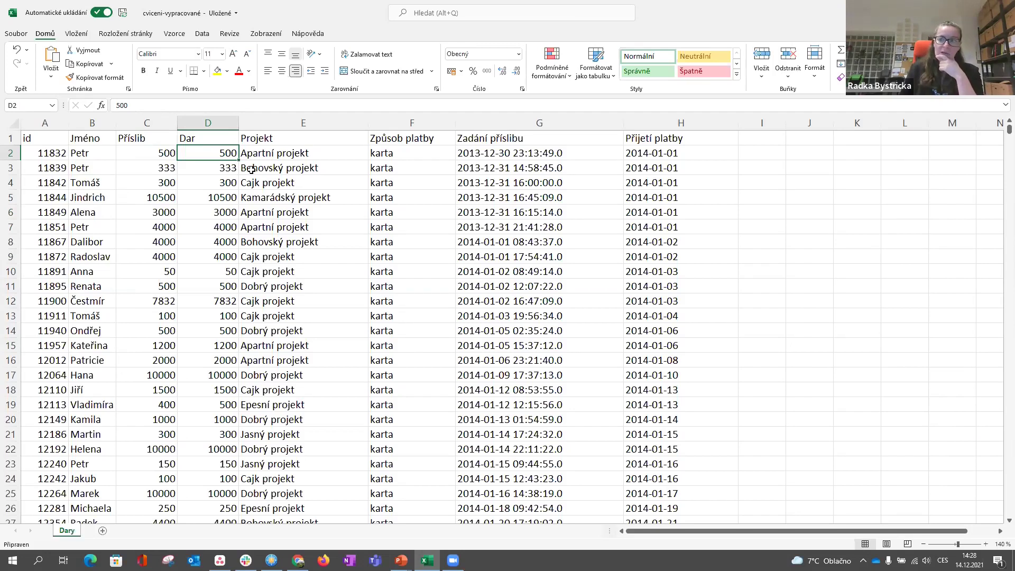
pyautogui.press('Left')
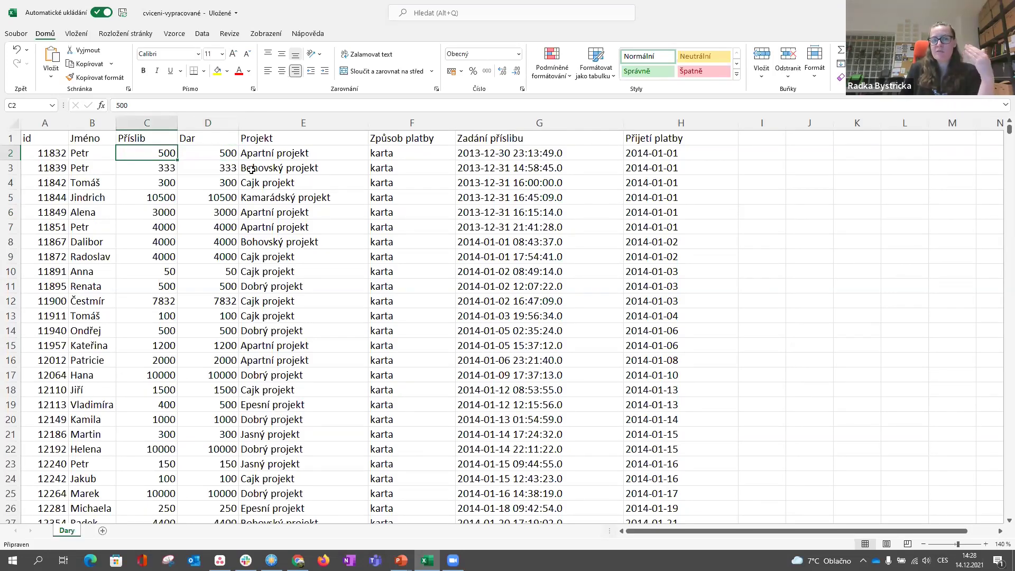
pyautogui.press('Right')
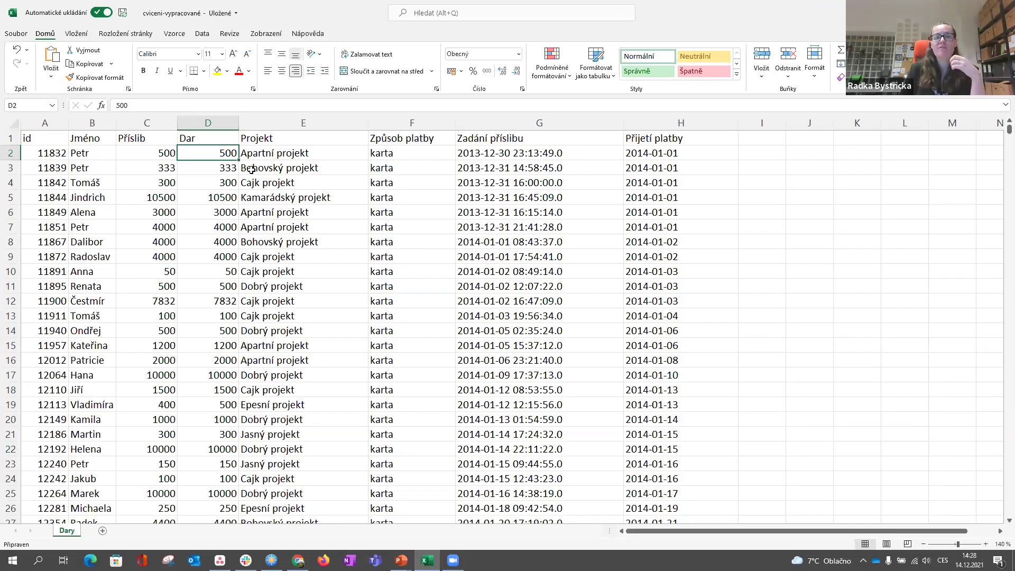
pyautogui.press('Left')
pyautogui.press('Right')
pyautogui.press('Down')
pyautogui.press('Left')
pyautogui.press('Up')
pyautogui.press('Right')
pyautogui.press('Left')
pyautogui.press('Right')
pyautogui.press('Left')
pyautogui.press('Down')
pyautogui.press('Up')
pyautogui.press('Right')
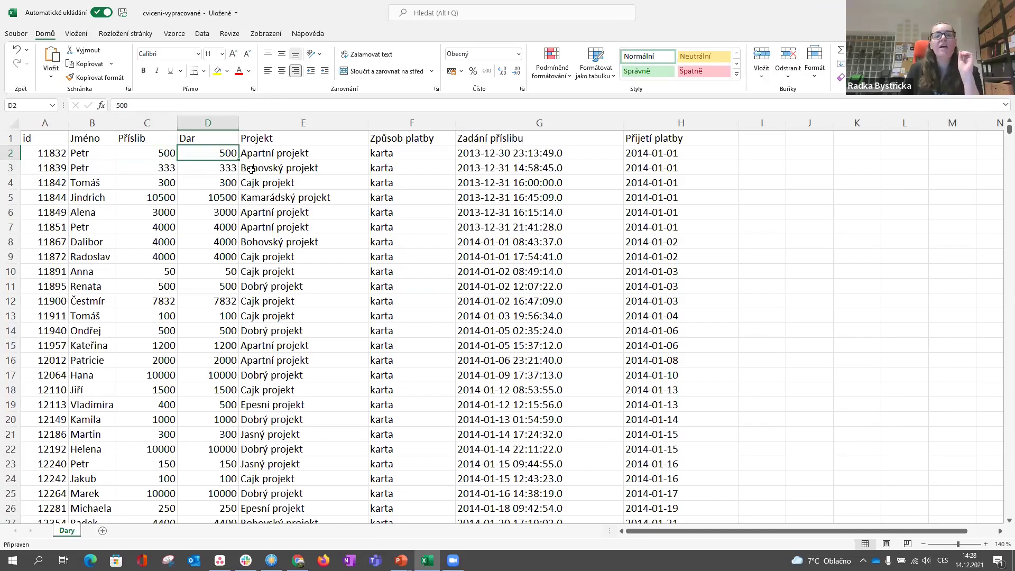
pyautogui.press('Down')
pyautogui.press('Up')
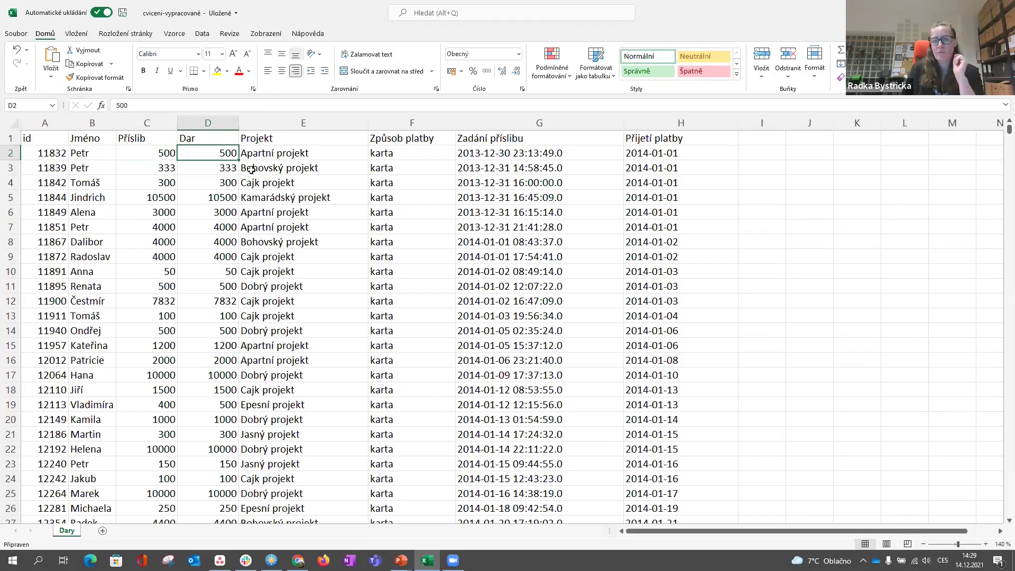
# - Look through about twenty rows of project names in the Projekt column and return to its first record
pyautogui.press('Right')
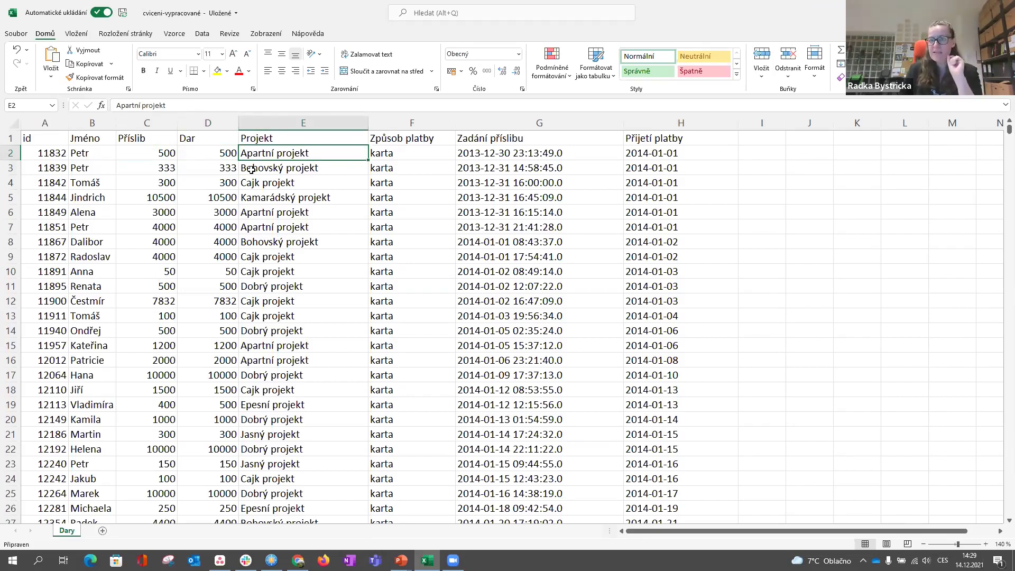
pyautogui.press('Down')
pyautogui.press('Down')
pyautogui.press('Down')
pyautogui.press('Down')
pyautogui.press('Down')
pyautogui.press('Down')
pyautogui.press('Down')
pyautogui.press('Down')
pyautogui.press('Down')
pyautogui.press('Down')
pyautogui.press('Down')
pyautogui.press('Down')
pyautogui.press('Down')
pyautogui.press('Down')
pyautogui.press('Down')
pyautogui.press('Down')
pyautogui.press('Down')
pyautogui.press('Down')
pyautogui.press('Down')
pyautogui.press('Down')
pyautogui.press('Up')
pyautogui.press('Up')
pyautogui.press('Up')
pyautogui.press('Up')
pyautogui.press('Up')
pyautogui.press('Up')
pyautogui.press('Up')
pyautogui.press('Up')
pyautogui.press('Up')
pyautogui.press('Up')
pyautogui.press('Up')
pyautogui.press('Up')
pyautogui.press('Up')
pyautogui.press('Up')
pyautogui.press('Up')
pyautogui.press('Up')
pyautogui.press('Up')
pyautogui.press('Up')
pyautogui.press('Up')
pyautogui.press('Up')
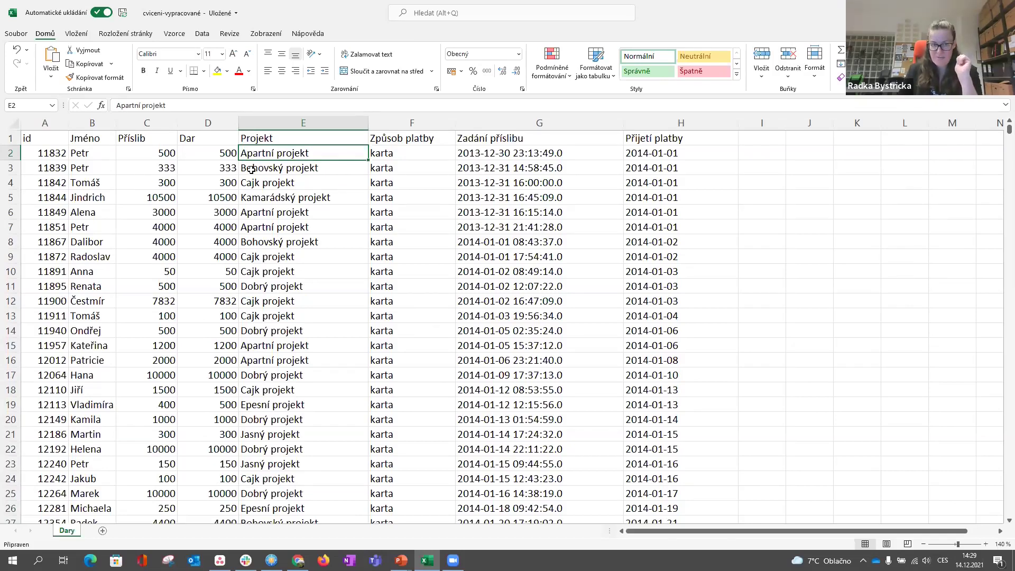
# - Examine the payment methods of the first records in the Způsob platby column
pyautogui.press('Right')
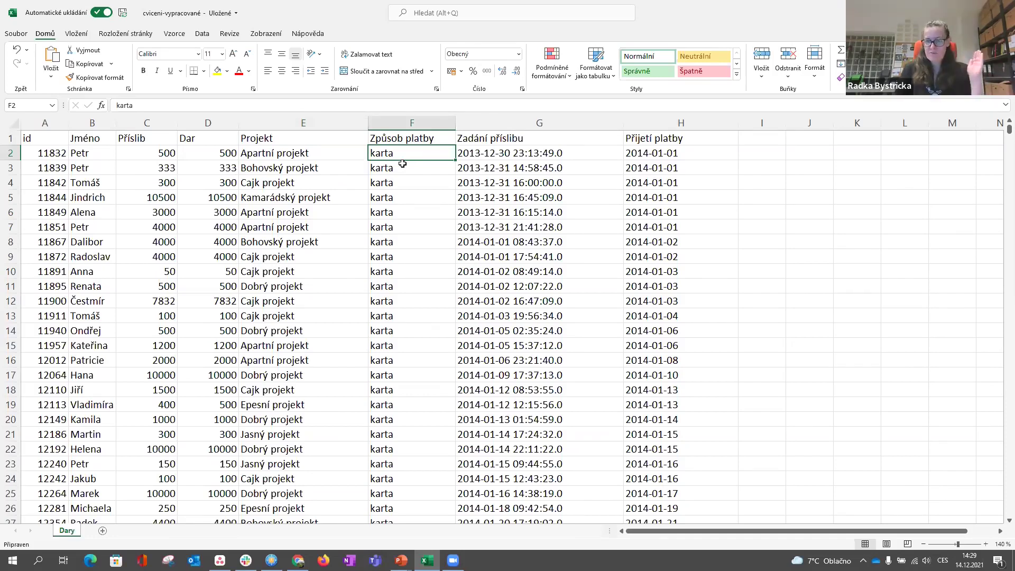
pyautogui.press('Down')
pyautogui.press('Down')
pyautogui.press('Up')
pyautogui.press('Up')
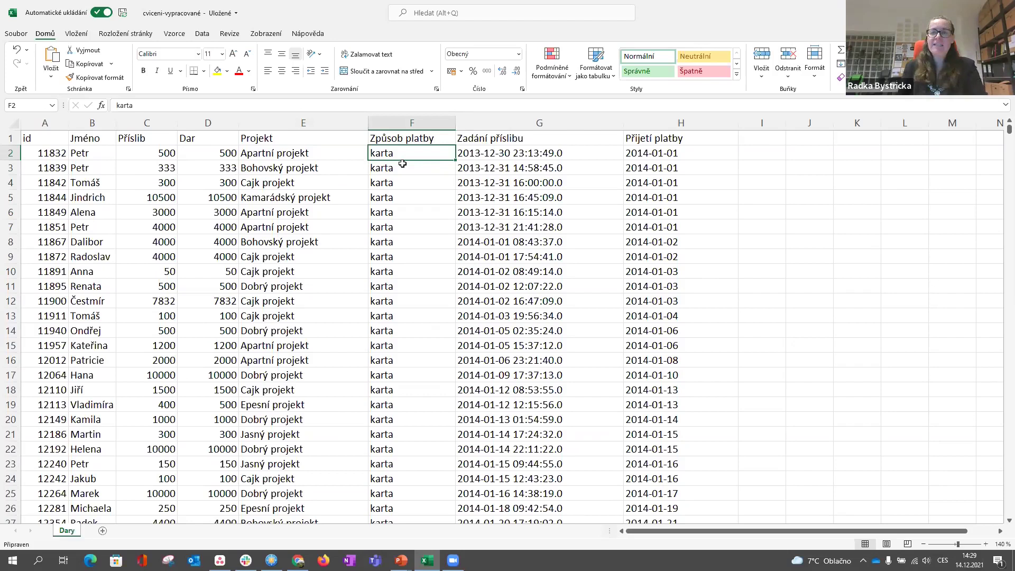
# - Examine the pledge entry and payment receipt dates in the Zadání příslibu and Přijetí platby columns
pyautogui.press('Right')
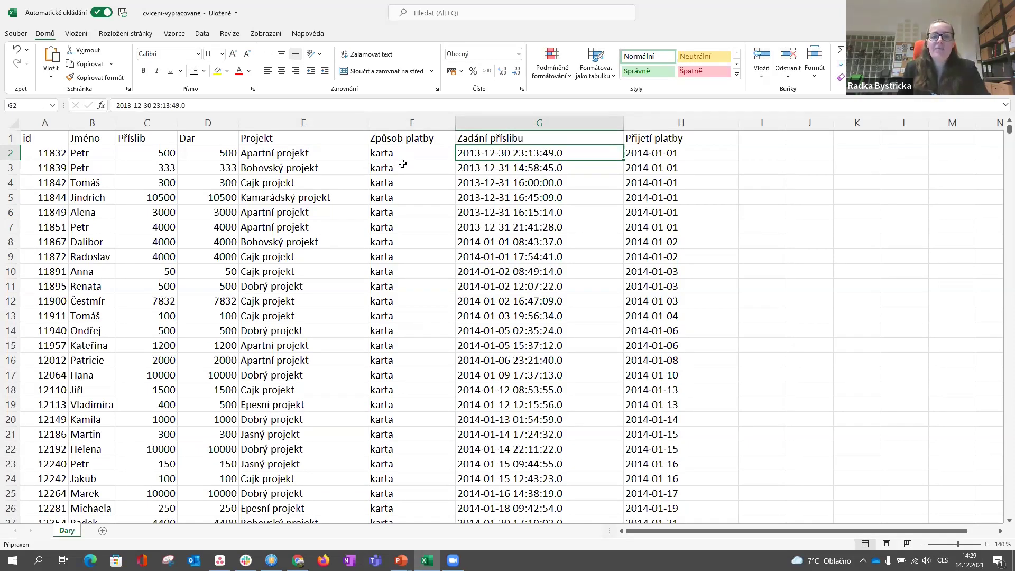
pyautogui.press('Left')
pyautogui.press('Left')
pyautogui.press('Left')
pyautogui.press('Left')
pyautogui.press('Left')
pyautogui.press('Right')
pyautogui.press('Right')
pyautogui.press('Right')
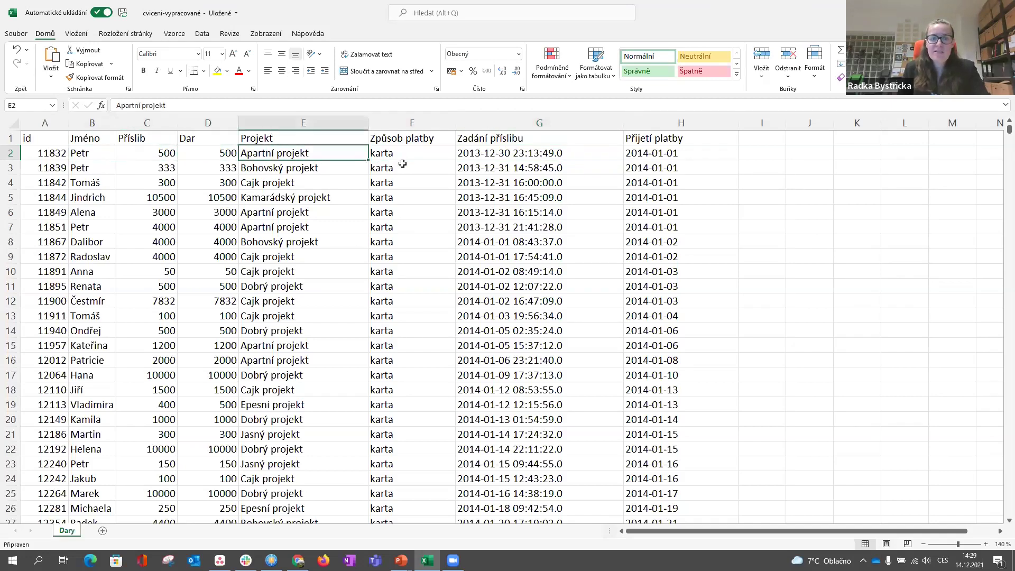
pyautogui.press('Right')
pyautogui.press('Right')
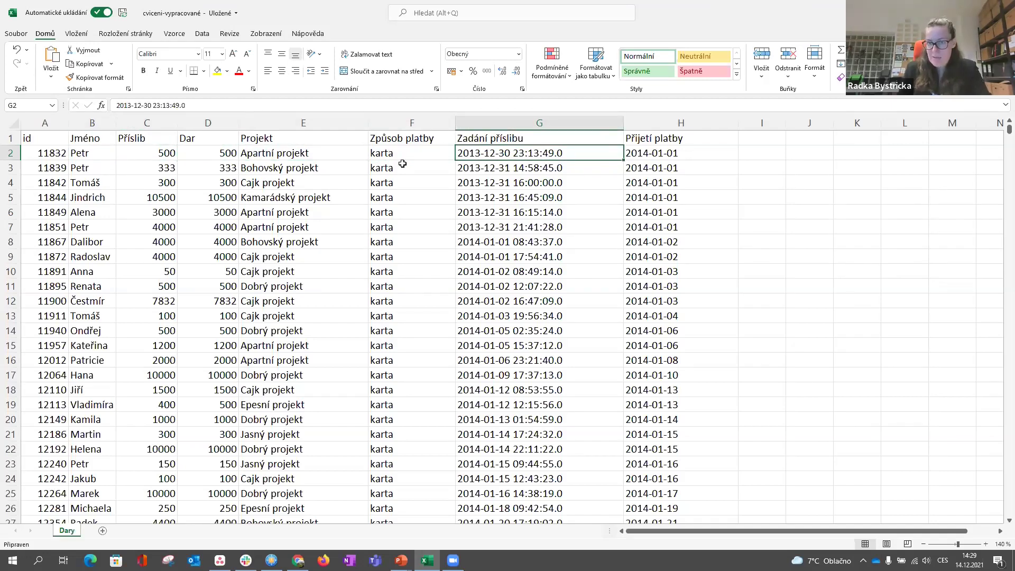
pyautogui.press('Right')
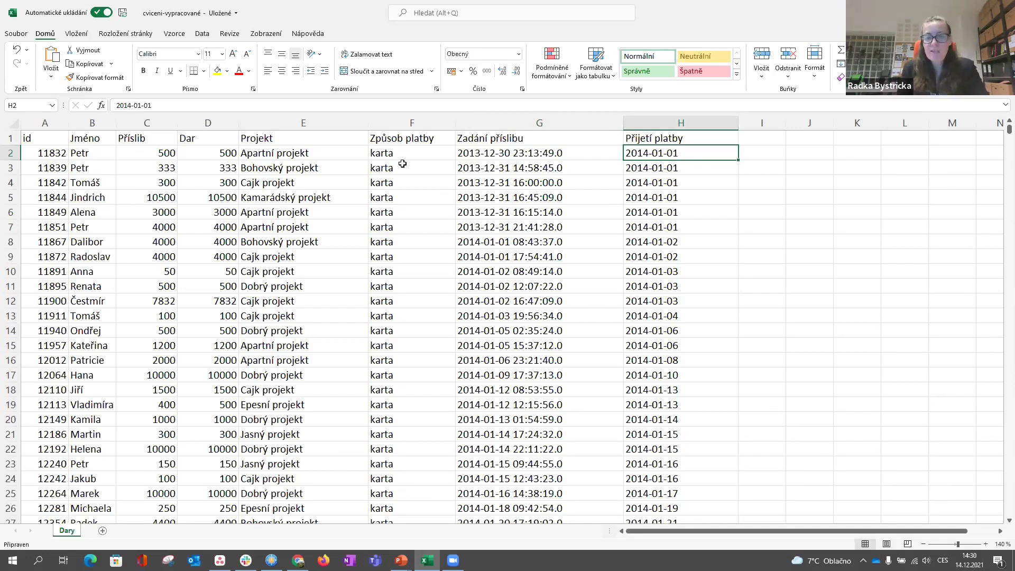
pyautogui.press('Down')
pyautogui.press('Up')
pyautogui.press('Down')
pyautogui.press('Up')
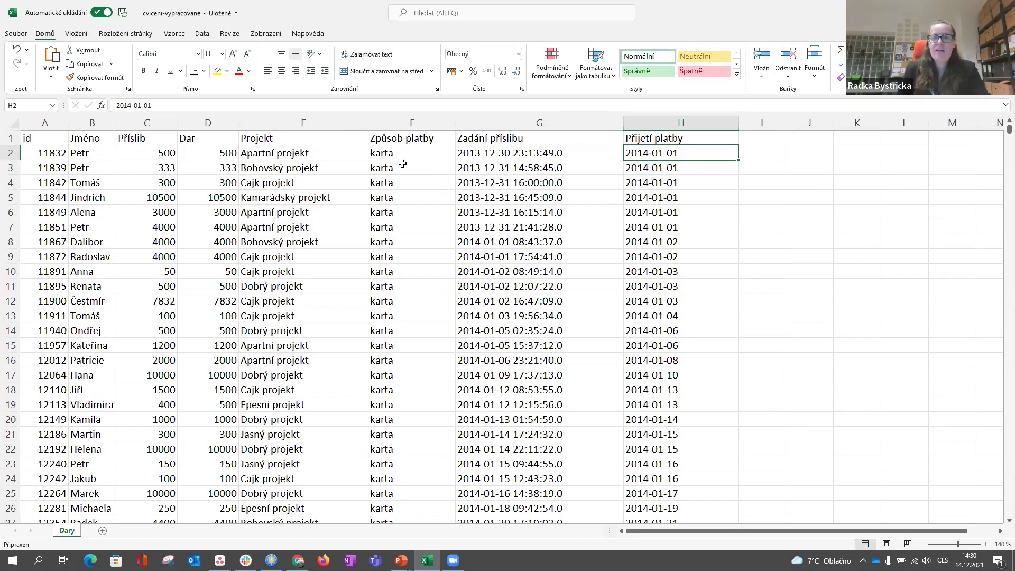
pyautogui.press('Left')
pyautogui.press('Right')
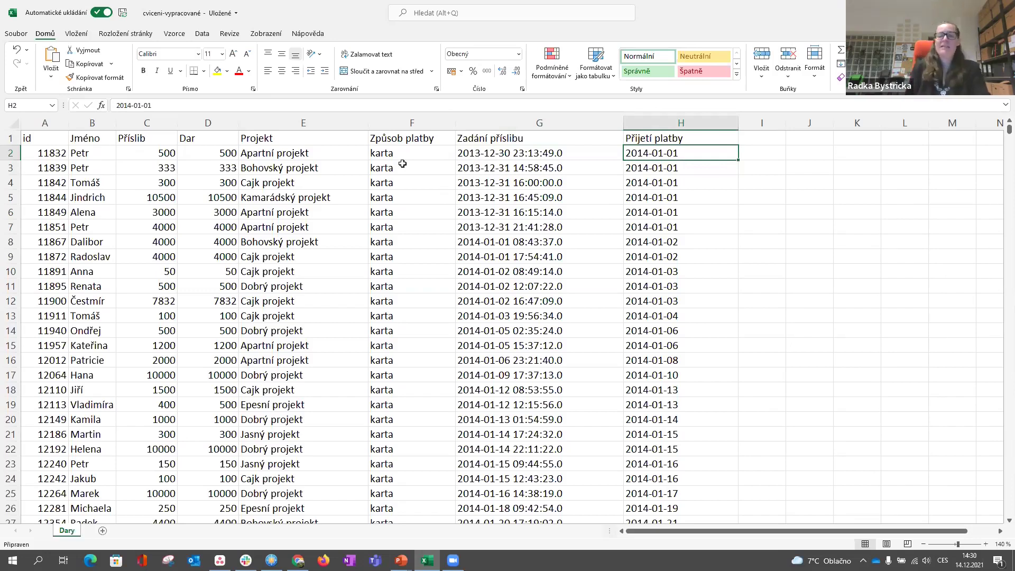
# - Review the first record's fields across all columns from id to Přijetí platby and return to its id cell
pyautogui.press('Left')
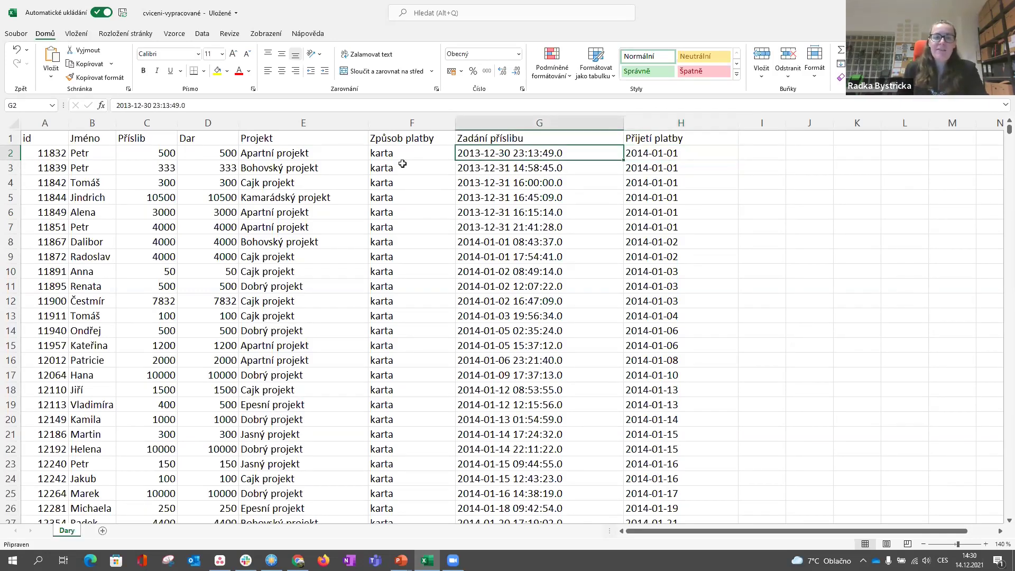
pyautogui.press('Left')
pyautogui.press('Left')
pyautogui.press('Left')
pyautogui.press('Left')
pyautogui.press('Left')
pyautogui.press('Left')
pyautogui.press('Right')
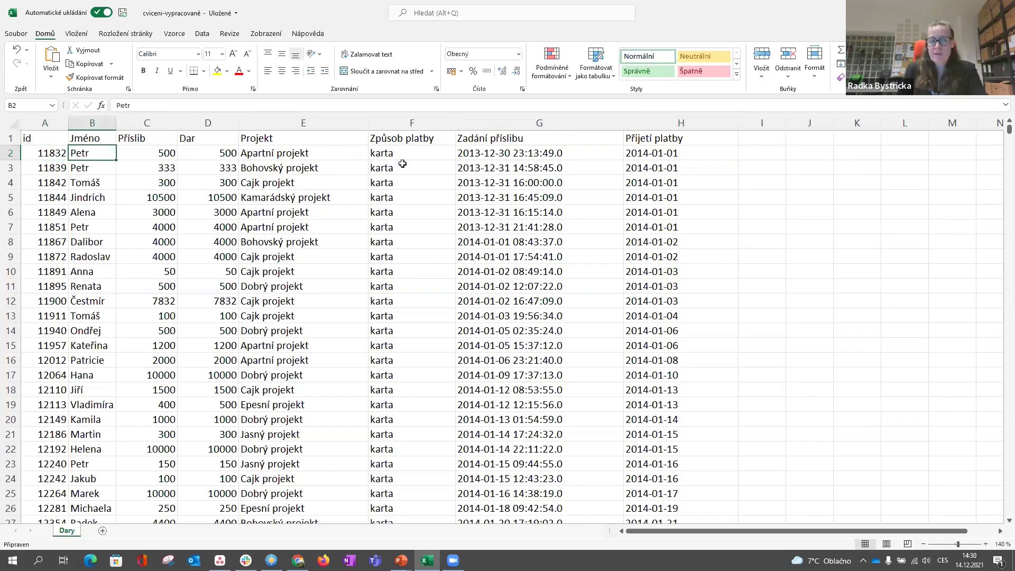
pyautogui.press('Right')
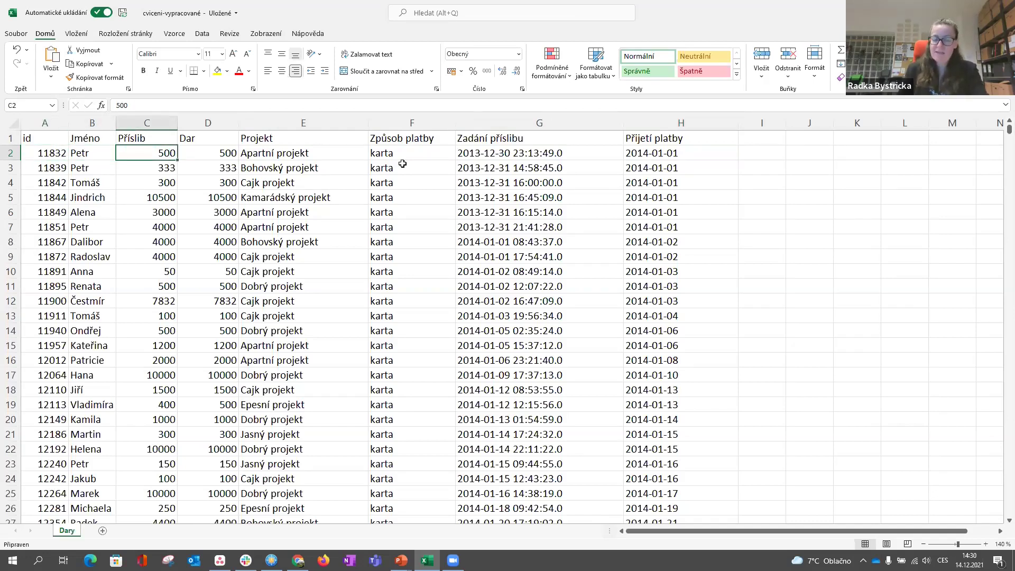
pyautogui.press('Right')
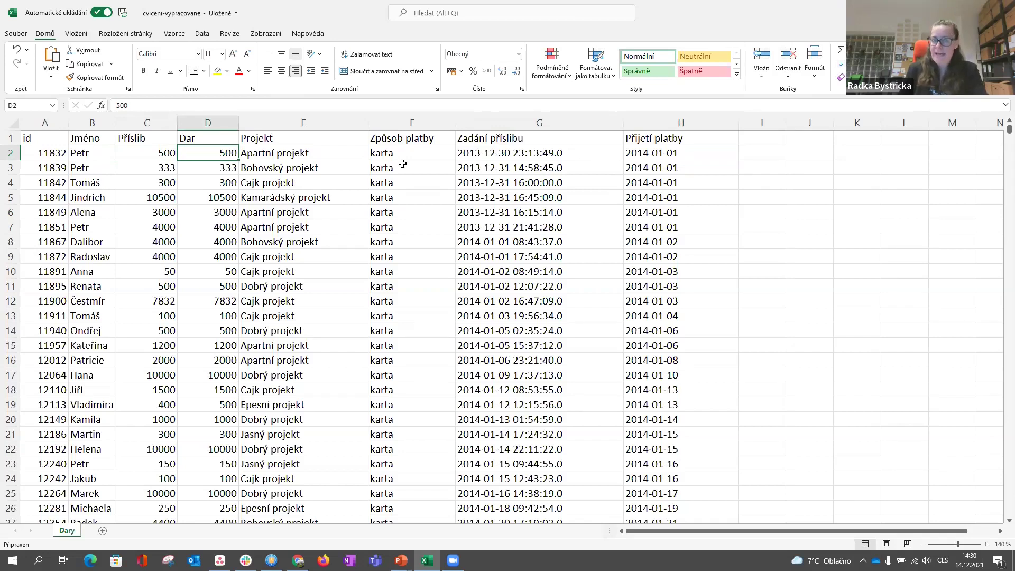
pyautogui.press('Right')
pyautogui.press('Right')
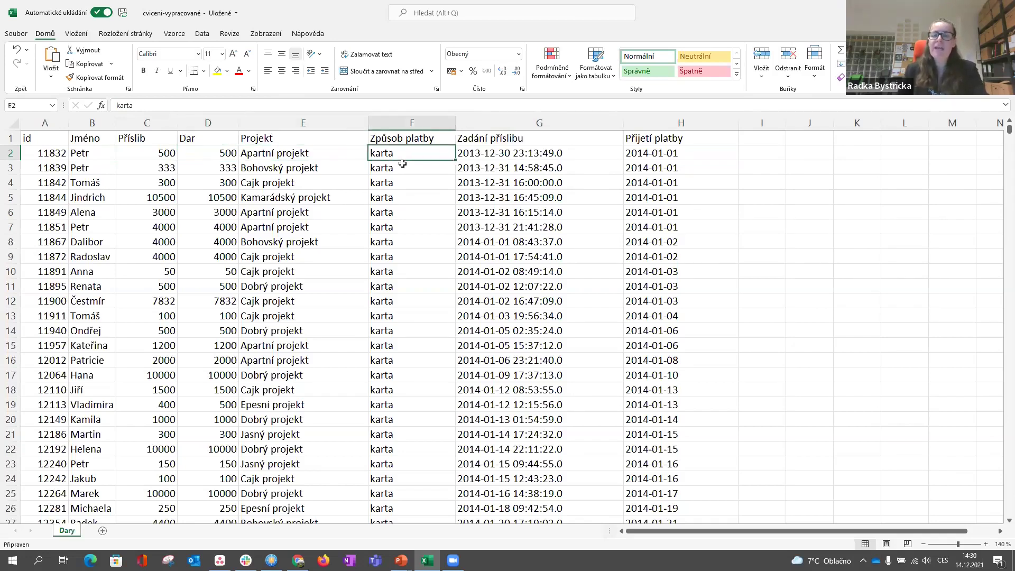
pyautogui.press('Down')
pyautogui.press('Up')
pyautogui.press('Right')
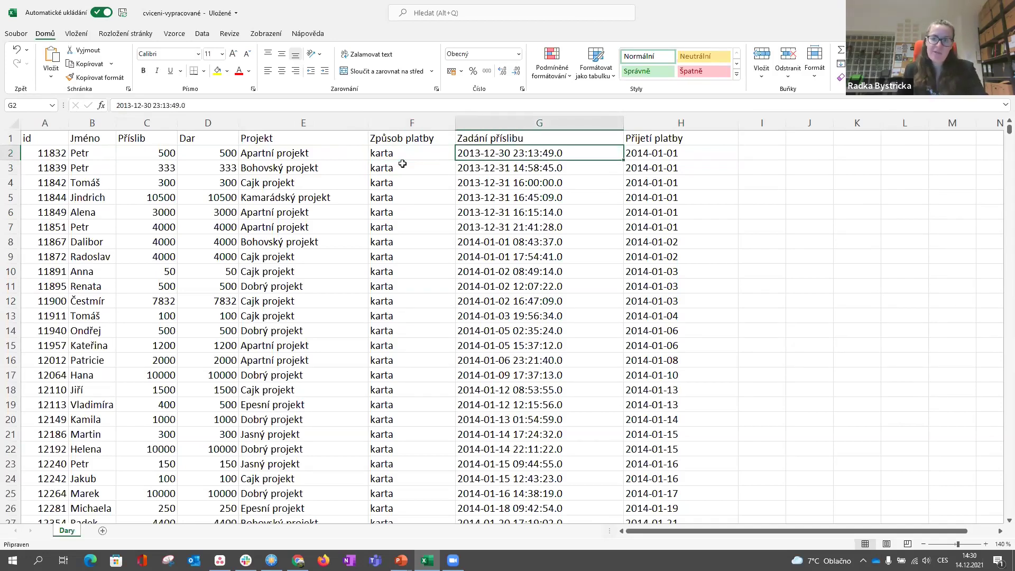
pyautogui.press('Right')
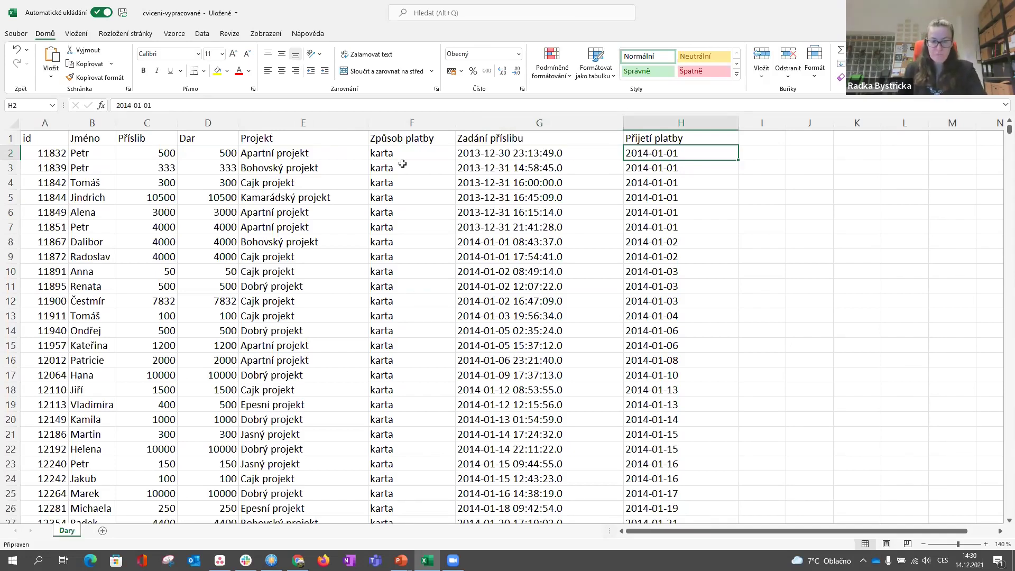
pyautogui.press('Left')
pyautogui.press('Left')
pyautogui.press('Left')
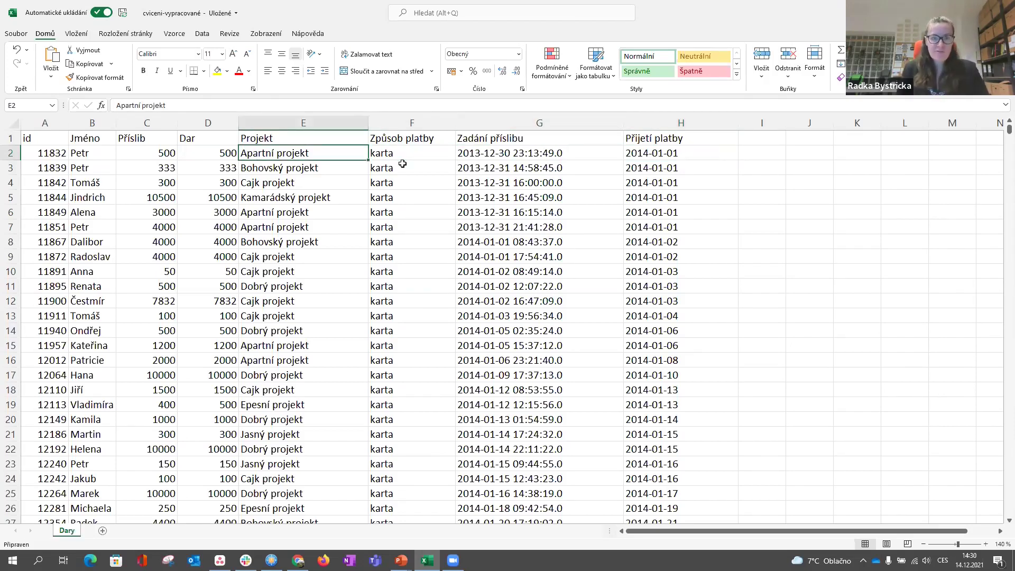
pyautogui.press('Left')
pyautogui.press('Left')
pyautogui.press('Left')
pyautogui.press('Left')
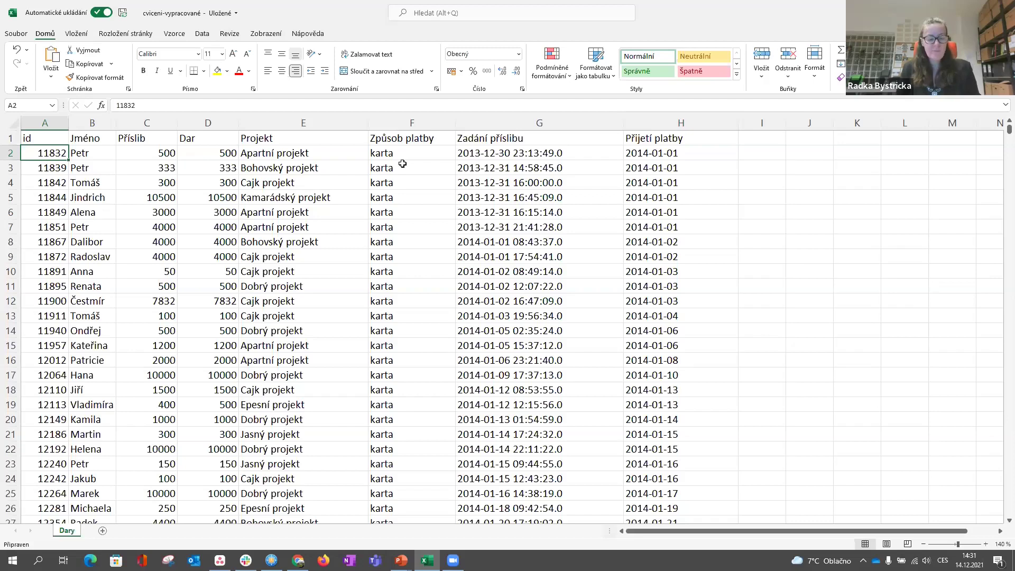
# - Switch to the presentation slide with tips for moving around an Excel table and return to the Dary worksheet
pyautogui.hotkey('alt', 'Tab')
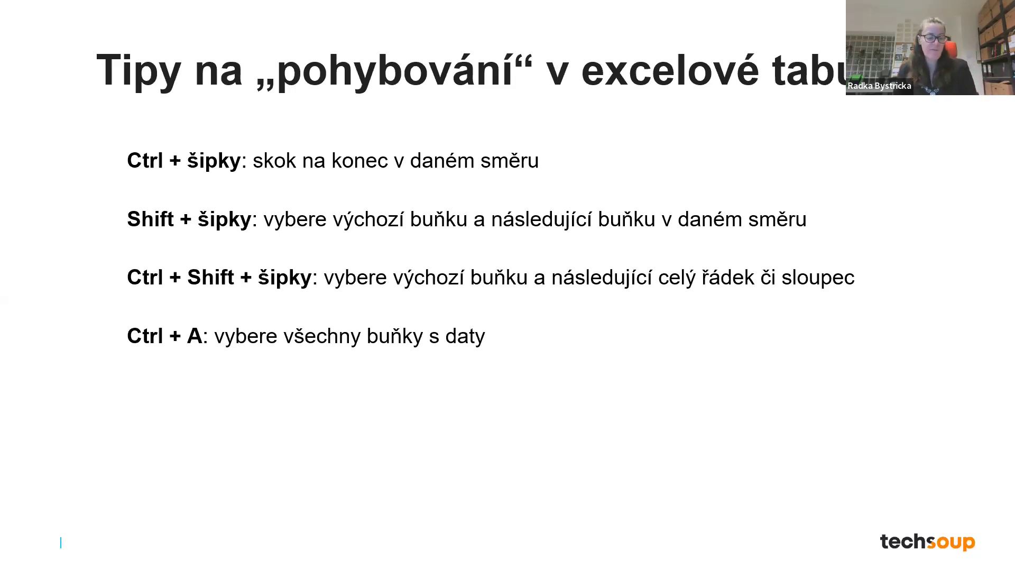
pyautogui.hotkey('alt', 'Tab')
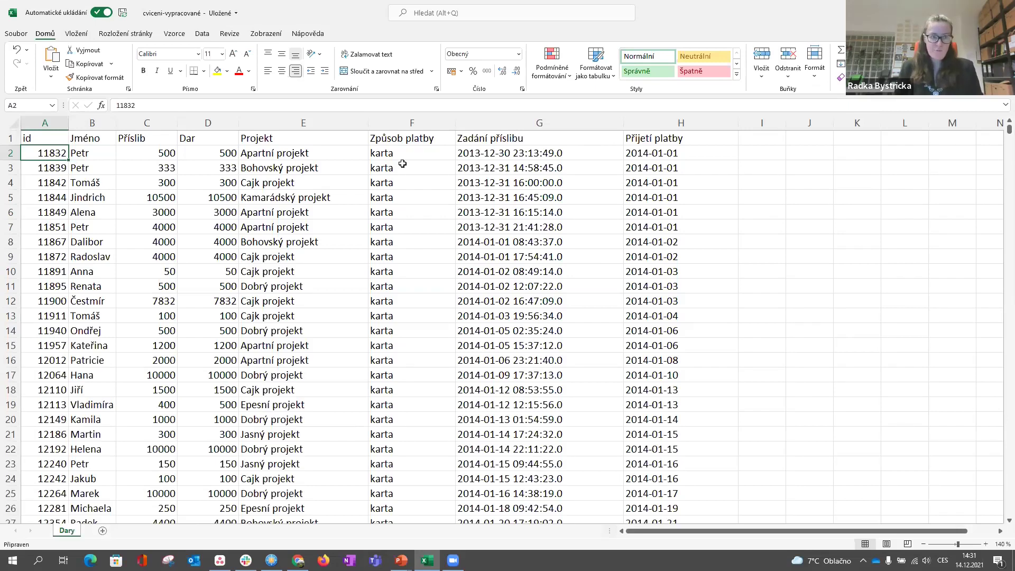
# - Jump to the last id in the data to view the CELKEM row, and to the last column header, Přijetí platby
pyautogui.hotkey('ctrl', 'Down')
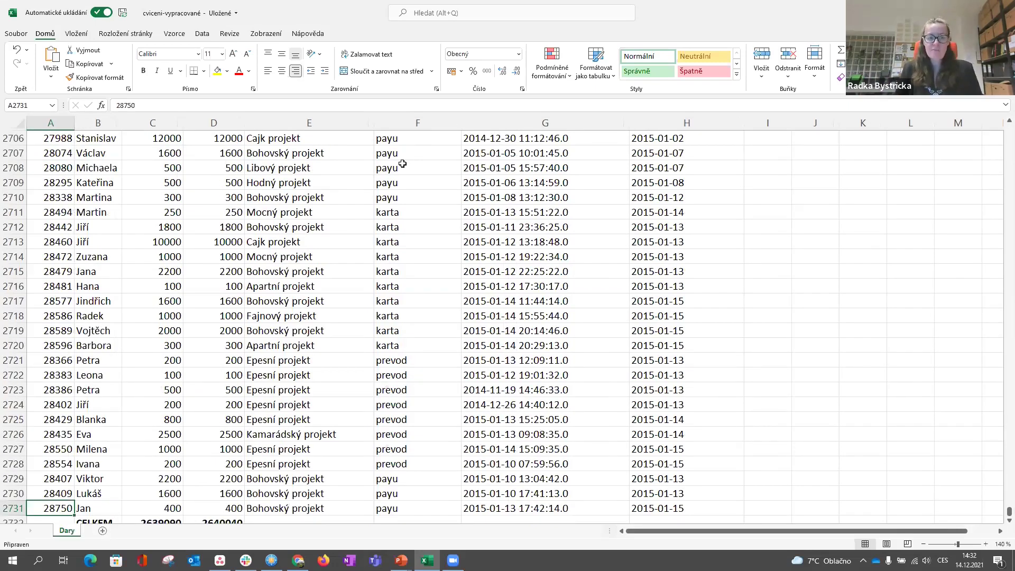
pyautogui.scroll(-1, 403, 163)
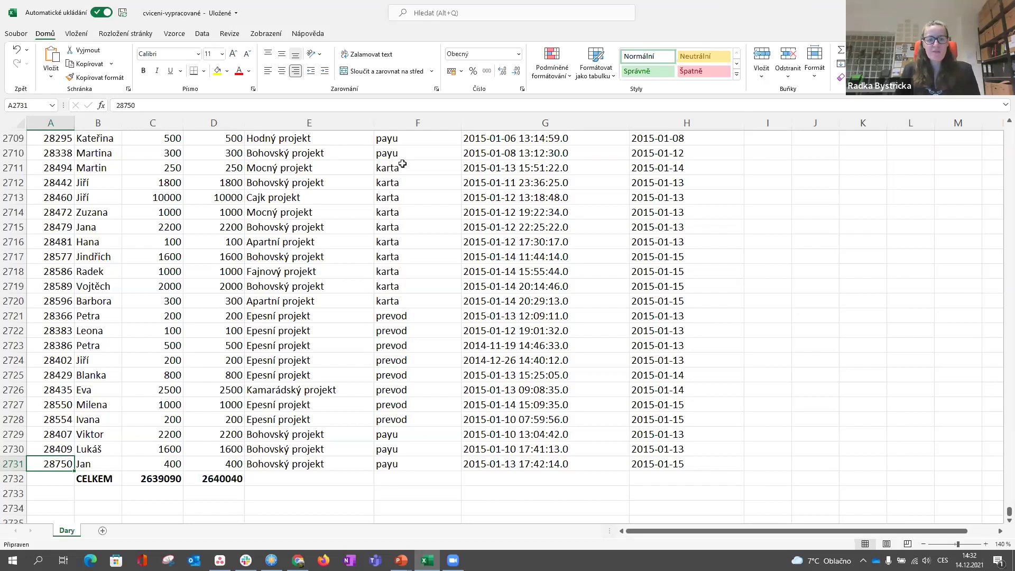
pyautogui.hotkey('ctrl', 'Home')
pyautogui.hotkey('ctrl', 'Right')
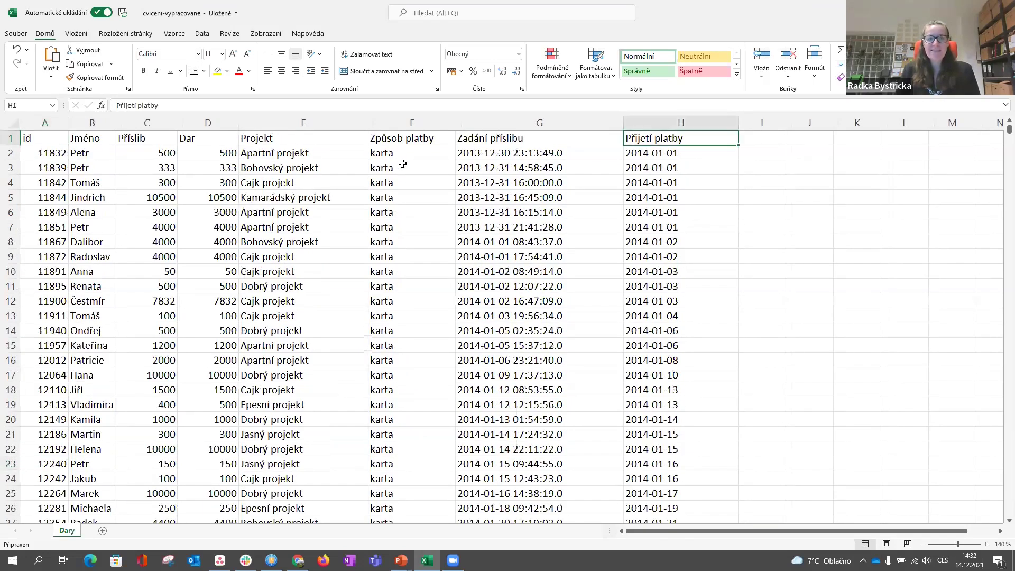
# - Jump between the corners of the data, from the header row to the last record, and return to the id header
pyautogui.hotkey('ctrl', 'Down')
pyautogui.hotkey('ctrl', 'Left')
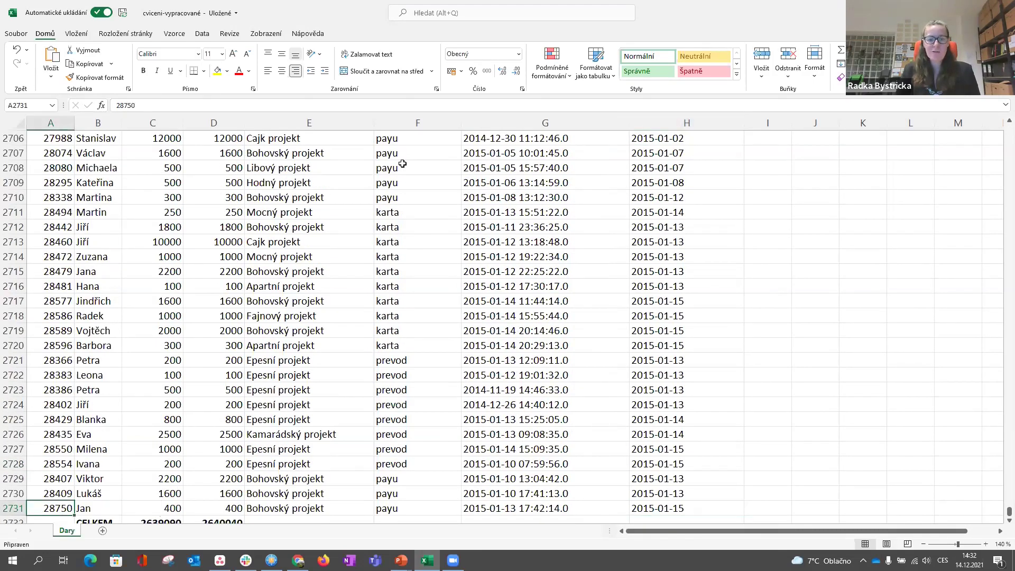
pyautogui.hotkey('ctrl', 'Right')
pyautogui.hotkey('ctrl', 'Left')
pyautogui.hotkey('ctrl', 'Up')
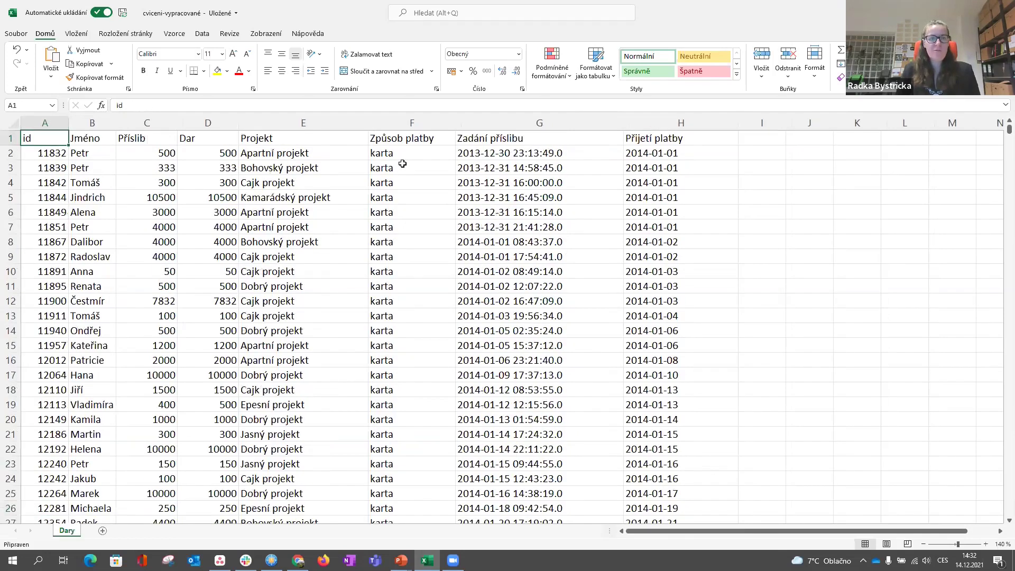
pyautogui.hotkey('ctrl', 'Right')
pyautogui.hotkey('ctrl', 'Left')
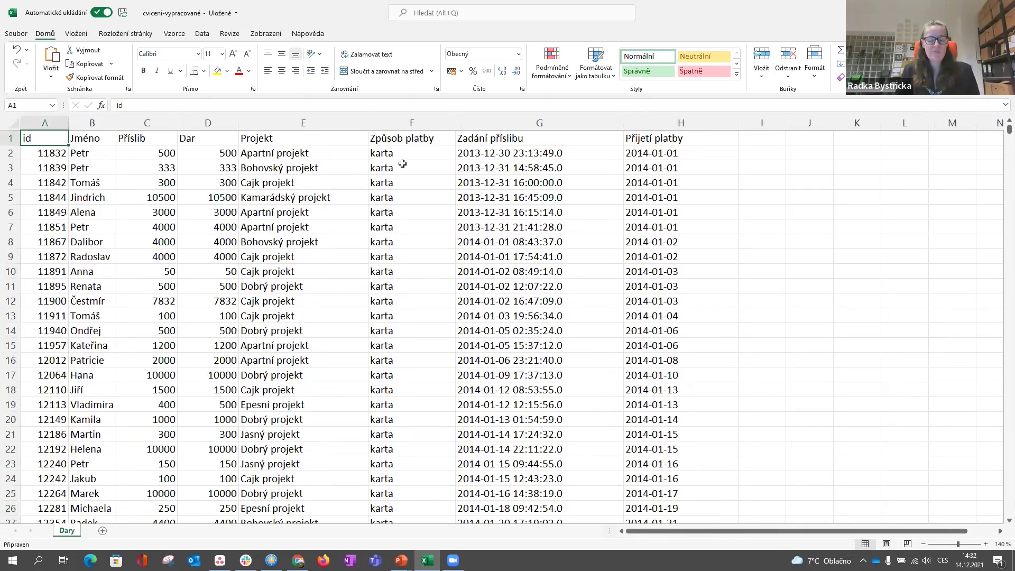
# - Jump to the last entry of the Zadání příslibu column and move along the last record to its id cell
pyautogui.hotkey('ctrl', 'Right')
pyautogui.press('Down')
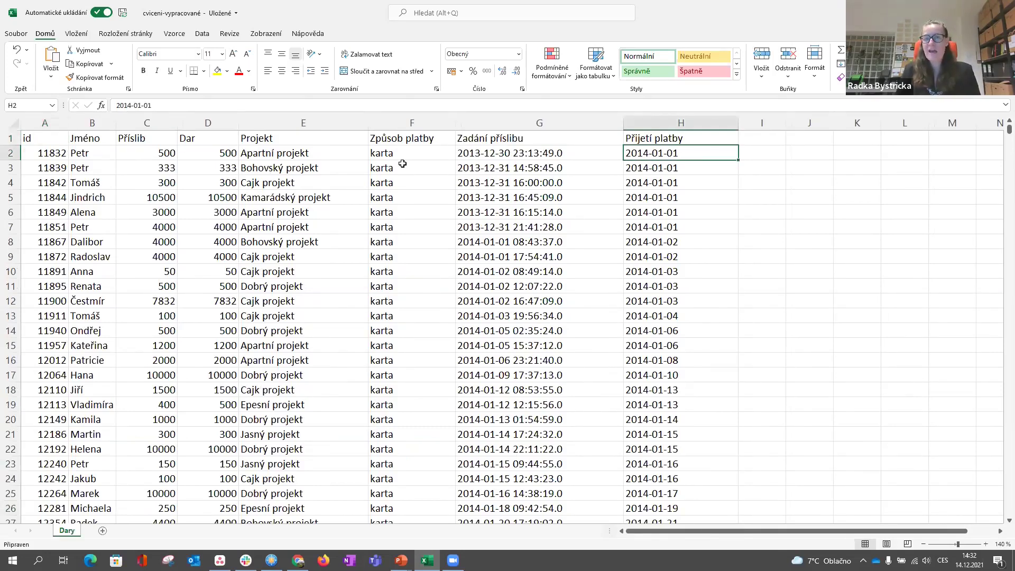
pyautogui.press('Left')
pyautogui.hotkey('ctrl', 'Down')
pyautogui.press('Left')
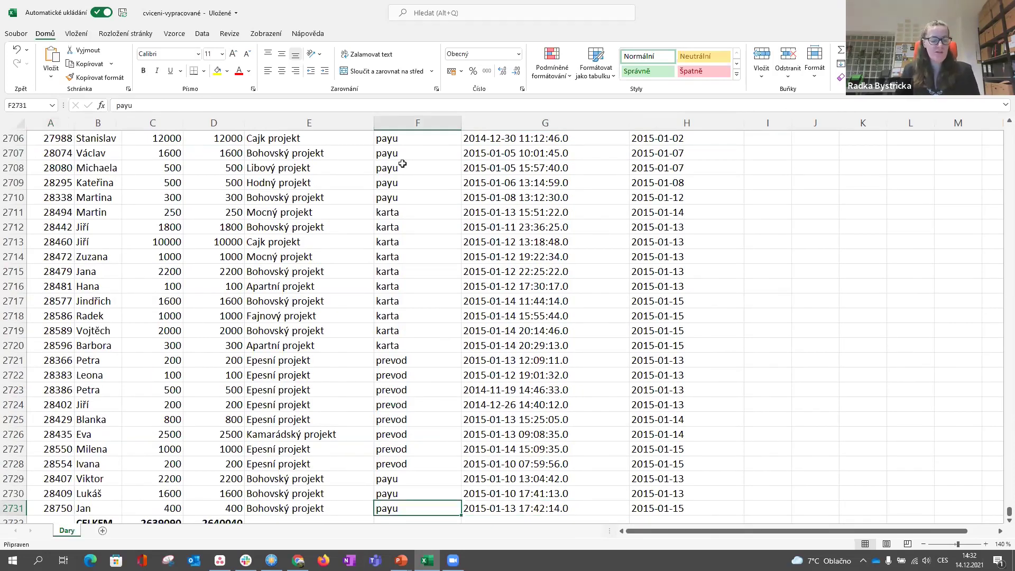
pyautogui.press('Left')
pyautogui.press('Left')
pyautogui.press('Left')
pyautogui.press('Left')
pyautogui.press('Left')
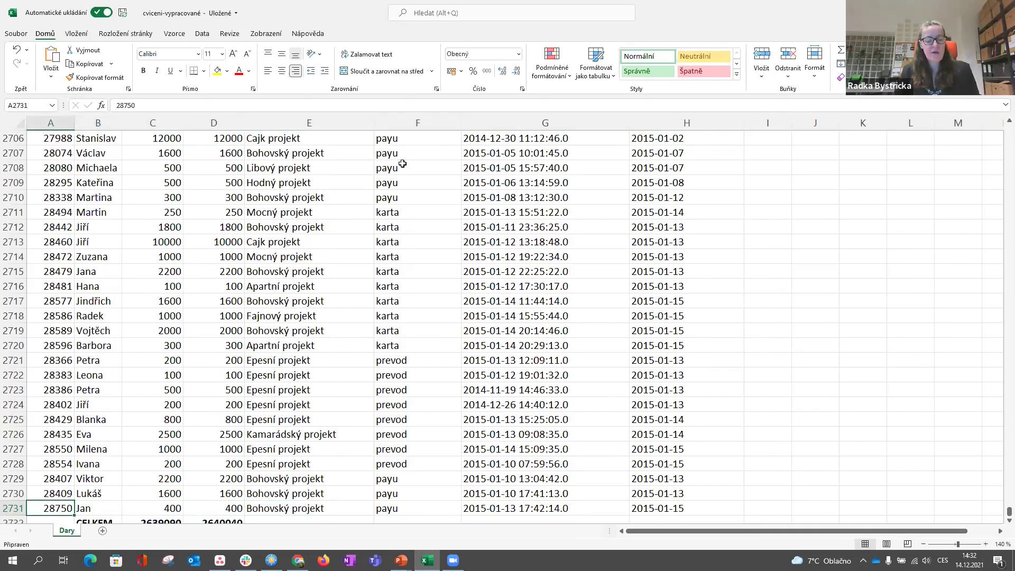
# - Select all data from the last id up to the Přijetí platby header, A1:H2731, and check the lower end of the selection
pyautogui.hotkey('ctrl', 'shift', 'Up')
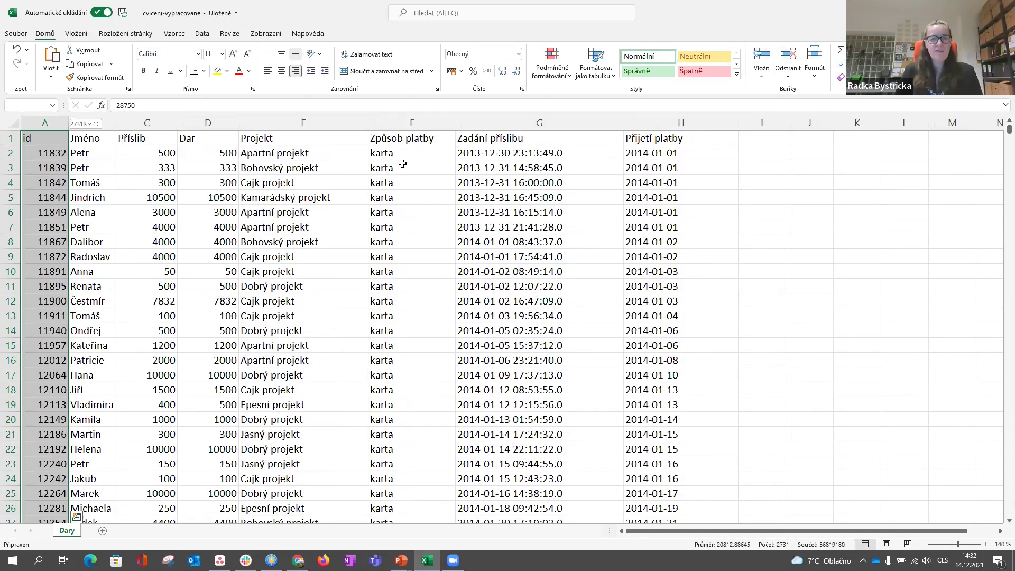
pyautogui.hotkey('ctrl', 'shift', 'Right')
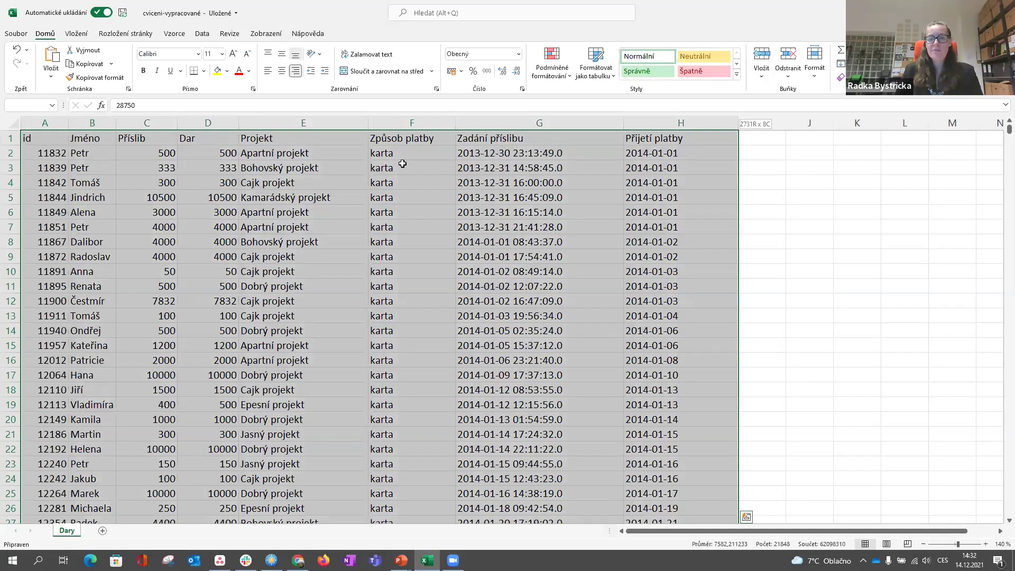
pyautogui.scroll(-4, 403, 159)
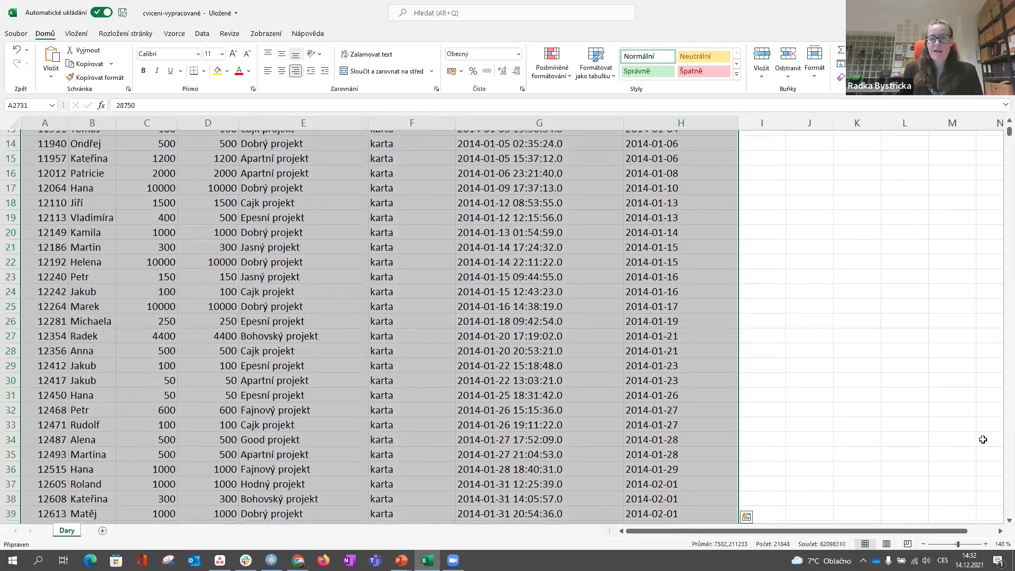
pyautogui.scroll(-5, 982, 439)
pyautogui.moveTo(999, 136); pyautogui.dragTo(993, 512)
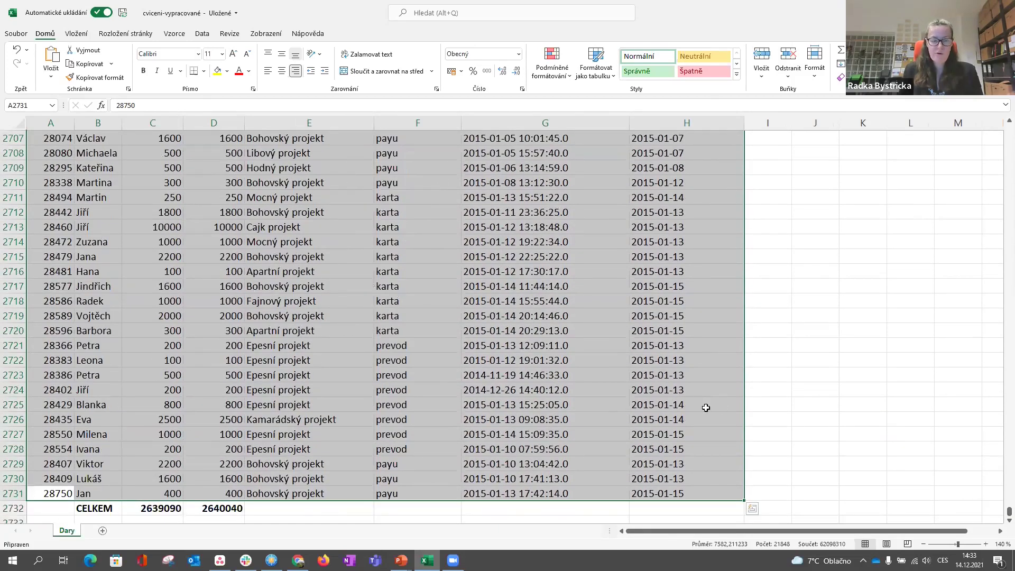
# - Clear the selection, select the last six ids cell by cell from A2731, and extend the selection up to the id header
pyautogui.press('Left')
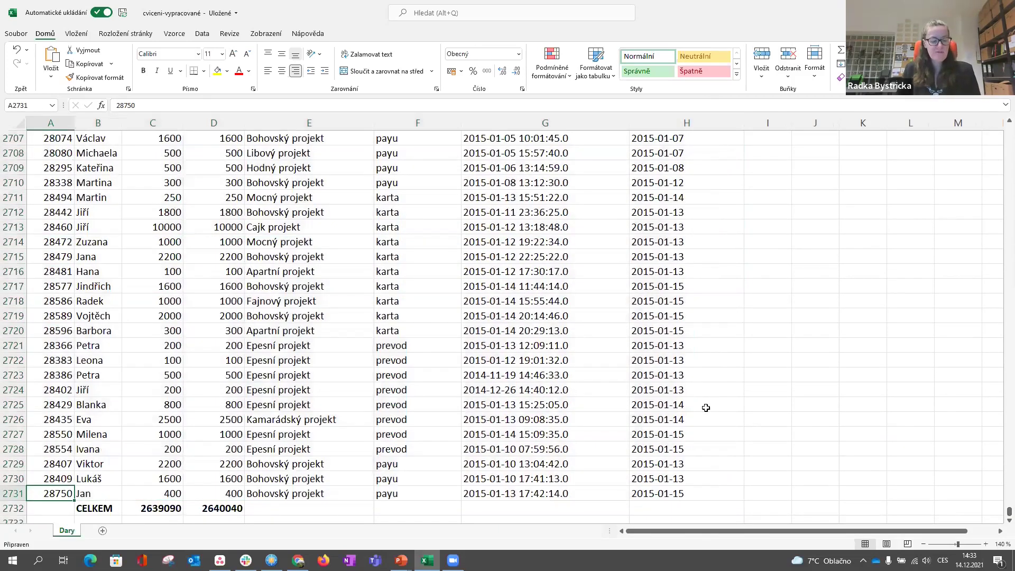
pyautogui.hotkey('shift', 'Up')
pyautogui.hotkey('shift', 'Down')
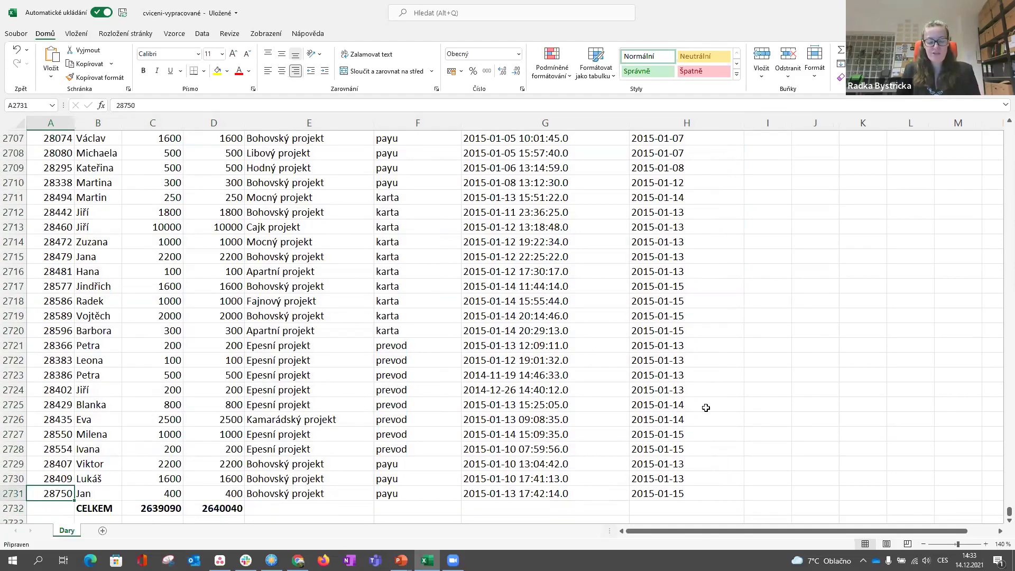
pyautogui.hotkey('shift', 'Up')
pyautogui.hotkey('shift', 'Up')
pyautogui.hotkey('shift', 'Up')
pyautogui.hotkey('shift', 'Up')
pyautogui.hotkey('shift', 'Up')
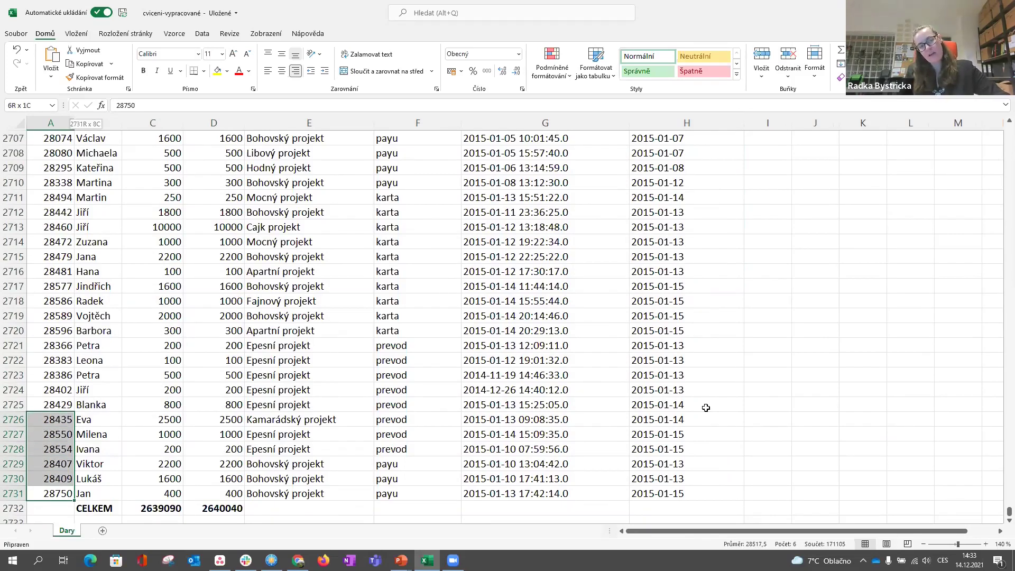
pyautogui.hotkey('ctrl', 'shift', 'Up')
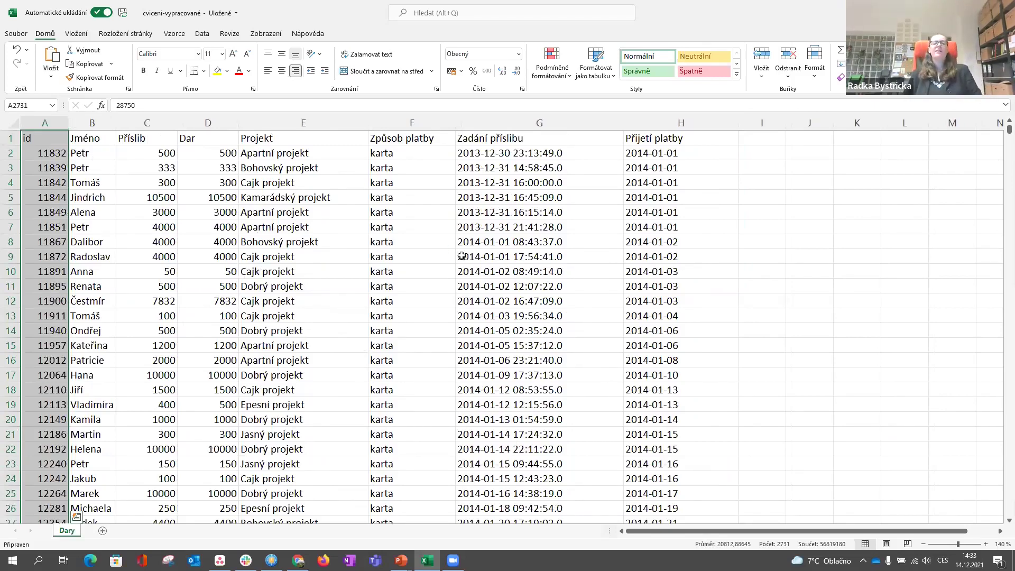
# - Select the entire data region around cell C7 in one go, and clear the selection at cell F5
pyautogui.click(428, 255)
pyautogui.click(164, 222)
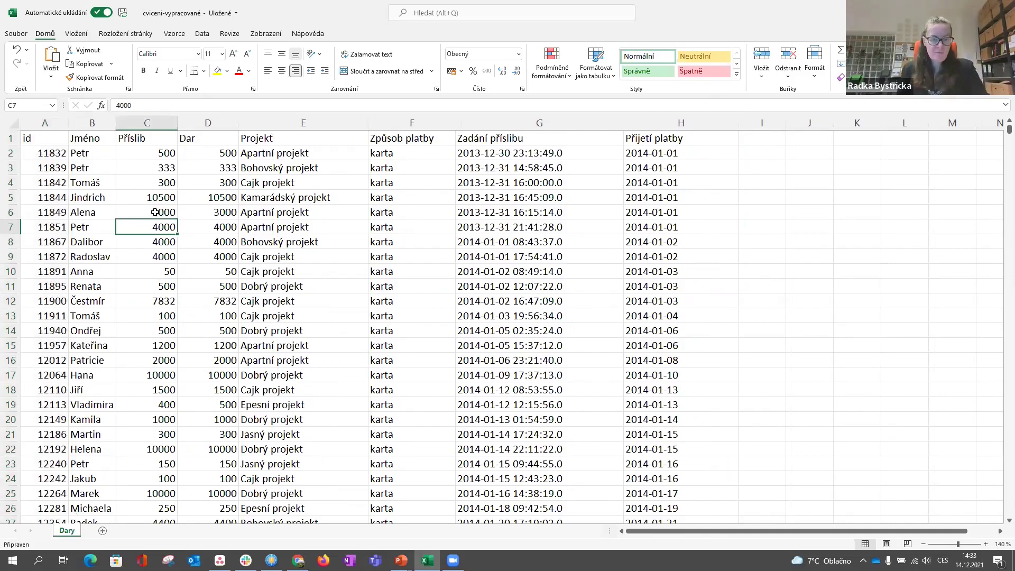
pyautogui.hotkey('ctrl', 'a')
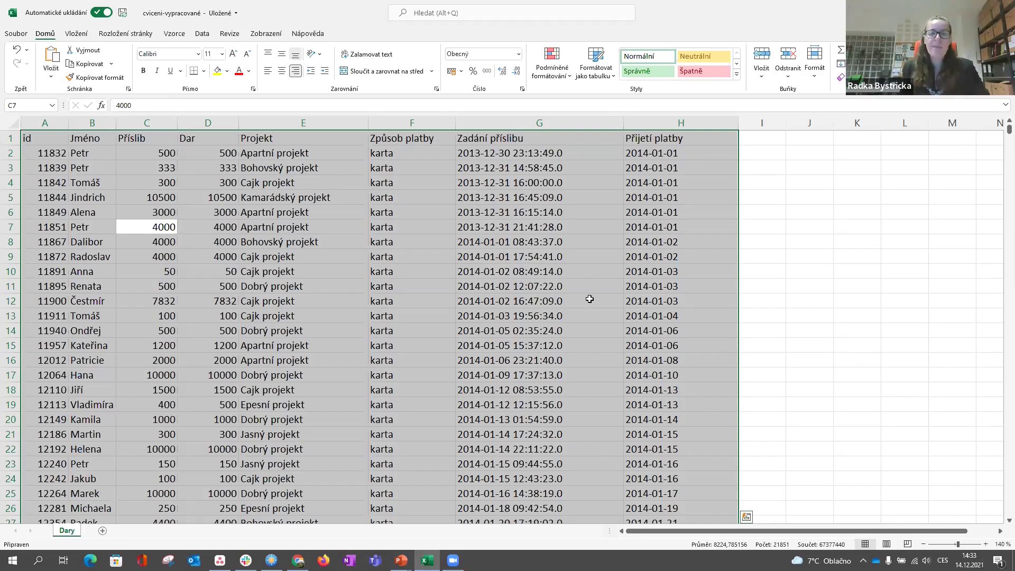
pyautogui.click(438, 197)
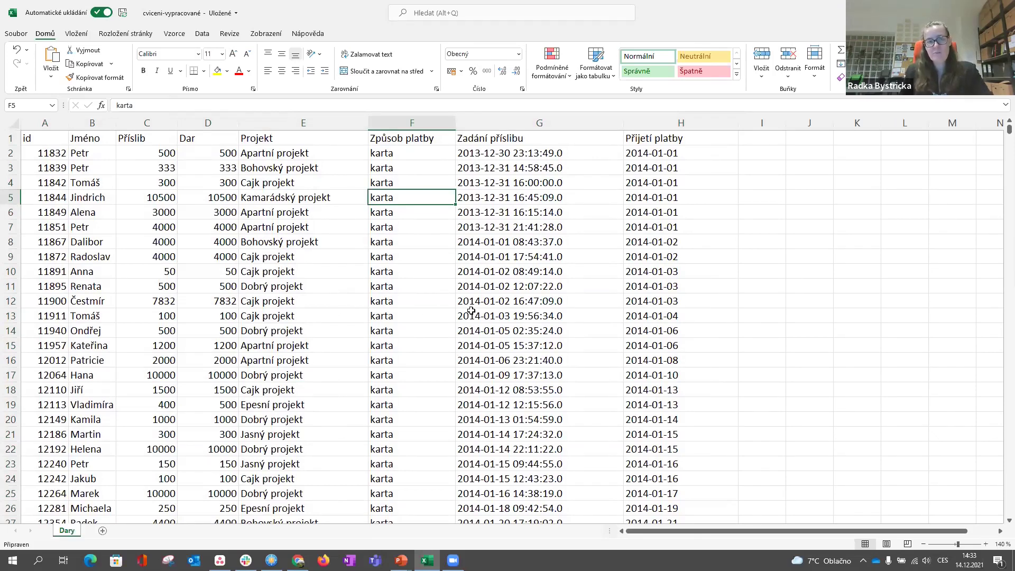
# - Jump from the first id to the last one and move across the CELKEM row to the Přijetí platby column
pyautogui.click(93, 186)
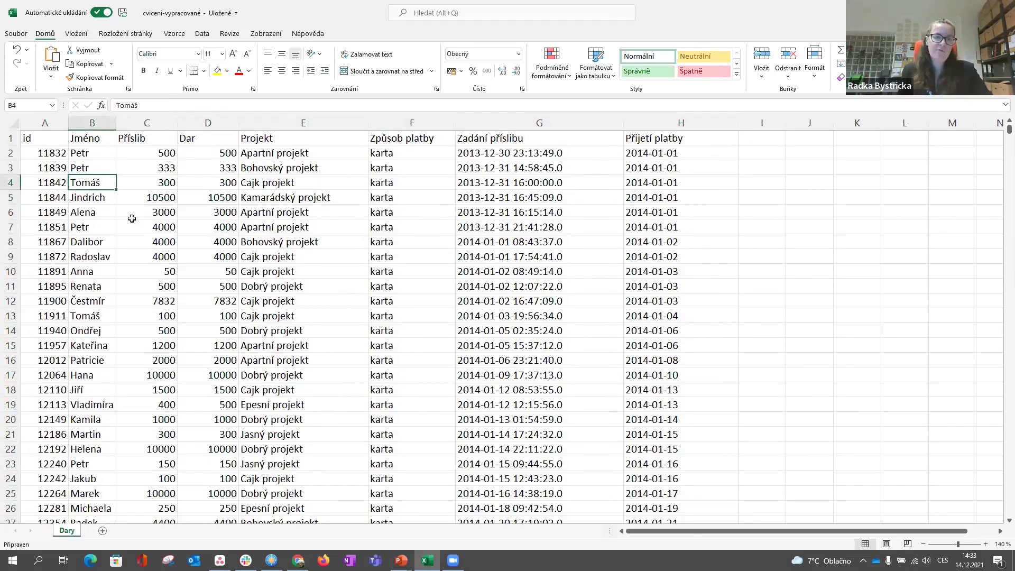
pyautogui.click(82, 167)
pyautogui.click(63, 157)
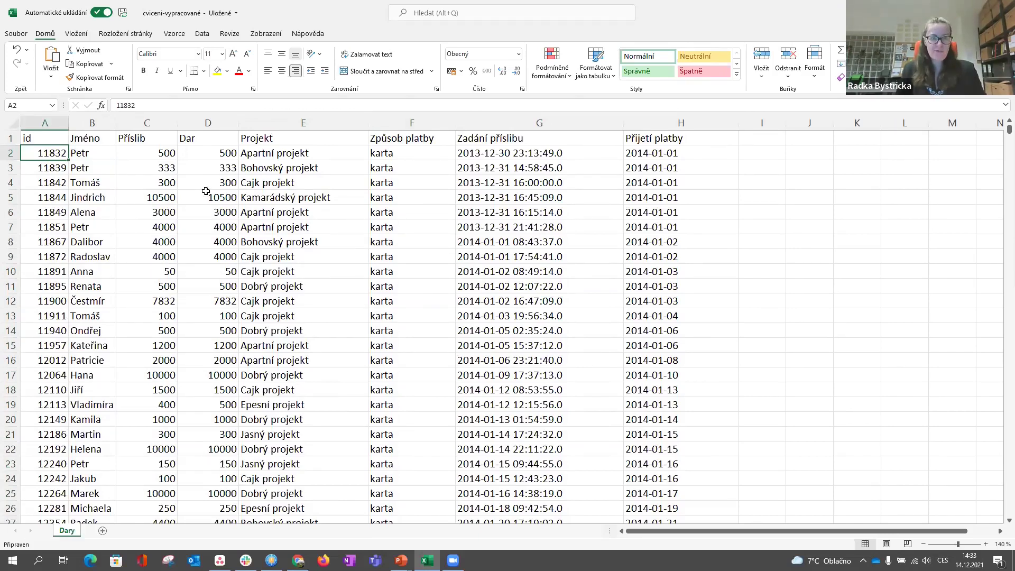
pyautogui.hotkey('ctrl', 'Down')
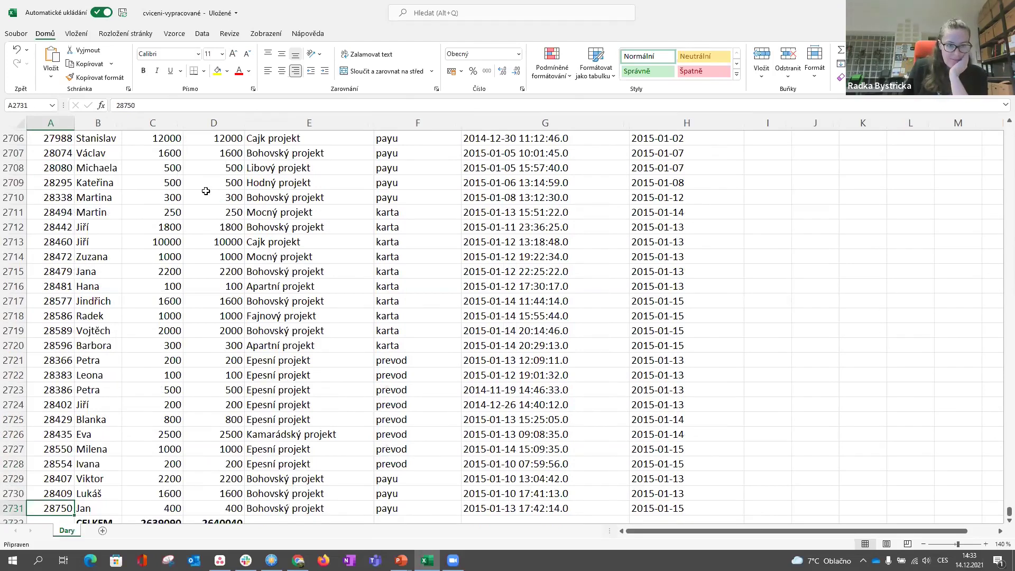
pyautogui.scroll(-1, 206, 190)
pyautogui.press('Down')
pyautogui.press('Right')
pyautogui.press('Right')
pyautogui.press('Right')
pyautogui.press('Right')
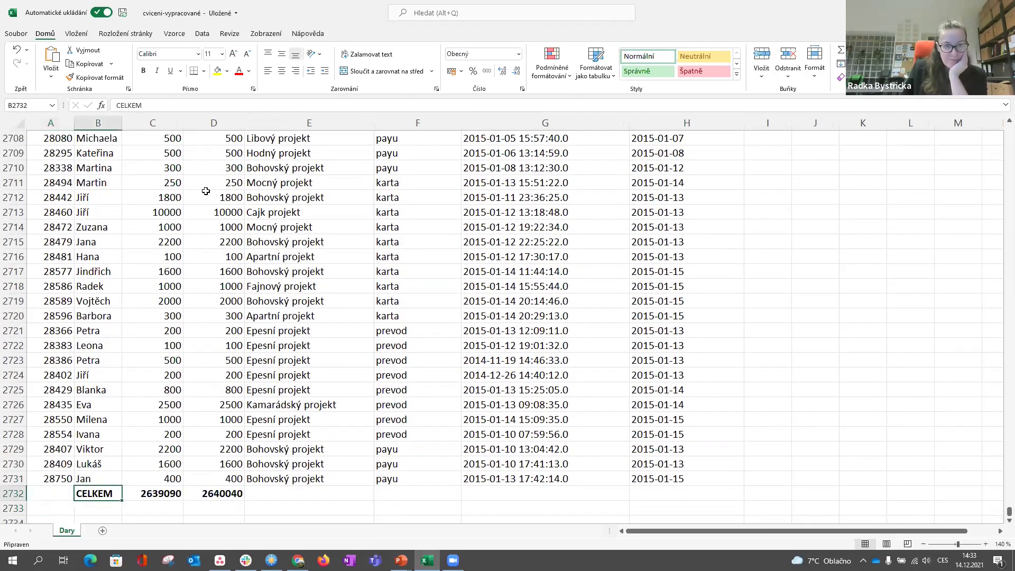
pyautogui.press('Right')
pyautogui.press('Right')
pyautogui.press('Right')
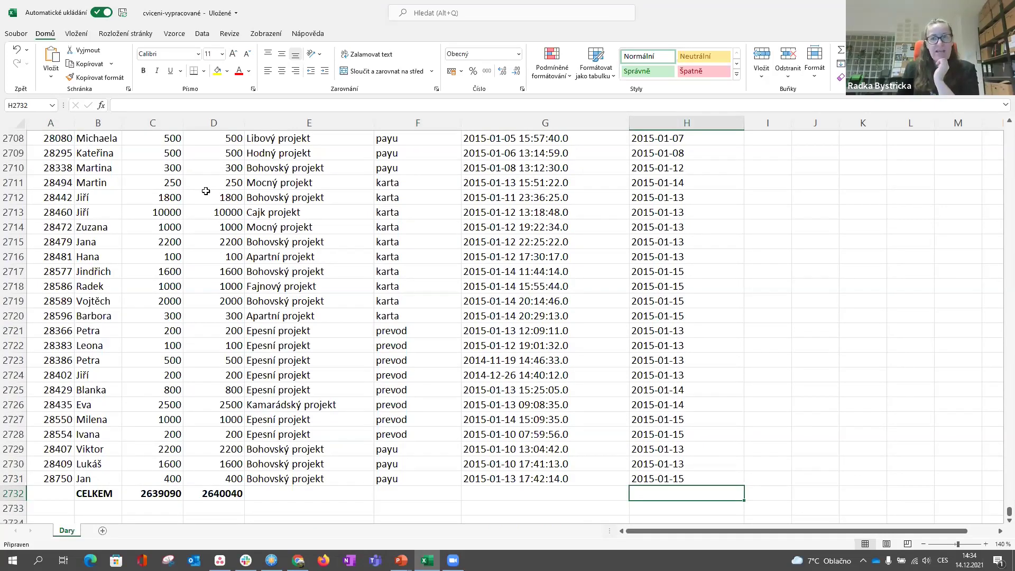
# - Examine the cells of the CELKEM row back to the id column and across to the Způsob platby column
pyautogui.press('Left')
pyautogui.press('Left')
pyautogui.press('Left')
pyautogui.press('Left')
pyautogui.press('Left')
pyautogui.press('Left')
pyautogui.press('Left')
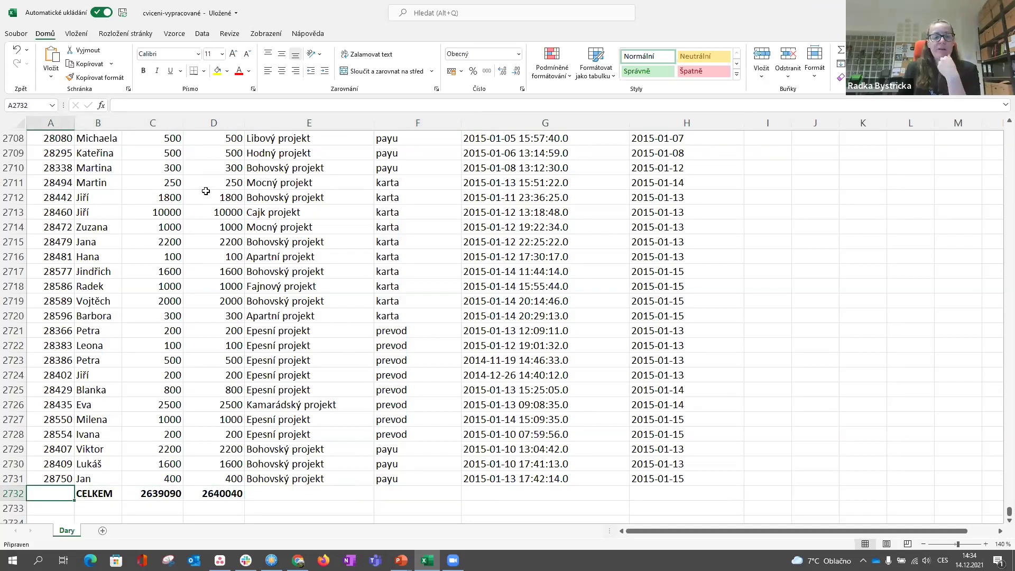
pyautogui.press('Right')
pyautogui.press('Right')
pyautogui.press('Right')
pyautogui.press('Right')
pyautogui.press('Right')
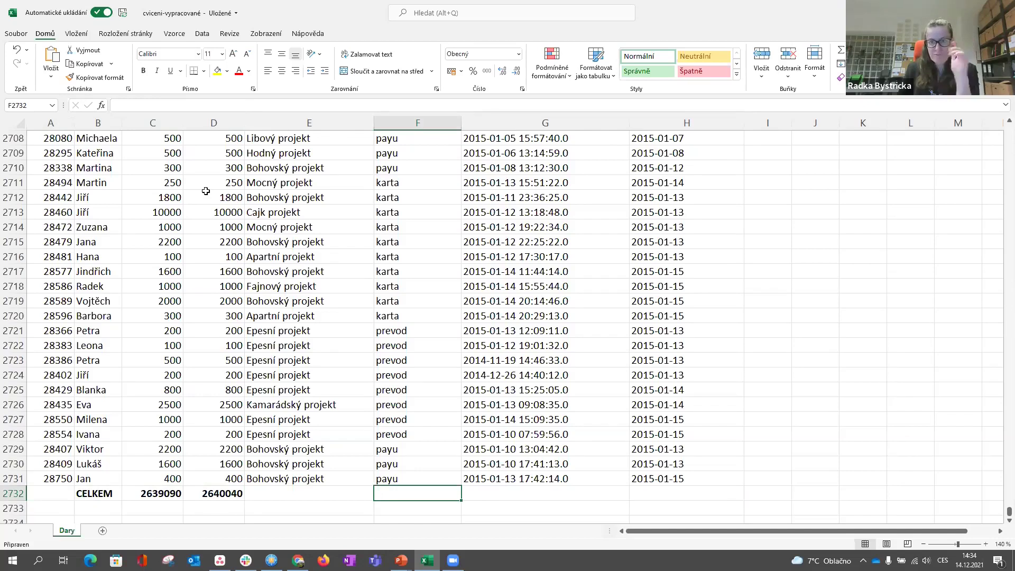
# - Review the CELKEM label and its Příslib and Dar totals, and go to the last record's Příslib cell
pyautogui.press('Left')
pyautogui.press('Left')
pyautogui.press('Left')
pyautogui.press('Left')
pyautogui.press('Left')
pyautogui.press('Right')
pyautogui.press('Right')
pyautogui.press('Right')
pyautogui.press('Left')
pyautogui.press('Up')
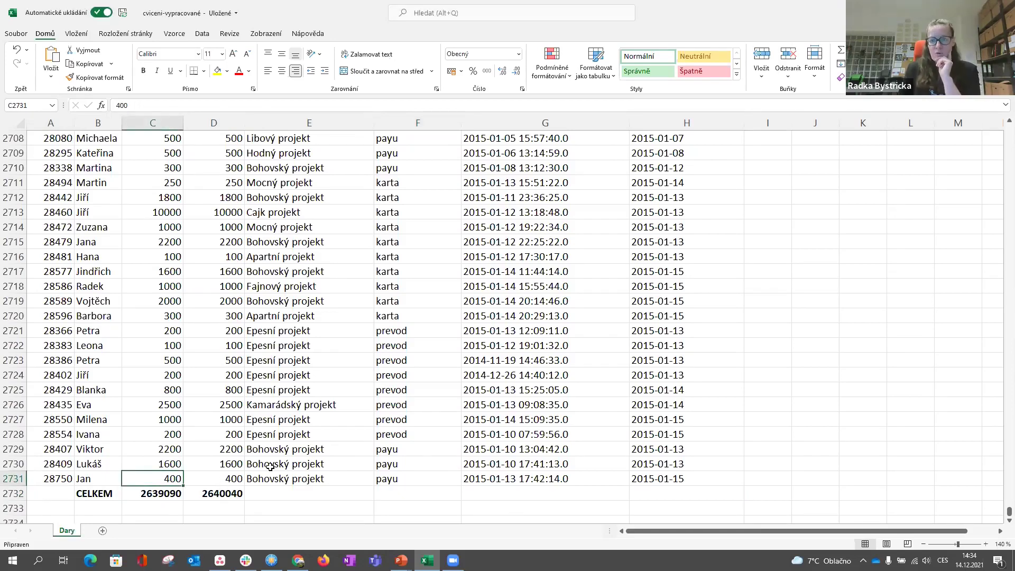
# - Compare the first cells of the CELKEM row with the last record above it, and return to that record's id
pyautogui.press('Down')
pyautogui.press('Left')
pyautogui.press('Up')
pyautogui.press('Right')
pyautogui.press('Down')
pyautogui.press('Left')
pyautogui.press('Left')
pyautogui.press('Up')
pyautogui.press('Right')
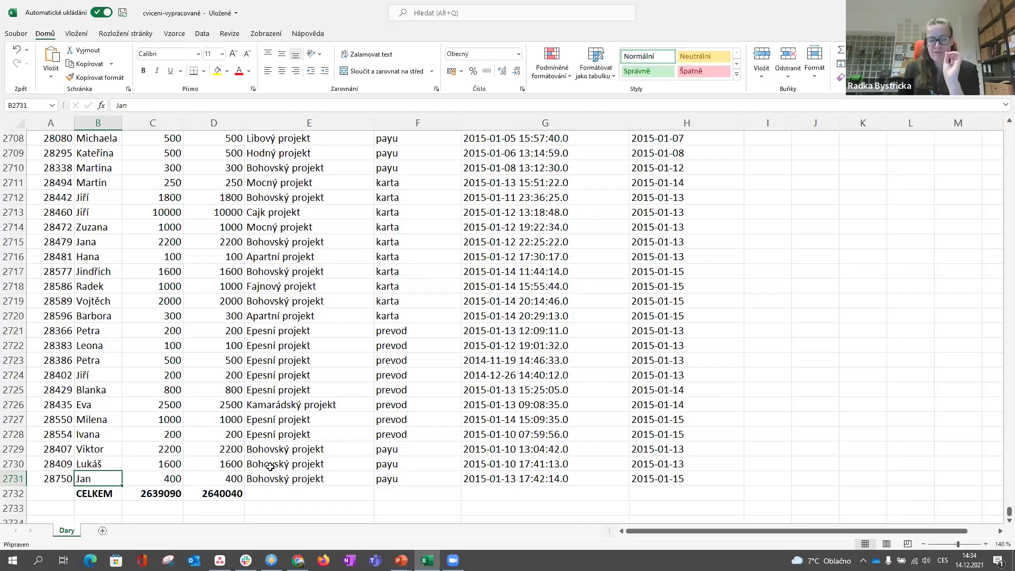
pyautogui.press('Down')
pyautogui.press('Left')
pyautogui.press('Right')
pyautogui.press('Up')
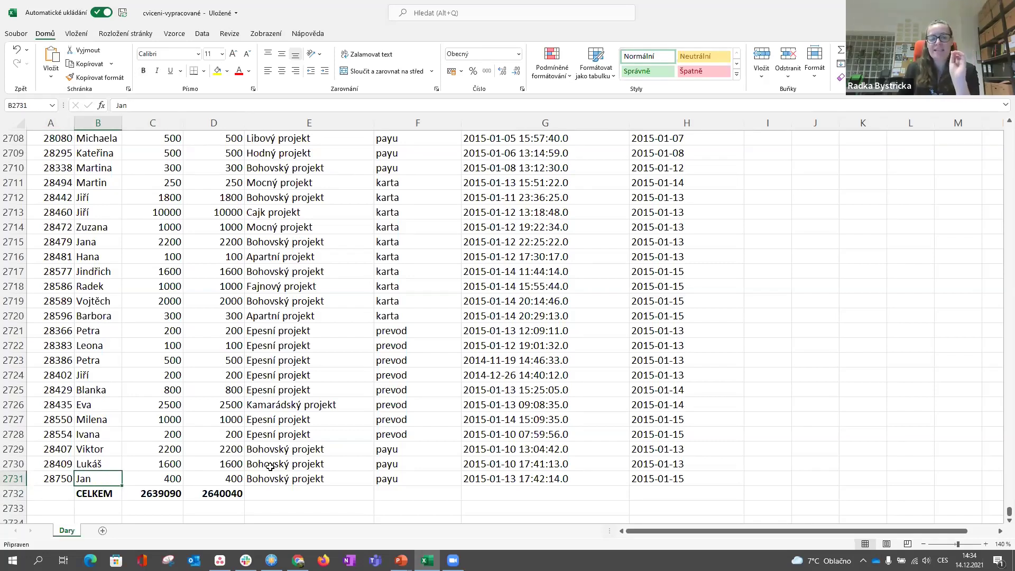
pyautogui.press('Left')
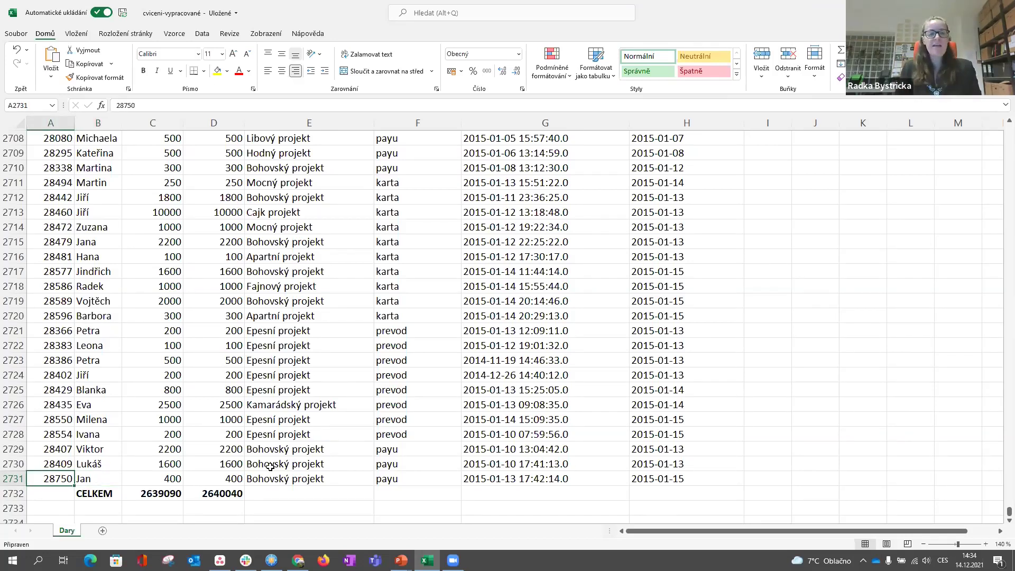
# - Jump up to the header row and review the headers beside id, including Jméno and Příslib
pyautogui.hotkey('ctrl', 'Up')
pyautogui.press('Right')
pyautogui.press('Right')
pyautogui.press('Right')
pyautogui.press('Right')
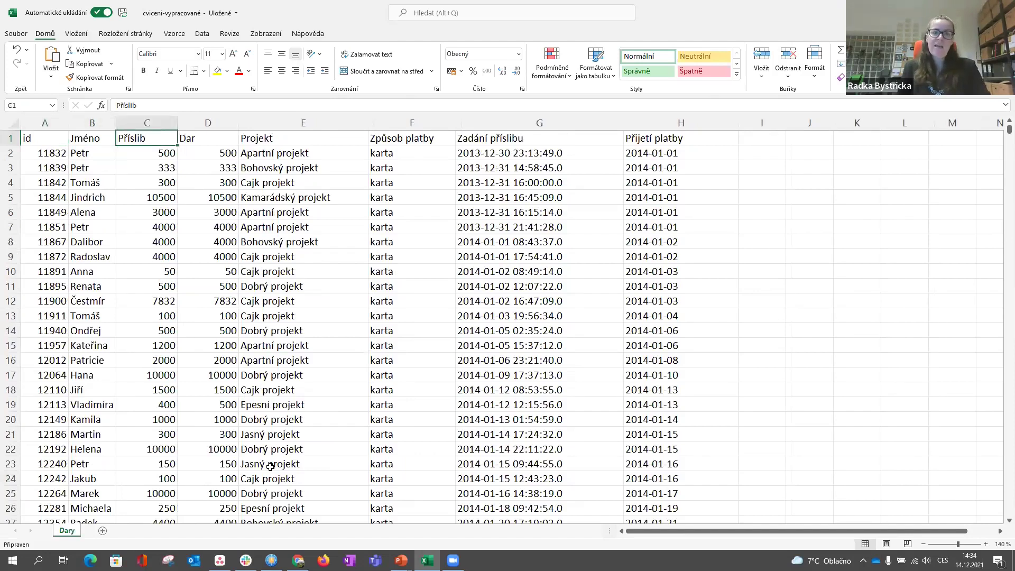
pyautogui.press('Left')
pyautogui.press('Left')
pyautogui.press('Left')
pyautogui.press('Left')
# - Review the column headers from id to Přijetí platby and go back to Jméno
pyautogui.press('Right')
pyautogui.press('Right')
pyautogui.press('Right')
pyautogui.press('Right')
pyautogui.press('Right')
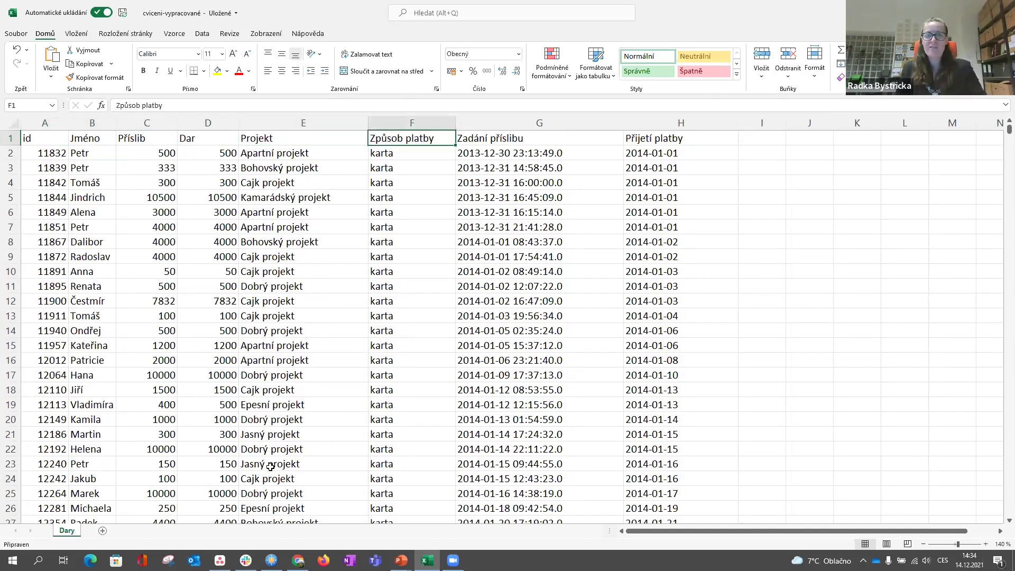
pyautogui.press('Right')
pyautogui.press('Right')
pyautogui.press('Left')
pyautogui.press('Left')
pyautogui.press('Left')
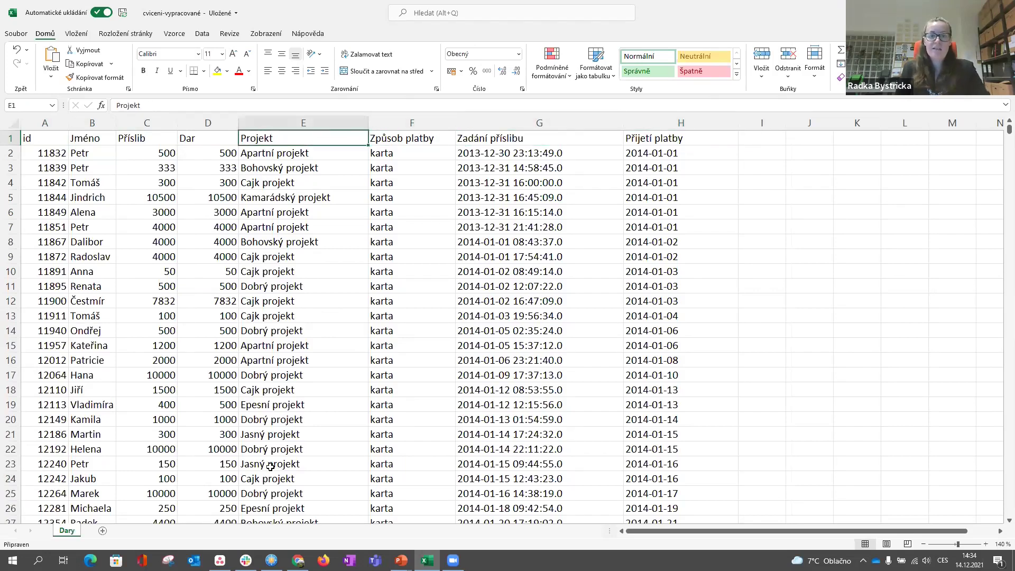
pyautogui.press('Left')
pyautogui.press('Left')
pyautogui.press('Left')
pyautogui.press('Left')
pyautogui.press('Right')
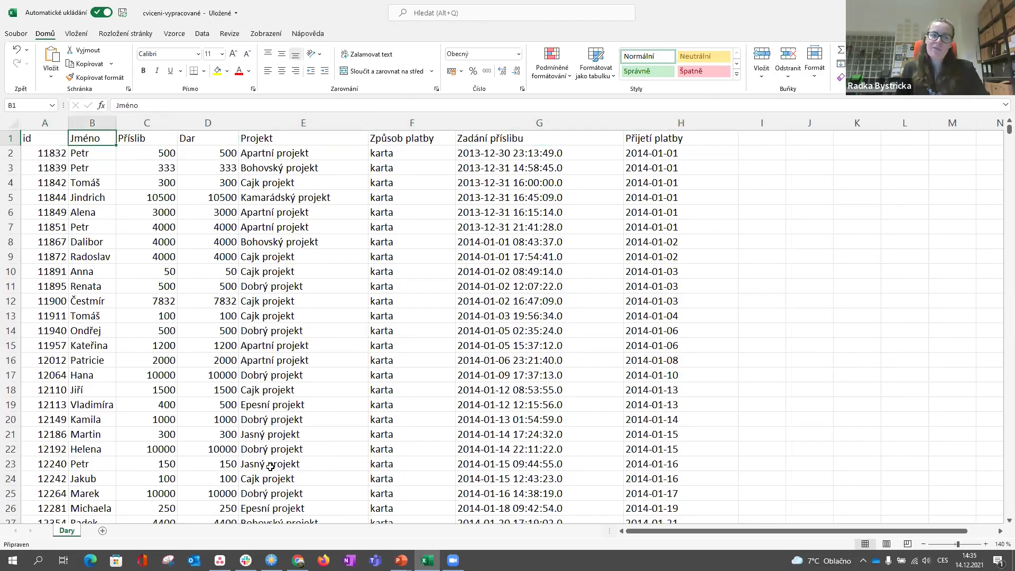
# - Step along the headers from Jméno to Přijetí platby and back to Projekt
pyautogui.press('Right')
pyautogui.press('Right')
pyautogui.press('Right')
pyautogui.press('Right')
pyautogui.press('Right')
pyautogui.press('Right')
pyautogui.press('Left')
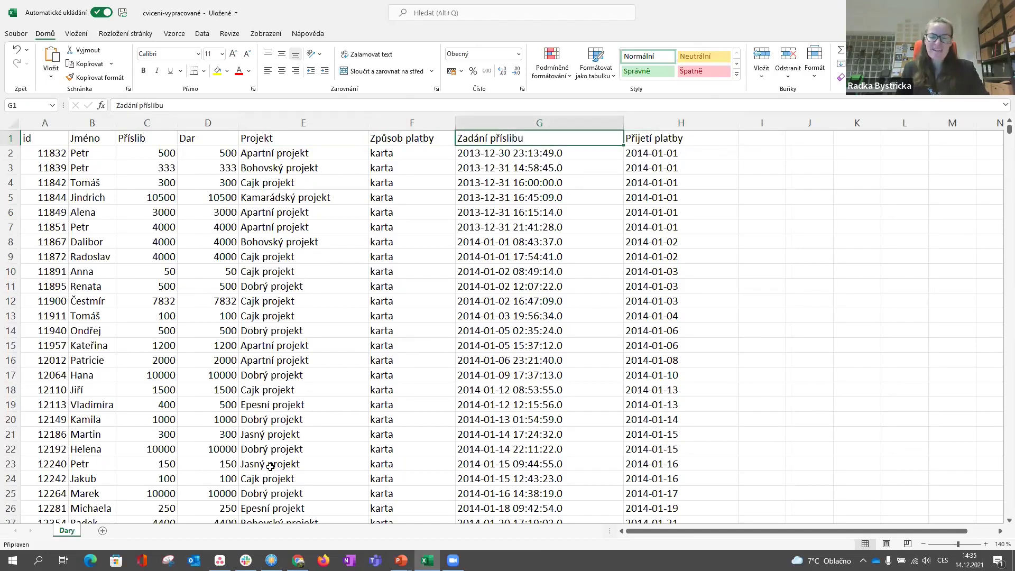
pyautogui.press('Left')
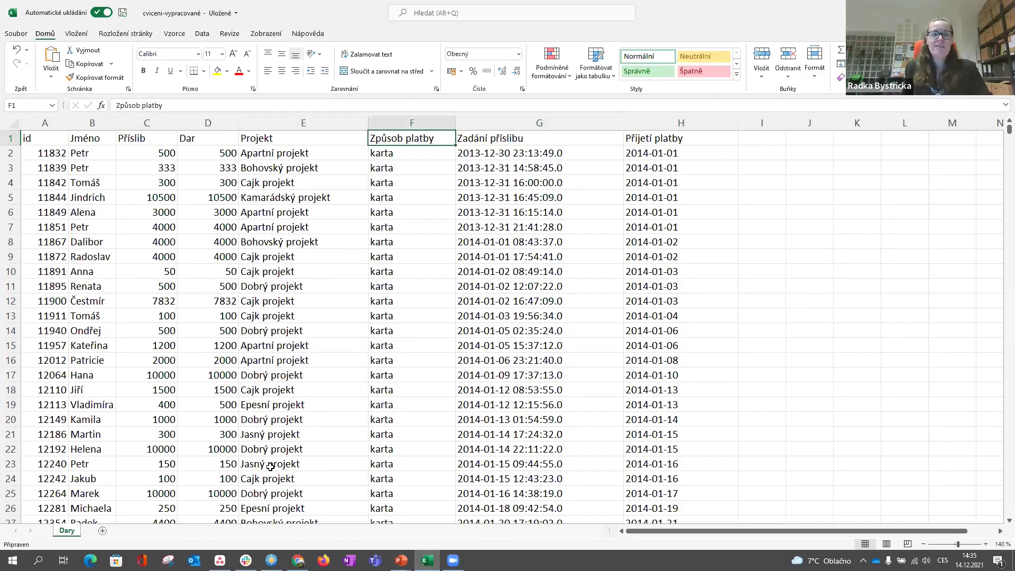
pyautogui.press('Left')
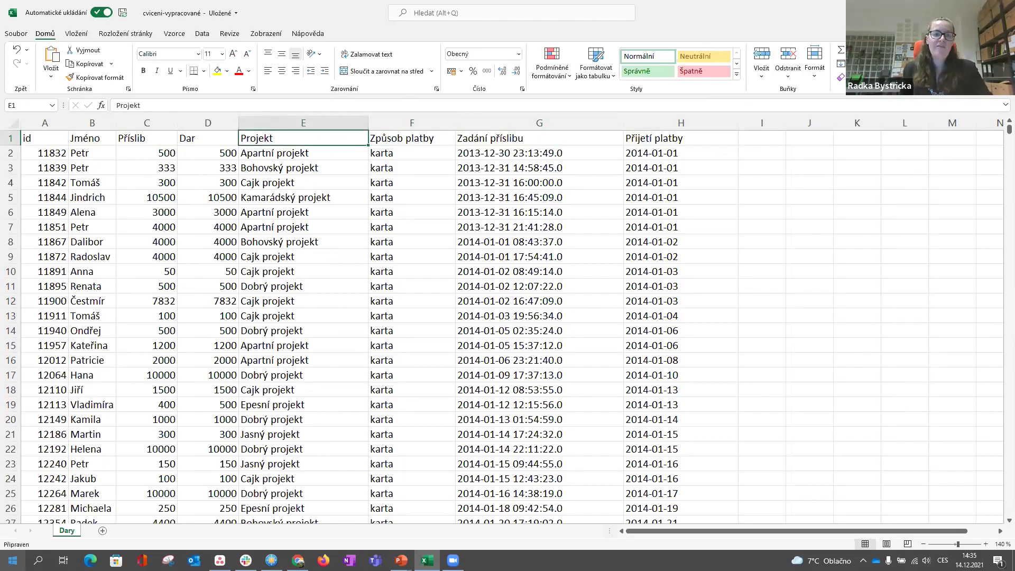
# - Select the first record's Jméno cell in the donations table and show the commands for inserting a pivot table
pyautogui.click(89, 154)
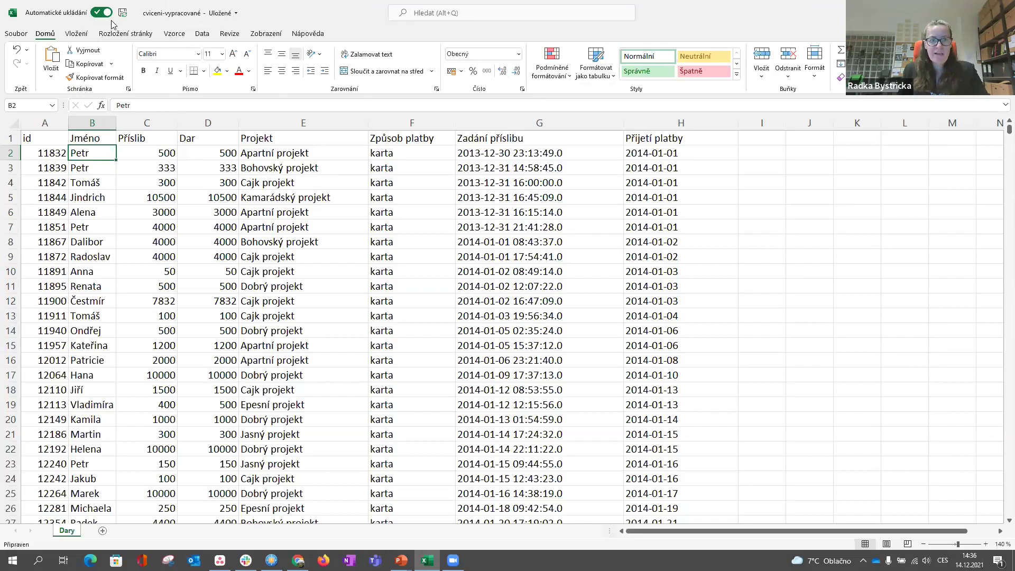
pyautogui.click(76, 34)
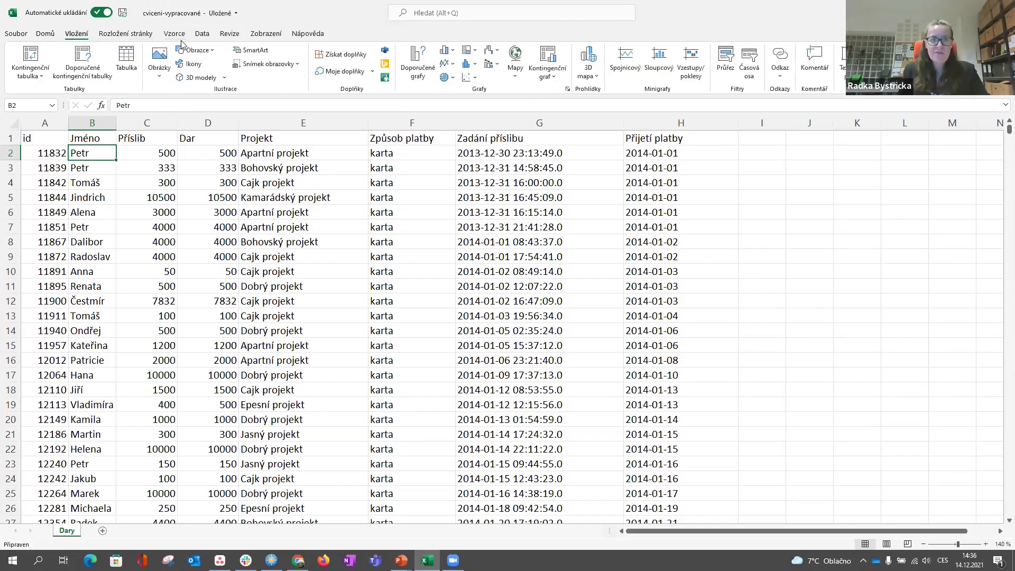
pyautogui.click(46, 34)
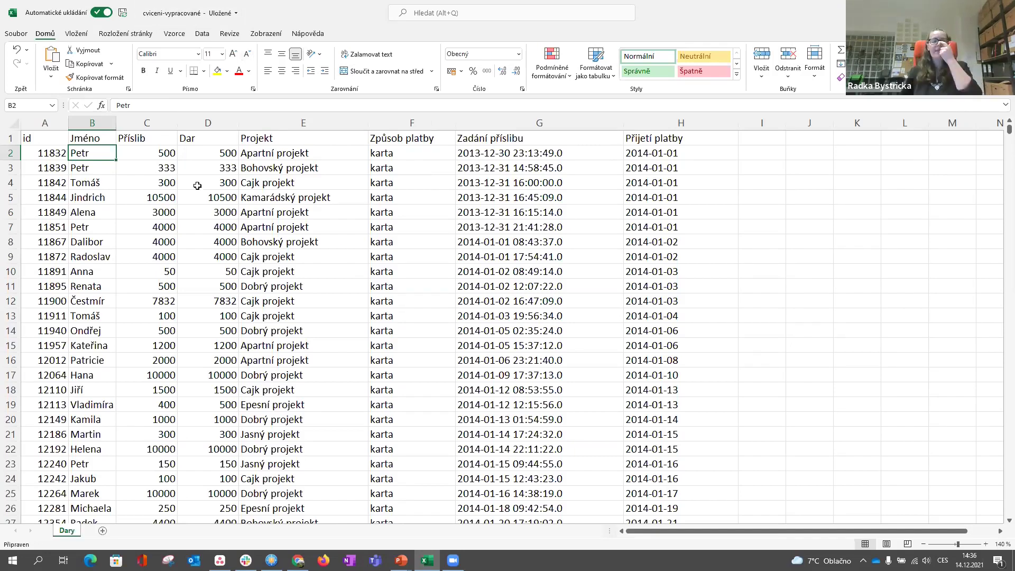
pyautogui.click(75, 33)
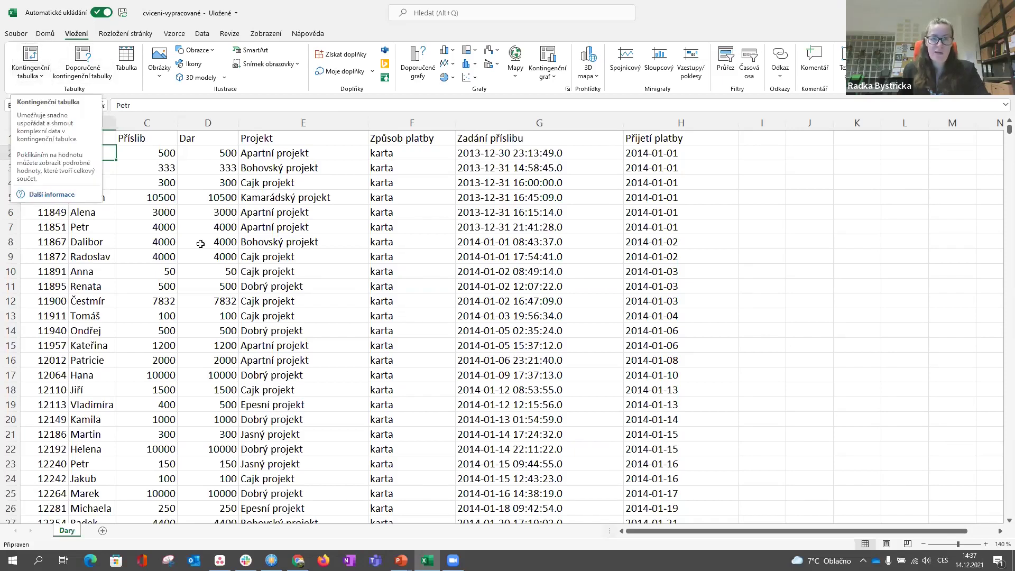
# - Select several single cells within the donations table, ending on the Dar value in row 3
pyautogui.click(190, 197)
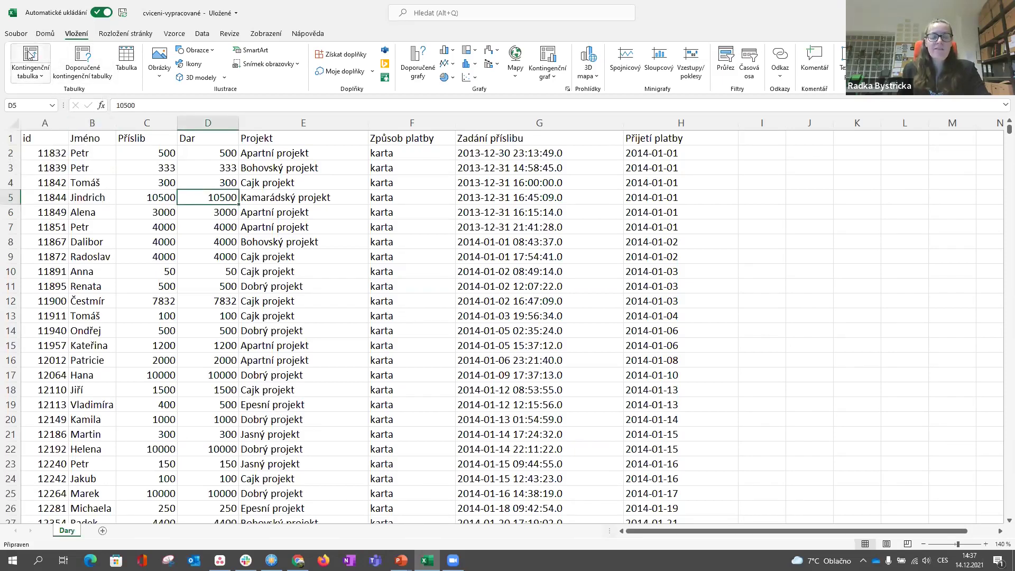
pyautogui.click(90, 168)
pyautogui.click(80, 154)
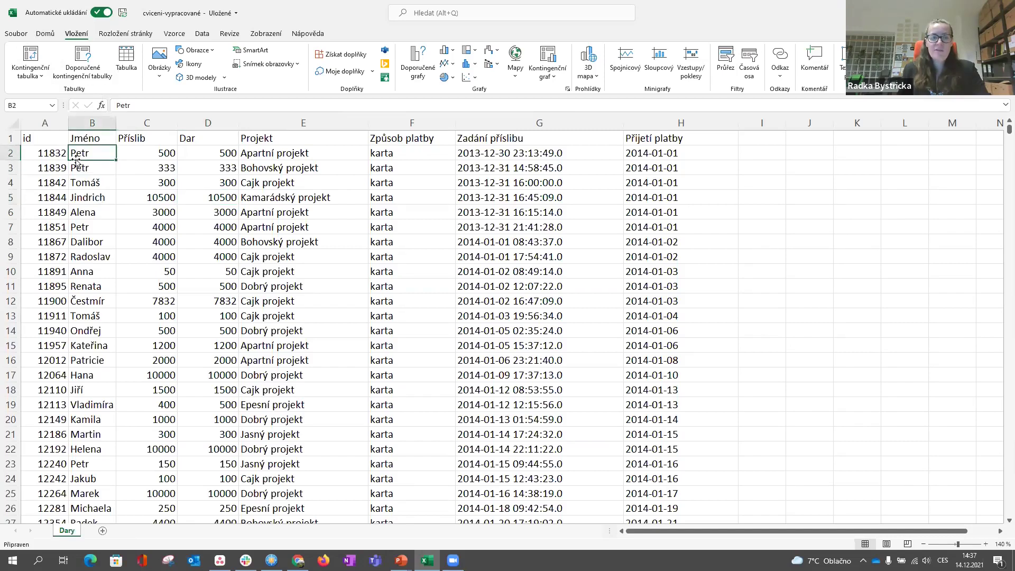
pyautogui.scroll(-5, 573, 315)
pyautogui.scroll(5, 528, 301)
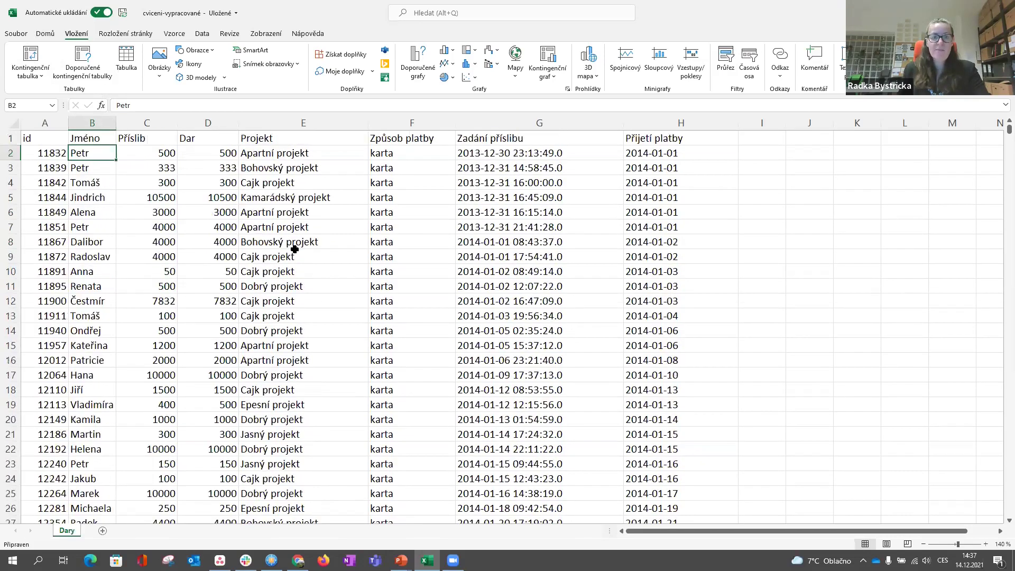
pyautogui.click(100, 167)
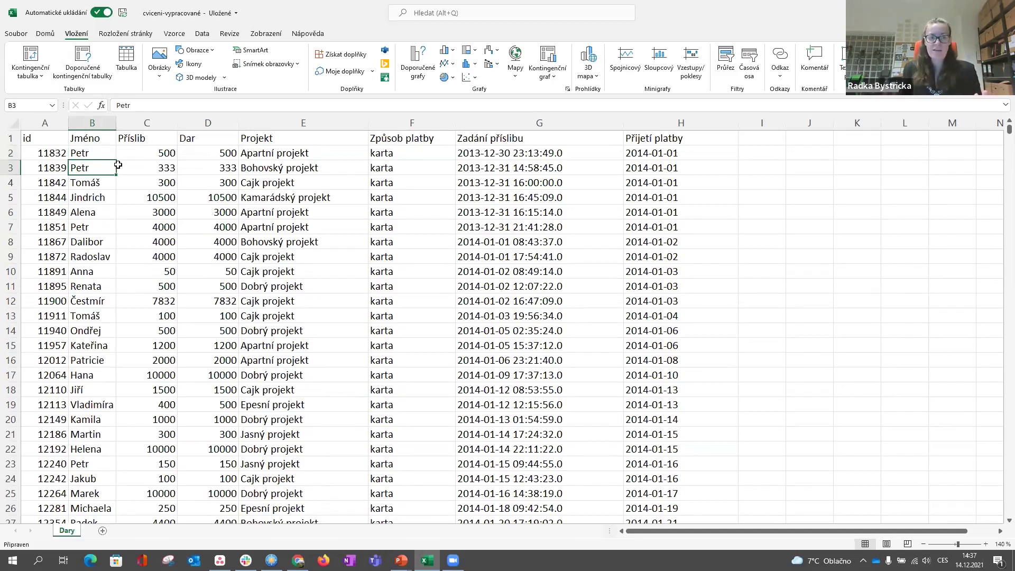
pyautogui.click(92, 213)
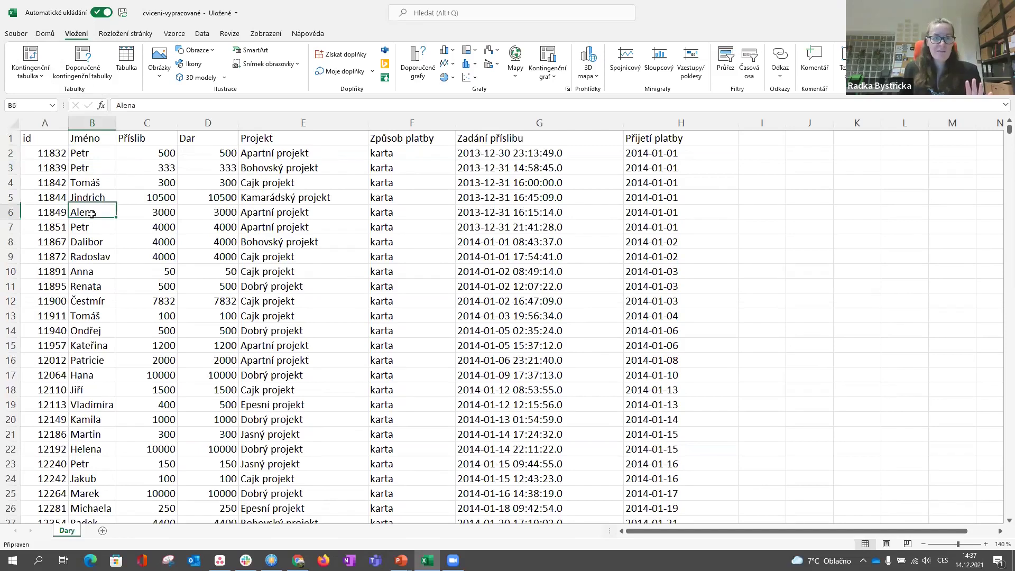
pyautogui.click(196, 168)
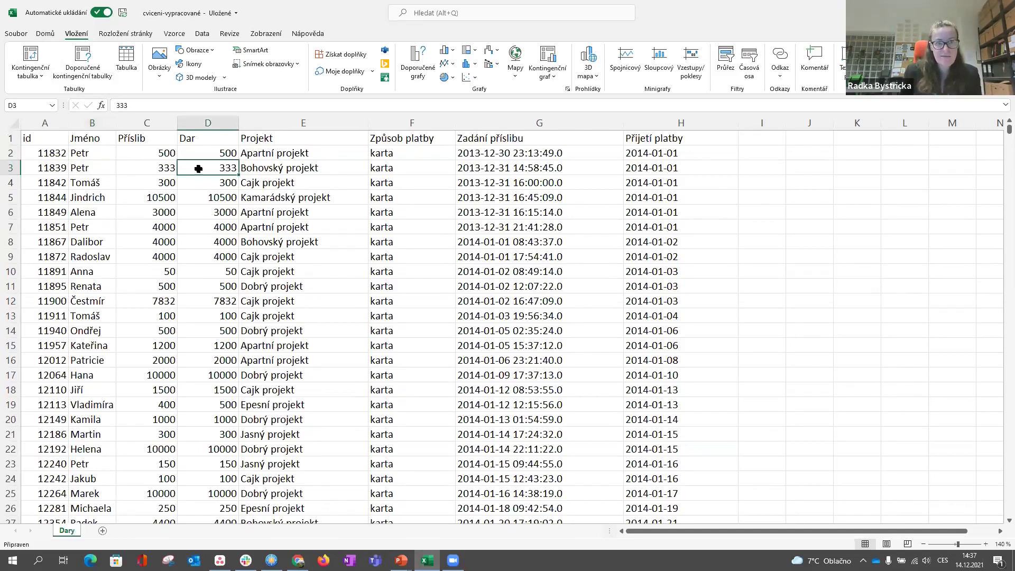
# - Create a pivot table on a new sheet from the range Dary!$A$1:$H$2731, leaving the CELKEM row out of the source
pyautogui.click(32, 54)
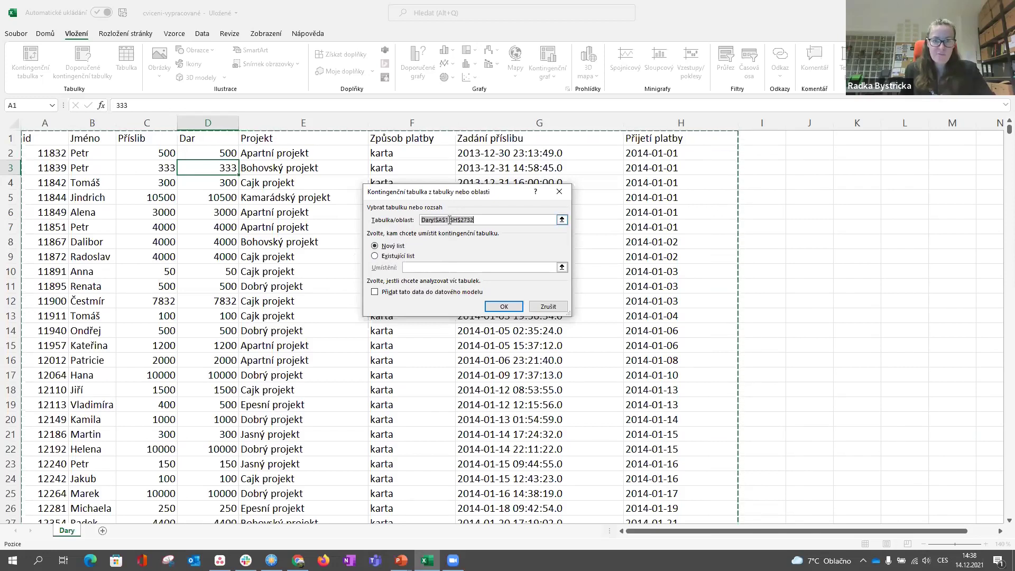
pyautogui.scroll(-10, 872, 272)
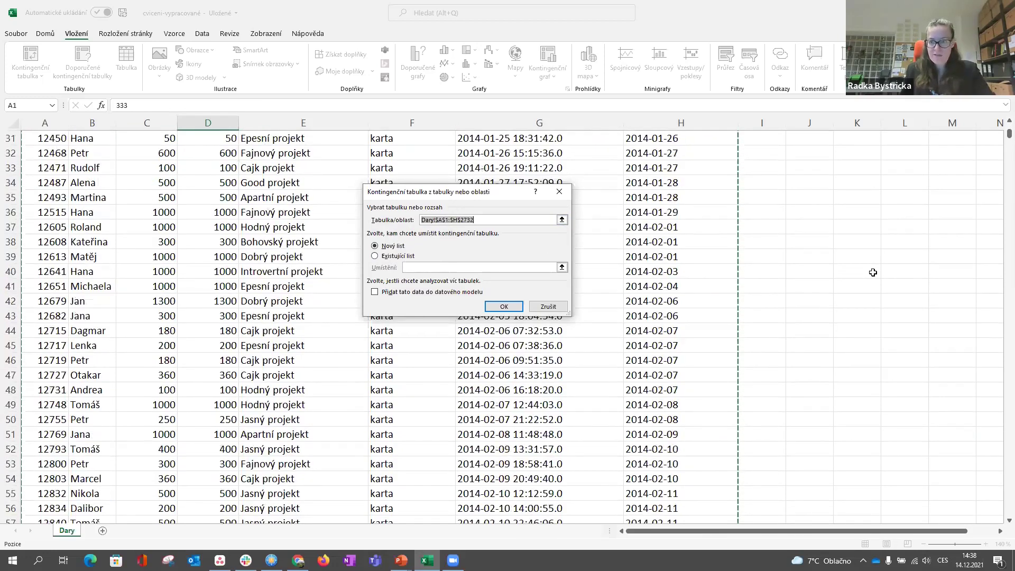
pyautogui.moveTo(1008, 134); pyautogui.dragTo(1002, 515)
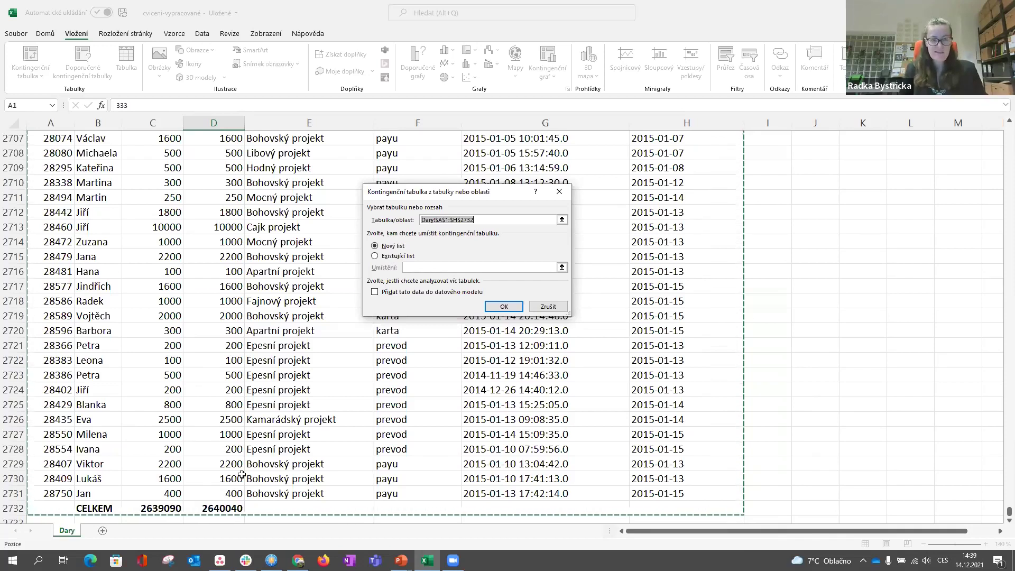
pyautogui.hotkey('shift', 'Up')
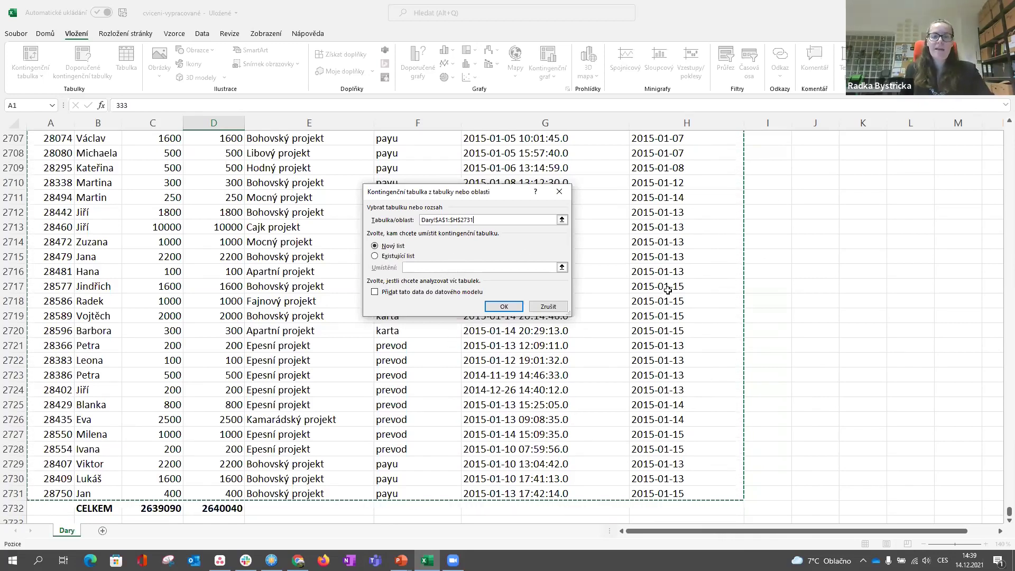
pyautogui.scroll(11, 654, 274)
pyautogui.scroll(8, 654, 274)
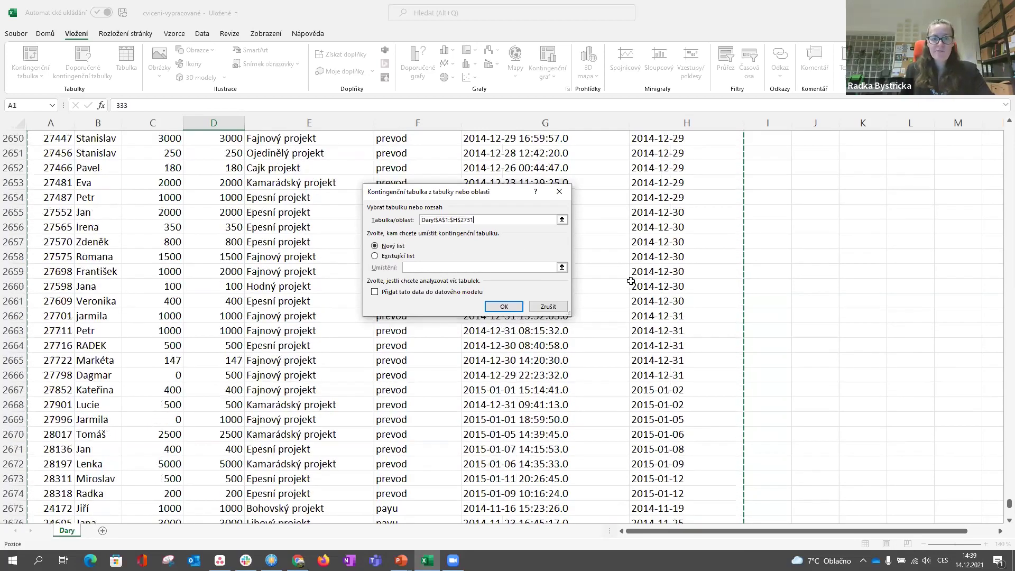
pyautogui.click(503, 312)
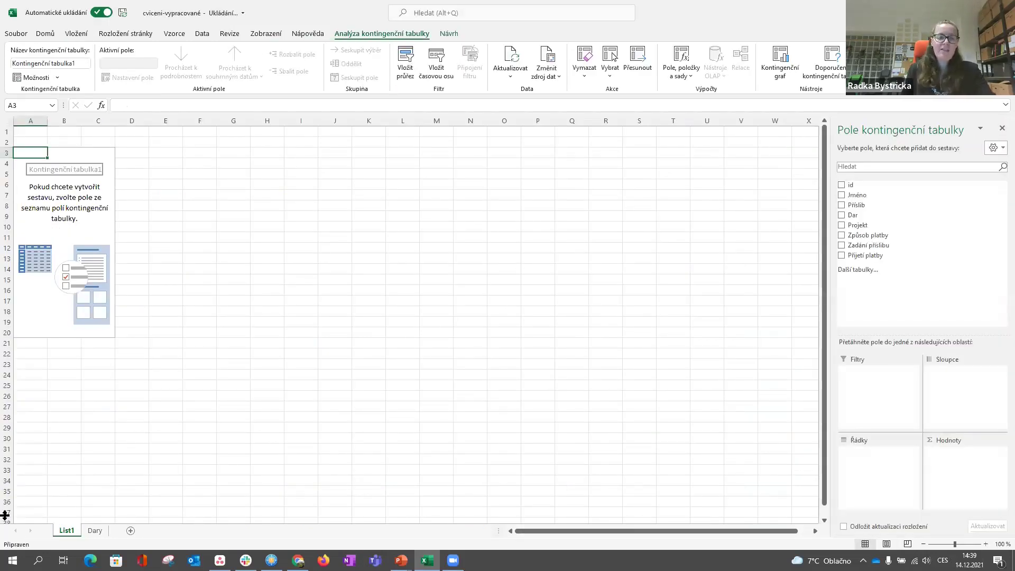
# - Rename the new pivot table sheet as Kontingenční tabulka
pyautogui.doubleClick(66, 531)
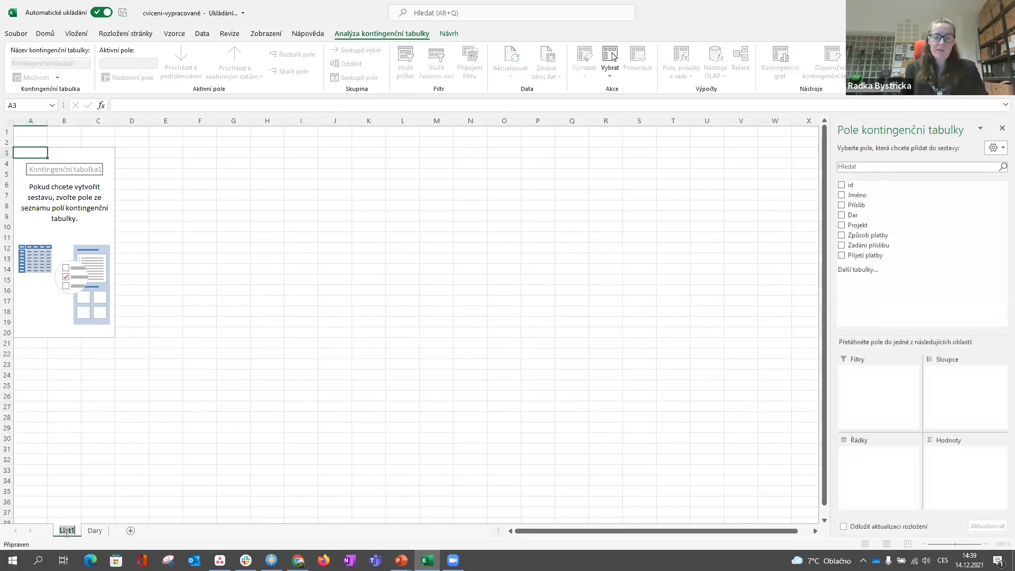
pyautogui.write('Konte')
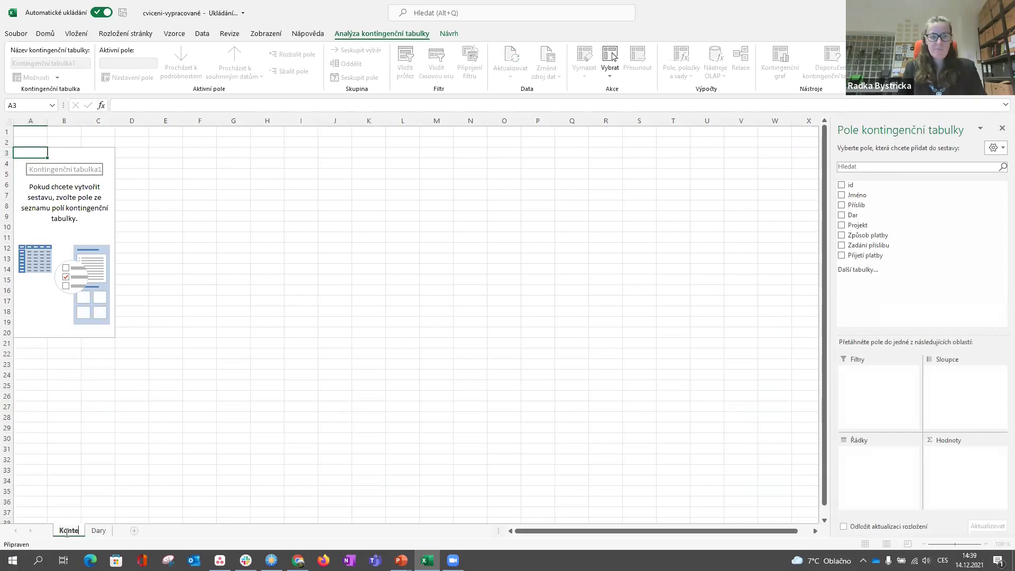
pyautogui.press('BackSpace')
pyautogui.write('ingen')
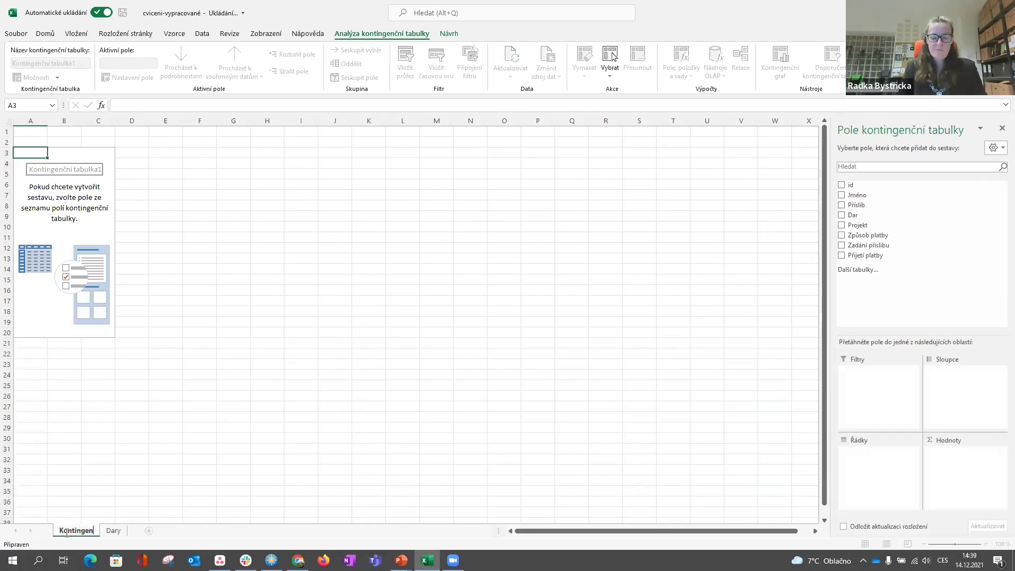
pyautogui.write('ční tabulka')
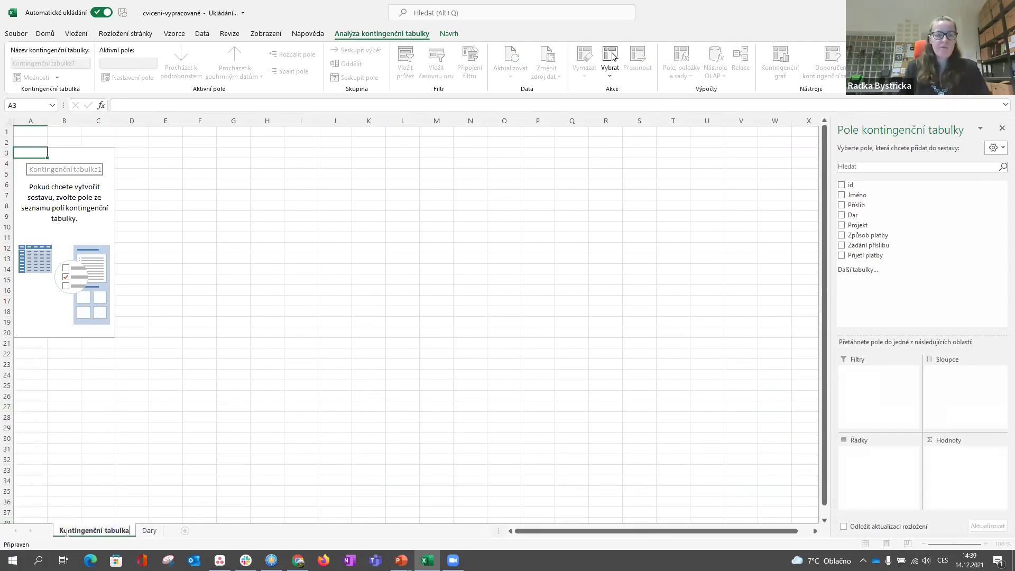
pyautogui.click(184, 447)
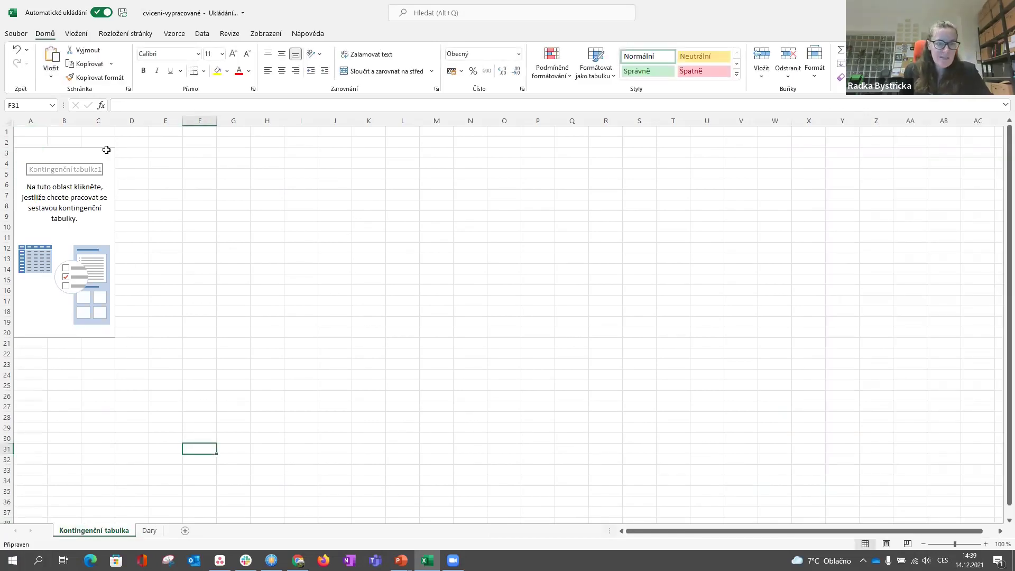
# - Show and hide the pivot table field list by selecting cells inside and outside the empty pivot table, ending inside it
pyautogui.click(91, 224)
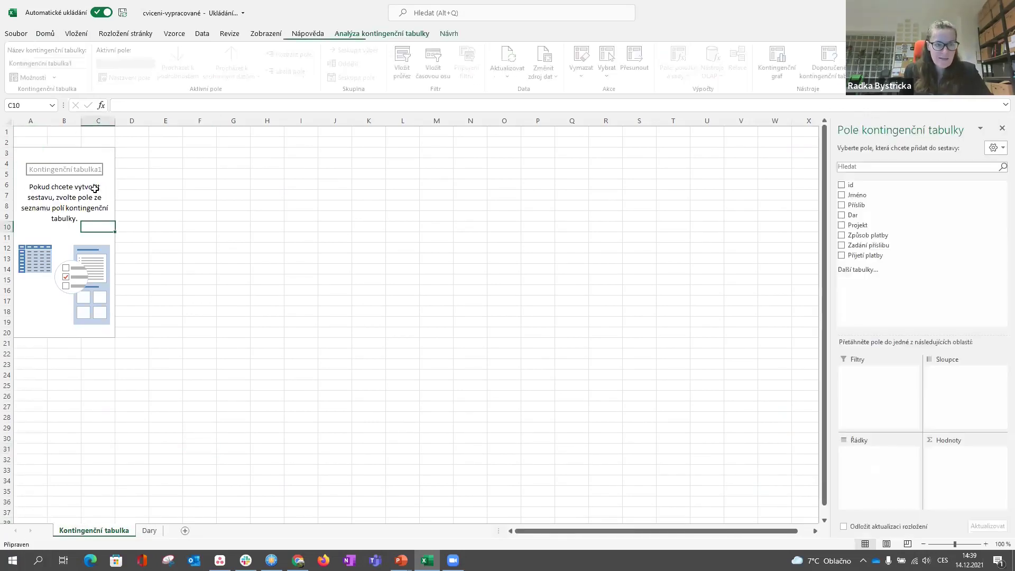
pyautogui.click(60, 223)
pyautogui.click(30, 154)
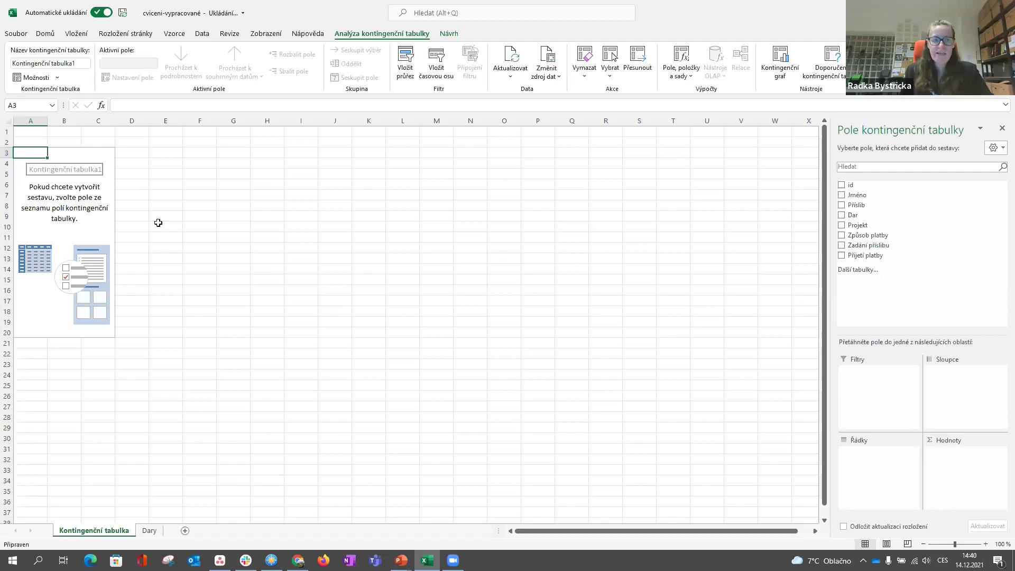
pyautogui.click(222, 196)
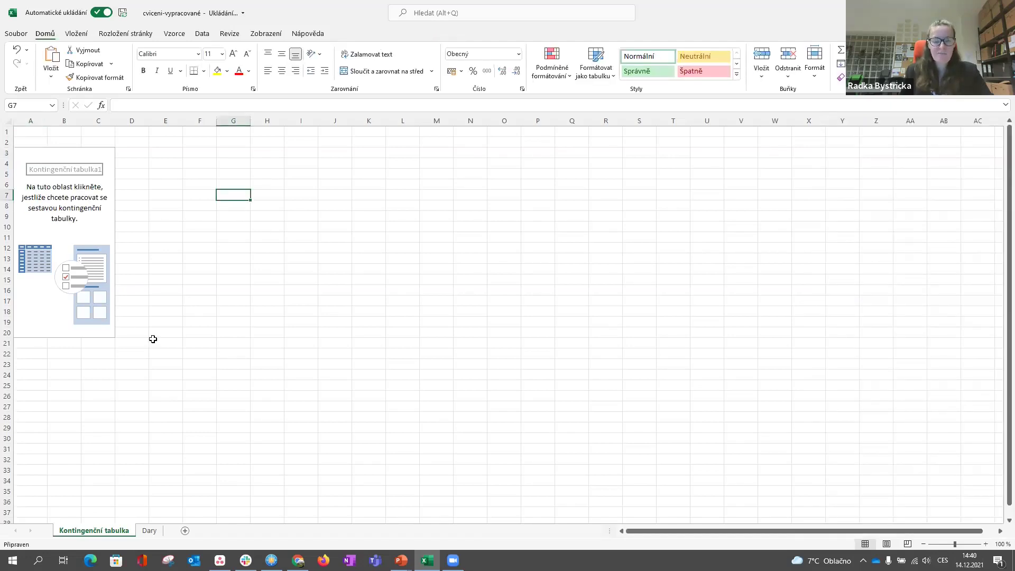
pyautogui.click(60, 202)
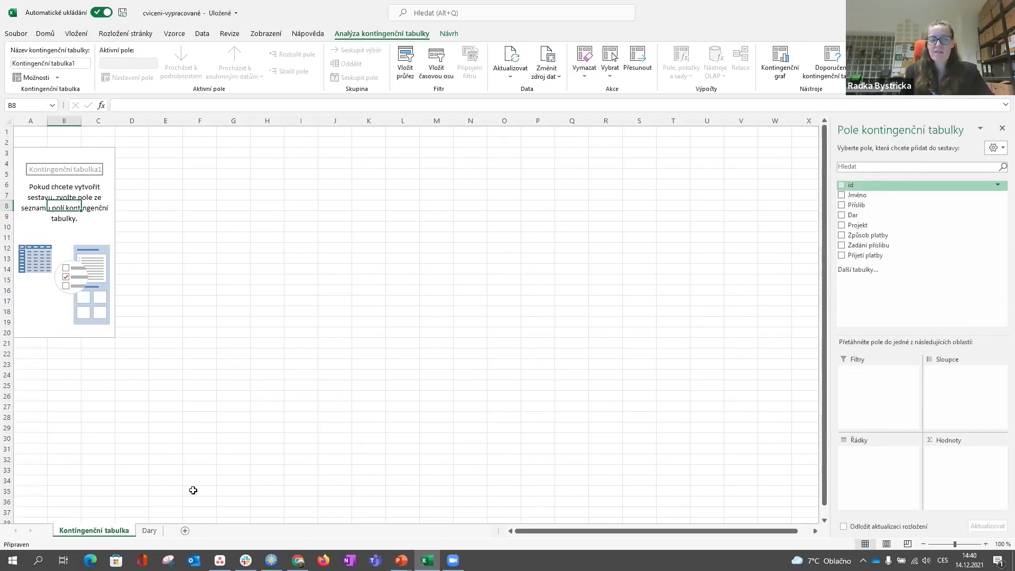
# - On the Dary sheet, review the header row A1:H1 and the records beneath it in ranges A2:H16 and A2:H10
pyautogui.click(149, 530)
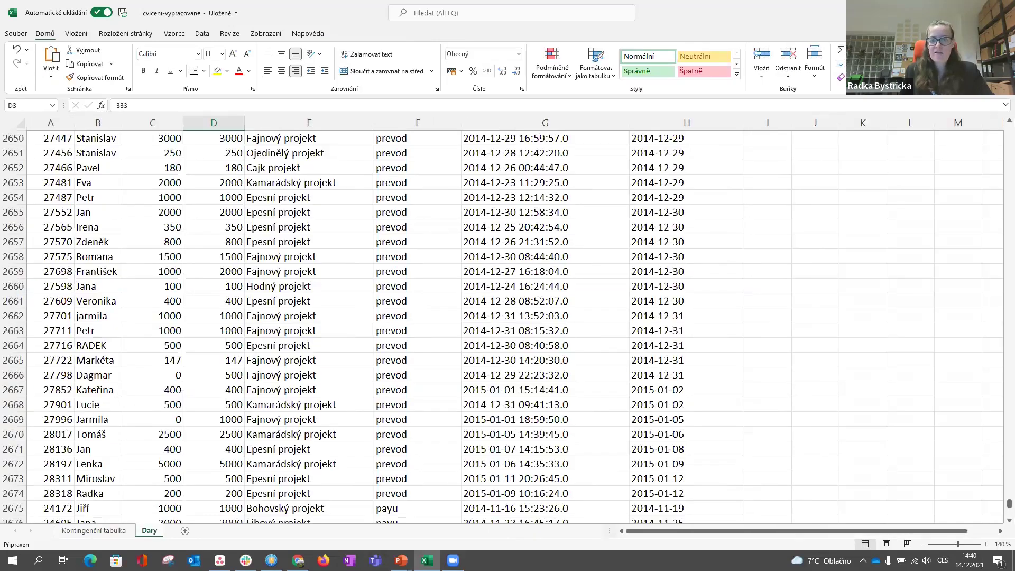
pyautogui.click(649, 432)
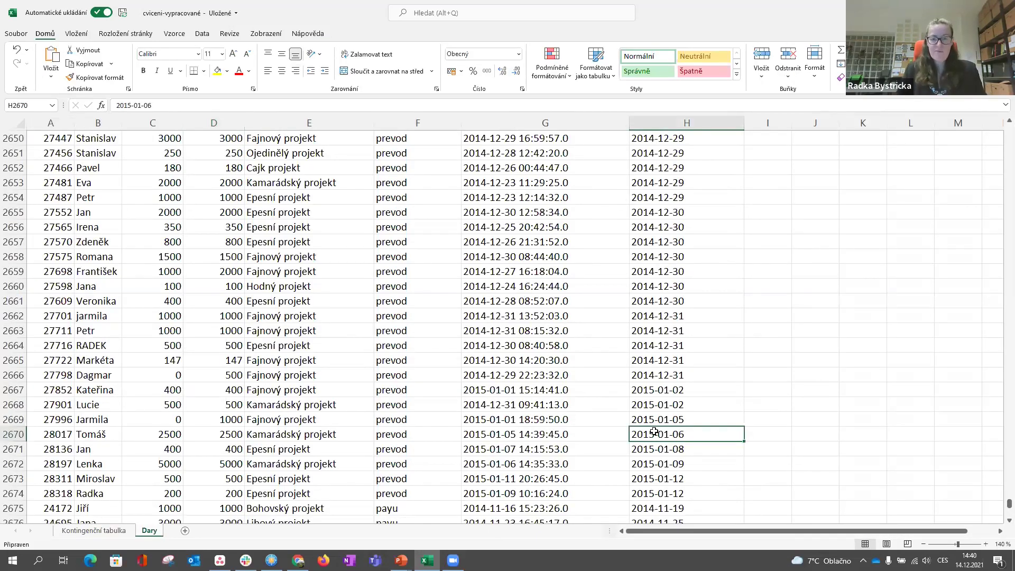
pyautogui.hotkey('ctrl', 'Up')
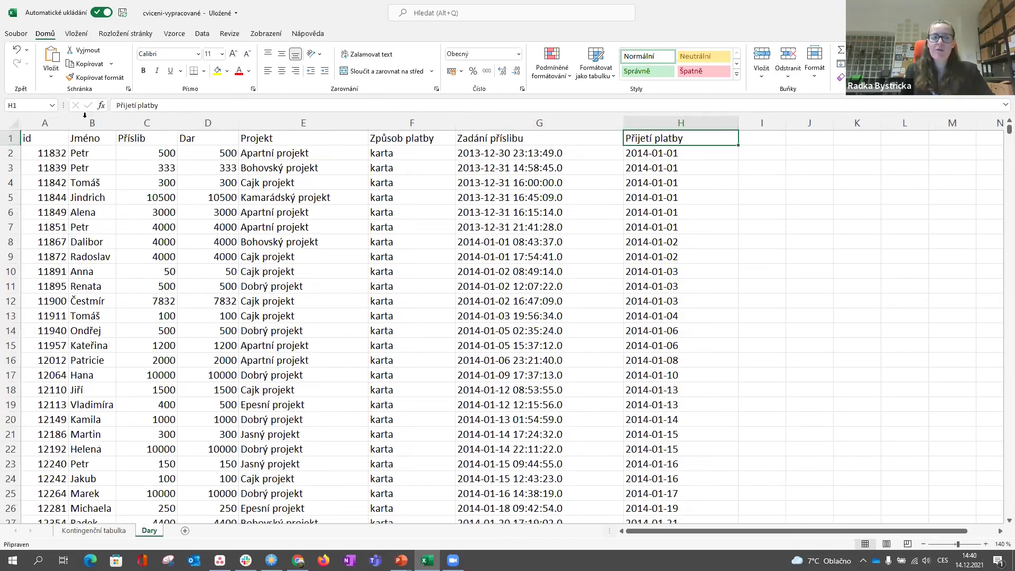
pyautogui.click(38, 136)
pyautogui.moveTo(37, 136); pyautogui.dragTo(645, 135)
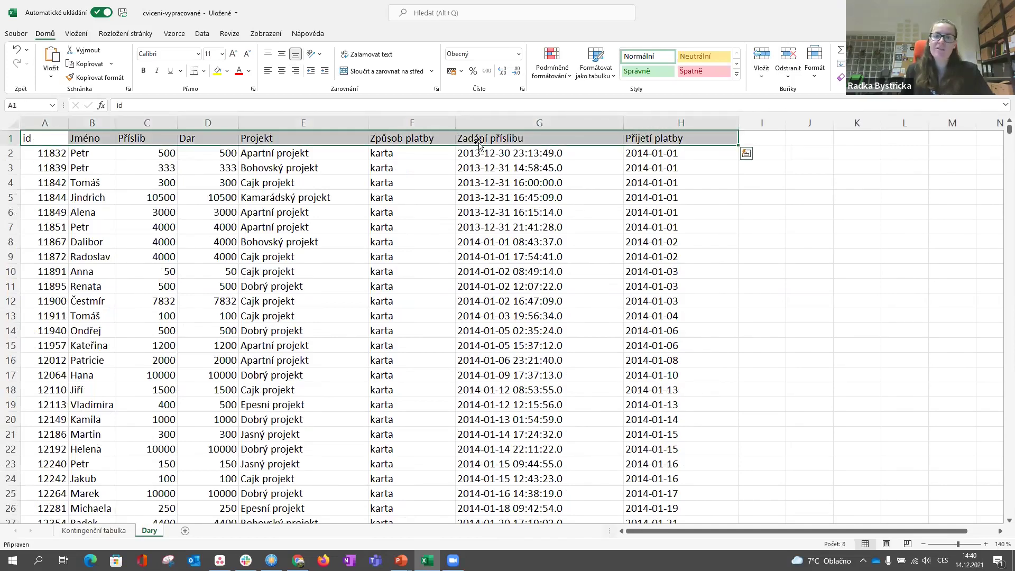
pyautogui.moveTo(60, 154); pyautogui.dragTo(647, 361)
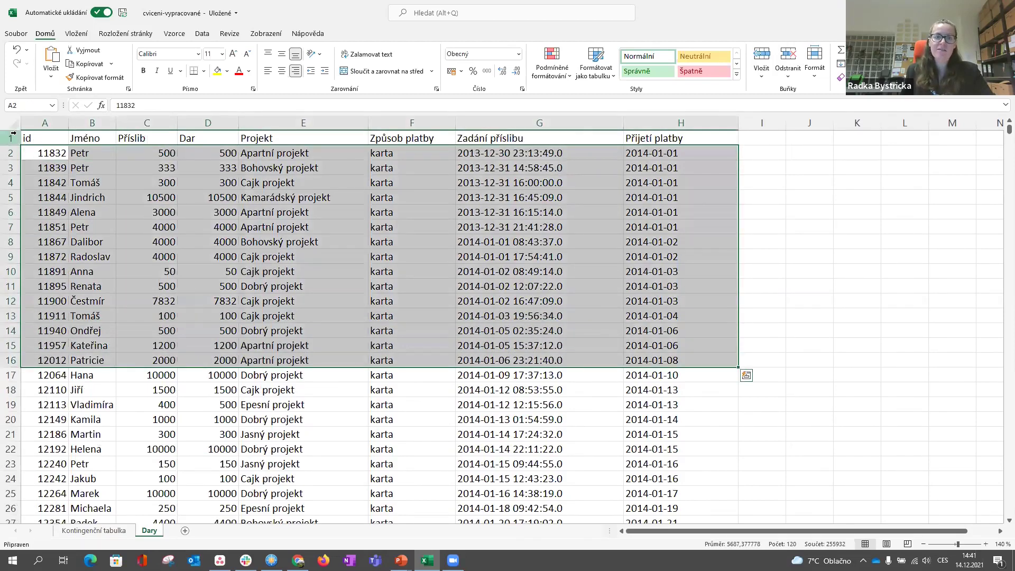
pyautogui.moveTo(34, 153); pyautogui.dragTo(570, 272)
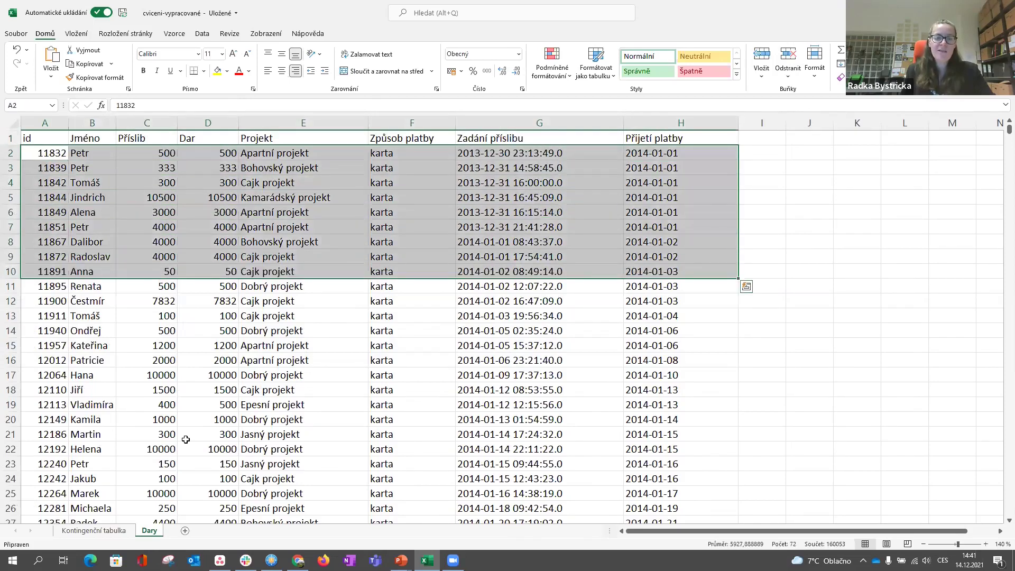
# - Go back to the Kontingenční tabulka sheet, and switch to the PowerPoint presentation to examine the pivot table example slide
pyautogui.click(122, 530)
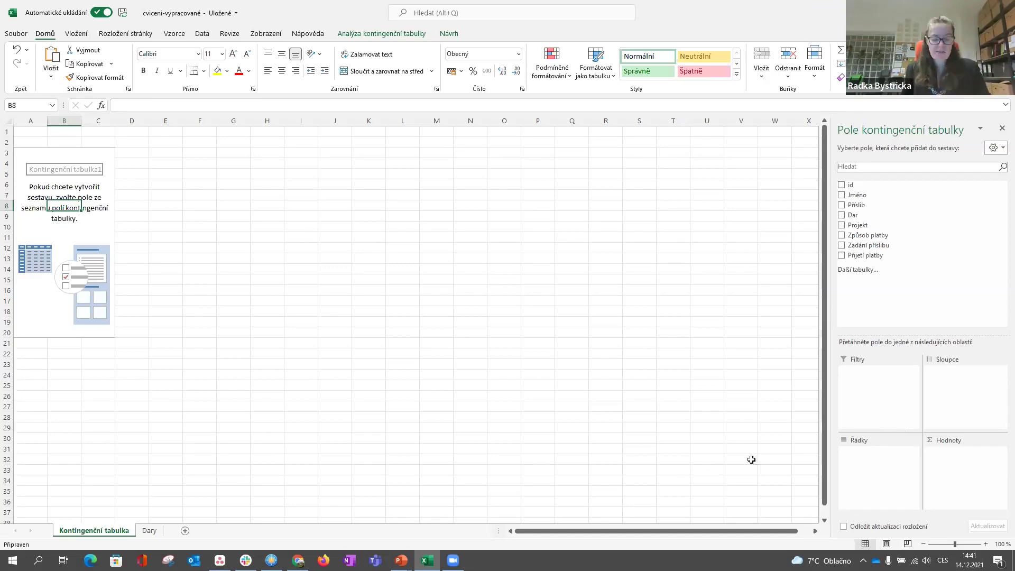
pyautogui.hotkey('alt', 'Tab')
pyautogui.press('Tab')
pyautogui.press('Right')
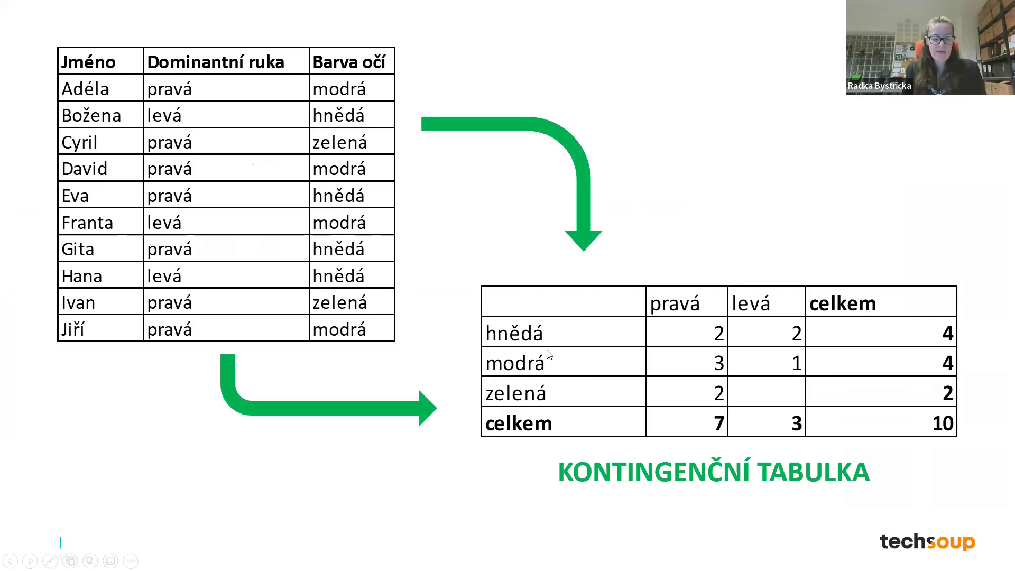
# - Switch back to Excel and add the Projekt field to the pivot table's rows
pyautogui.hotkey('alt', 'Tab')
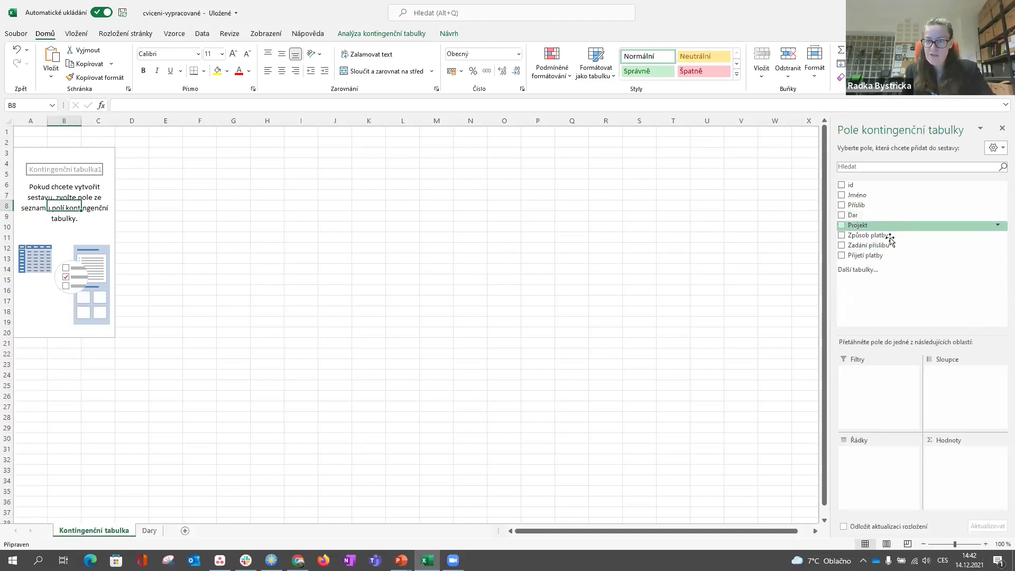
pyautogui.moveTo(859, 224); pyautogui.dragTo(873, 469)
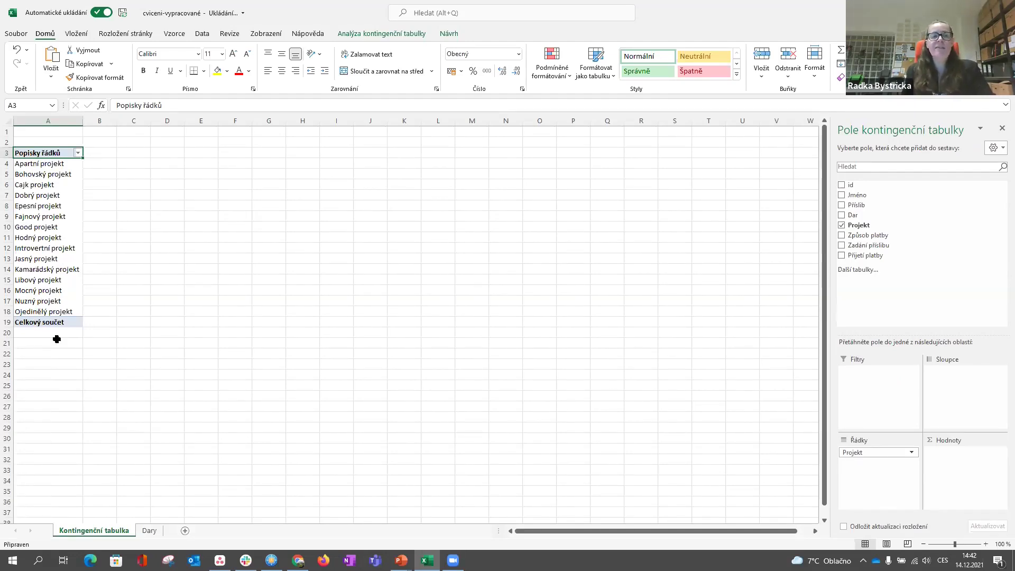
# - On the Dary sheet, review the Projekt entries from E2 down to the last record, and return to the Kontingenční tabulka sheet
pyautogui.click(149, 531)
pyautogui.click(274, 235)
pyautogui.click(284, 152)
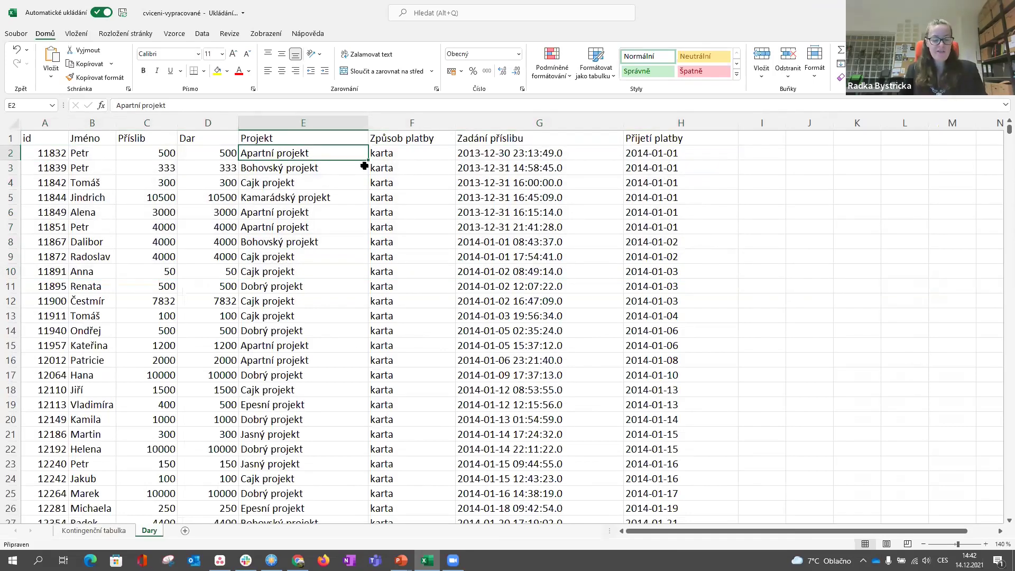
pyautogui.hotkey('ctrl', 'shift', 'Down')
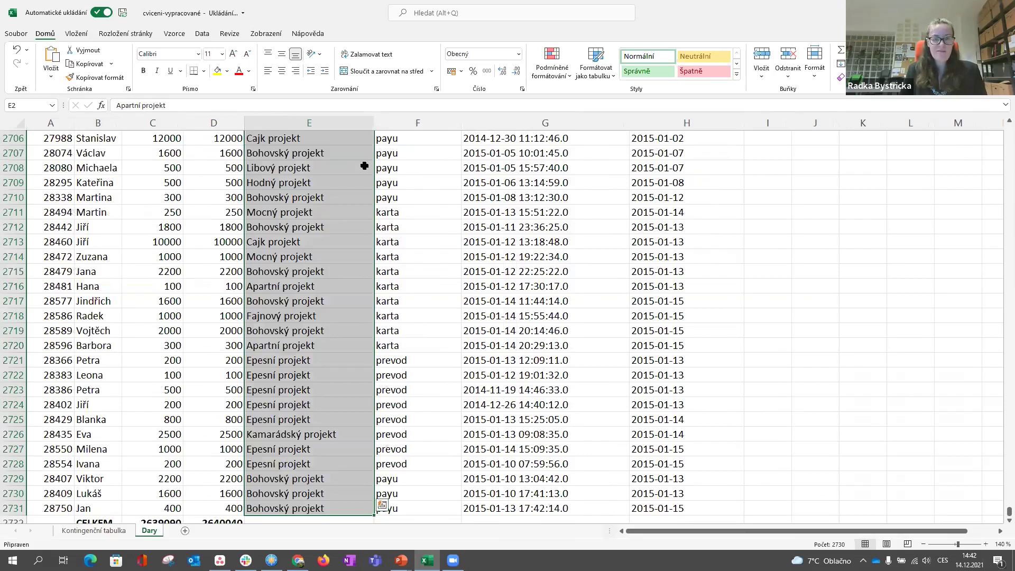
pyautogui.hotkey('shift', 'BackSpace')
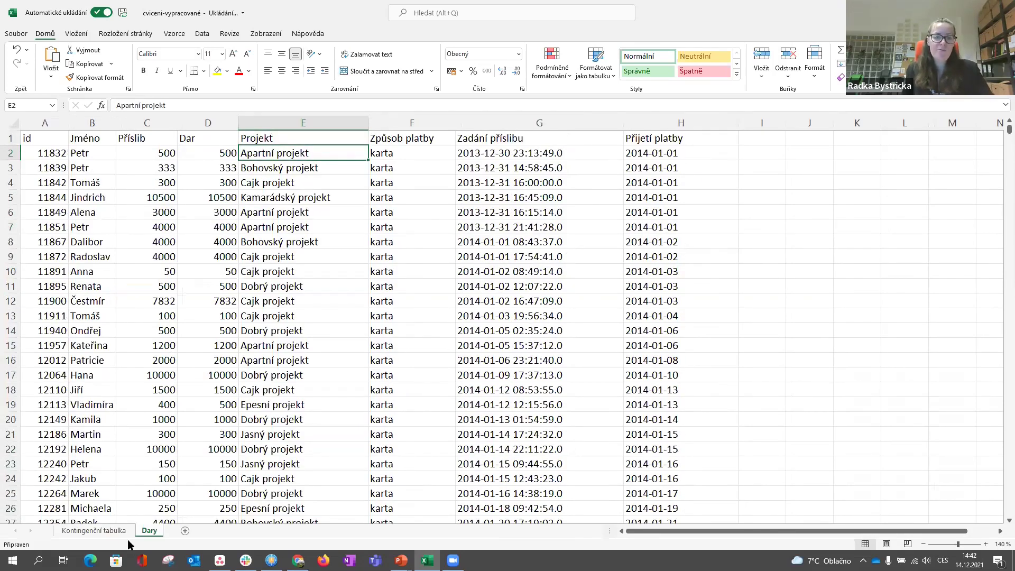
pyautogui.click(93, 530)
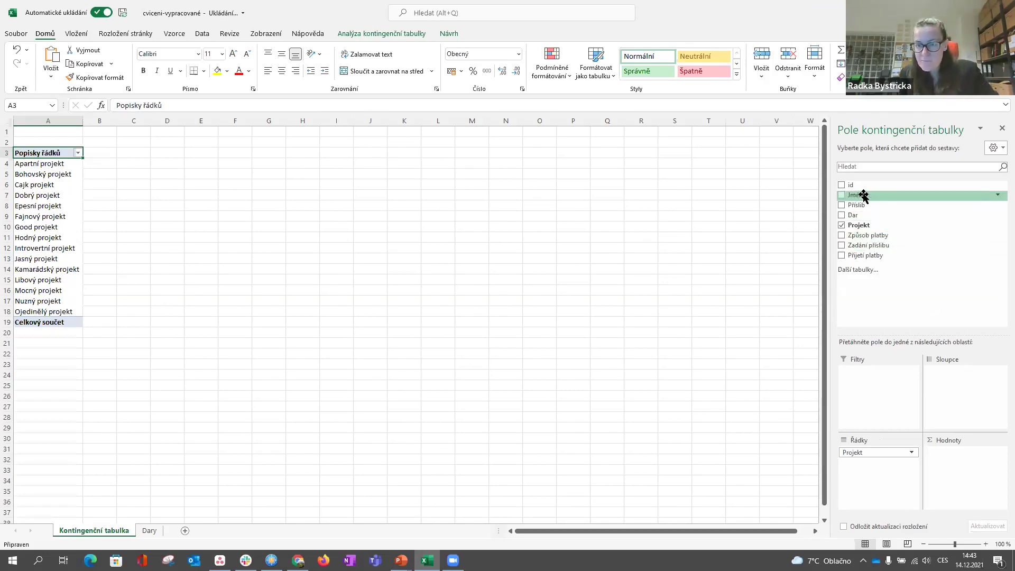
# - Add the Způsob platby field to the pivot table's columns and widen the payu and prevod columns
pyautogui.moveTo(868, 235); pyautogui.dragTo(955, 378)
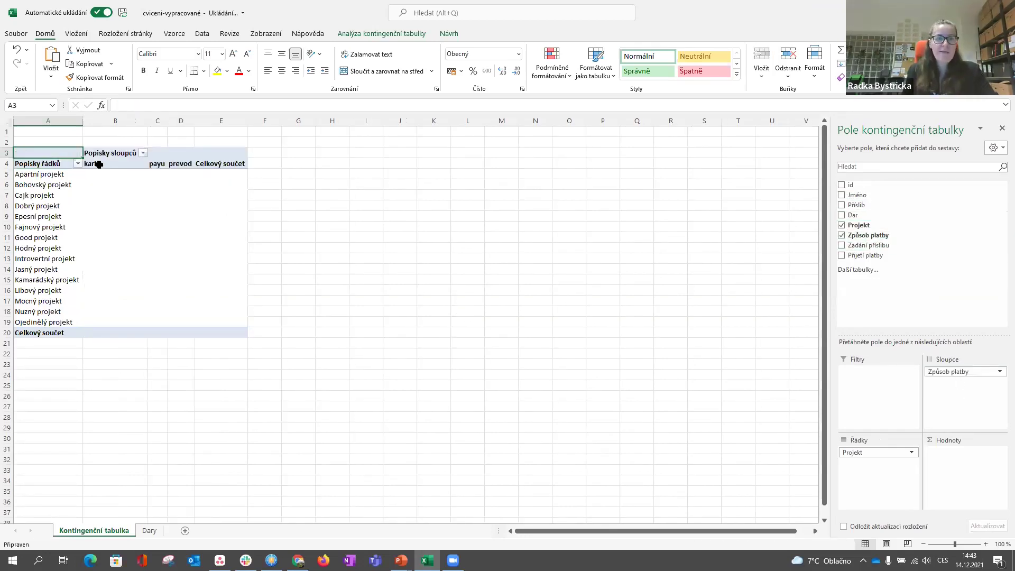
pyautogui.moveTo(167, 121); pyautogui.dragTo(254, 121)
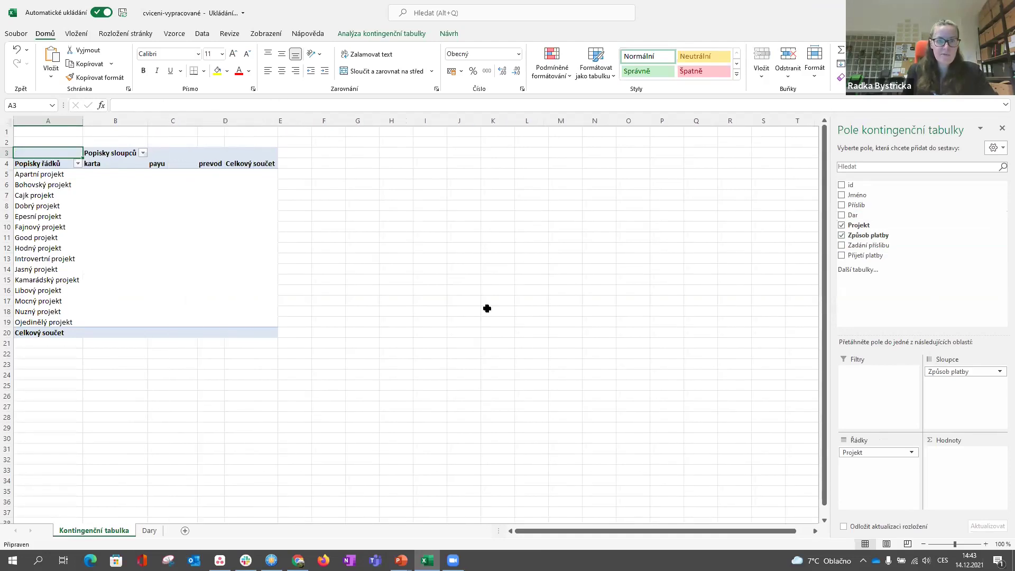
pyautogui.click(986, 543)
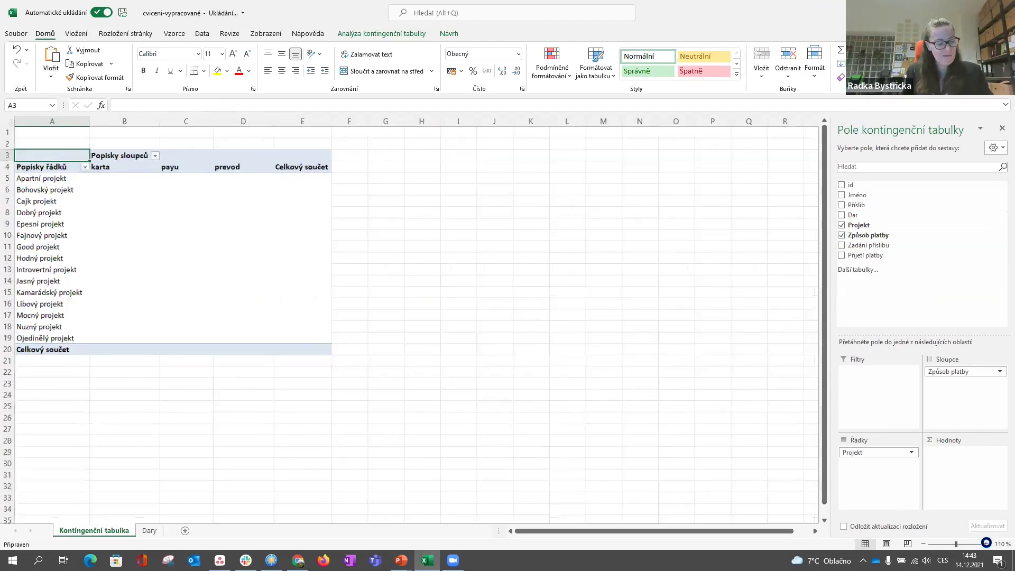
pyautogui.click(986, 543)
pyautogui.click(986, 544)
pyautogui.click(986, 543)
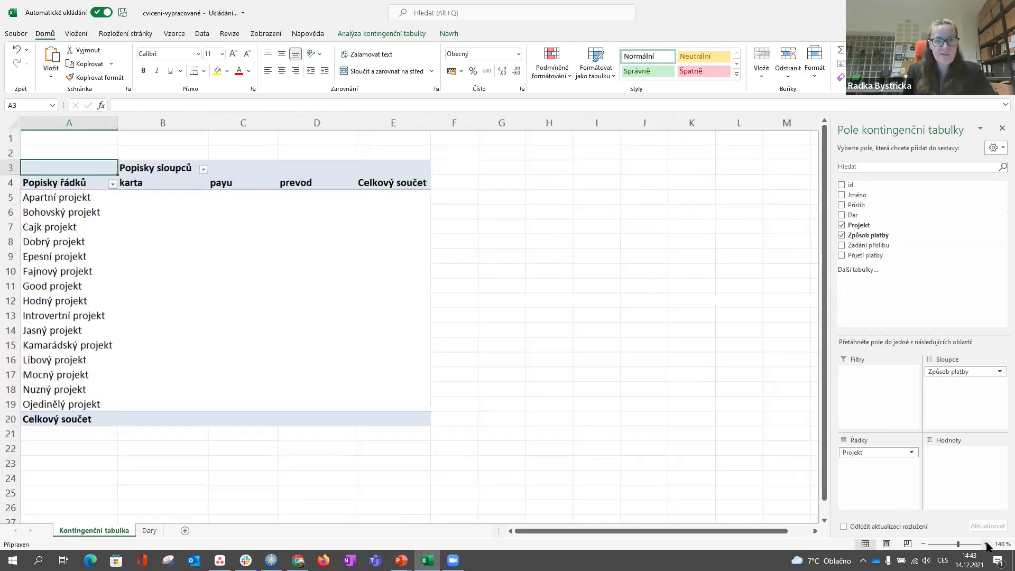
pyautogui.click(986, 543)
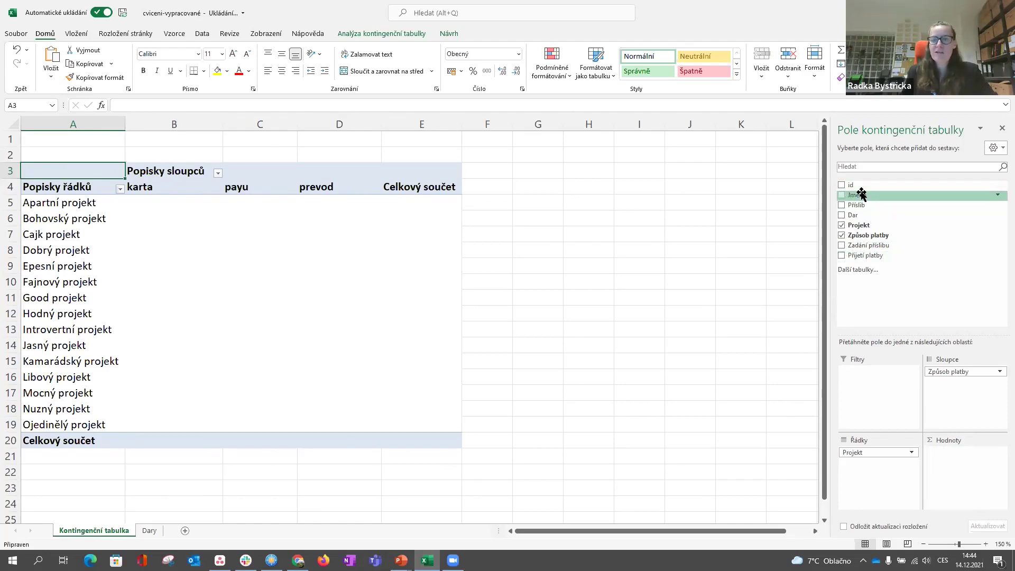
# - Add the Jméno field to the pivot table's values and compare the Apartní projekt count with the Dary sheet's records
pyautogui.moveTo(858, 195); pyautogui.dragTo(956, 471)
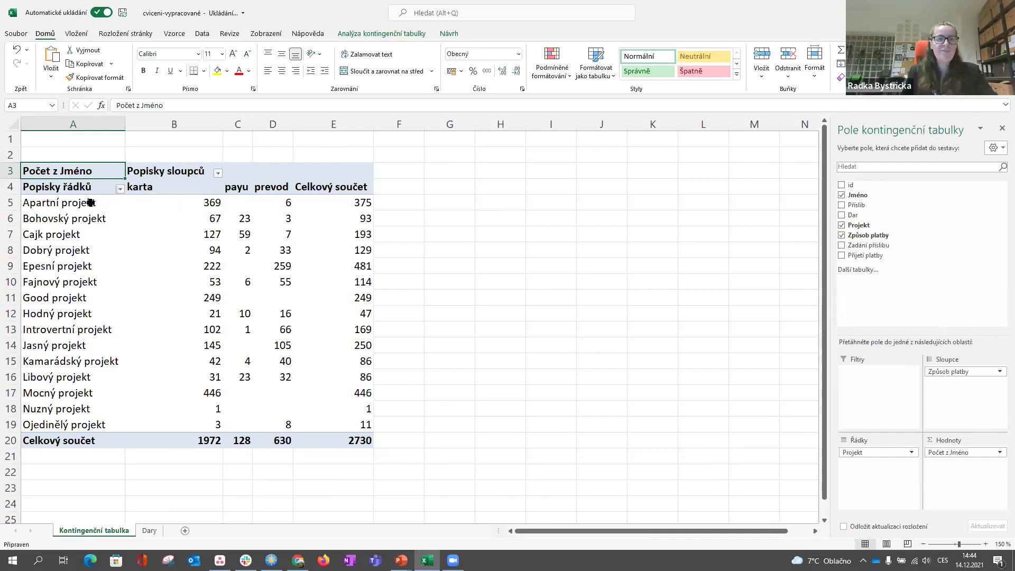
pyautogui.click(154, 533)
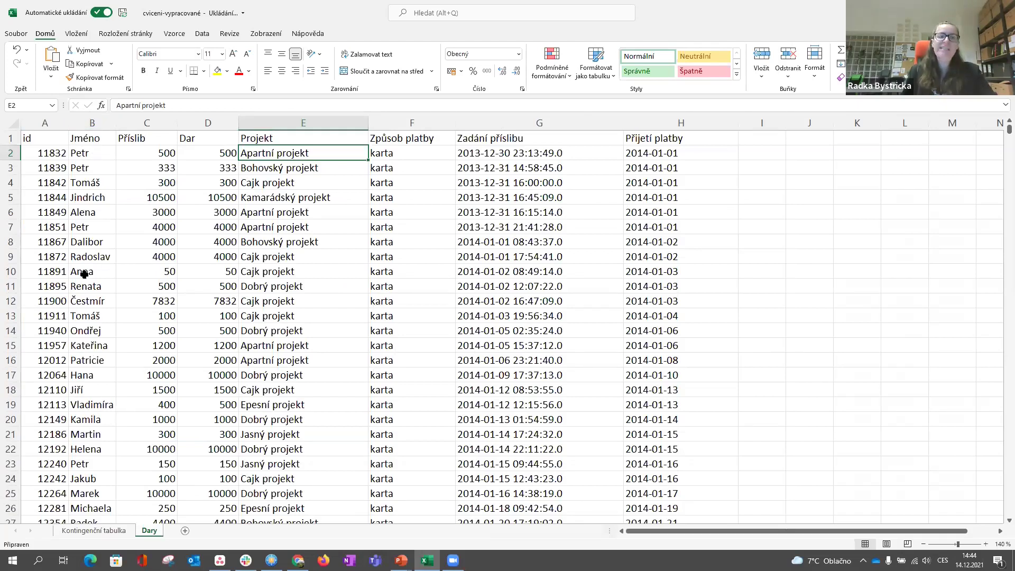
pyautogui.click(88, 531)
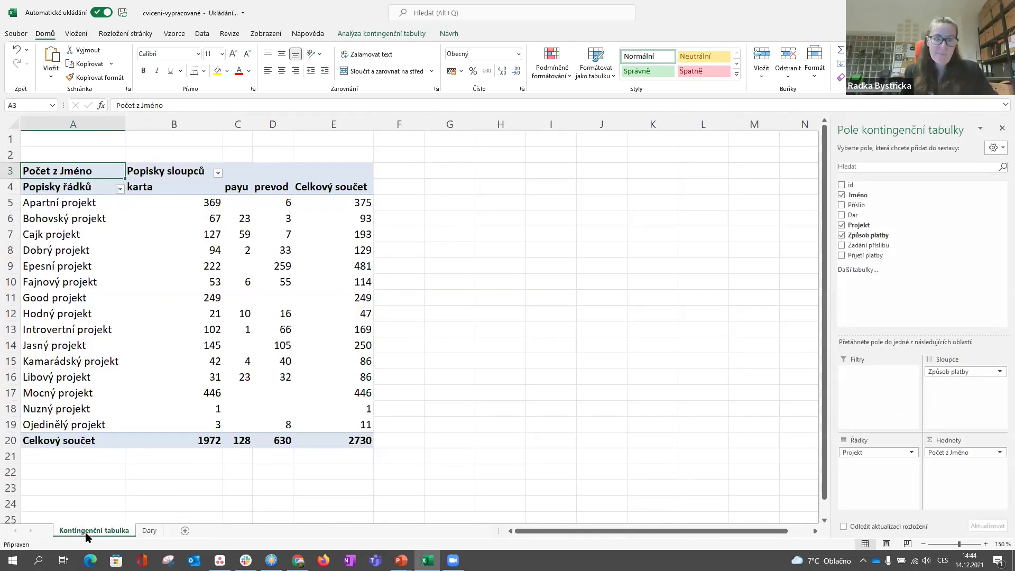
pyautogui.click(203, 204)
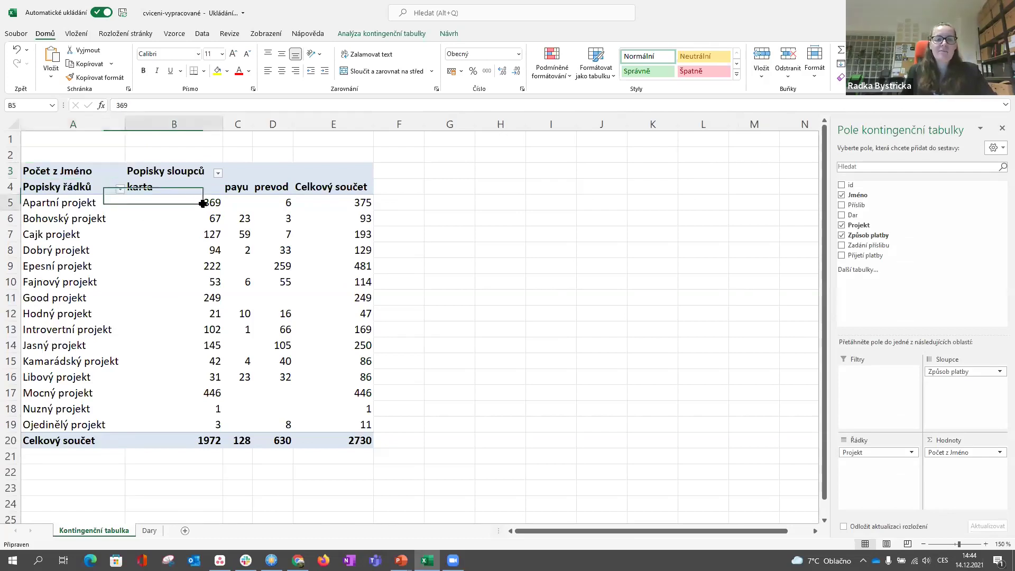
pyautogui.click(99, 204)
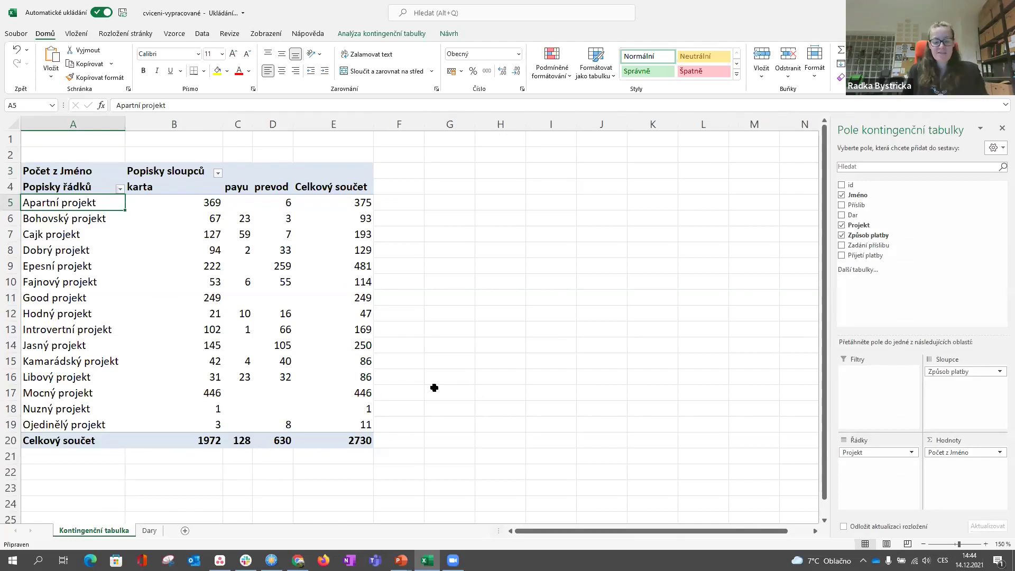
# - Switch to the PowerPoint pivot table example slide, return to Excel, and compare it with the counts by project and payment method
pyautogui.hotkey('alt', 'Tab')
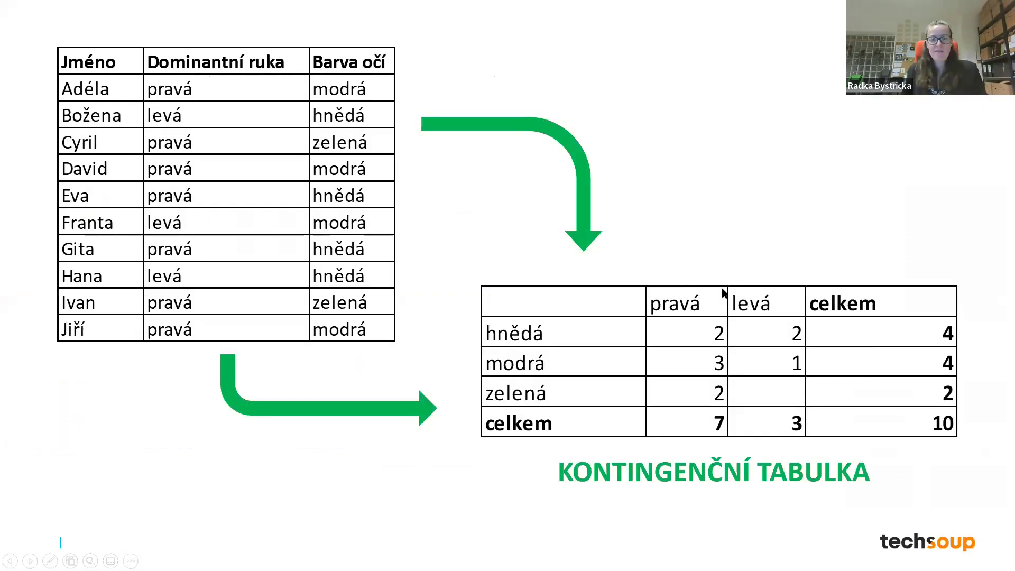
pyautogui.hotkey('alt', 'Tab')
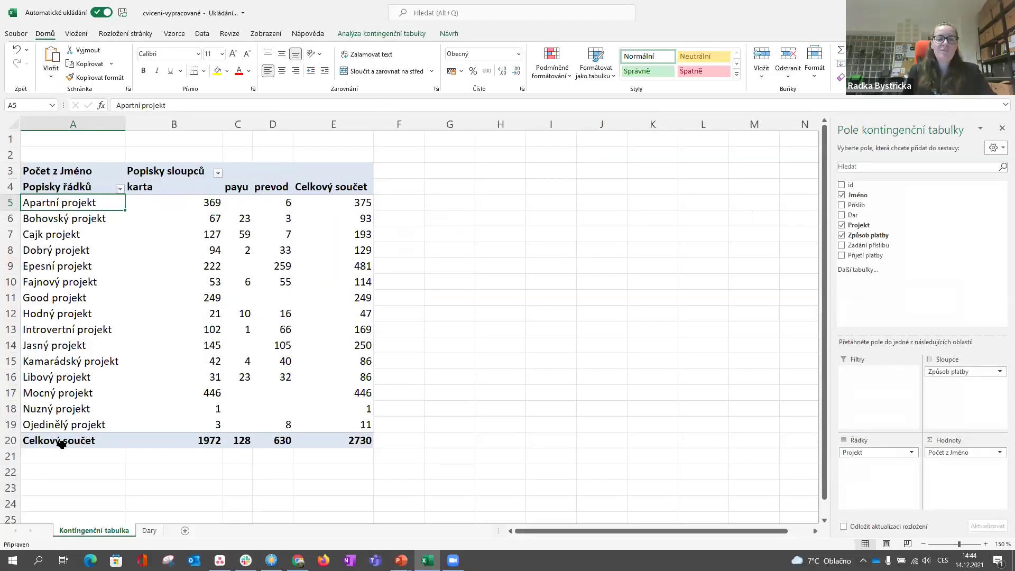
pyautogui.moveTo(201, 201)
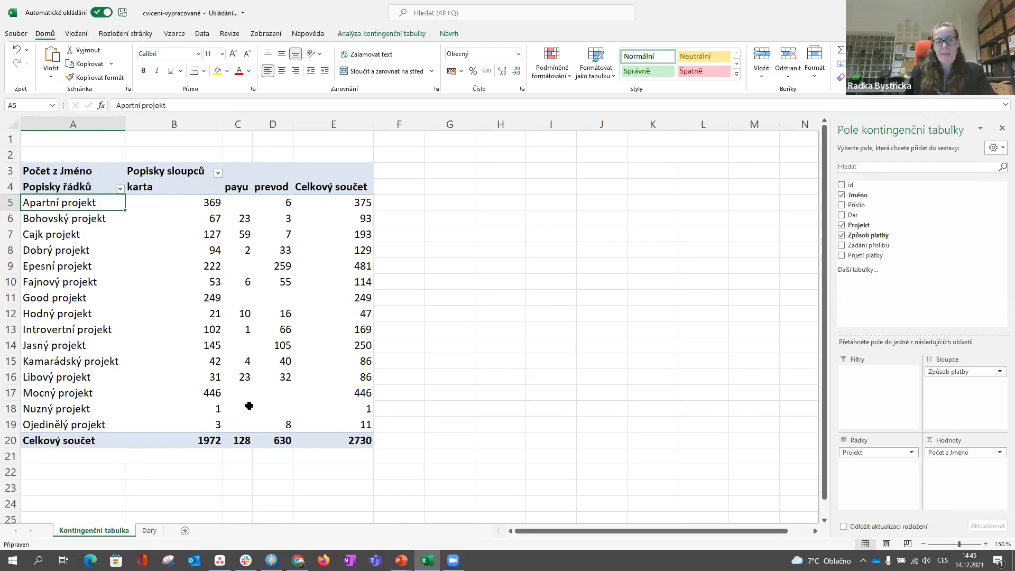
pyautogui.moveTo(321, 343)
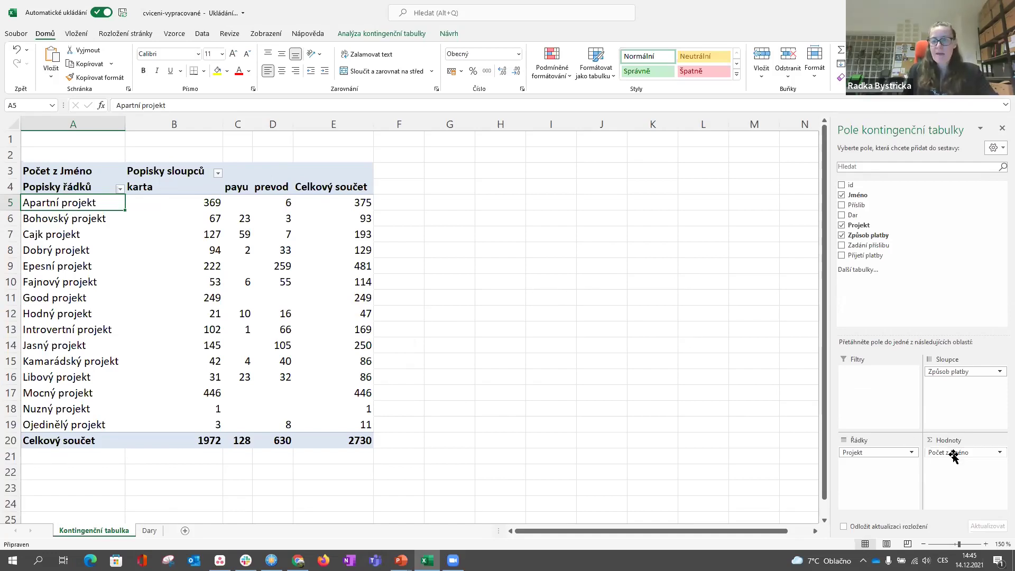
# - Replace the Jméno field in the pivot table's values with the Dar field
pyautogui.moveTo(953, 456); pyautogui.dragTo(908, 298)
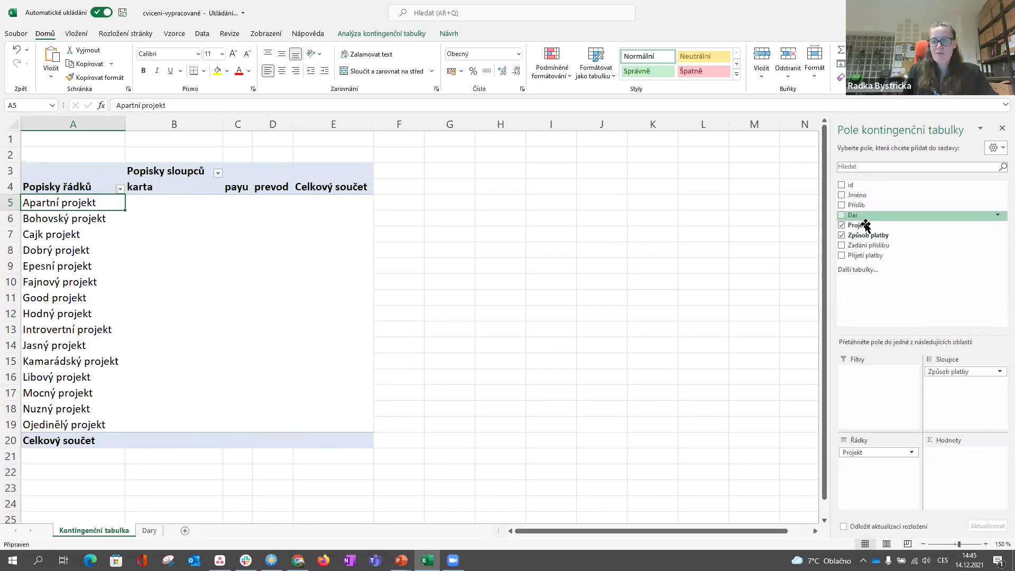
pyautogui.moveTo(855, 217); pyautogui.dragTo(965, 462)
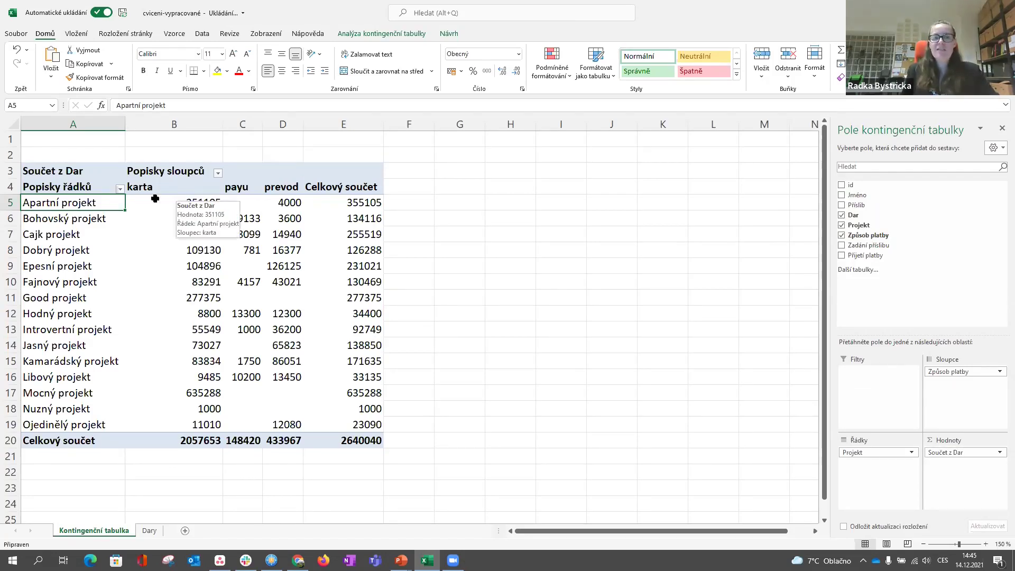
# - On the Dary sheet, review the amounts in the Dar column from D2 down, and return to the Kontingenční tabulka sheet
pyautogui.click(149, 530)
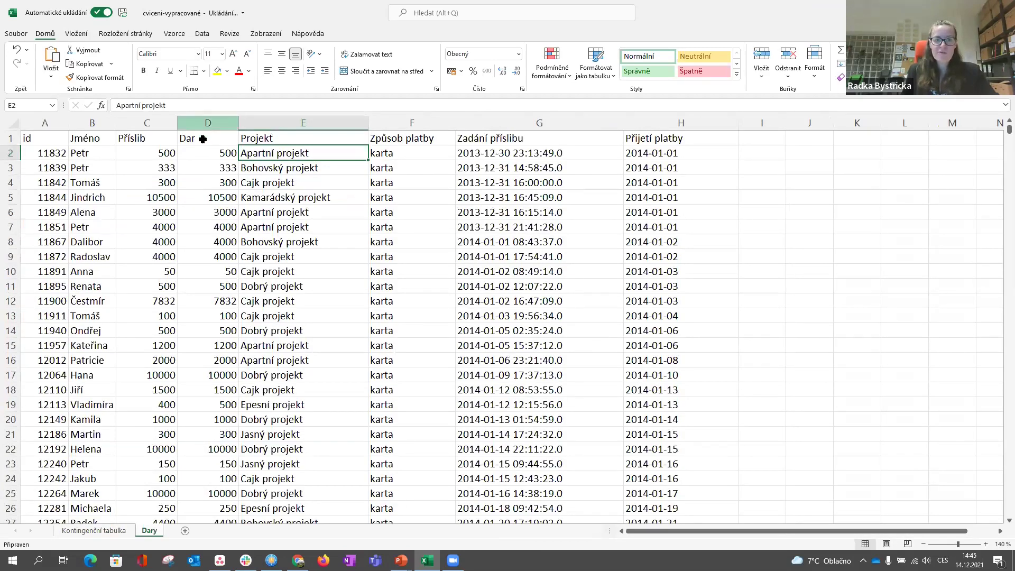
pyautogui.click(207, 138)
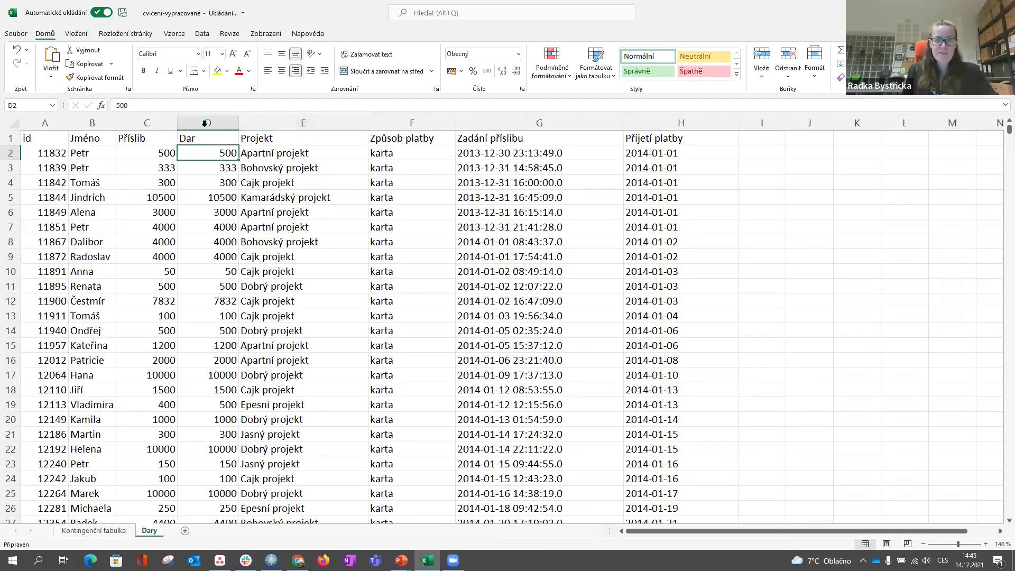
pyautogui.hotkey('ctrl', 'shift', 'Down')
pyautogui.click(221, 184)
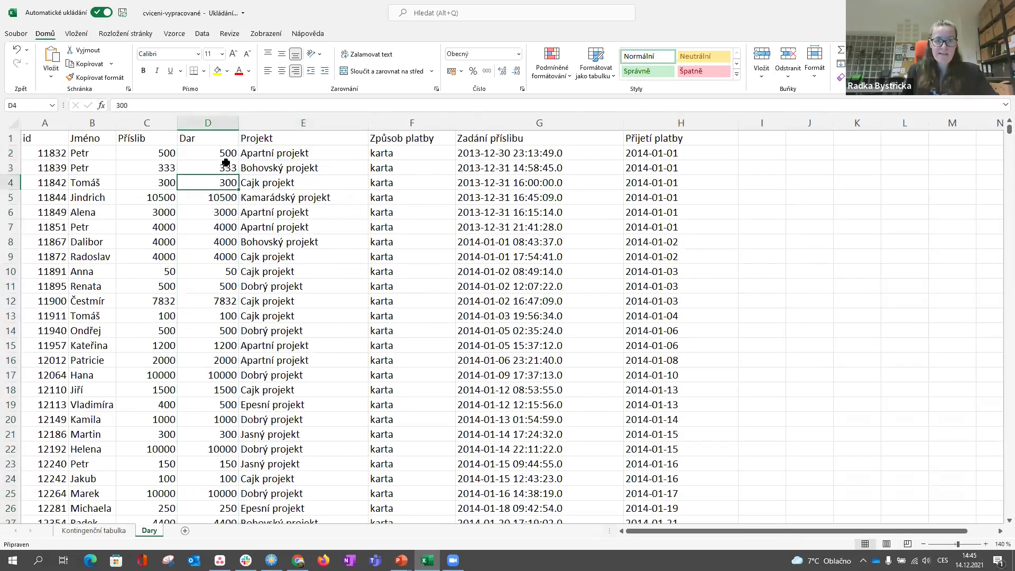
pyautogui.click(104, 531)
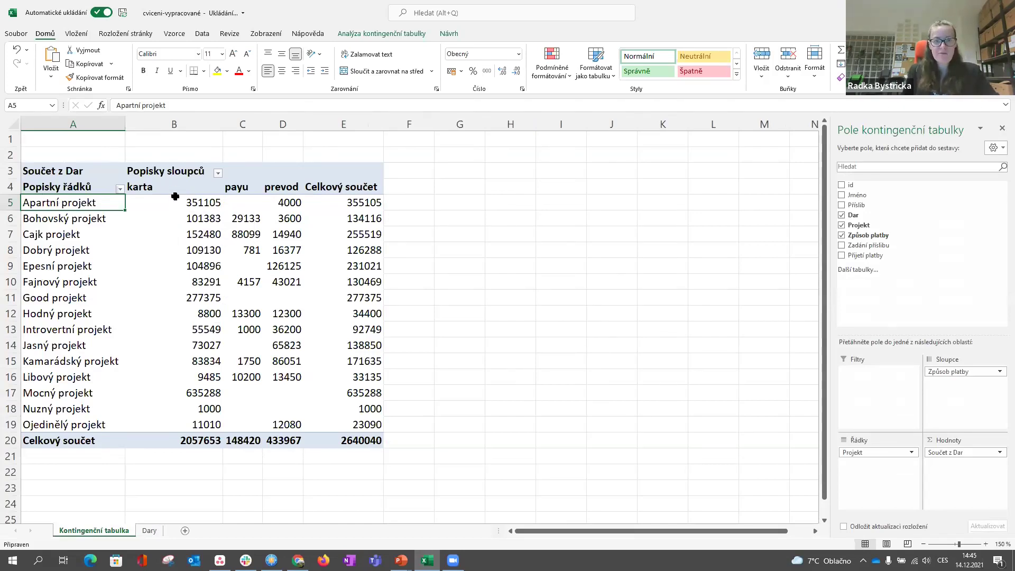
# - Examine the Apartní projekt donation sums under karta, payu and prevod in cells B5 to D5 of the pivot table
pyautogui.click(214, 202)
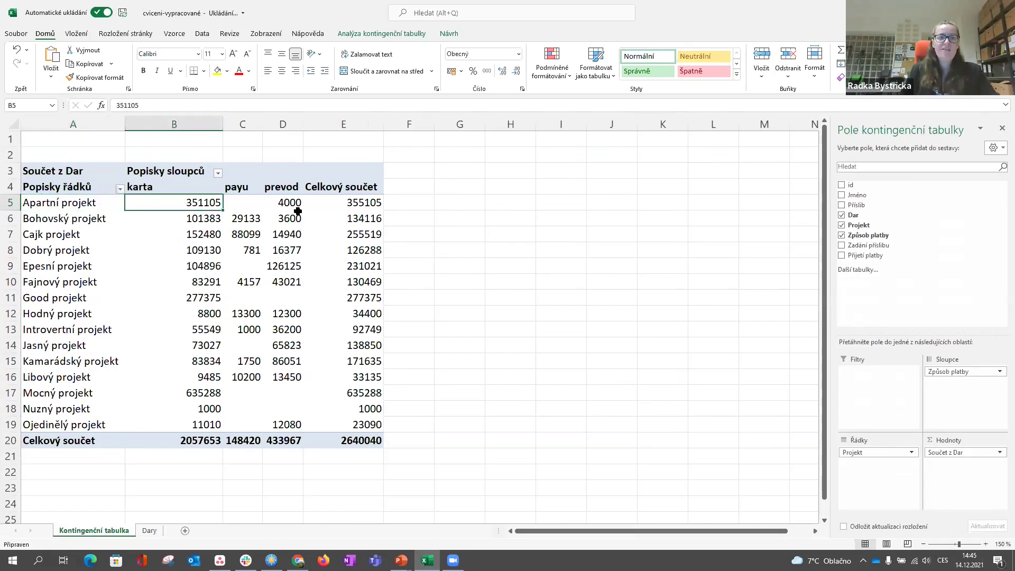
pyautogui.press('Left')
pyautogui.press('Right')
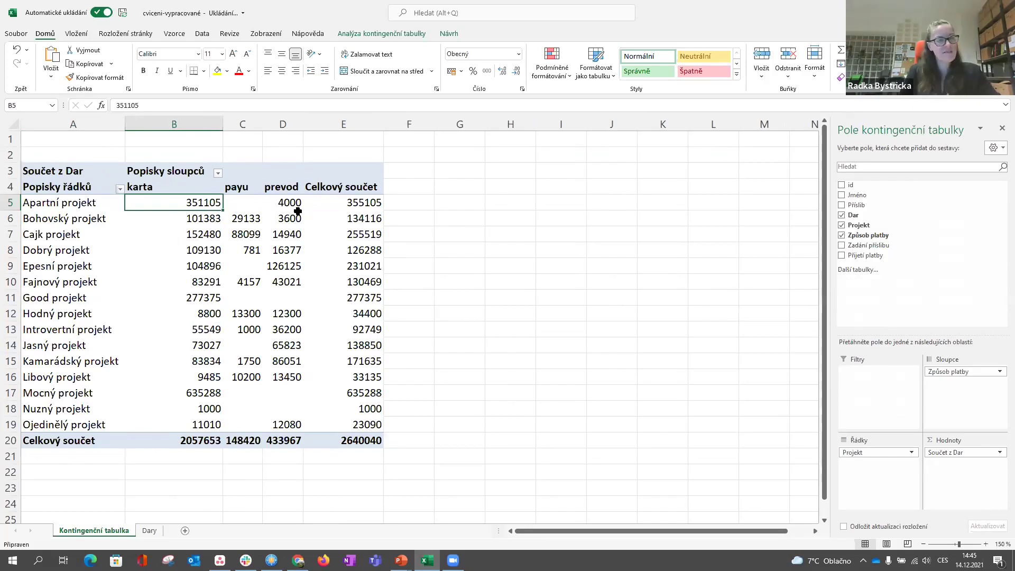
pyautogui.press('Up')
pyautogui.press('Down')
pyautogui.press('Up')
pyautogui.press('Down')
pyautogui.press('Right')
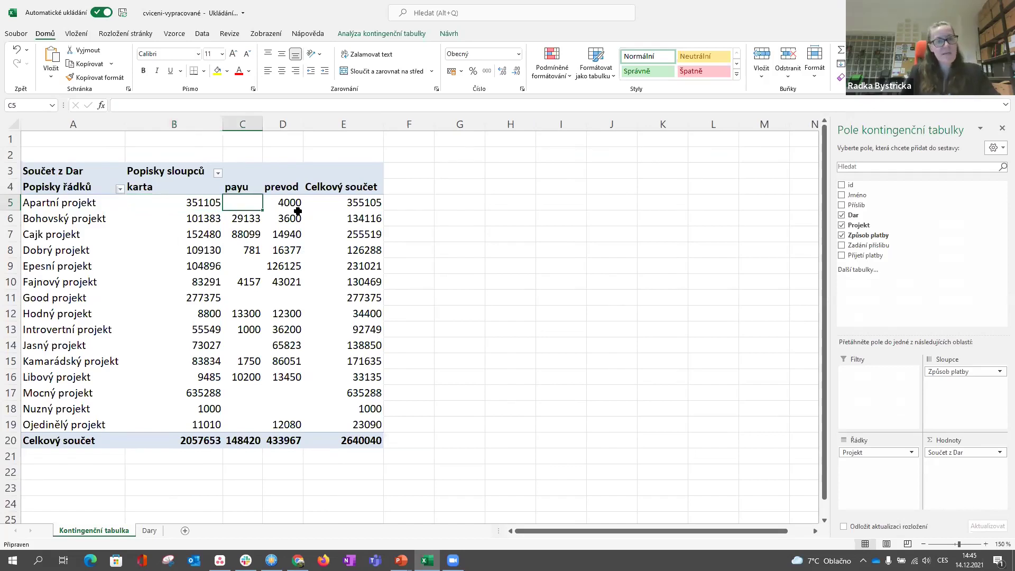
pyautogui.press('Right')
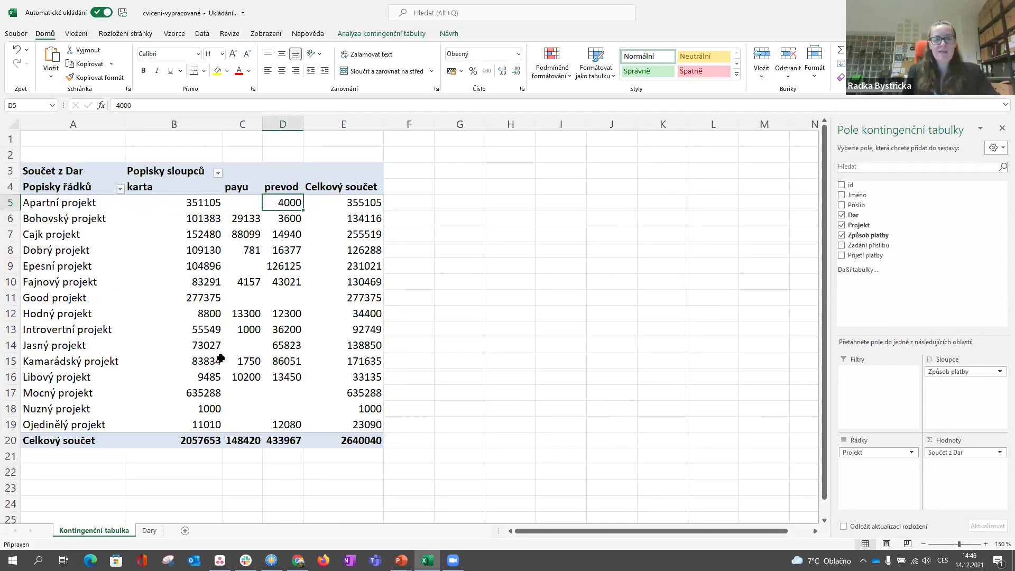
pyautogui.moveTo(220, 344)
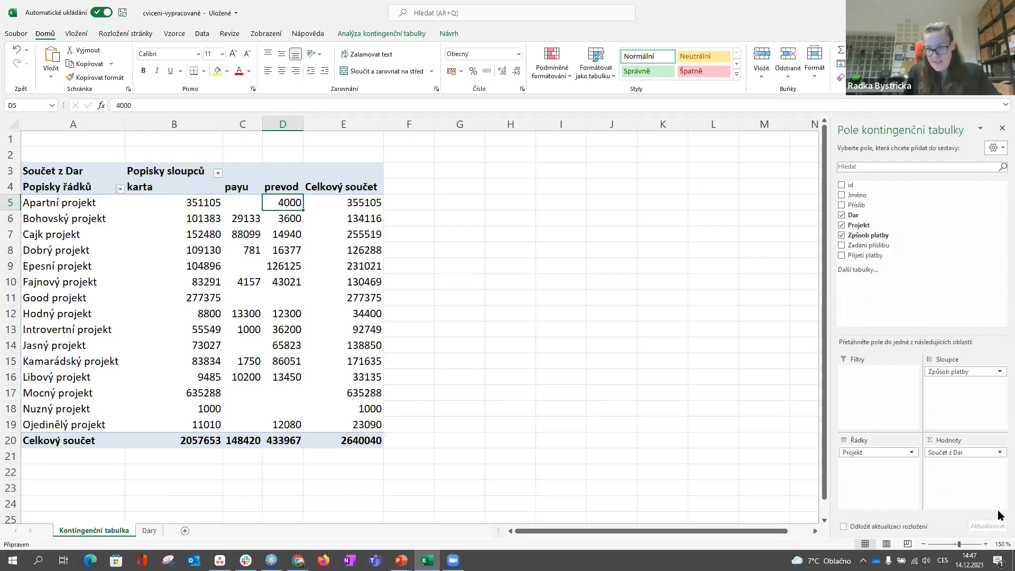
# - Change the Dar value field's summary calculation to Počet in its value field settings, and check the Apartní projekt row
pyautogui.click(999, 452)
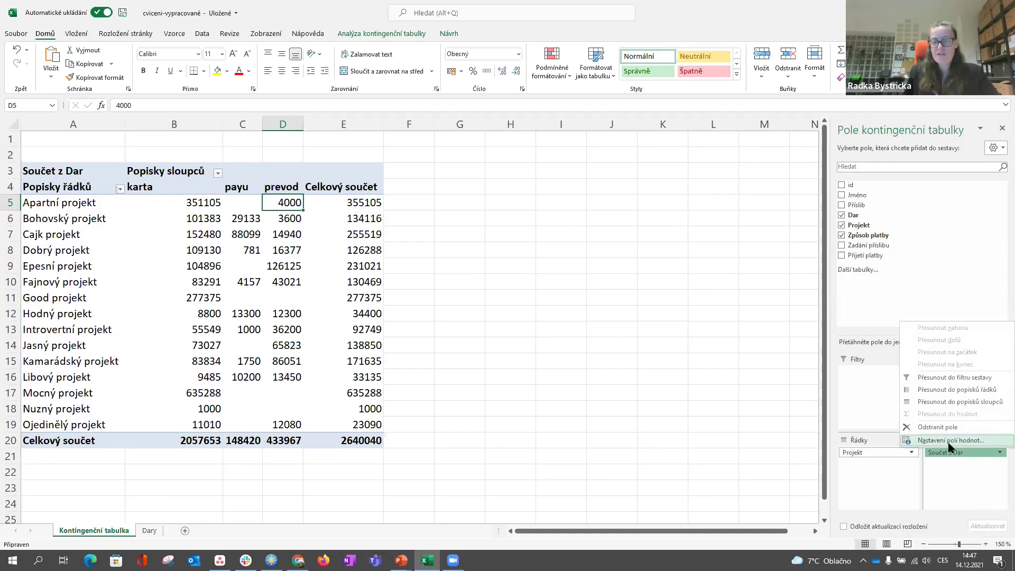
pyautogui.click(985, 439)
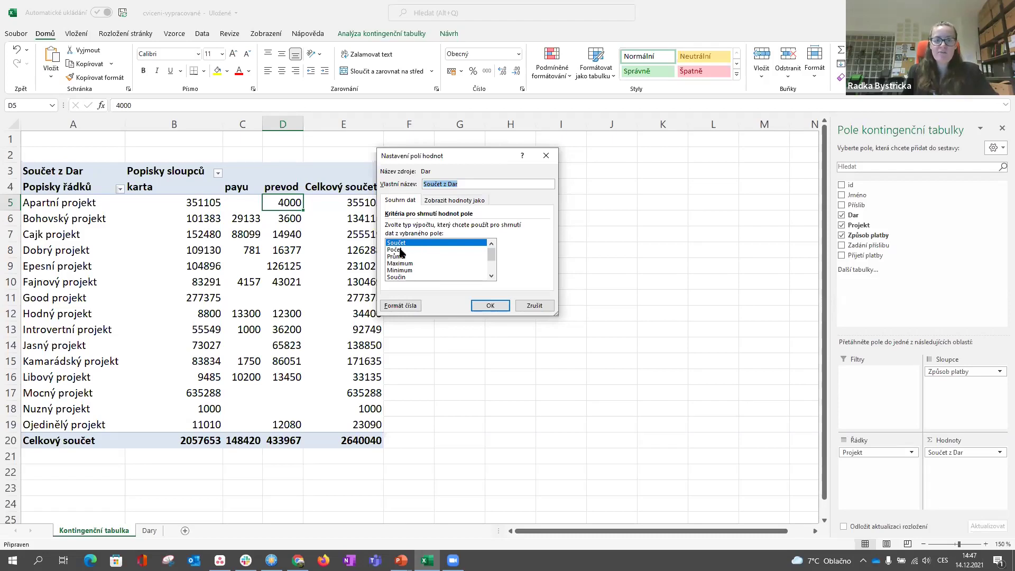
pyautogui.click(399, 249)
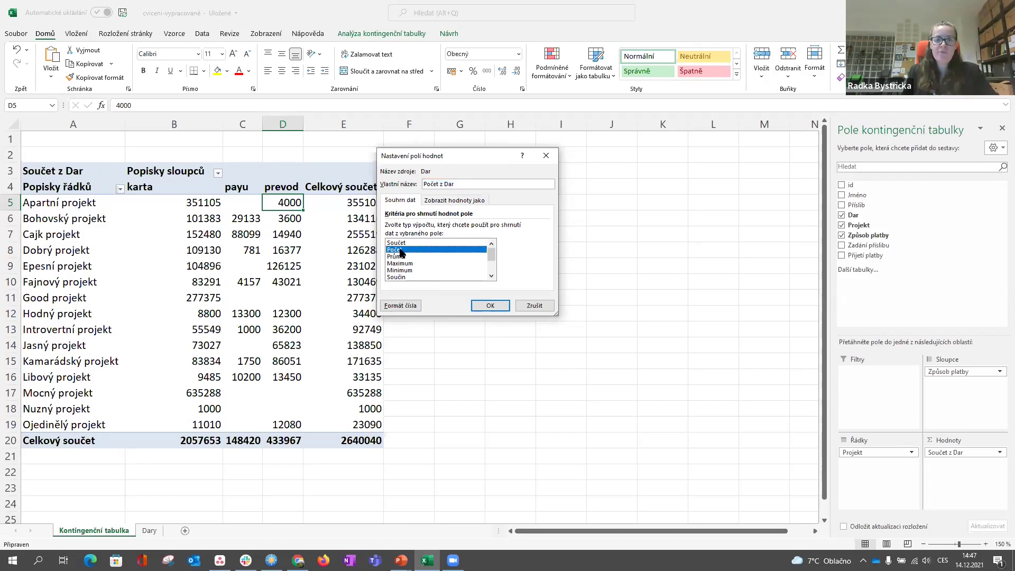
pyautogui.click(487, 306)
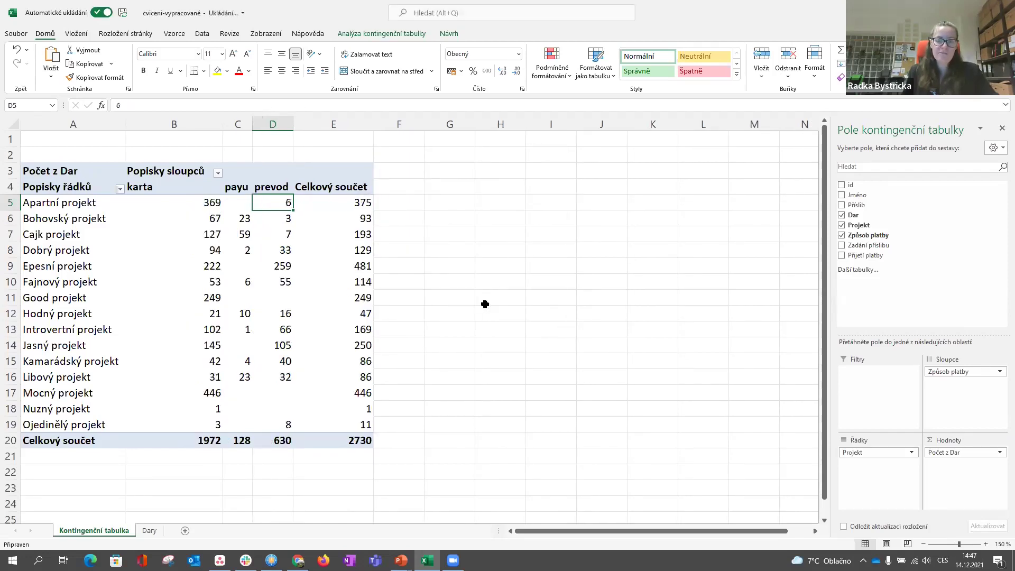
pyautogui.moveTo(180, 202)
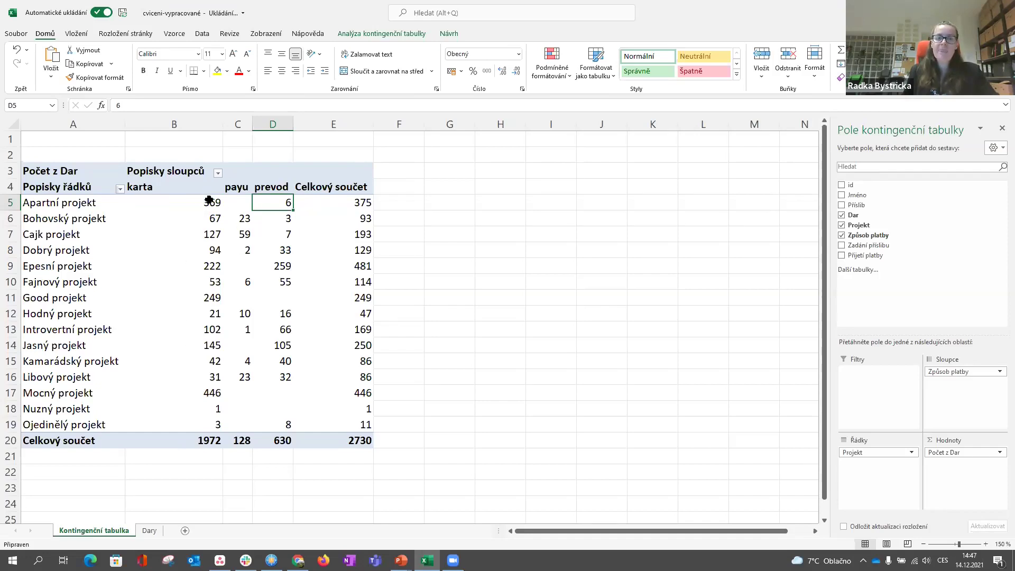
# - Change the Dar value field's summary calculation to Průměr and check the Apartní projekt average under karta
pyautogui.click(987, 452)
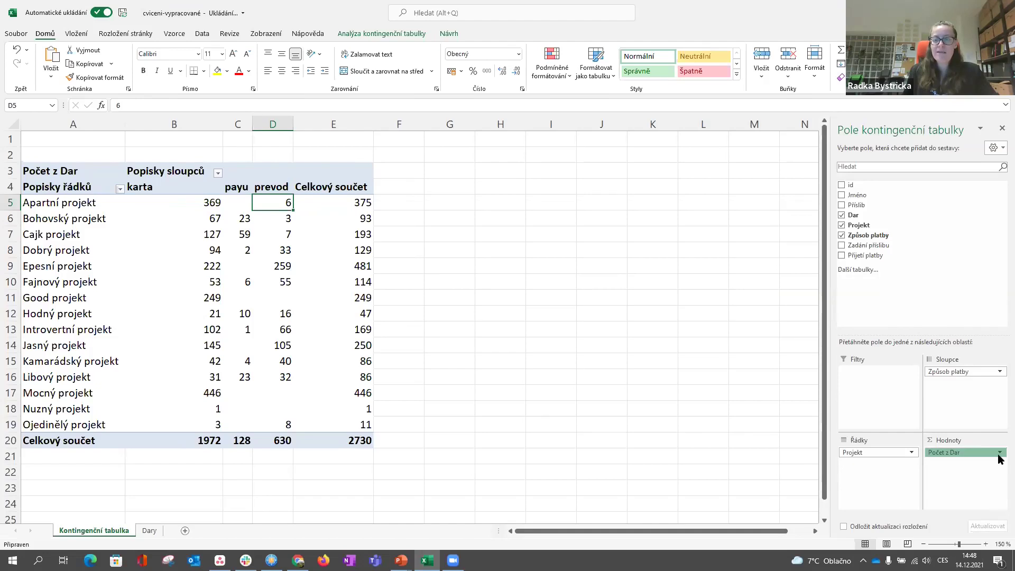
pyautogui.click(979, 444)
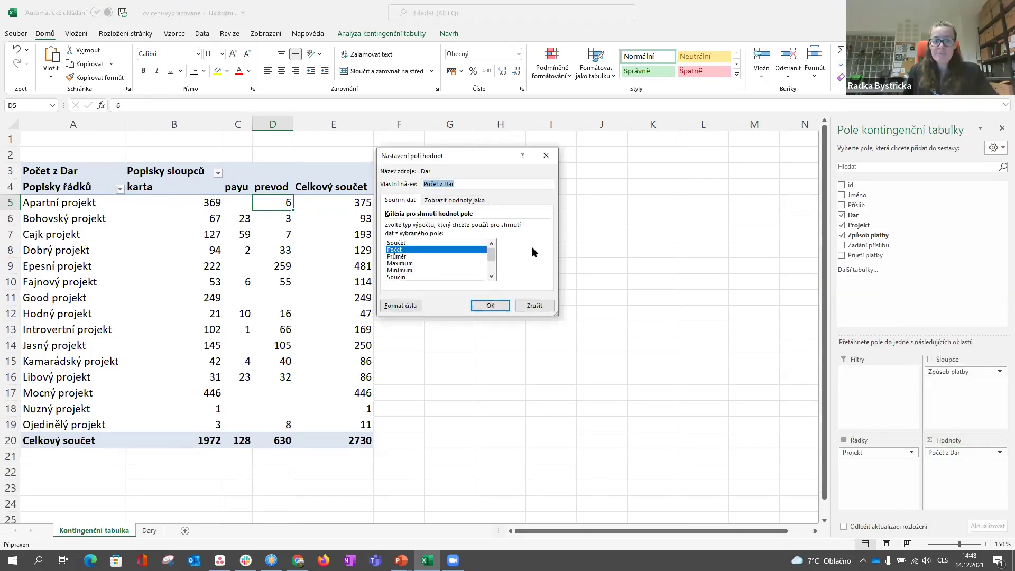
pyautogui.click(398, 257)
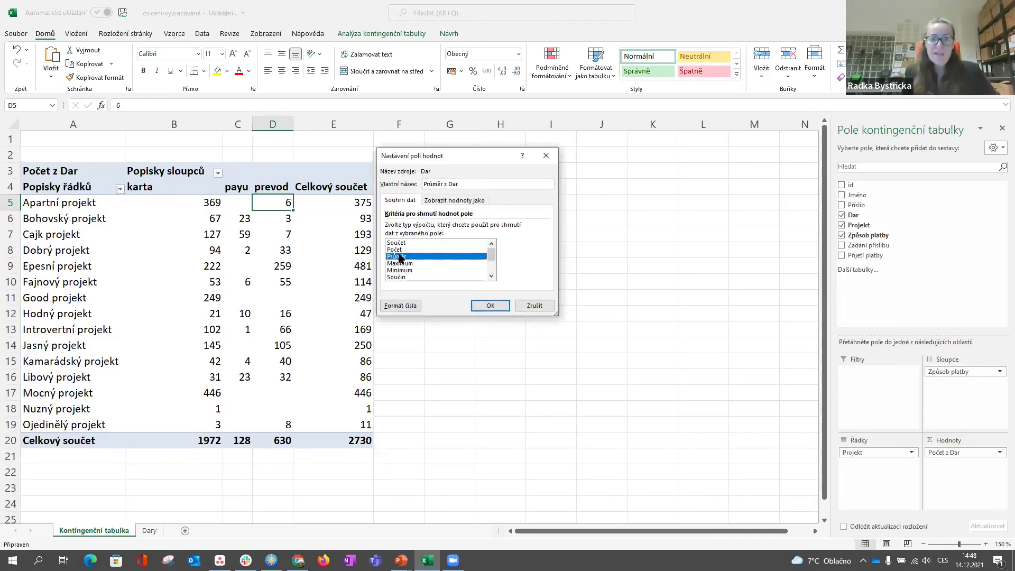
pyautogui.click(479, 307)
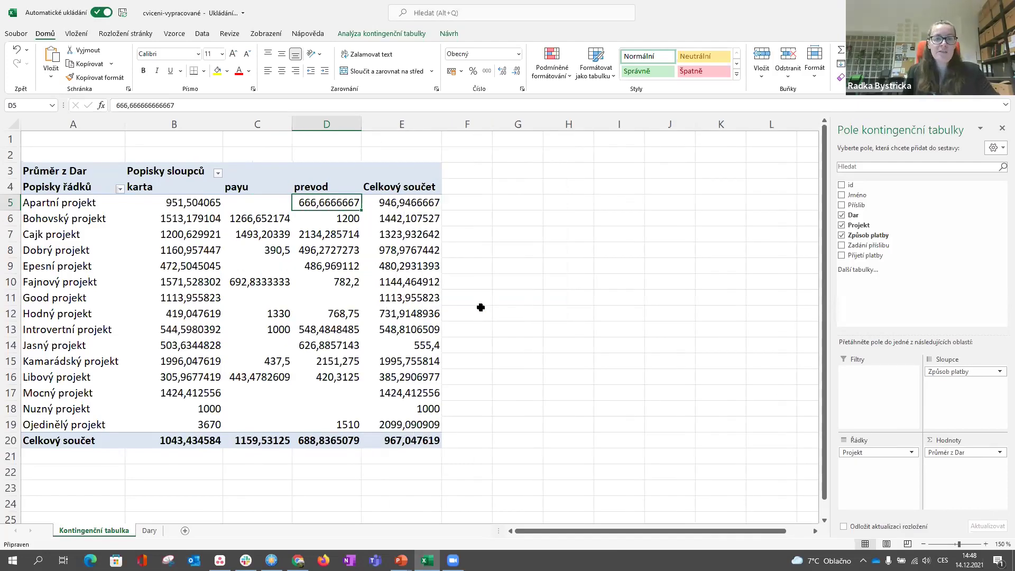
pyautogui.click(84, 207)
pyautogui.click(142, 202)
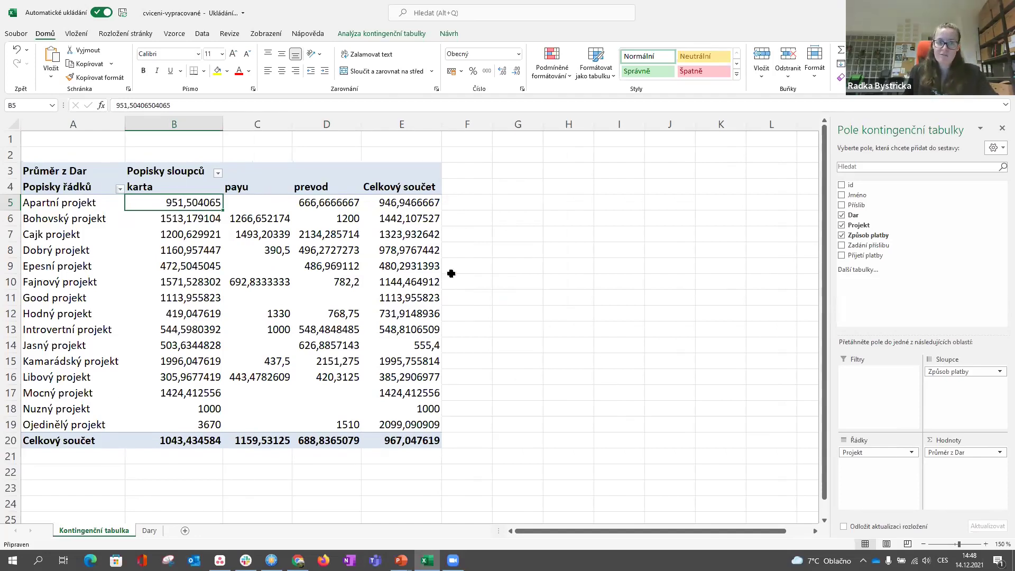
# - Change the Dar value field's summary calculation to Maximum in its value field settings
pyautogui.click(997, 453)
pyautogui.click(804, 386)
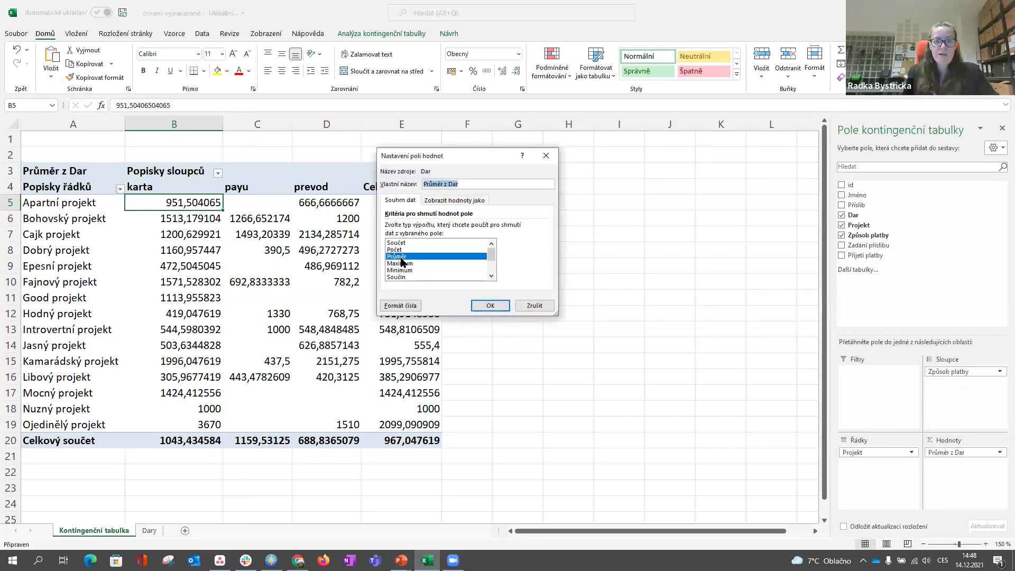
pyautogui.click(400, 263)
pyautogui.click(488, 306)
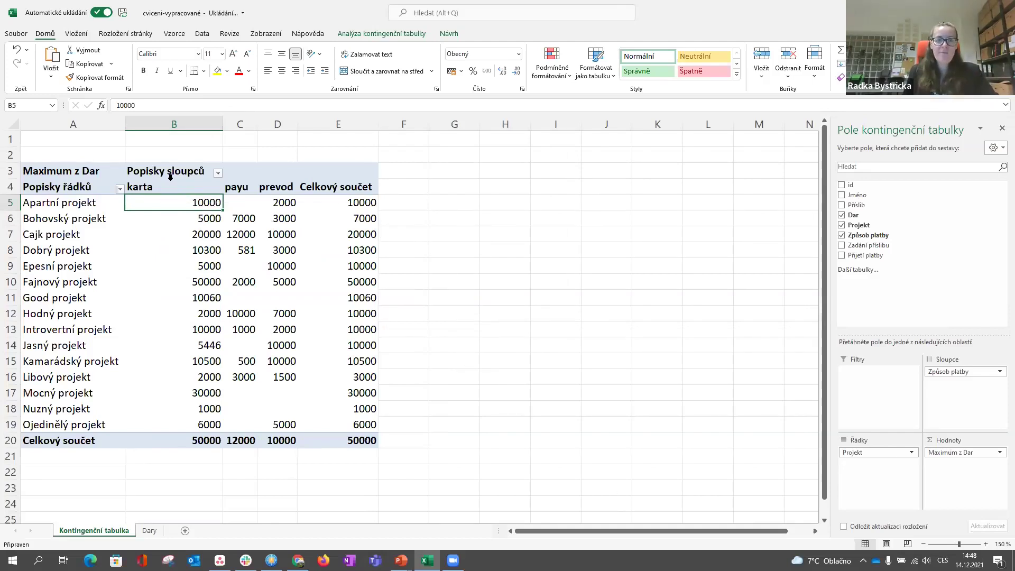
# - Change the Dar value field's summary calculation to Minimum in its value field settings
pyautogui.click(998, 452)
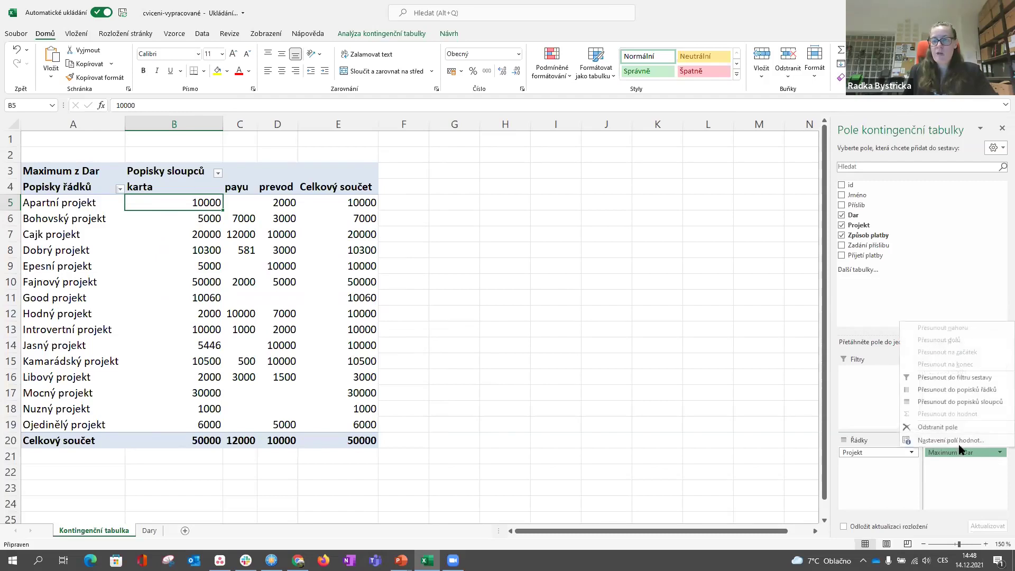
pyautogui.click(946, 434)
pyautogui.click(410, 270)
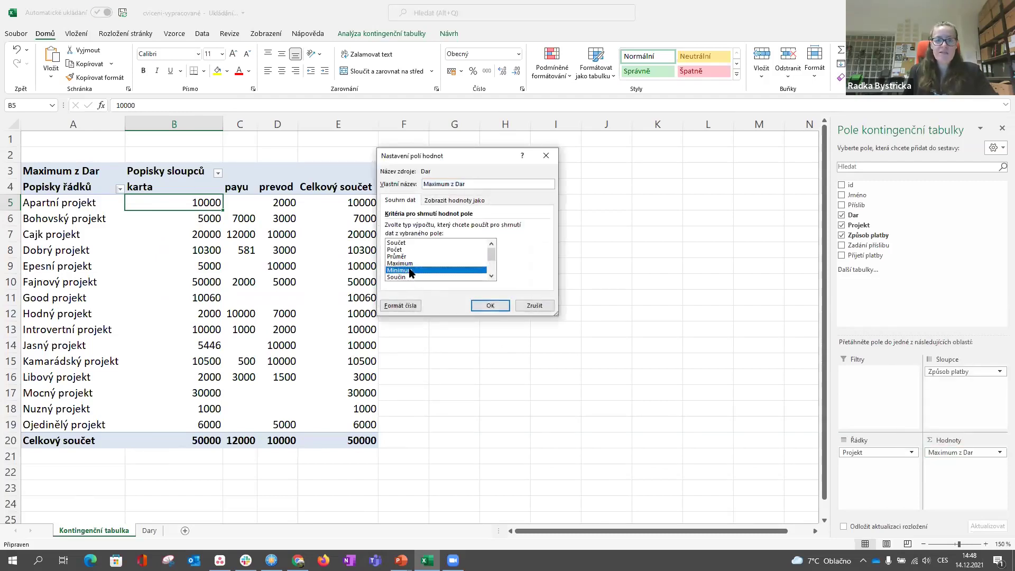
pyautogui.click(490, 306)
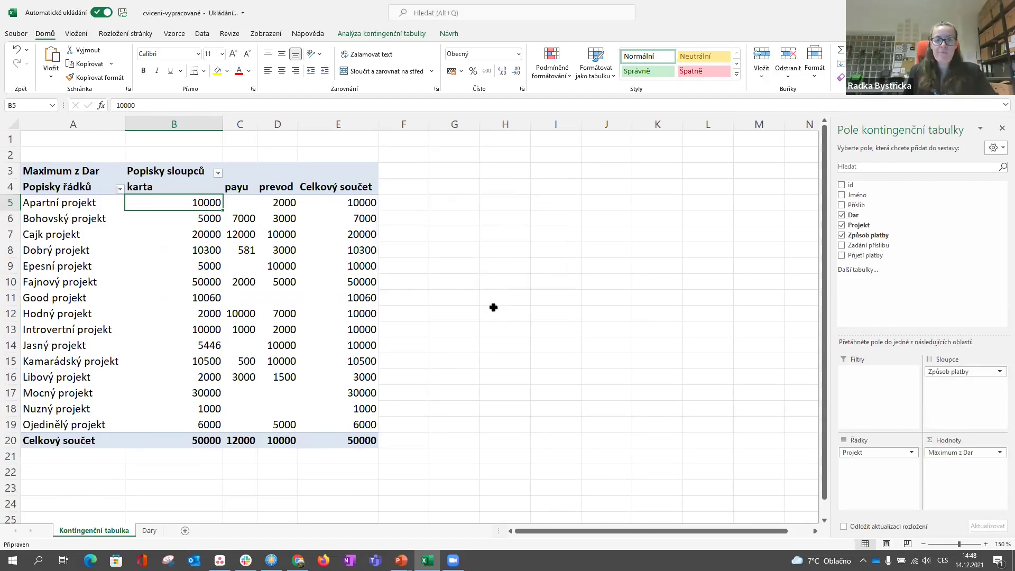
# - Open the Dar value field settings and look through the remaining calculation types, including Součin, Počet čísel, Směrodatná odchylka and Rozptyl
pyautogui.click(998, 452)
pyautogui.click(946, 434)
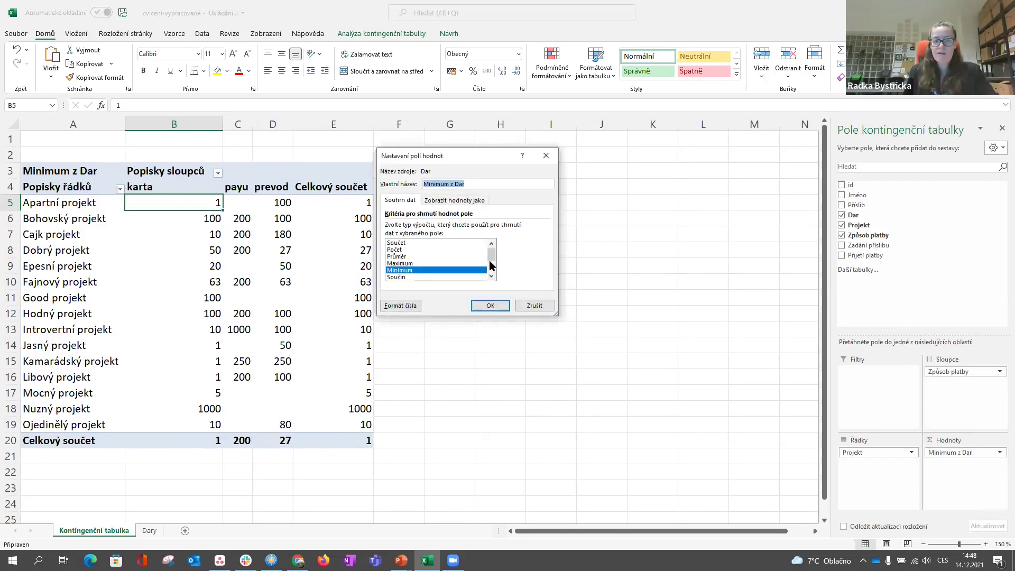
pyautogui.scroll(-2, 492, 274)
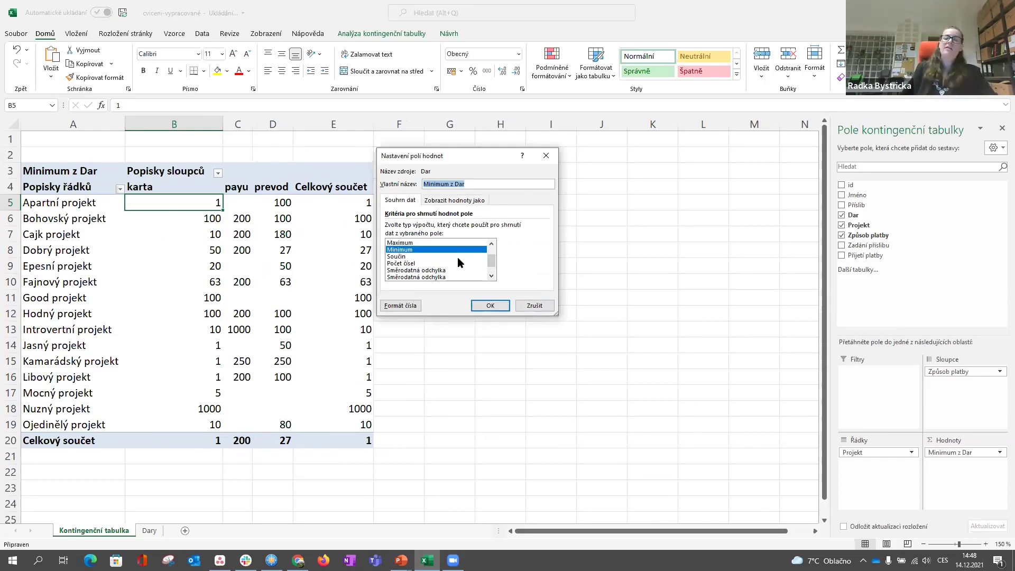
pyautogui.click(411, 264)
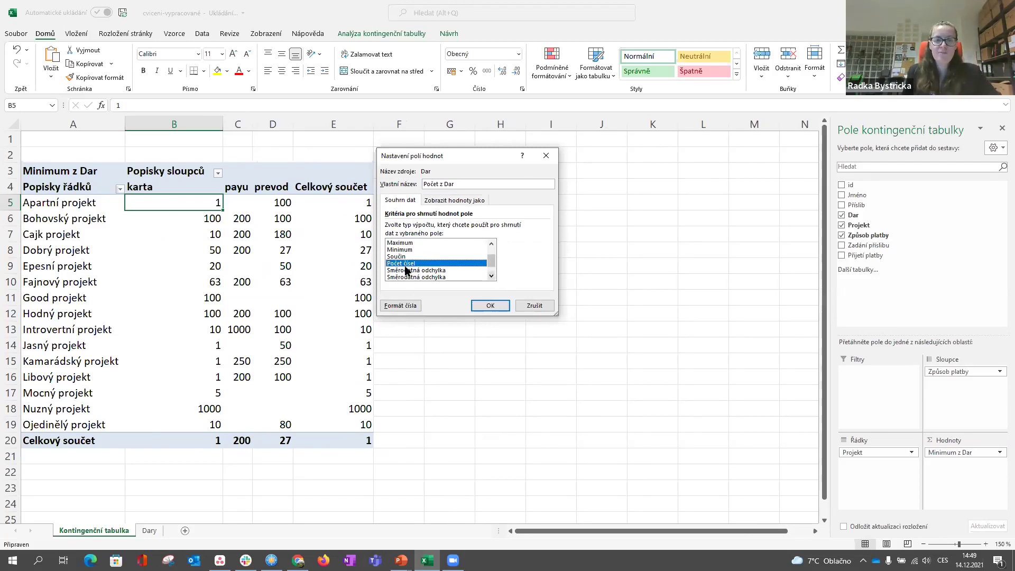
pyautogui.click(494, 274)
pyautogui.click(493, 275)
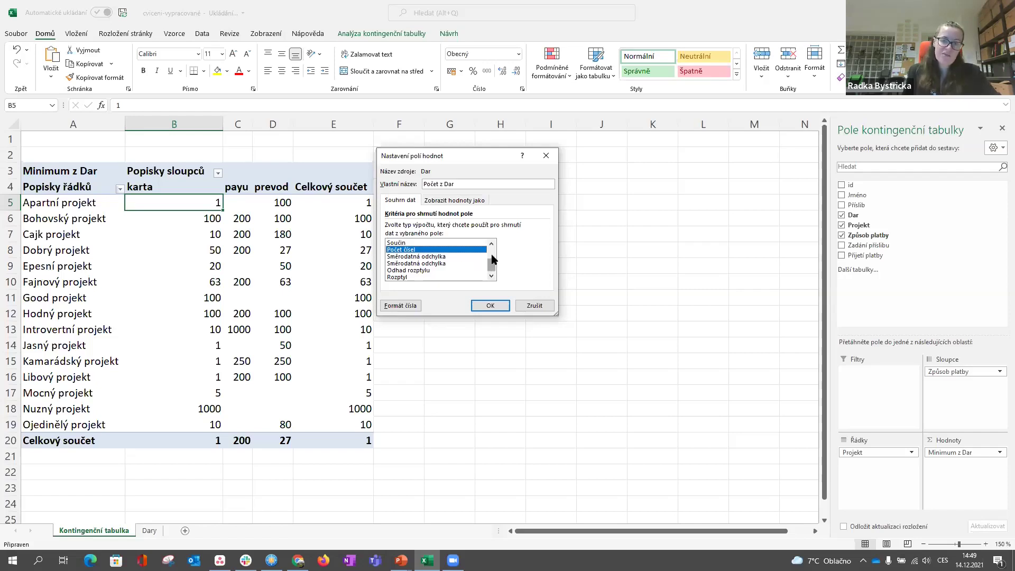
pyautogui.moveTo(493, 259); pyautogui.dragTo(494, 252)
pyautogui.click(491, 275)
pyautogui.click(491, 275)
pyautogui.click(491, 275)
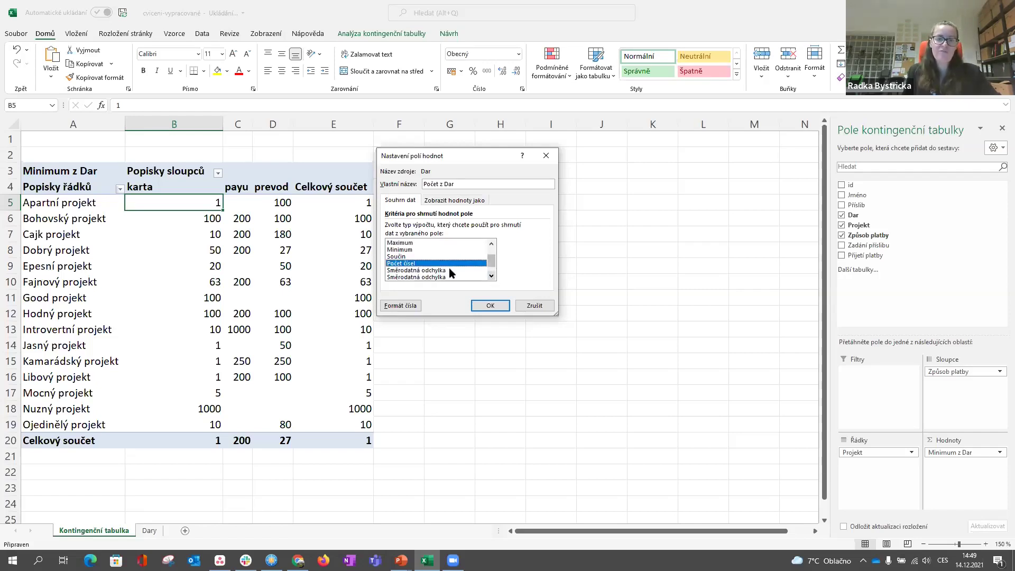
pyautogui.moveTo(493, 260); pyautogui.dragTo(493, 252)
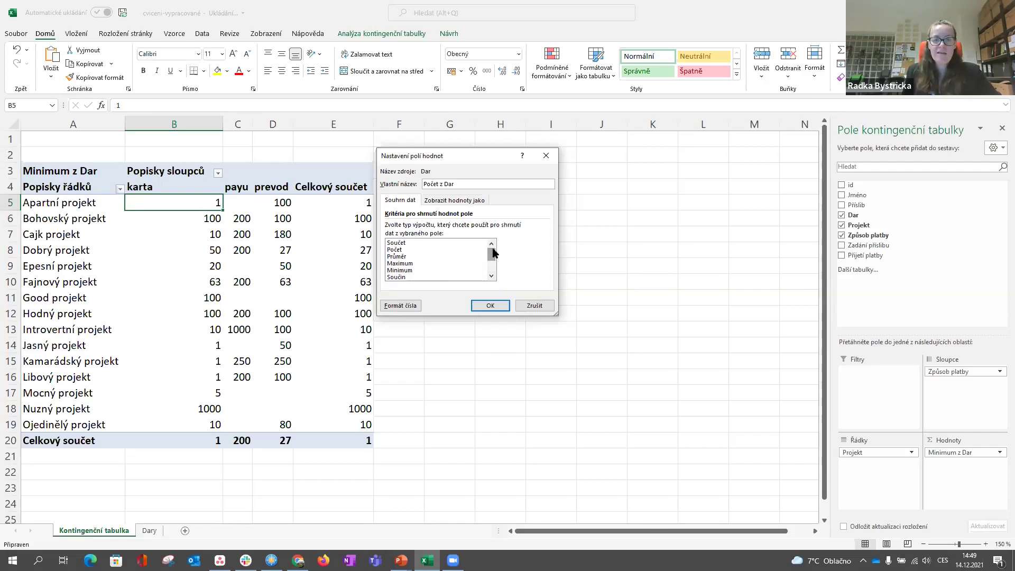
# - Set the Dar value field's summary calculation to Součet and apply it to the pivot table
pyautogui.click(403, 249)
pyautogui.click(401, 242)
pyautogui.press('Return')
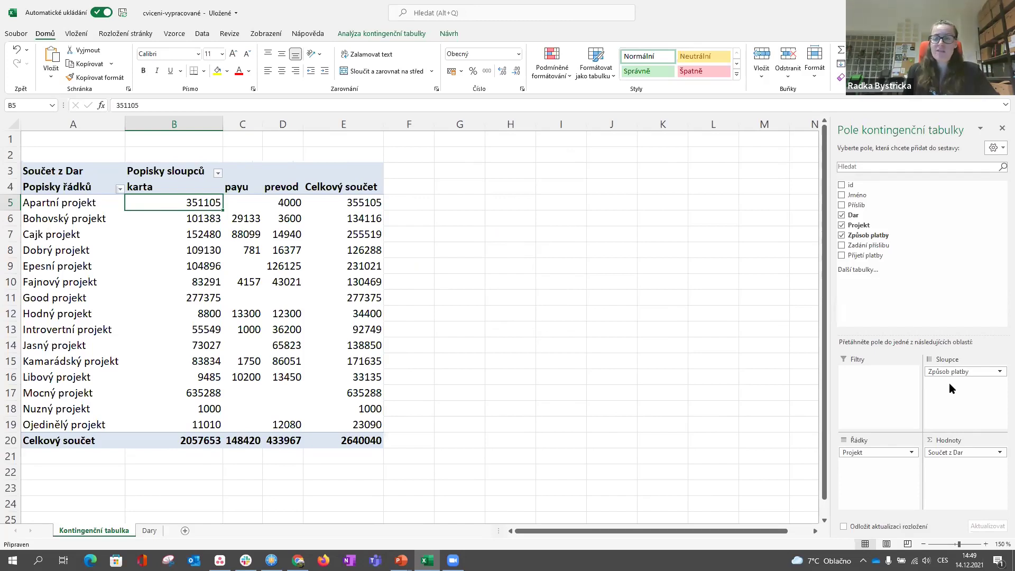
# - Remove the Způsob platby field from the pivot table's columns, and check the source data on the Dary sheet
pyautogui.moveTo(948, 373); pyautogui.dragTo(947, 255)
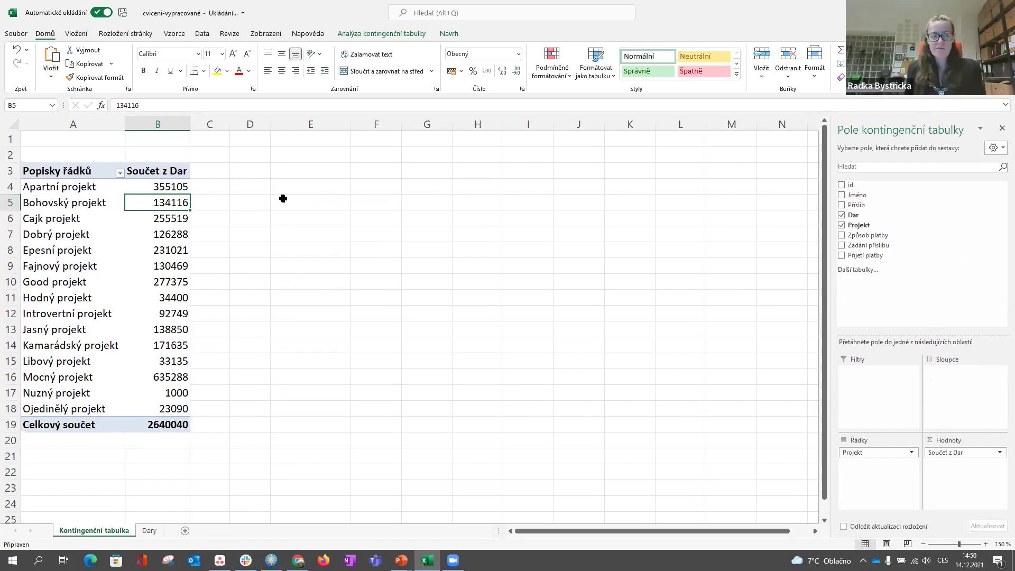
pyautogui.click(149, 531)
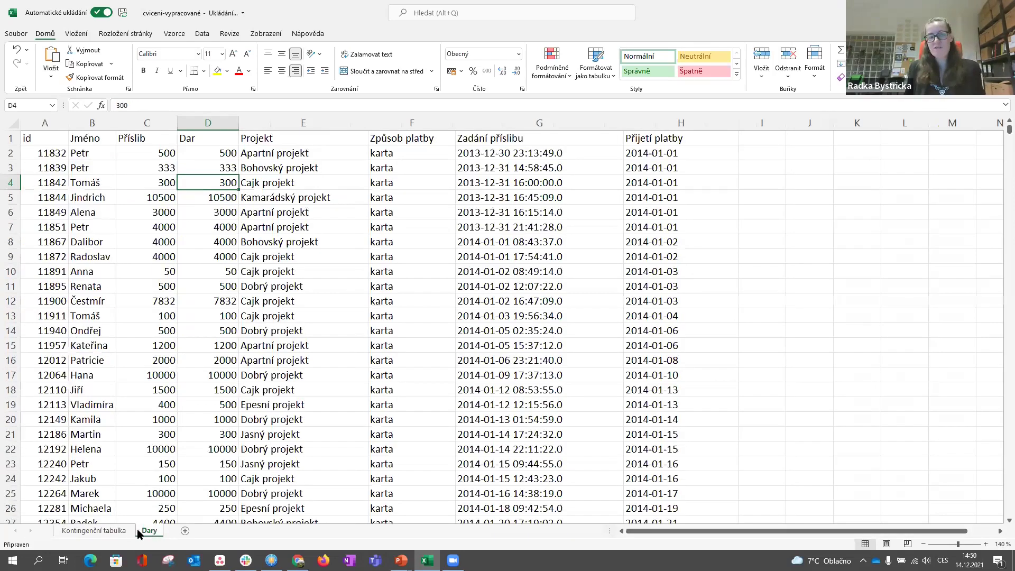
pyautogui.click(116, 530)
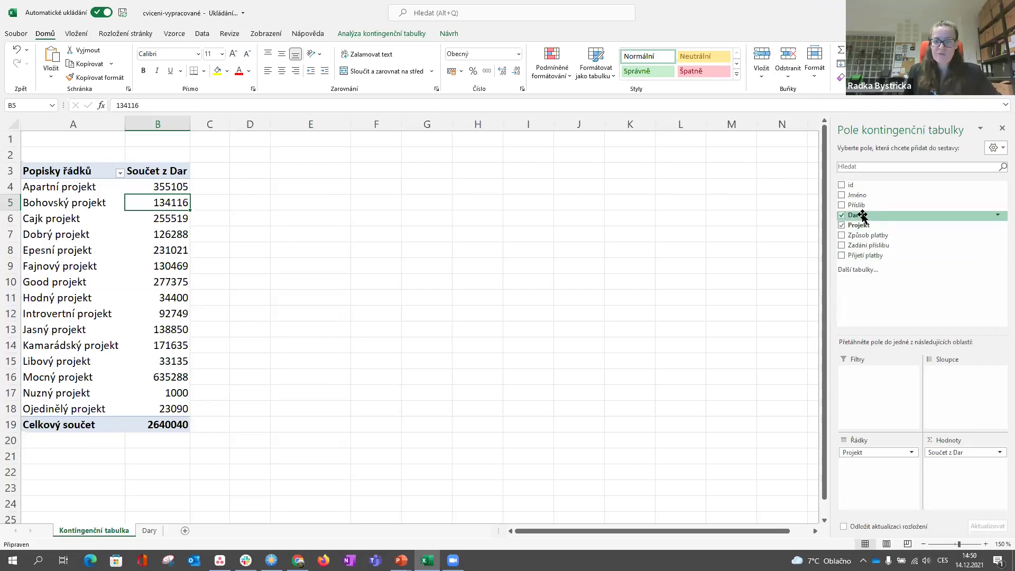
# - Add the Dar field to the pivot table's values a second time and set its summary calculation to Počet
pyautogui.moveTo(862, 215); pyautogui.dragTo(957, 493)
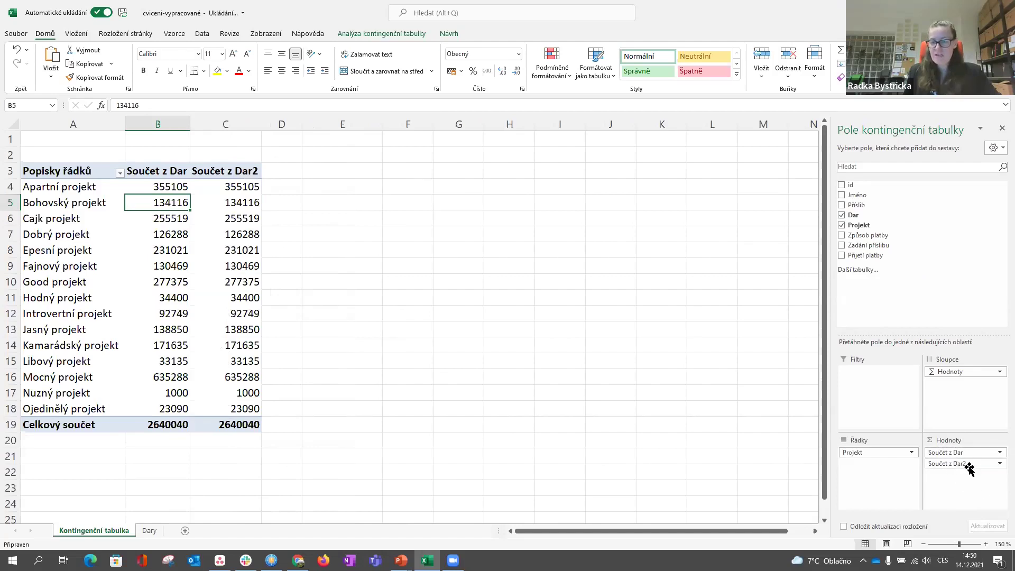
pyautogui.click(999, 466)
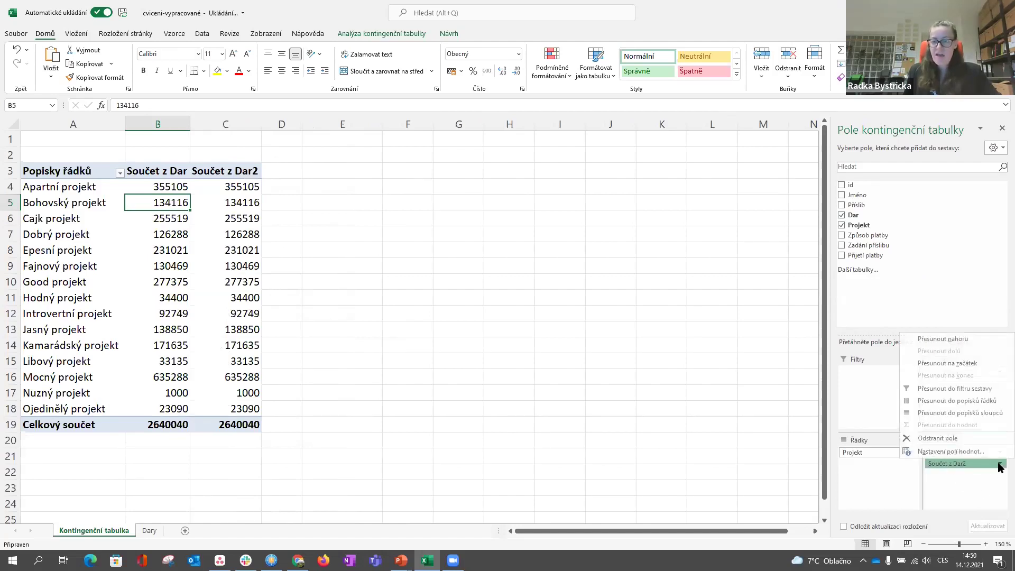
pyautogui.click(975, 455)
pyautogui.click(396, 250)
pyautogui.click(488, 306)
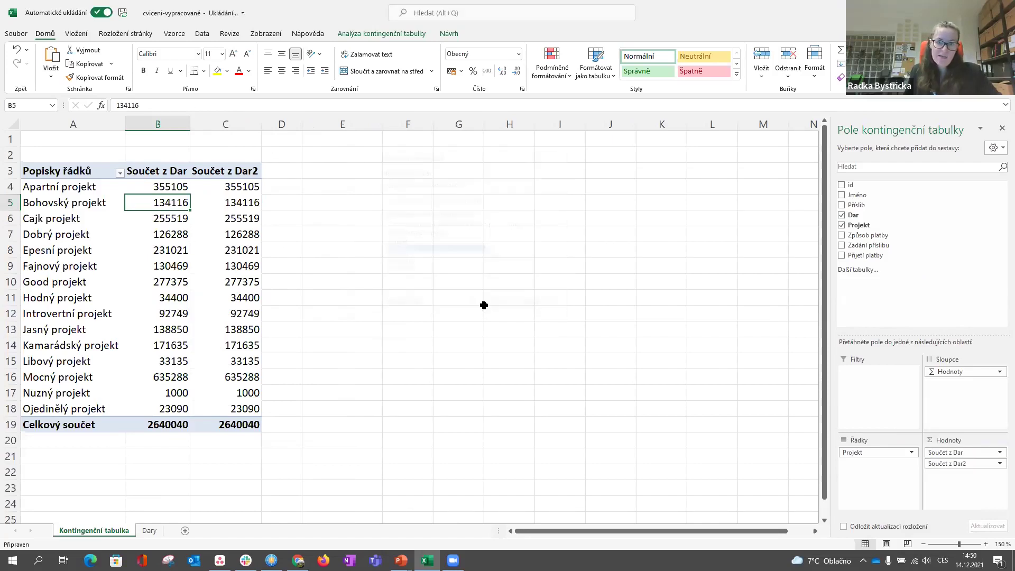
# - Add the Dar field to the pivot table's values a third time and set its summary calculation to Průměr
pyautogui.moveTo(852, 217); pyautogui.dragTo(962, 476)
pyautogui.click(997, 474)
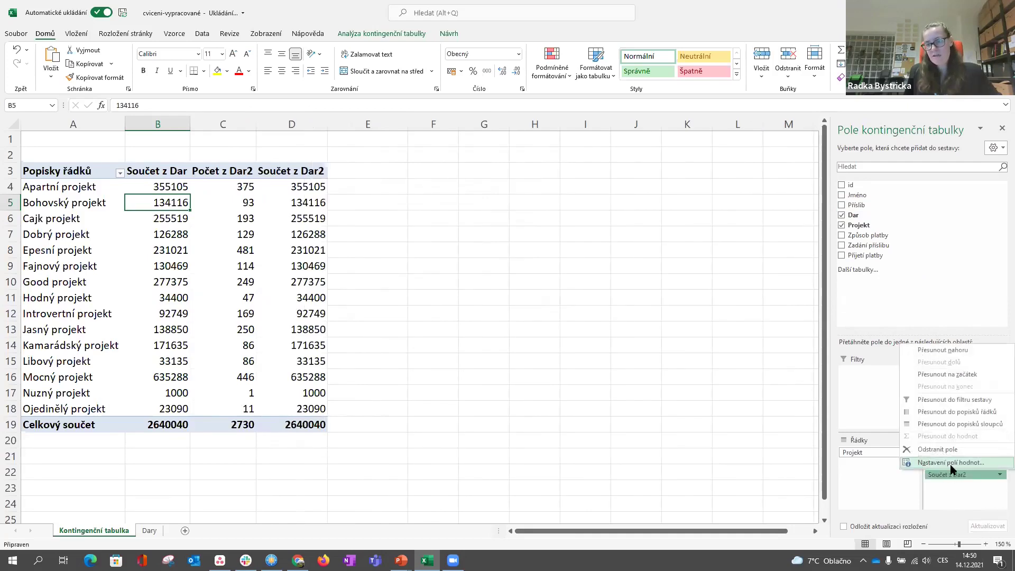
pyautogui.click(951, 462)
pyautogui.click(407, 256)
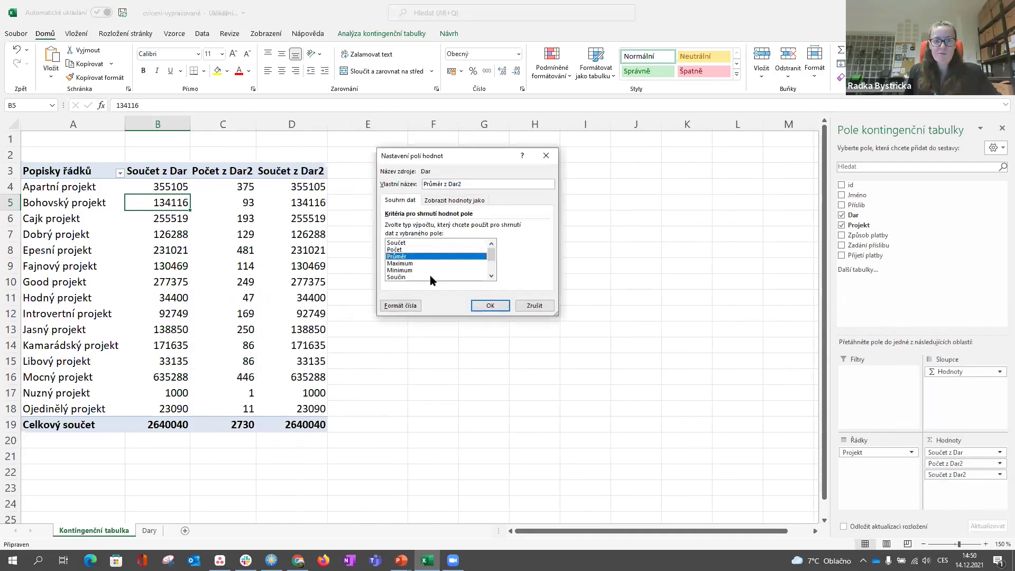
pyautogui.click(477, 308)
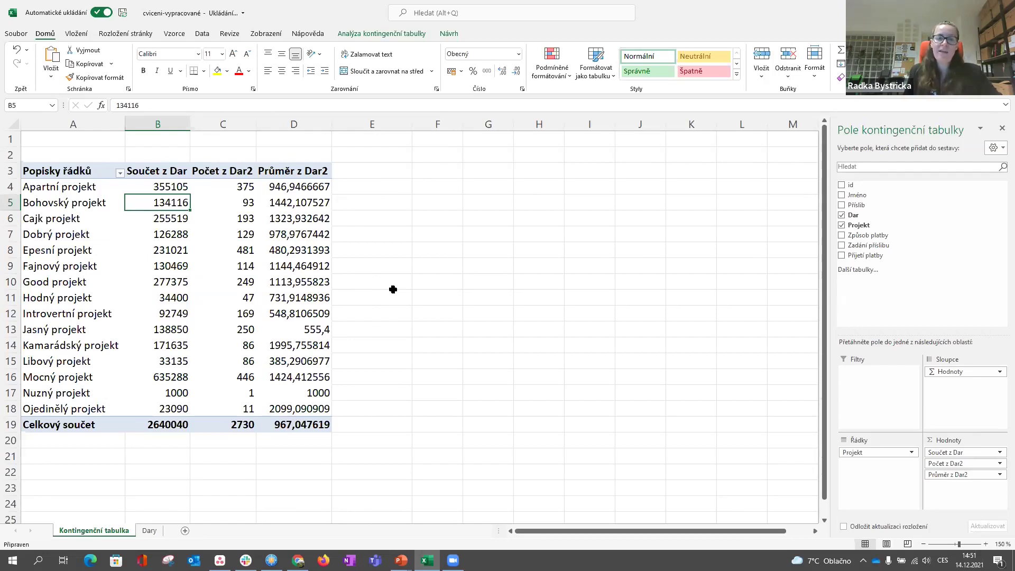
pyautogui.click(183, 34)
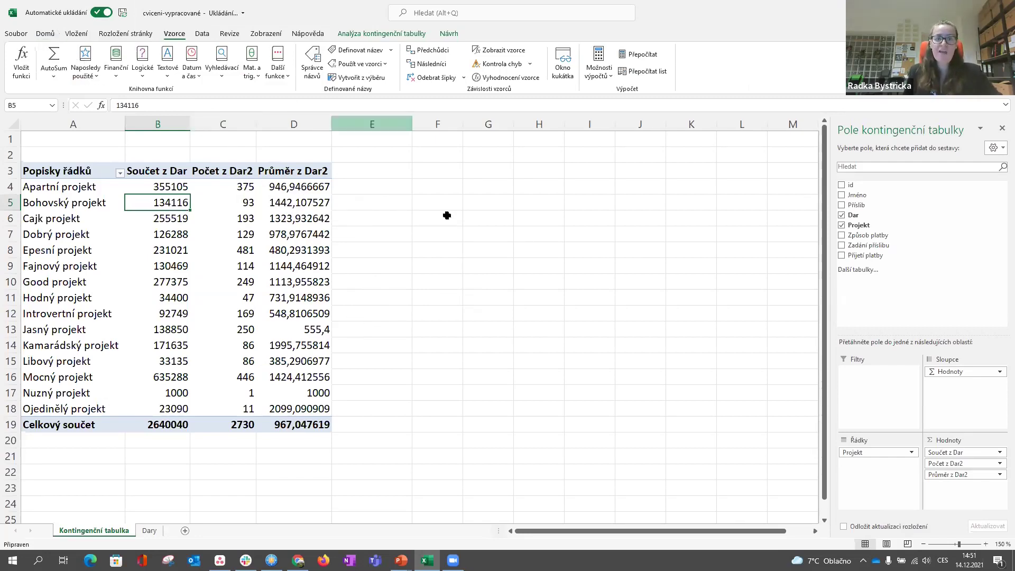
pyautogui.click(75, 33)
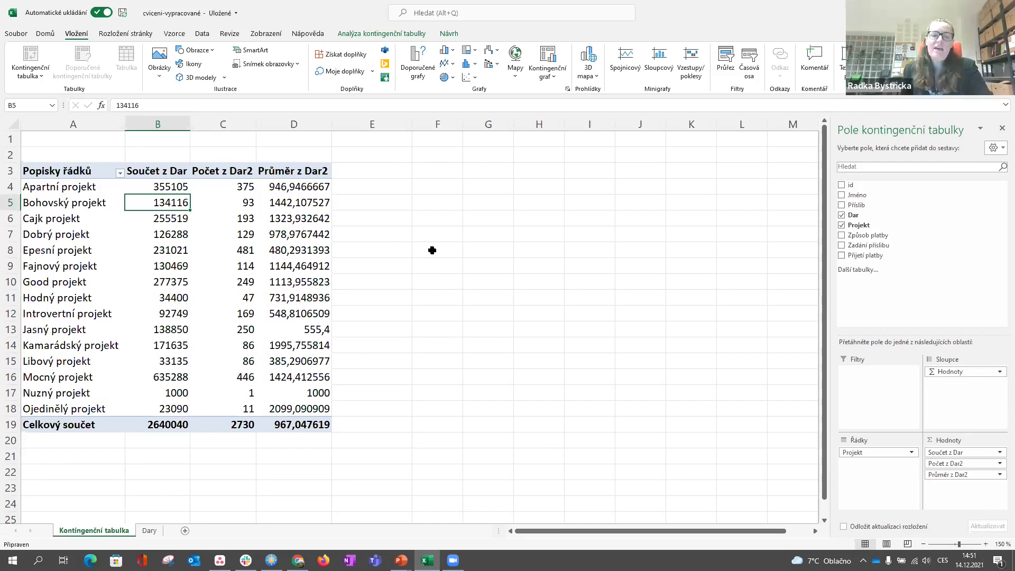
# - Examine the pivot table's header cells from A3 to C3, covering the row labels, sum and count columns
pyautogui.click(101, 173)
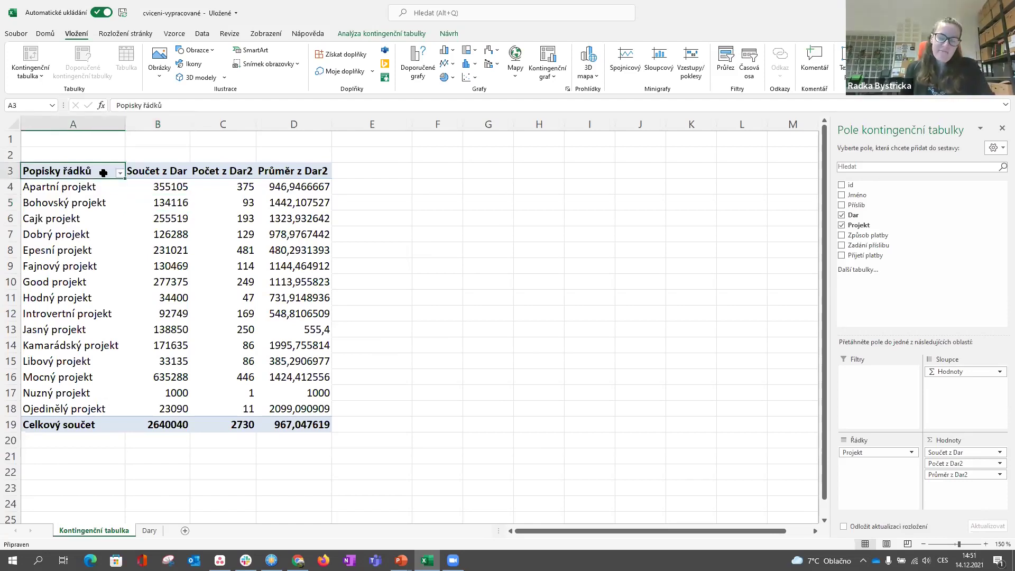
pyautogui.press('Down')
pyautogui.press('Right')
pyautogui.press('Up')
pyautogui.press('Left')
pyautogui.press('Right')
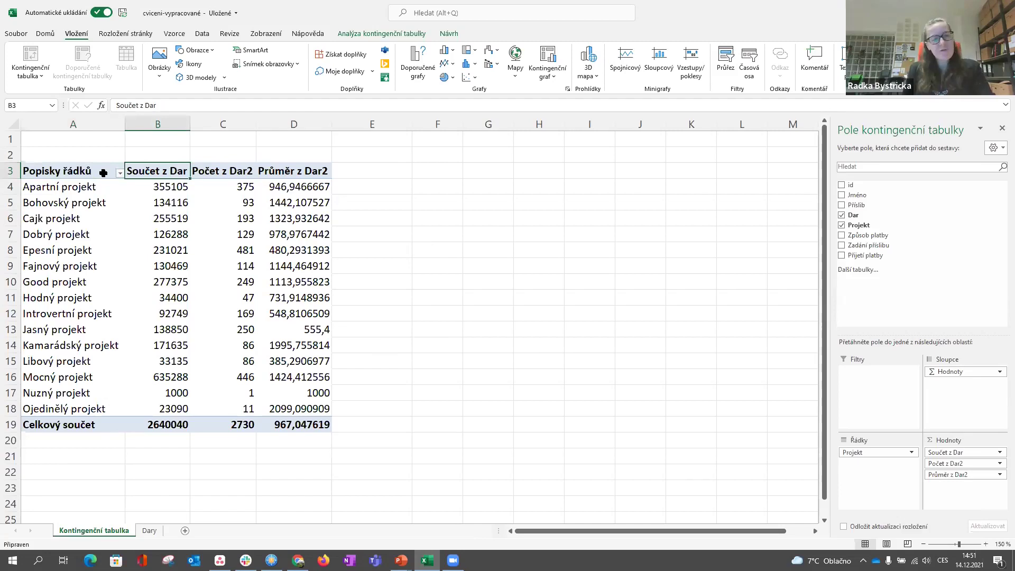
pyautogui.press('Right')
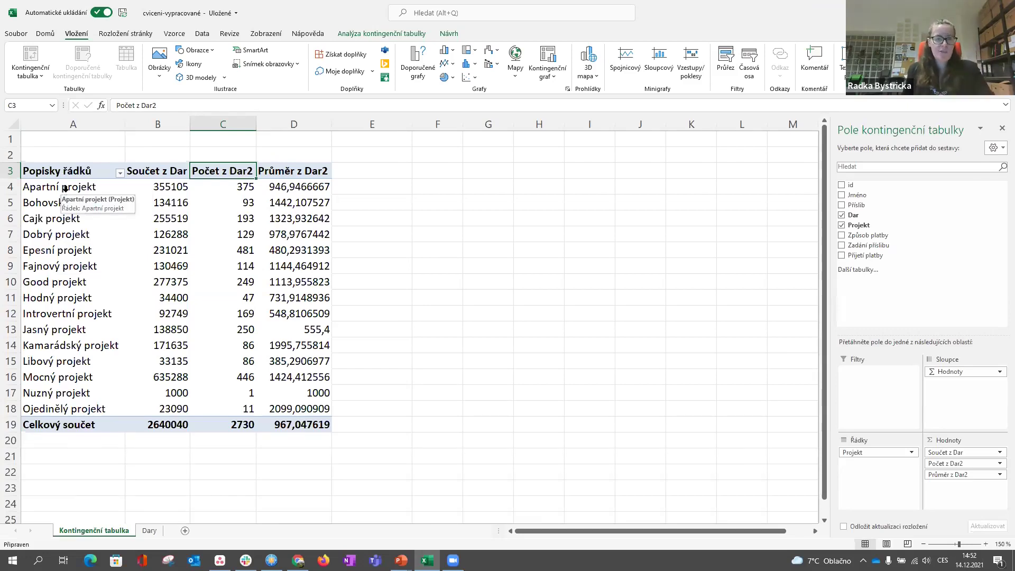
# - Check the project rows from Apartní projekt to Ojedinělý projekt in the pivot table, and open the Dary sheet
pyautogui.click(32, 188)
pyautogui.click(45, 201)
pyautogui.click(45, 188)
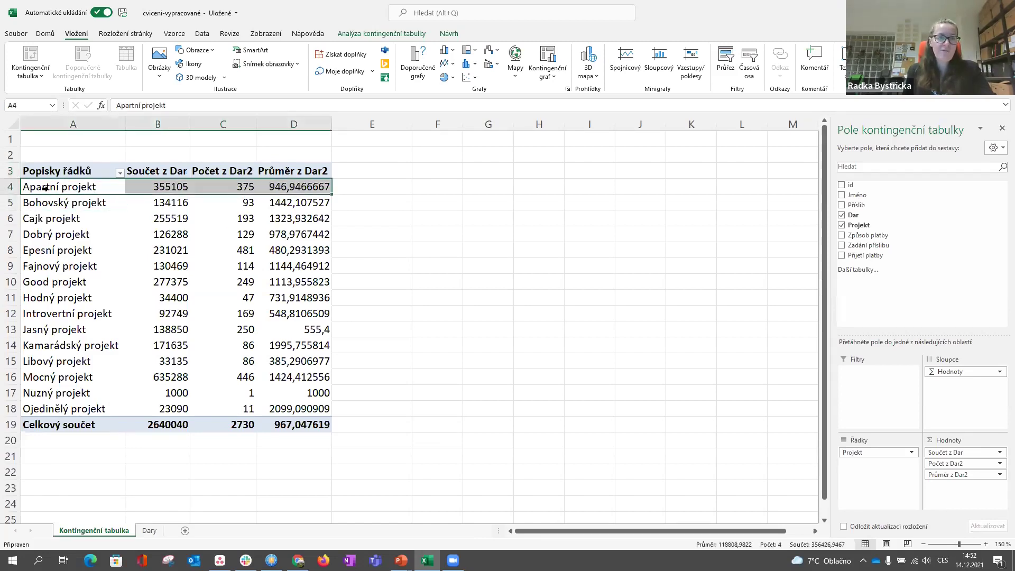
pyautogui.click(58, 406)
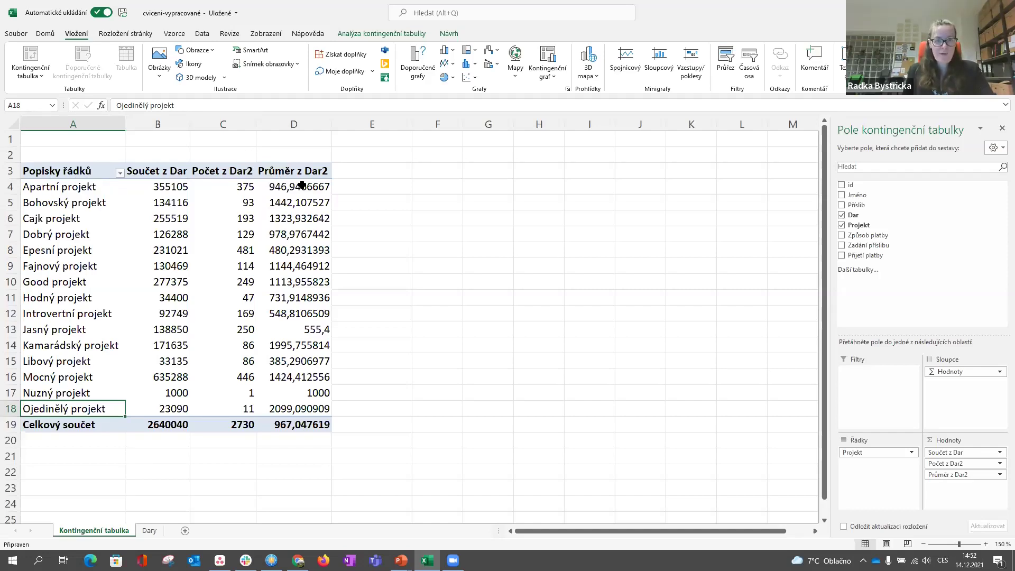
pyautogui.moveTo(301, 187)
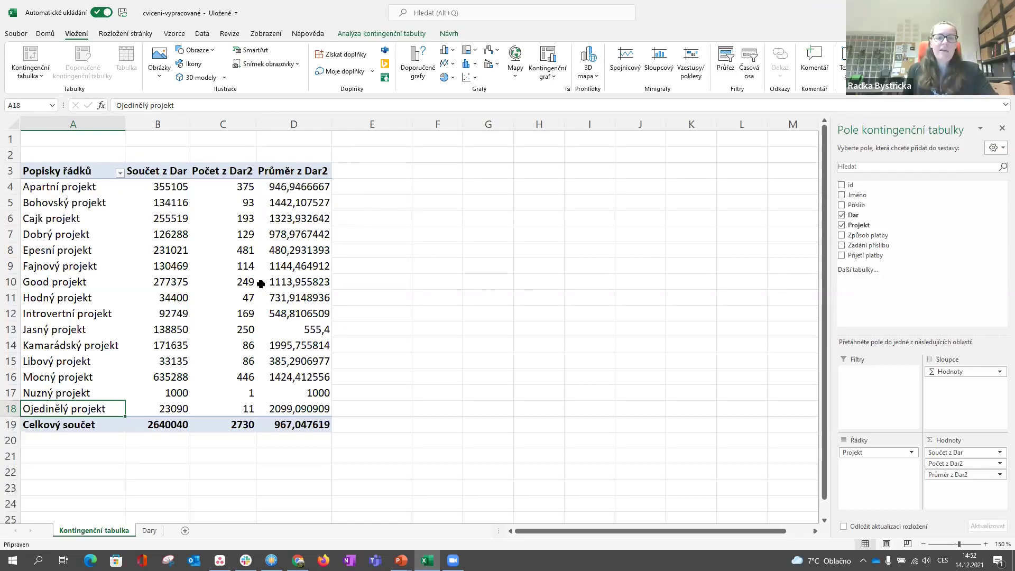
pyautogui.click(150, 530)
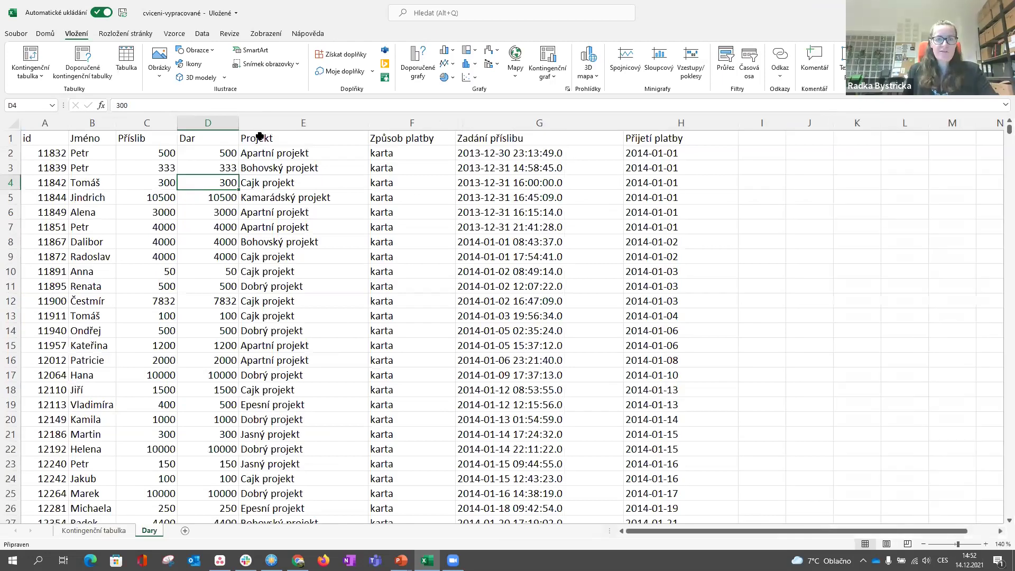
# - Turn on filtering for the header row of the Dary sheet and view the sort and filter options of the Dar column
pyautogui.click(260, 137)
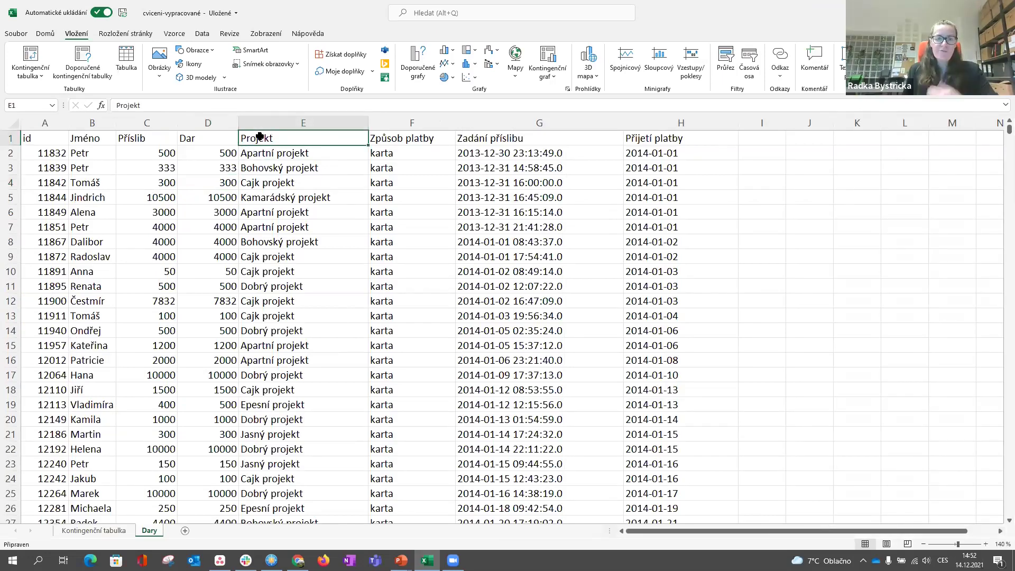
pyautogui.click(202, 33)
pyautogui.click(457, 63)
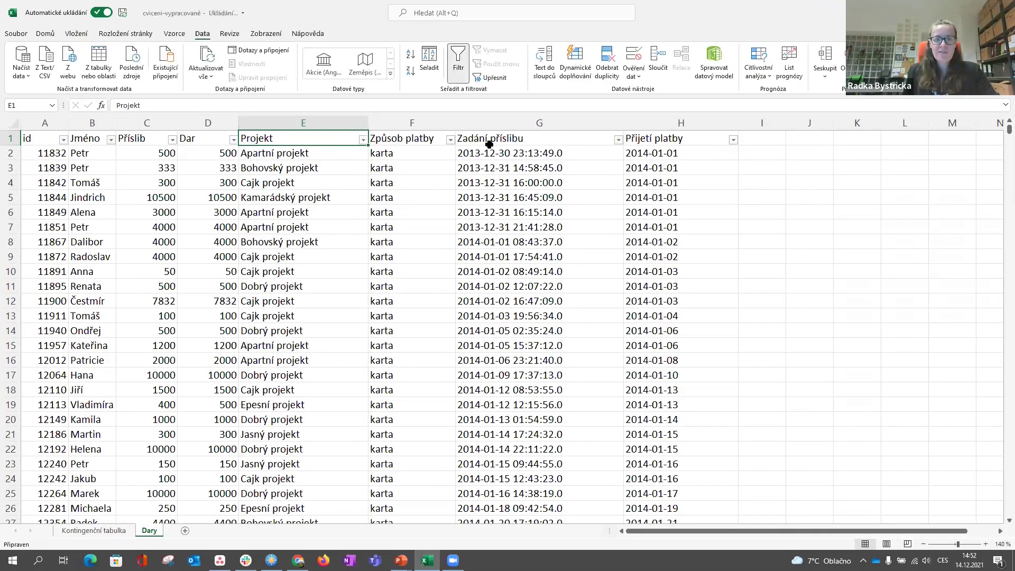
pyautogui.click(233, 139)
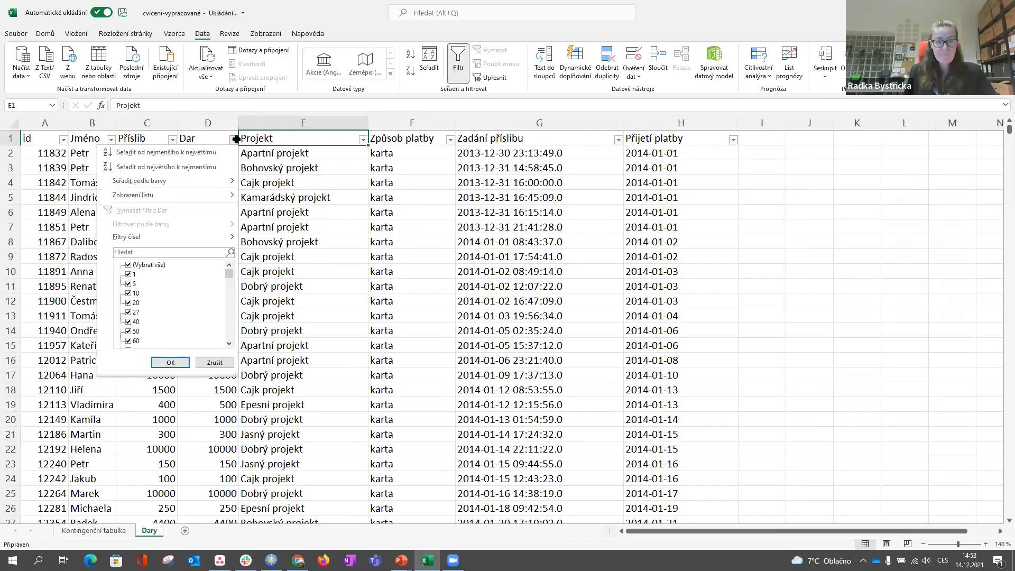
pyautogui.click(236, 139)
# - Return to the Kontingenční tabulka sheet and examine the pivot table's sum, count and average column headers
pyautogui.click(93, 530)
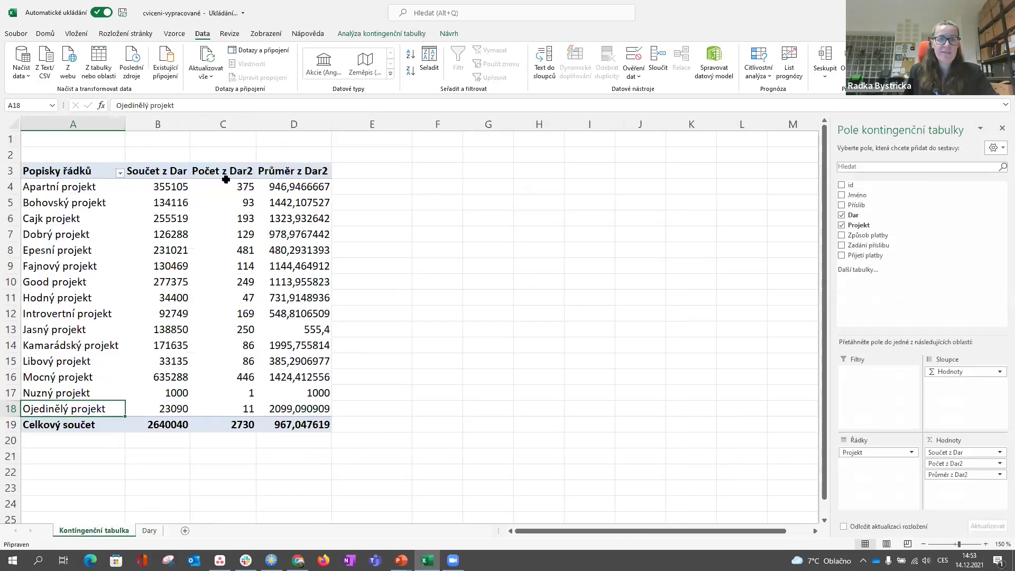
pyautogui.click(224, 165)
pyautogui.click(314, 165)
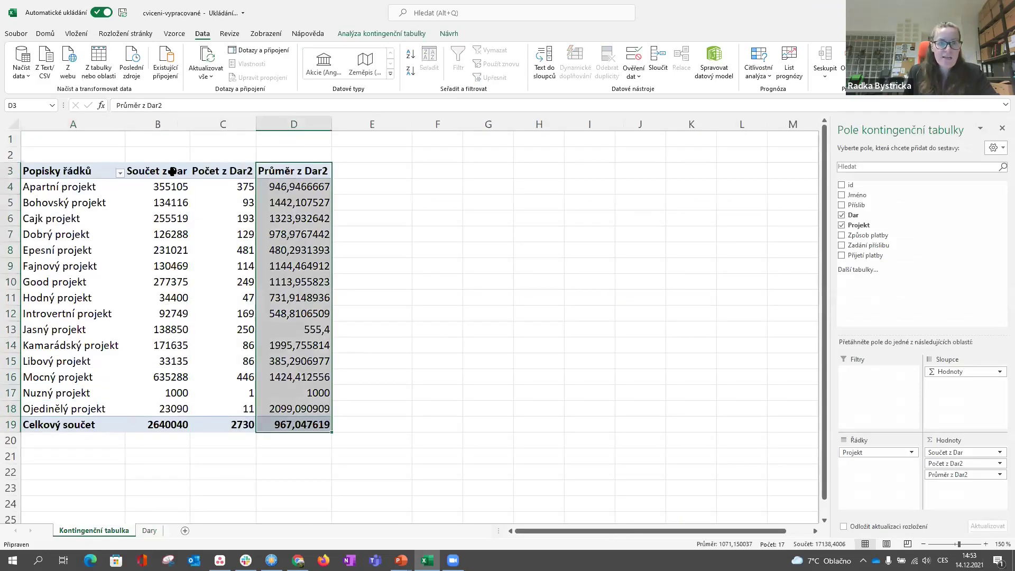
pyautogui.click(173, 170)
pyautogui.click(233, 170)
pyautogui.click(317, 170)
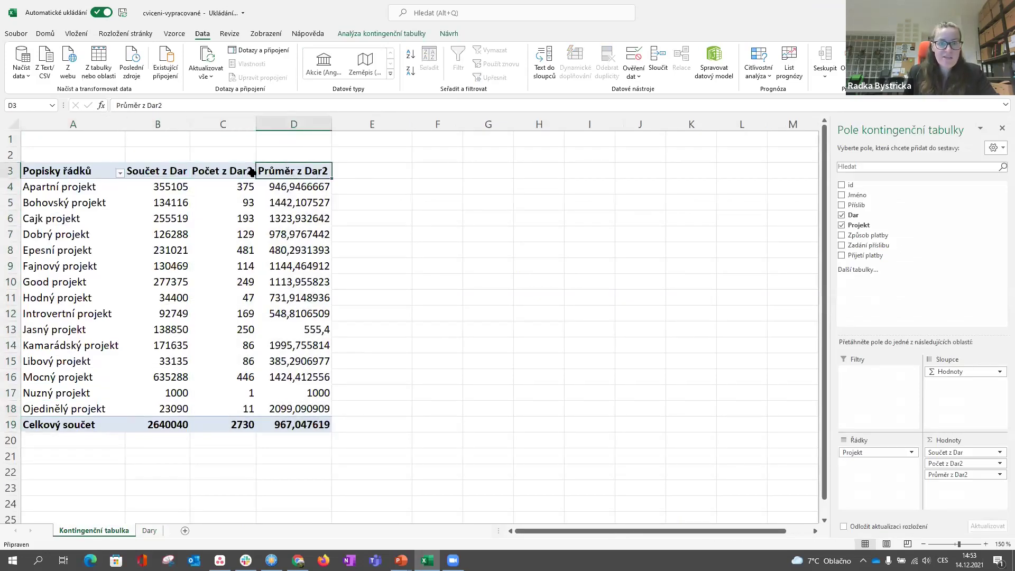
pyautogui.click(176, 172)
pyautogui.click(213, 172)
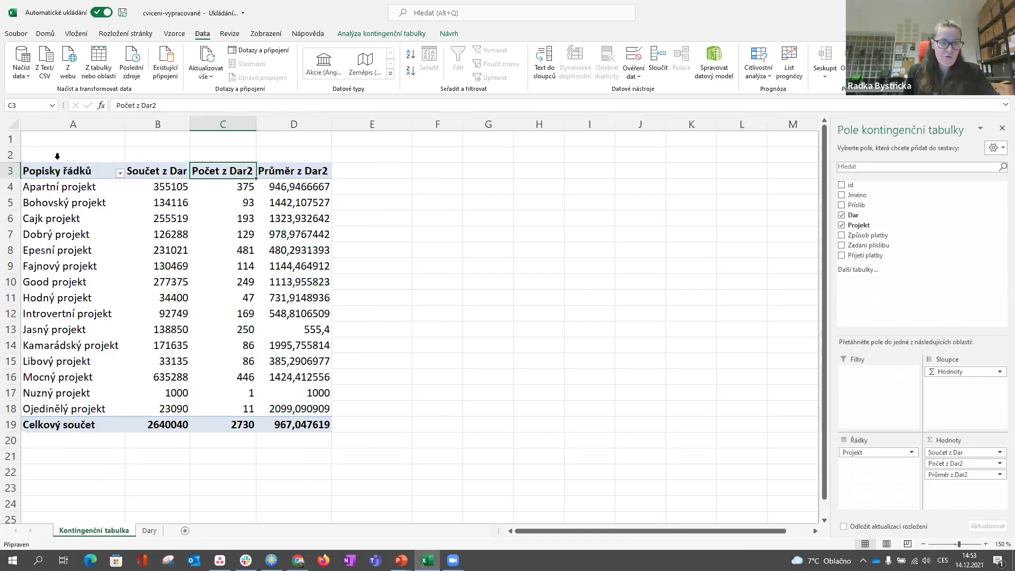
# - Sort the pivot table's projects in descending order by Průměr z Dar2 using the additional sort options
pyautogui.click(119, 173)
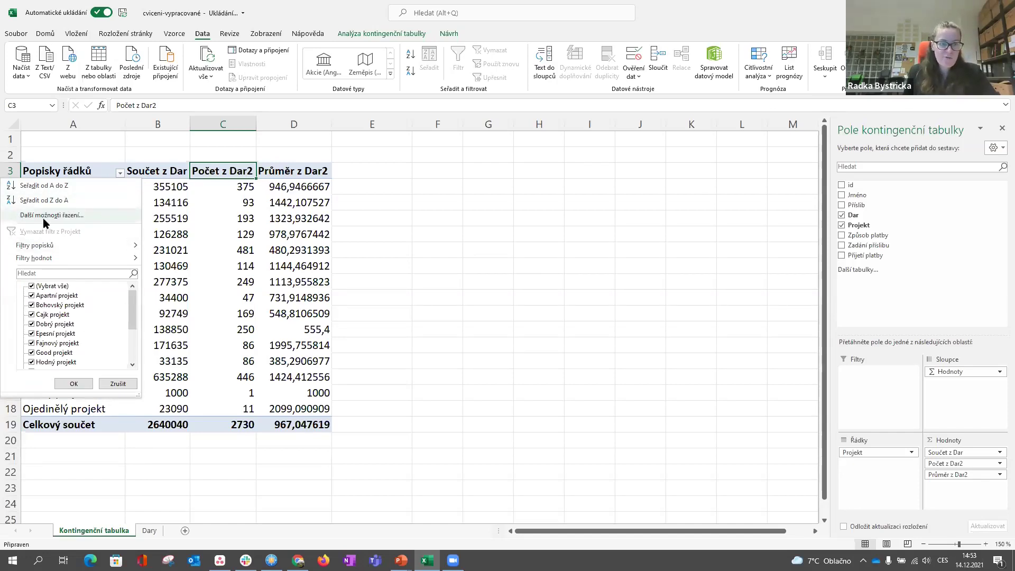
pyautogui.click(73, 217)
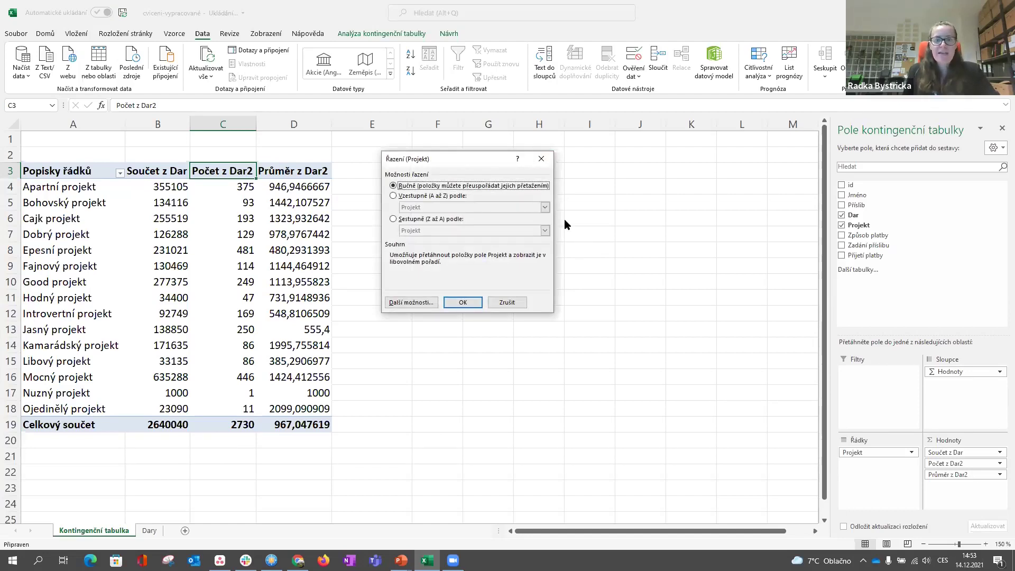
pyautogui.click(393, 219)
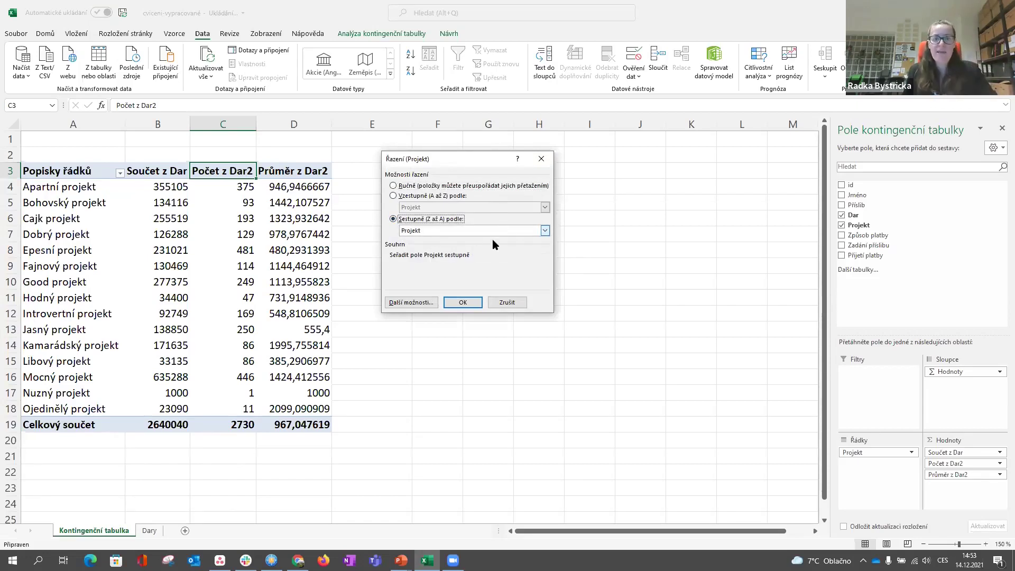
pyautogui.click(544, 231)
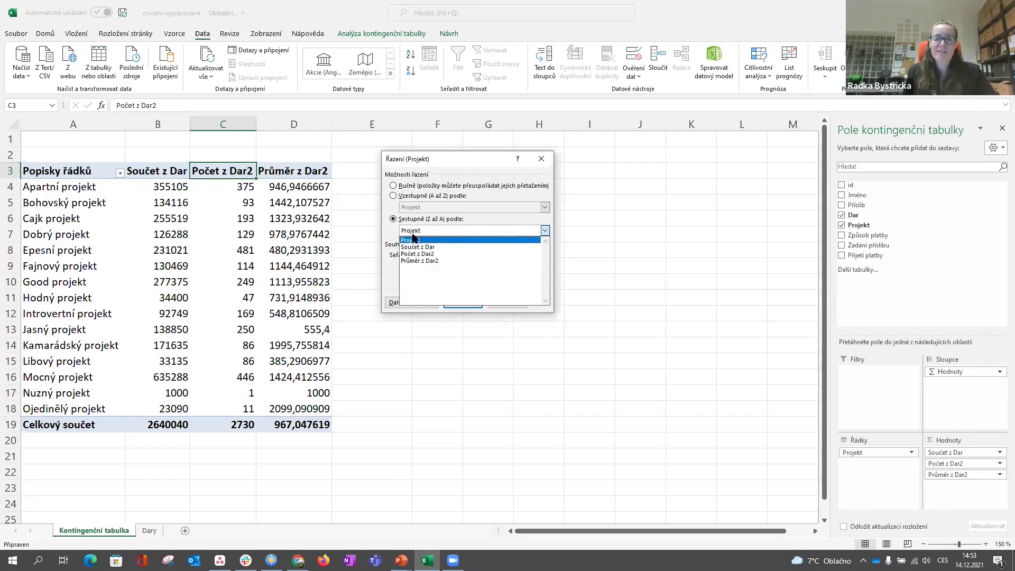
pyautogui.click(423, 261)
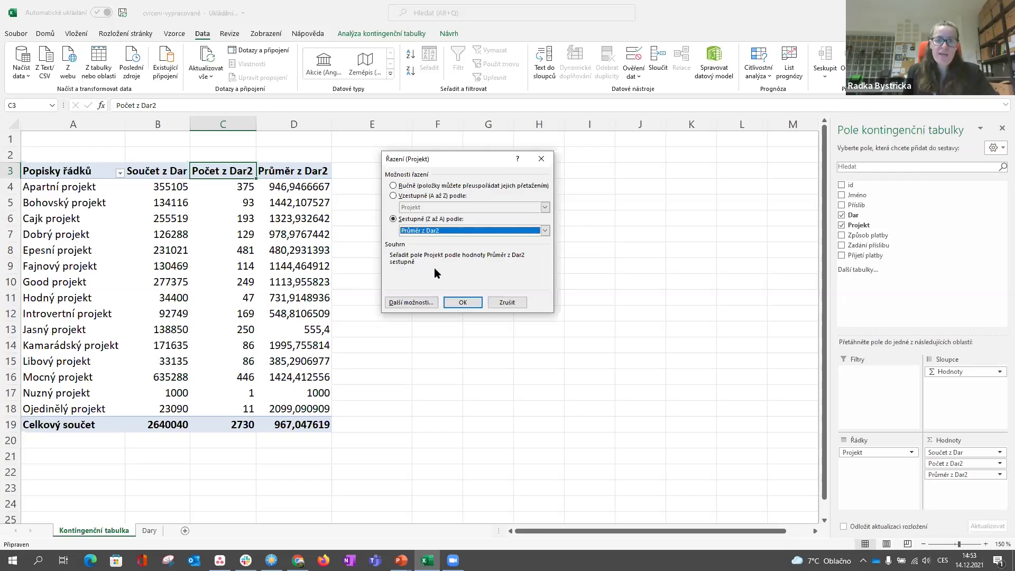
pyautogui.click(454, 302)
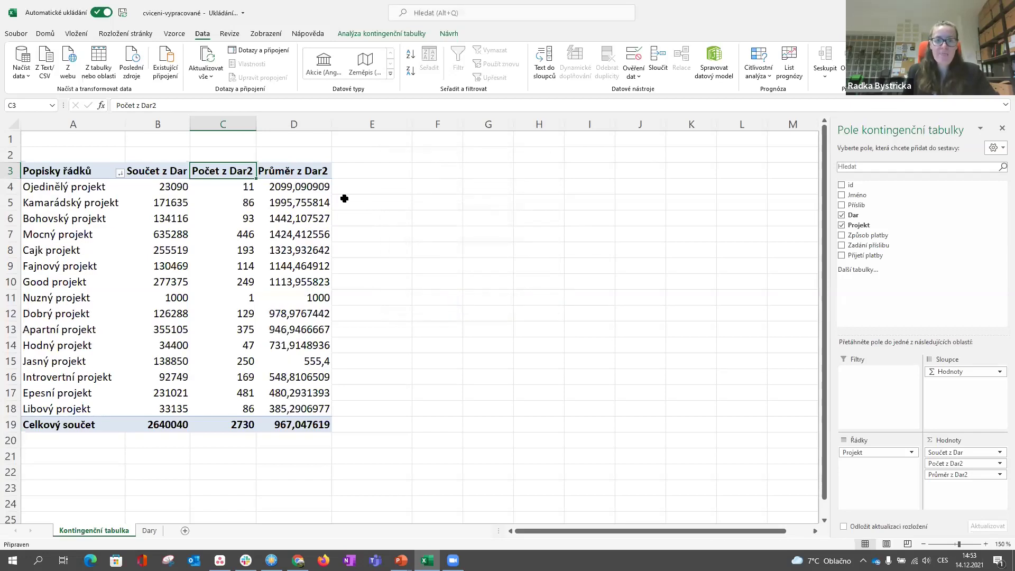
# - Format the Průměr z Dar2 values in D4:D19, including the grand total, to show no decimal places
pyautogui.moveTo(322, 188); pyautogui.dragTo(319, 421)
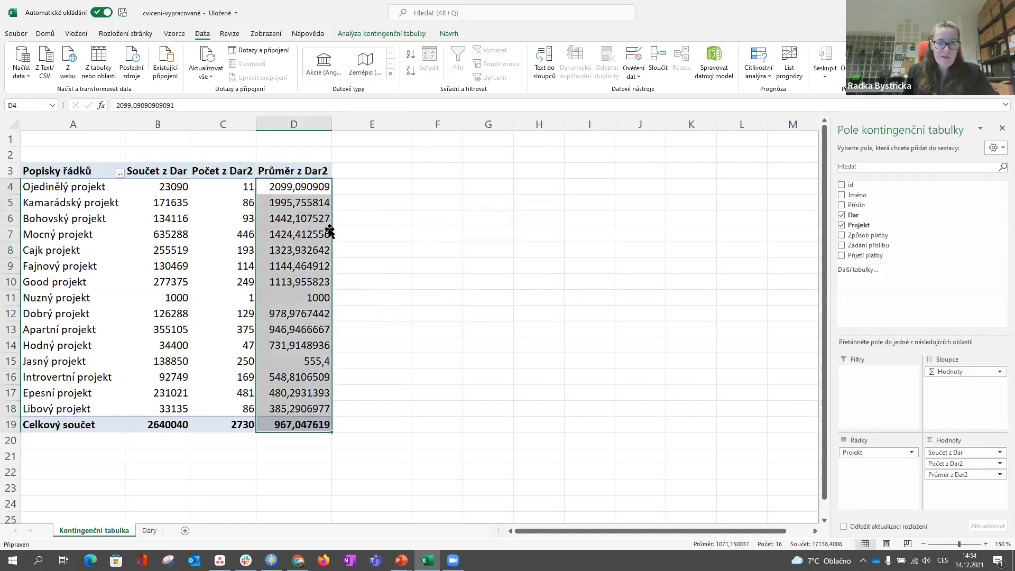
pyautogui.scroll(4, 206, 53)
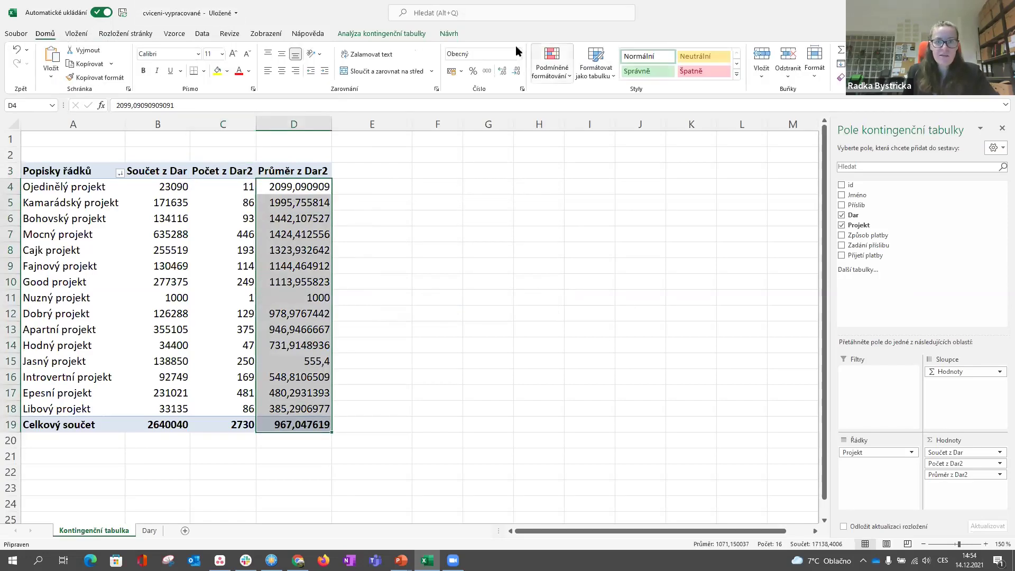
pyautogui.click(515, 73)
pyautogui.click(515, 72)
pyautogui.click(515, 72)
pyautogui.click(515, 73)
pyautogui.click(515, 72)
pyautogui.click(515, 72)
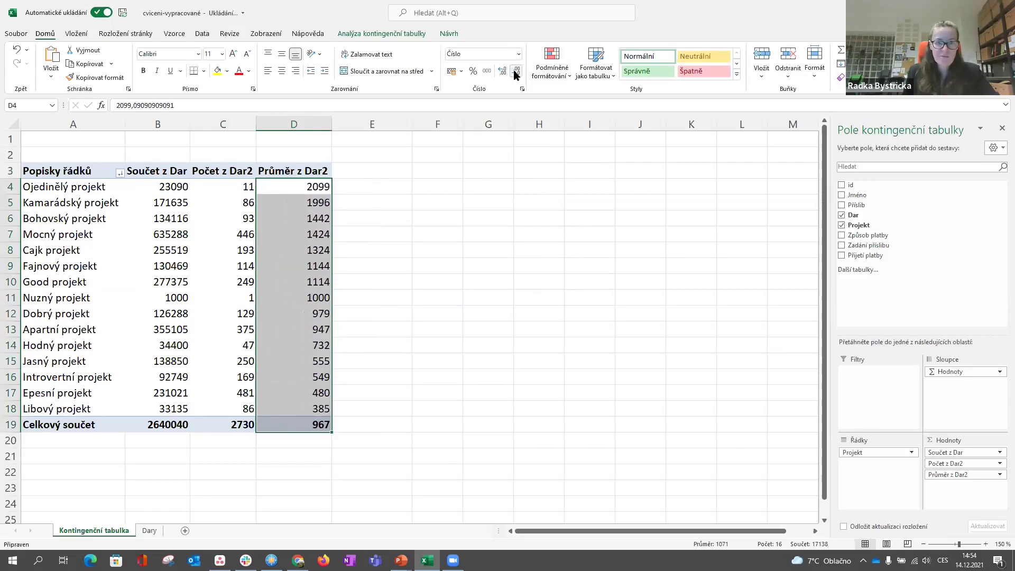
pyautogui.click(459, 211)
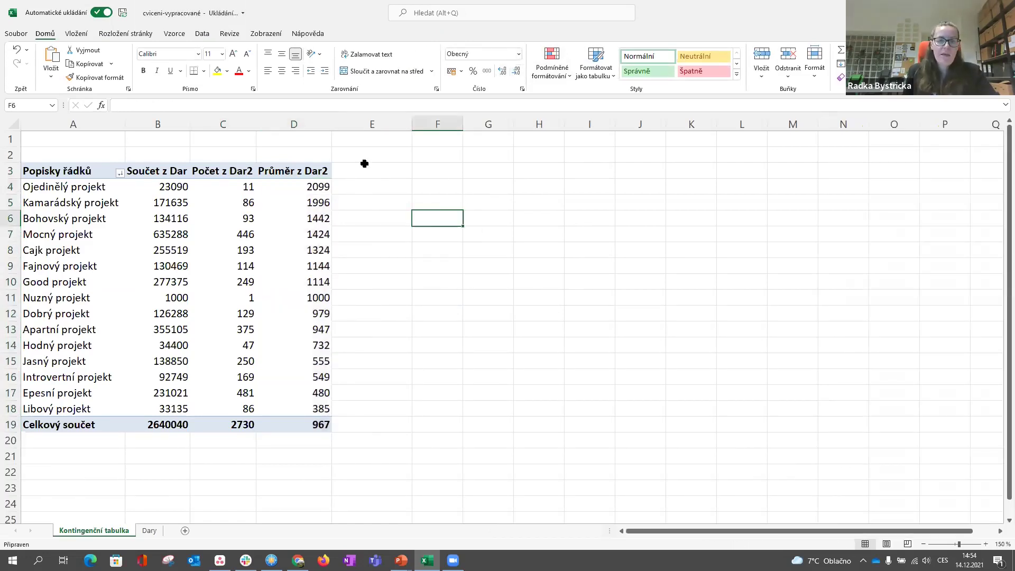
# - Check the highest average donation and compare the first and last projects in the sorted pivot table
pyautogui.click(301, 185)
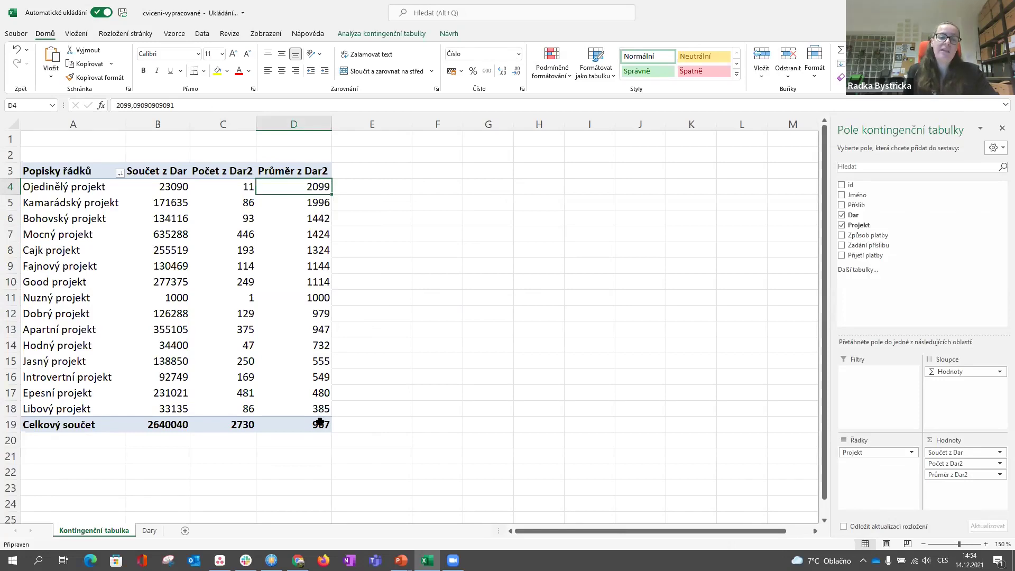
pyautogui.click(68, 189)
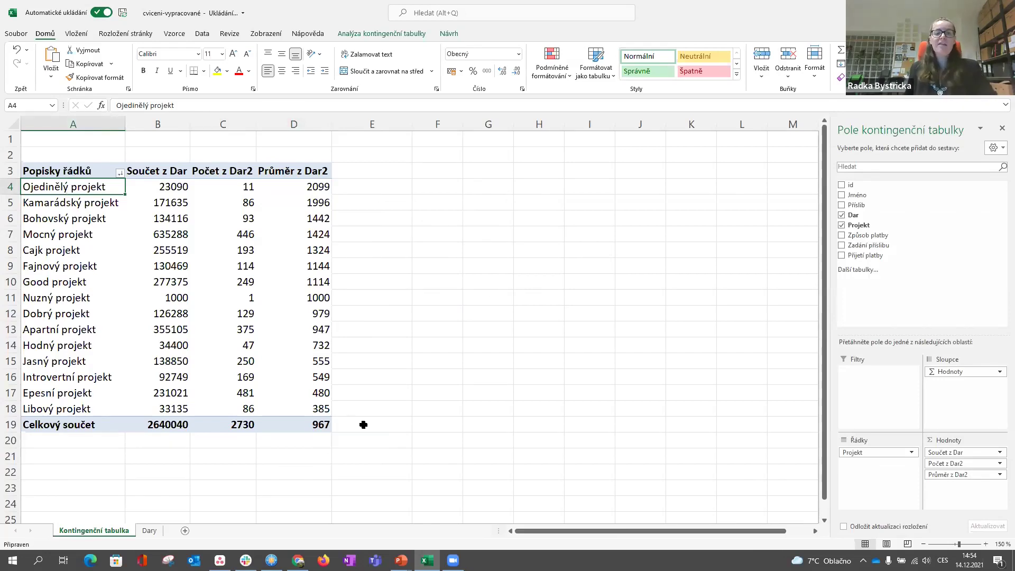
pyautogui.click(85, 410)
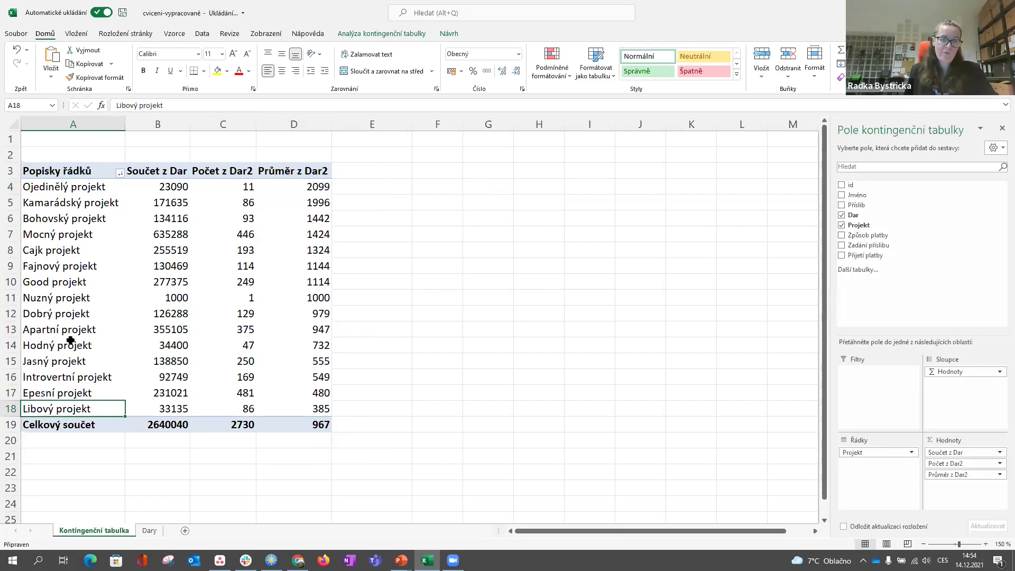
# - Sort the pivot table's projects in descending order by Počet z Dar2
pyautogui.click(120, 172)
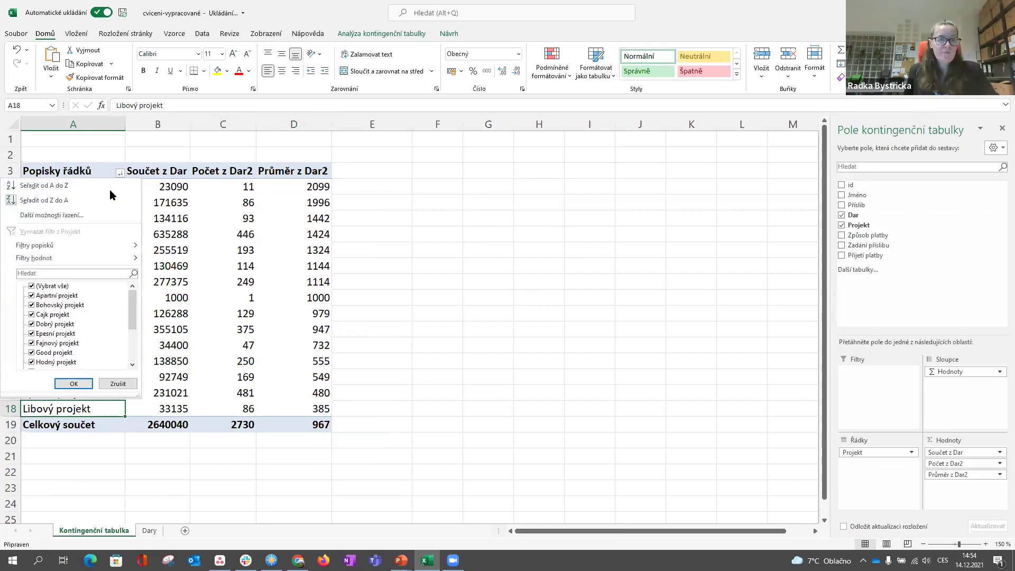
pyautogui.click(90, 214)
pyautogui.click(544, 231)
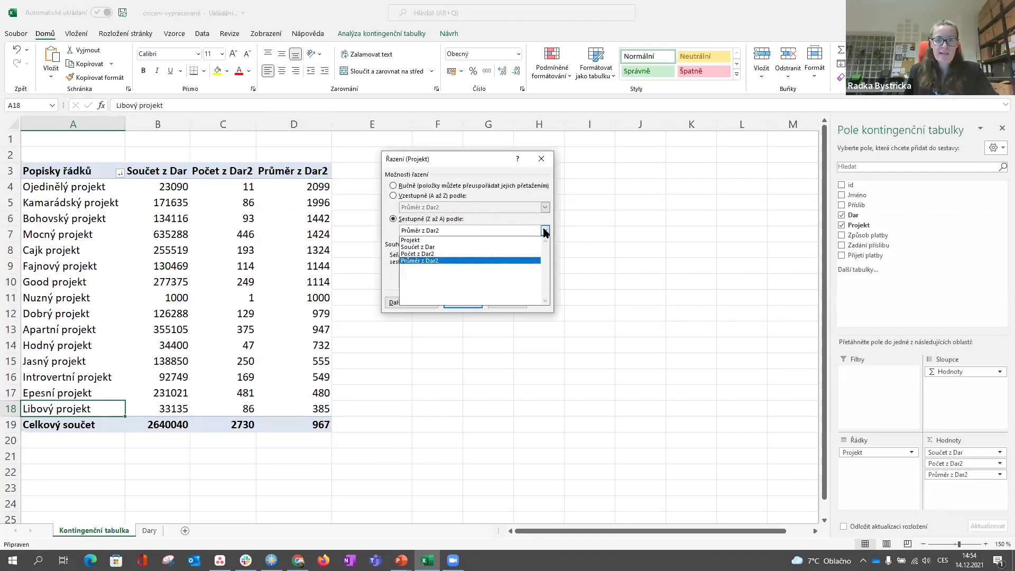
pyautogui.click(432, 254)
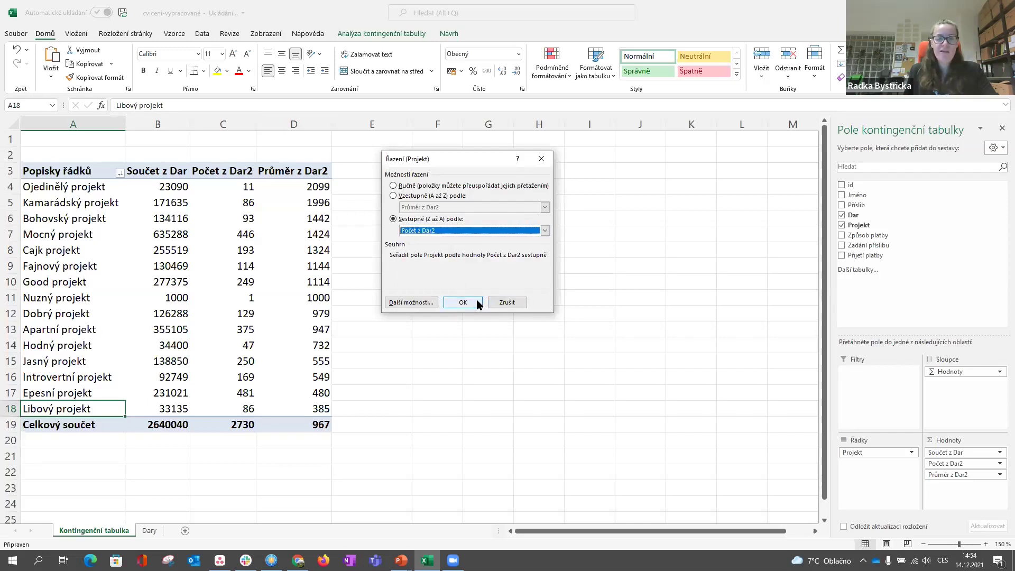
pyautogui.click(463, 302)
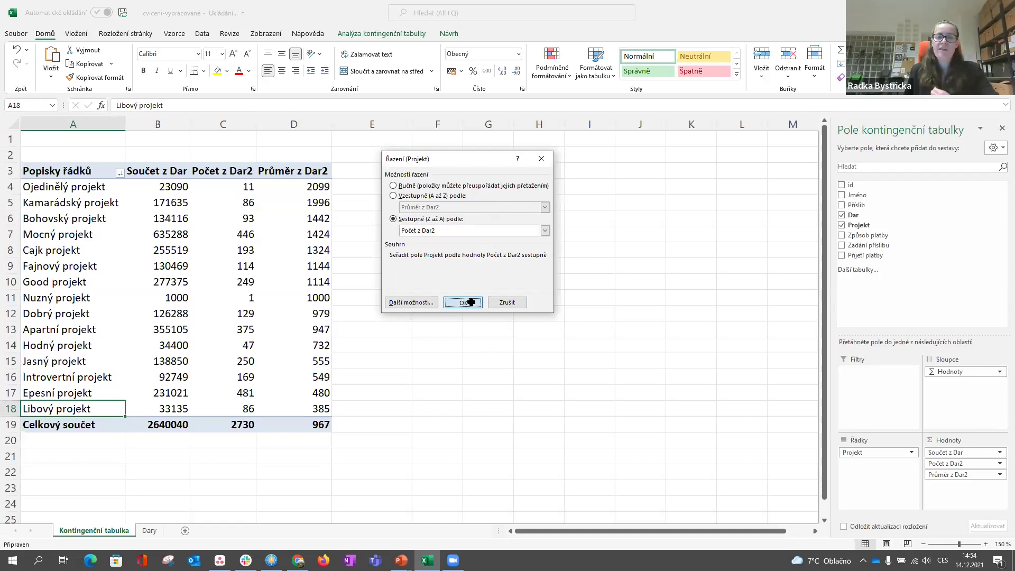
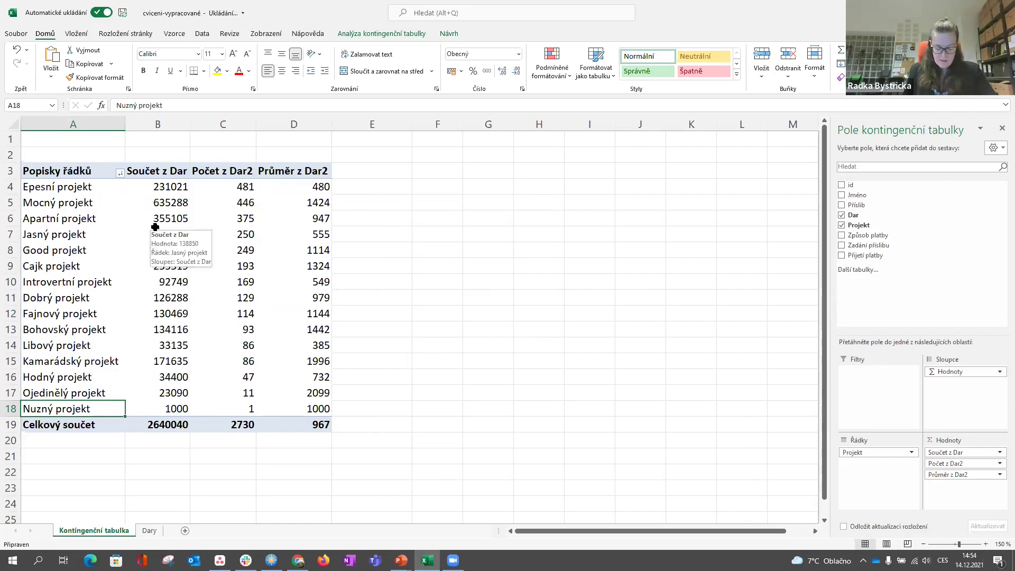
pyautogui.press('Up')
pyautogui.press('Up')
pyautogui.press('Up')
pyautogui.press('Up')
pyautogui.press('Up')
pyautogui.press('Up')
pyautogui.hotkey('ctrl', 'space')
pyautogui.click(166, 291)
pyautogui.press('Up')
pyautogui.press('Up')
pyautogui.press('Left')
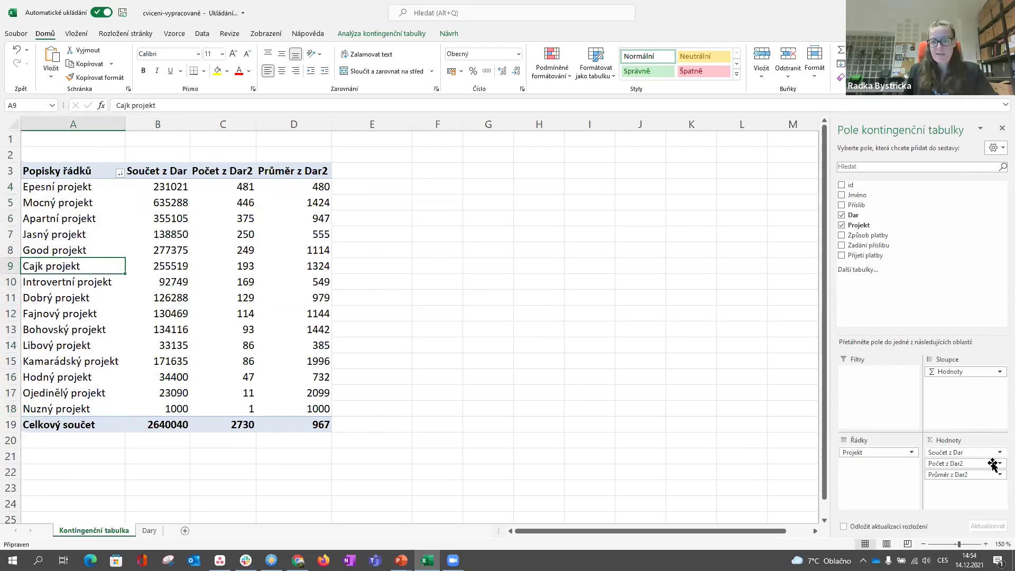
# - Clear the pivot table by removing the count, average and sum of Dar from the values and Projekt from the rows
pyautogui.moveTo(990, 468); pyautogui.dragTo(899, 312)
pyautogui.moveTo(972, 465); pyautogui.dragTo(888, 312)
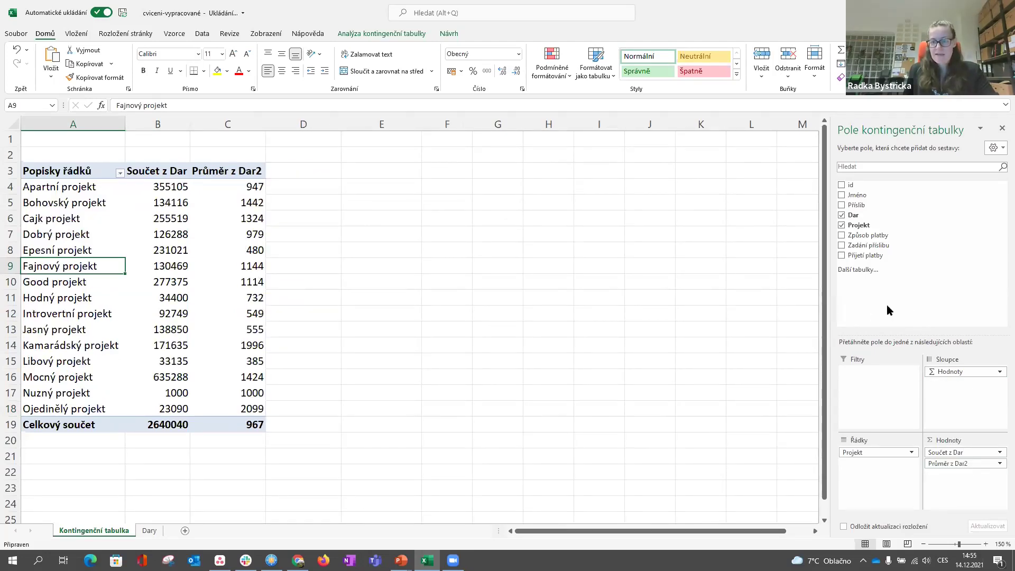
pyautogui.moveTo(965, 455); pyautogui.dragTo(892, 292)
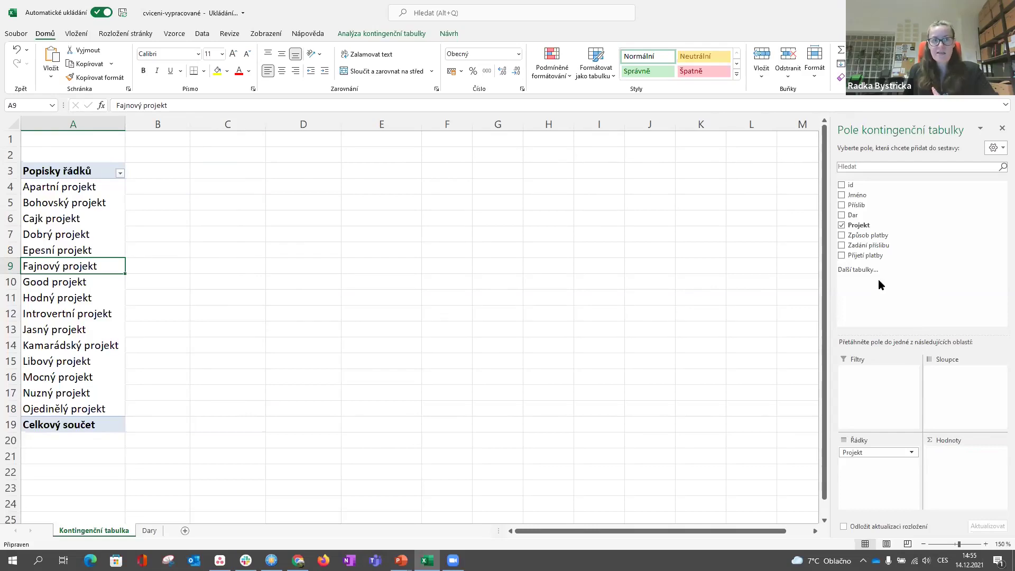
pyautogui.moveTo(886, 455); pyautogui.dragTo(898, 284)
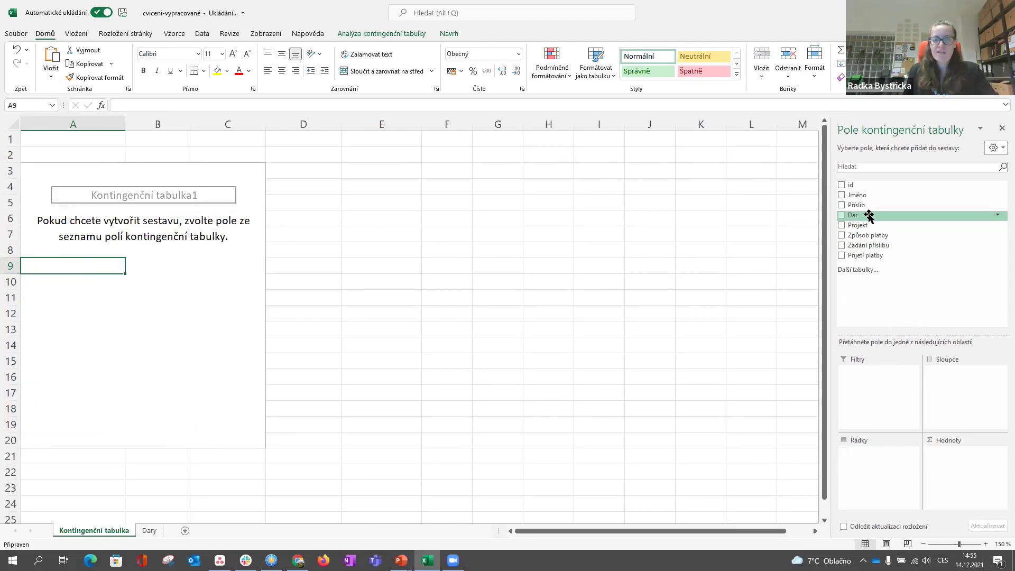
# - Add the Dar field to the pivot table's rows and look over the list of donation amounts
pyautogui.moveTo(868, 215); pyautogui.dragTo(859, 464)
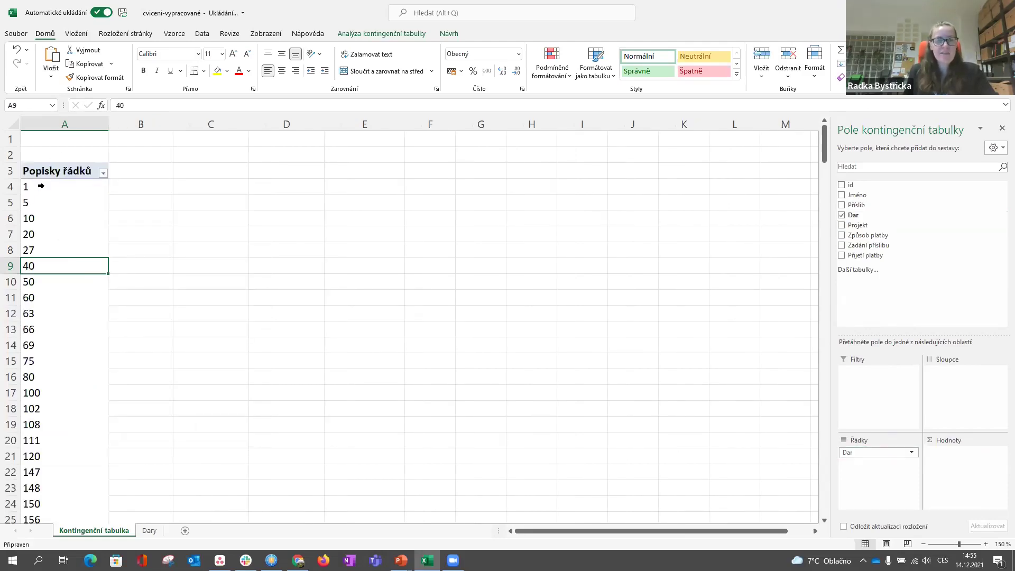
pyautogui.scroll(-3, 42, 186)
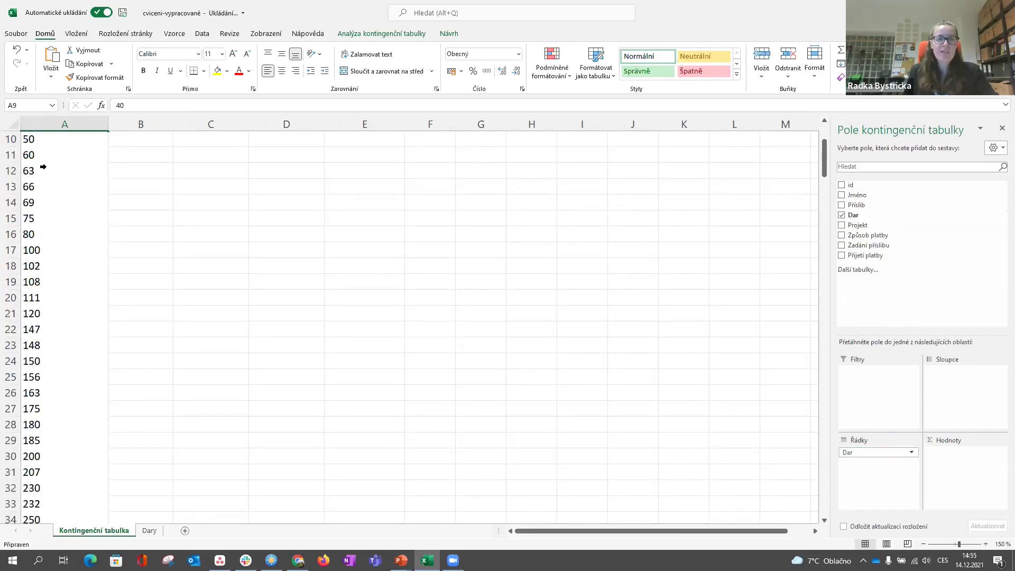
pyautogui.scroll(2, 43, 166)
pyautogui.scroll(-7, 75, 191)
pyautogui.scroll(6, 58, 251)
pyautogui.scroll(2, 60, 245)
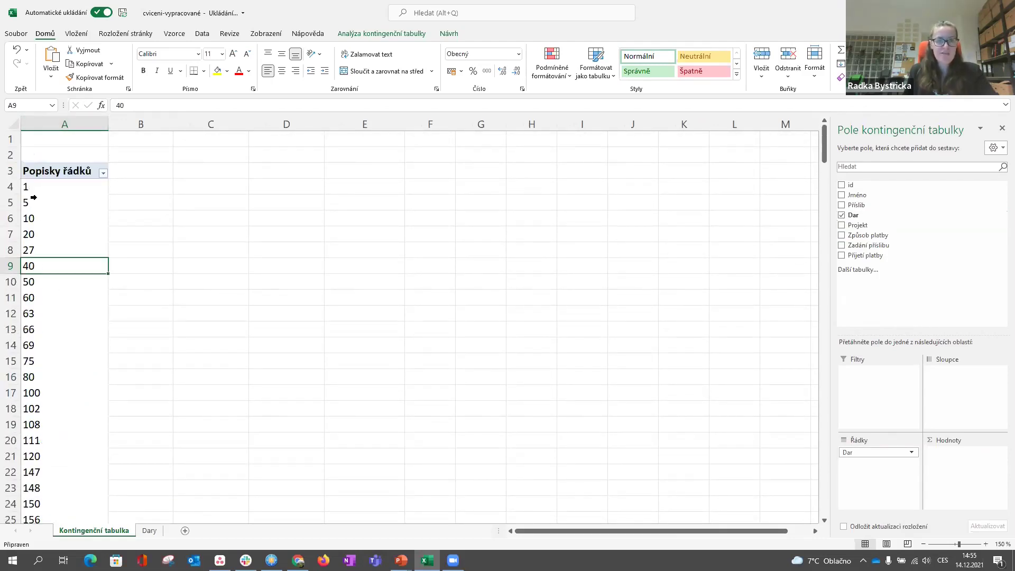
# - Check the largest amount at the end of the Dar row labels and return to the list's header
pyautogui.click(33, 182)
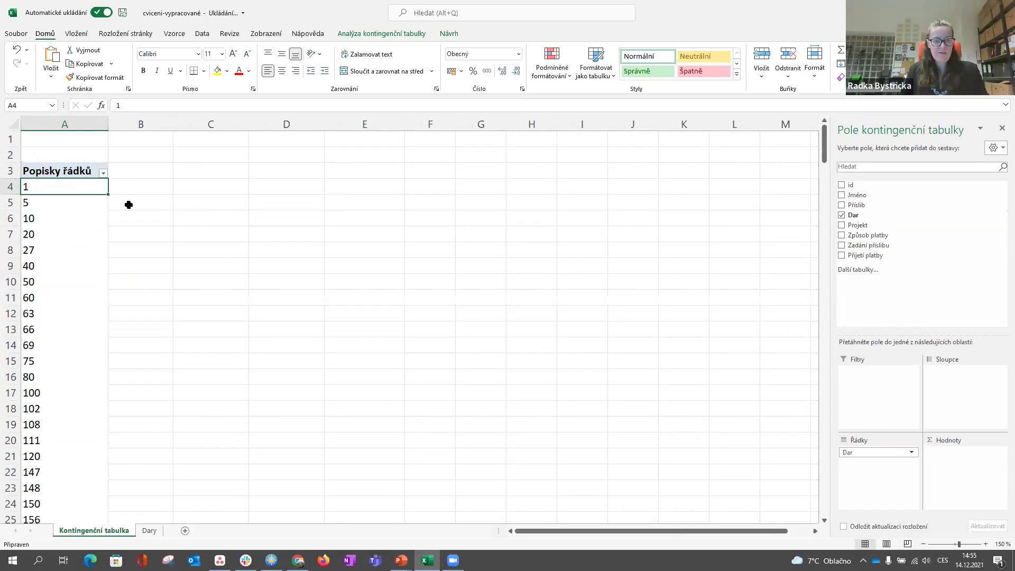
pyautogui.hotkey('ctrl', 'Down')
pyautogui.press('Up')
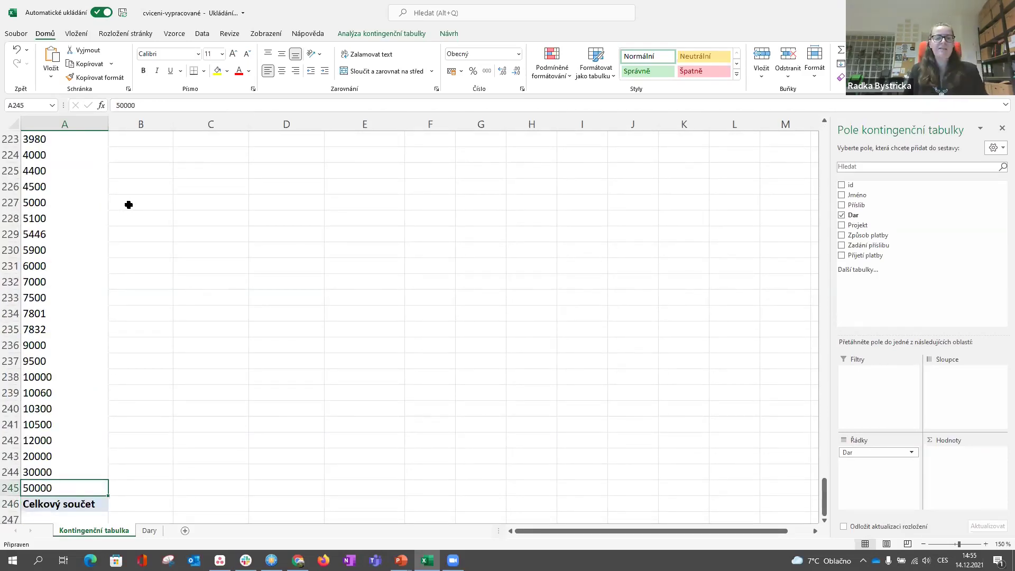
pyautogui.hotkey('ctrl', 'Up')
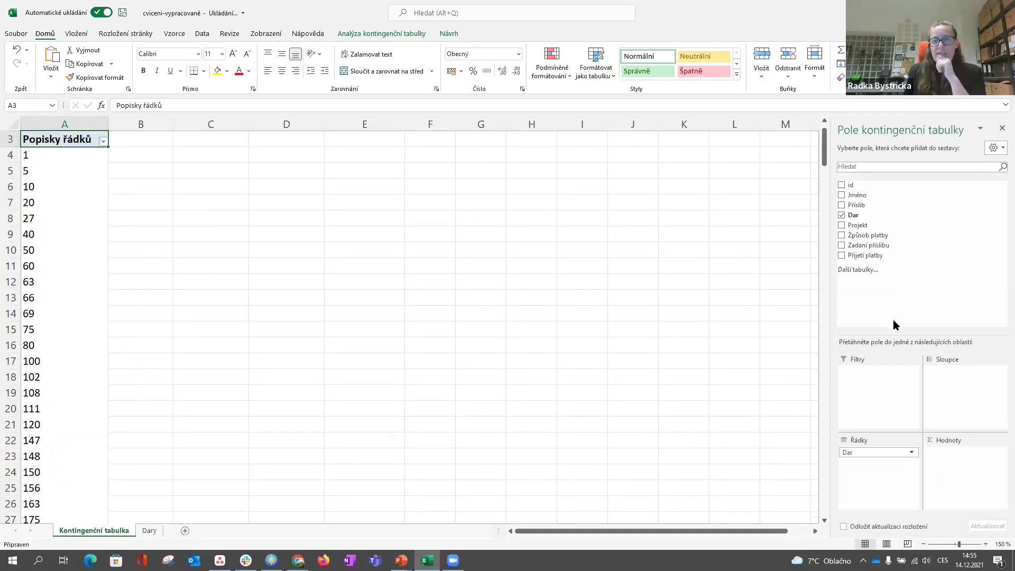
# - Add the Jméno field to the pivot table's values as a count and review the counts for the smallest Dar amounts
pyautogui.moveTo(865, 197); pyautogui.dragTo(972, 470)
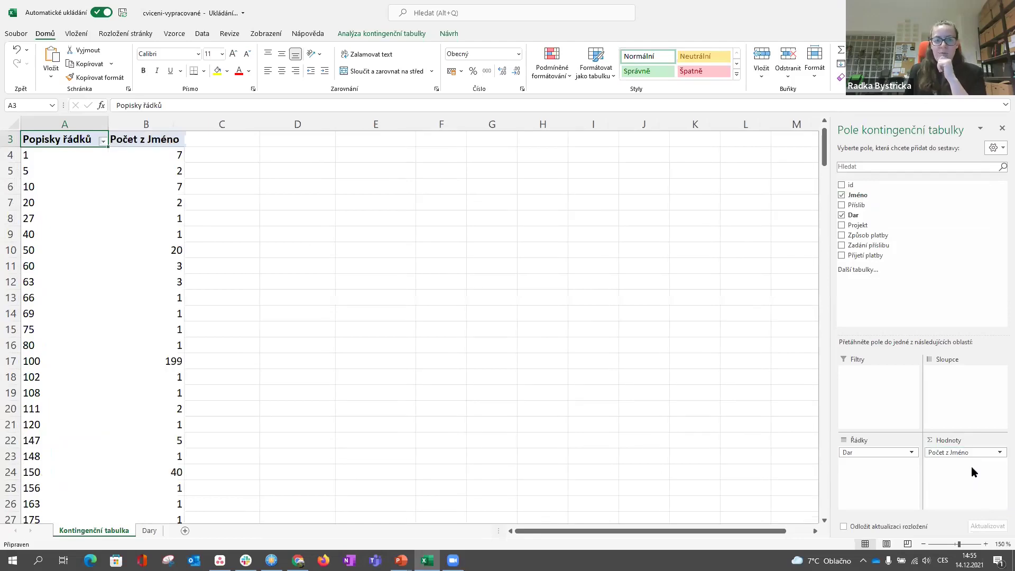
pyautogui.click(159, 157)
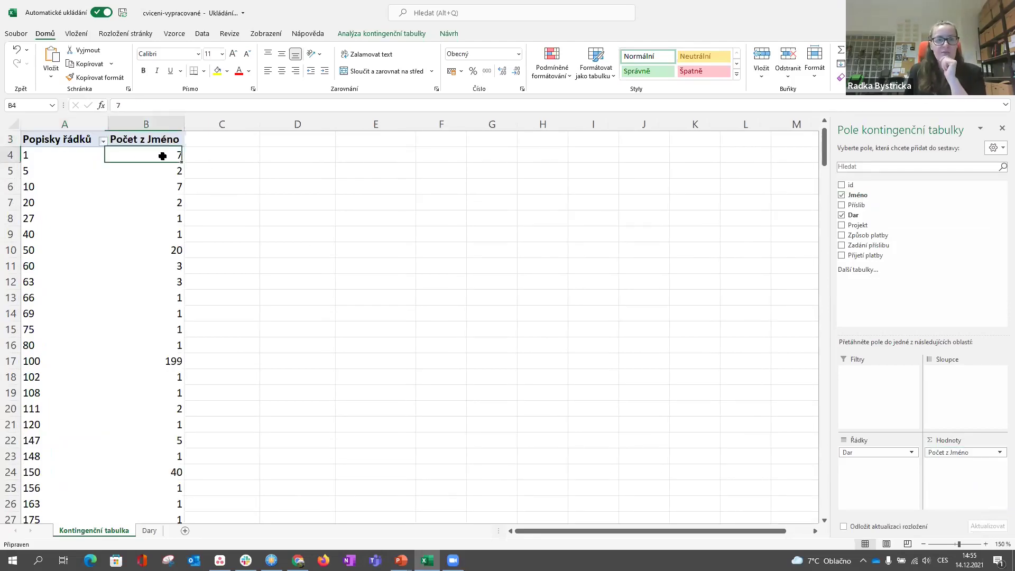
pyautogui.click(44, 156)
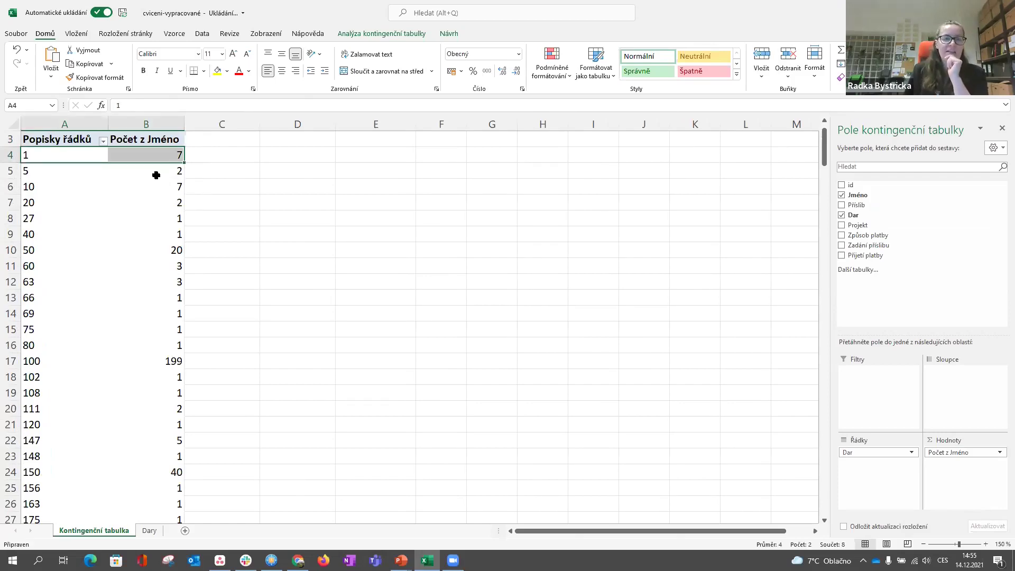
pyautogui.click(156, 175)
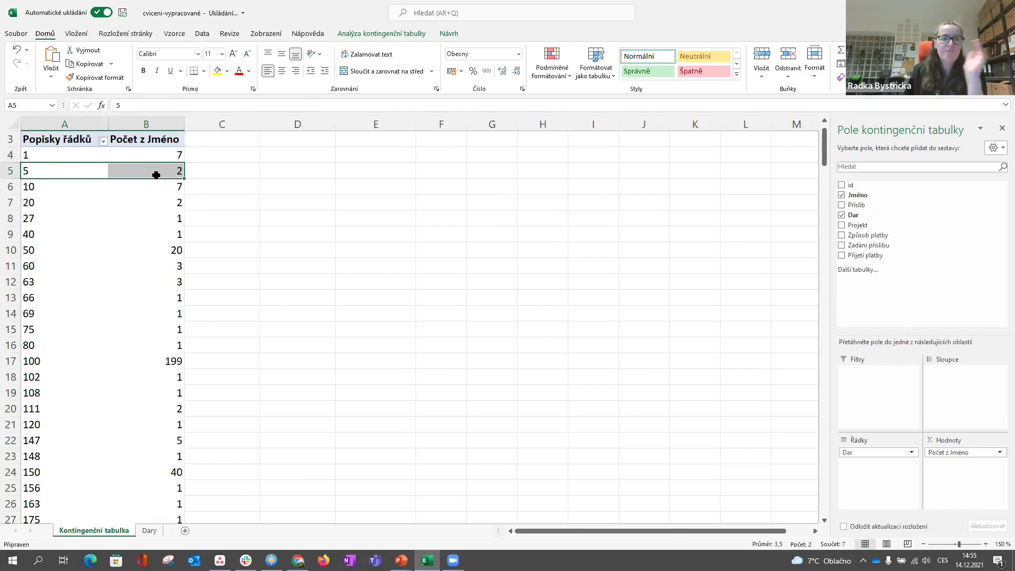
pyautogui.press('Down')
pyautogui.press('Down')
pyautogui.press('Down')
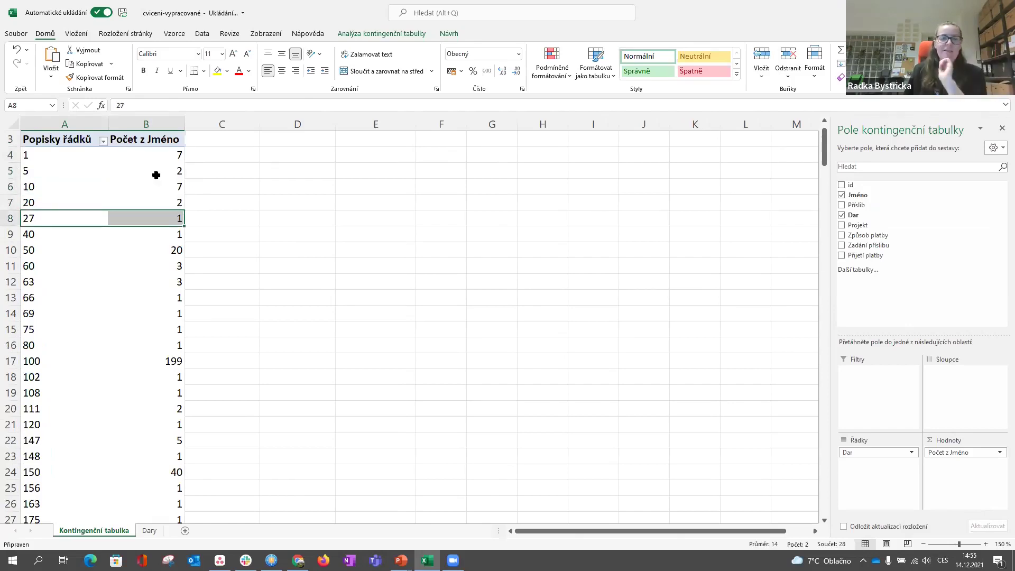
pyautogui.click(68, 192)
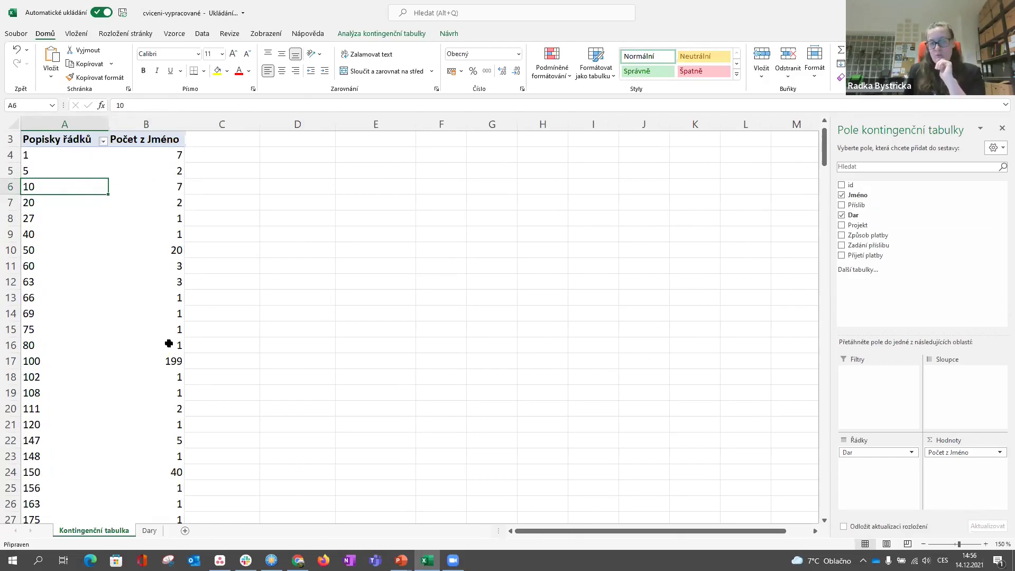
pyautogui.scroll(1, 164, 242)
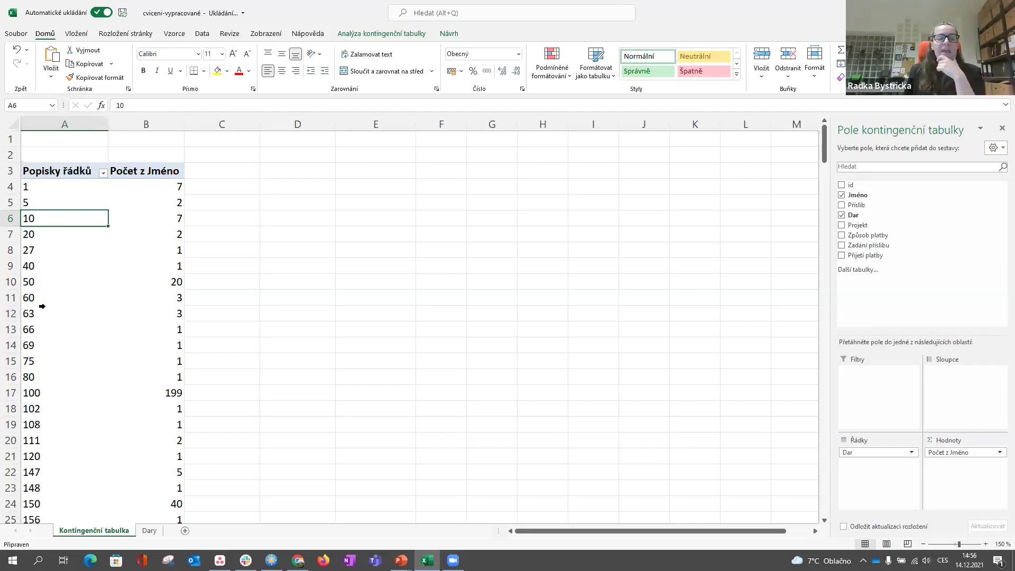
# - Group the Dar row amounts from 1 to 50000 in increments of 100
pyautogui.click(34, 298)
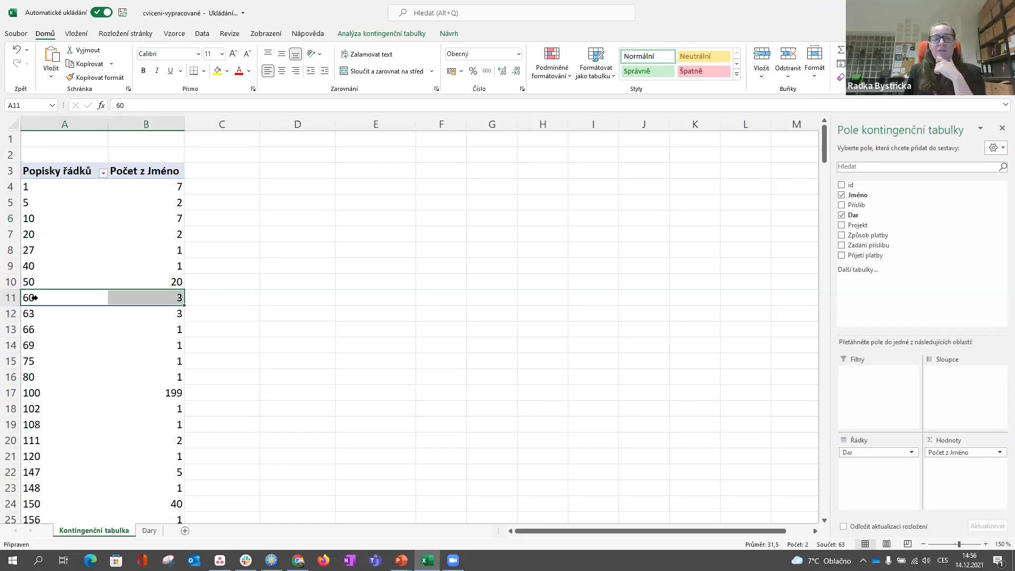
pyautogui.click(38, 266)
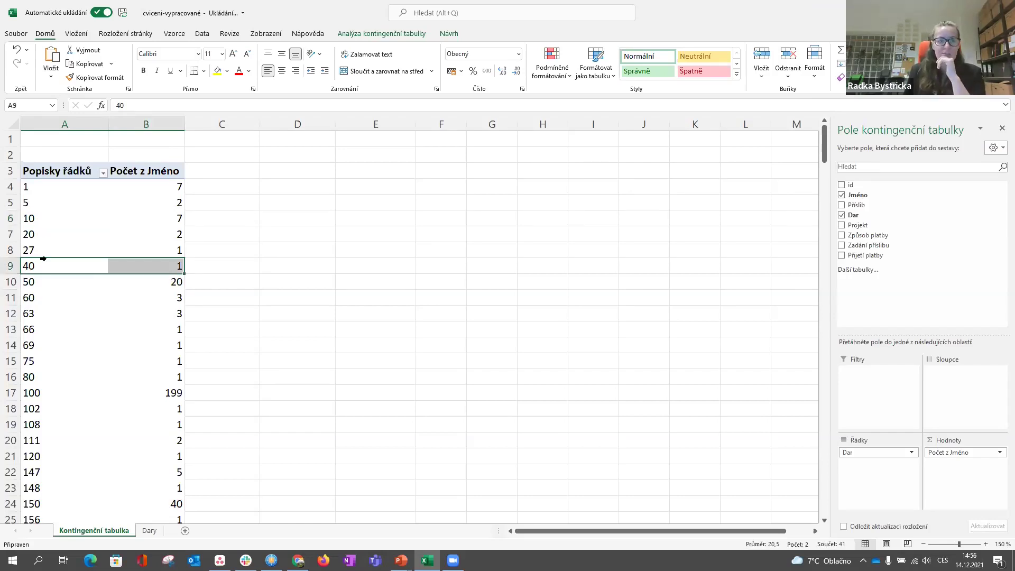
pyautogui.click(37, 232)
pyautogui.click(38, 217)
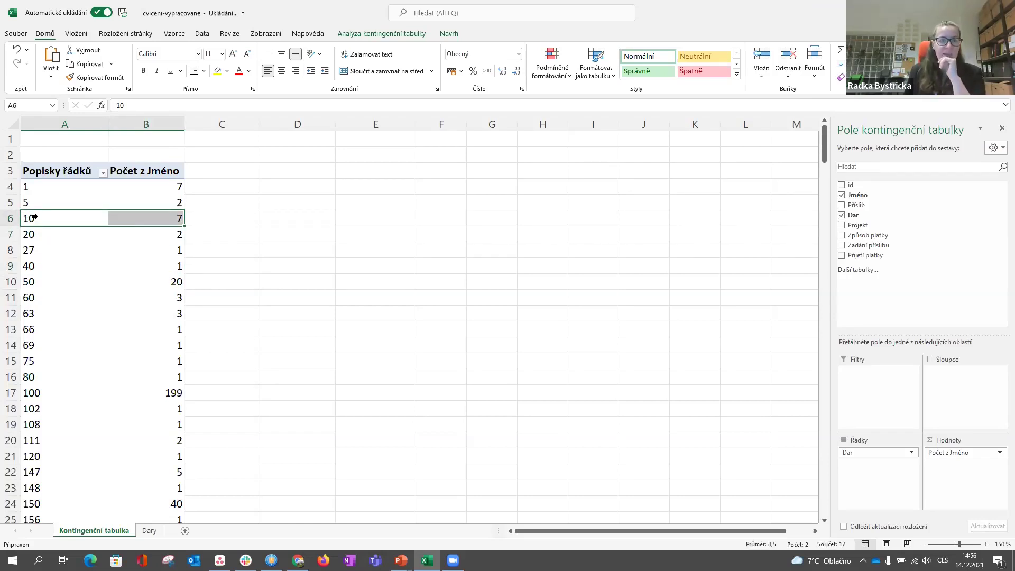
pyautogui.click(35, 251)
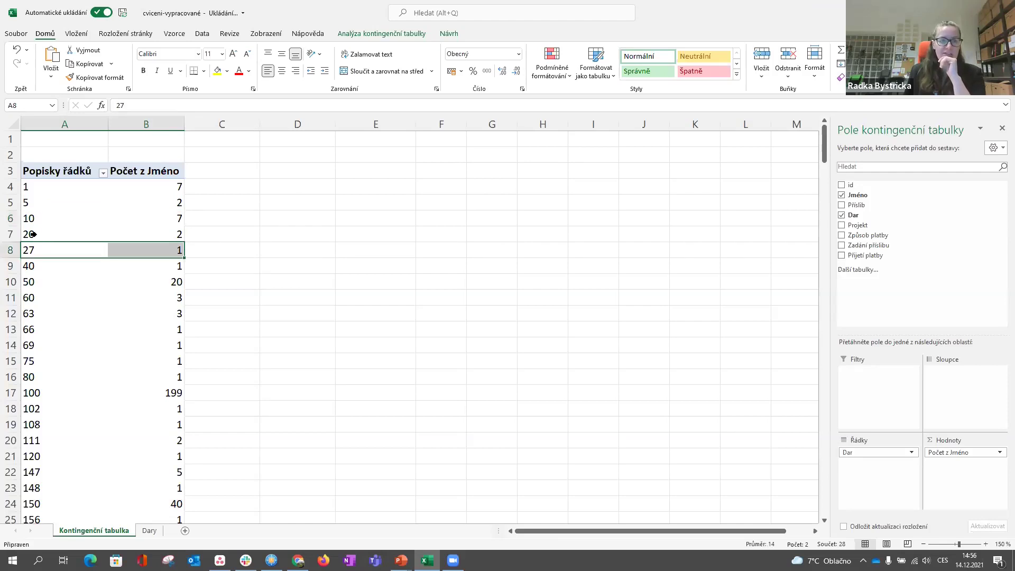
pyautogui.click(33, 234)
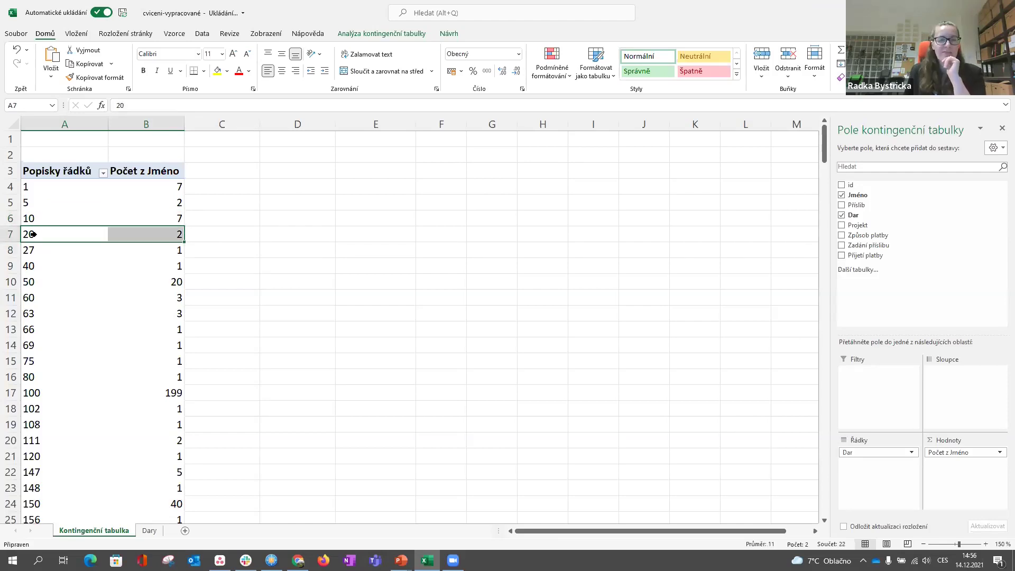
pyautogui.rightClick(33, 234)
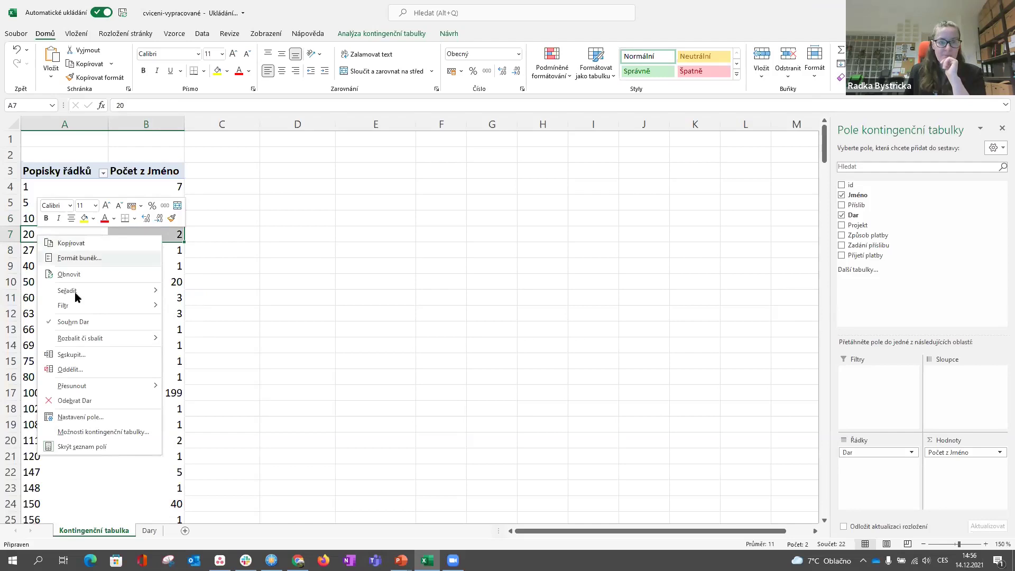
pyautogui.click(81, 357)
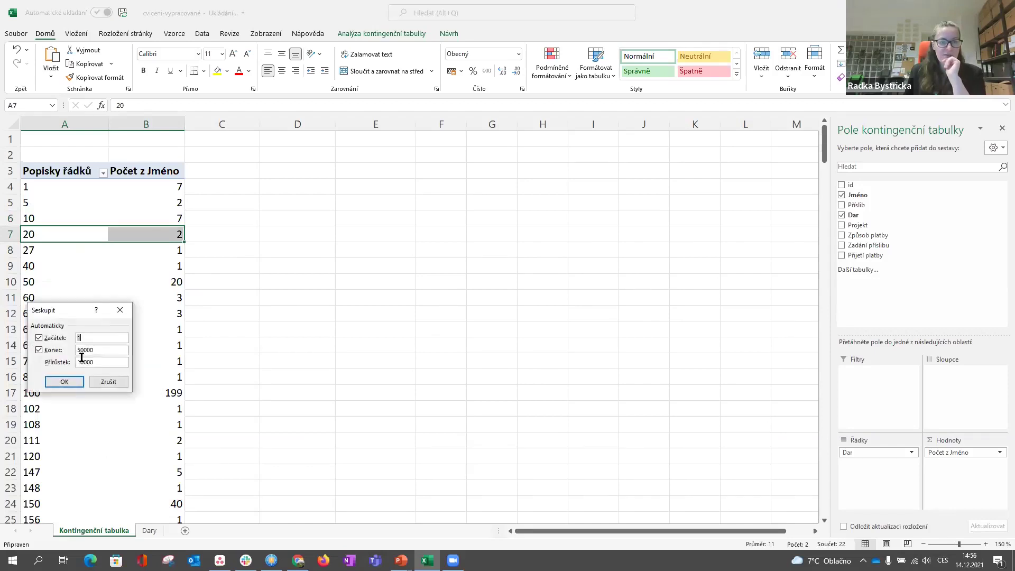
pyautogui.moveTo(75, 314); pyautogui.dragTo(323, 214)
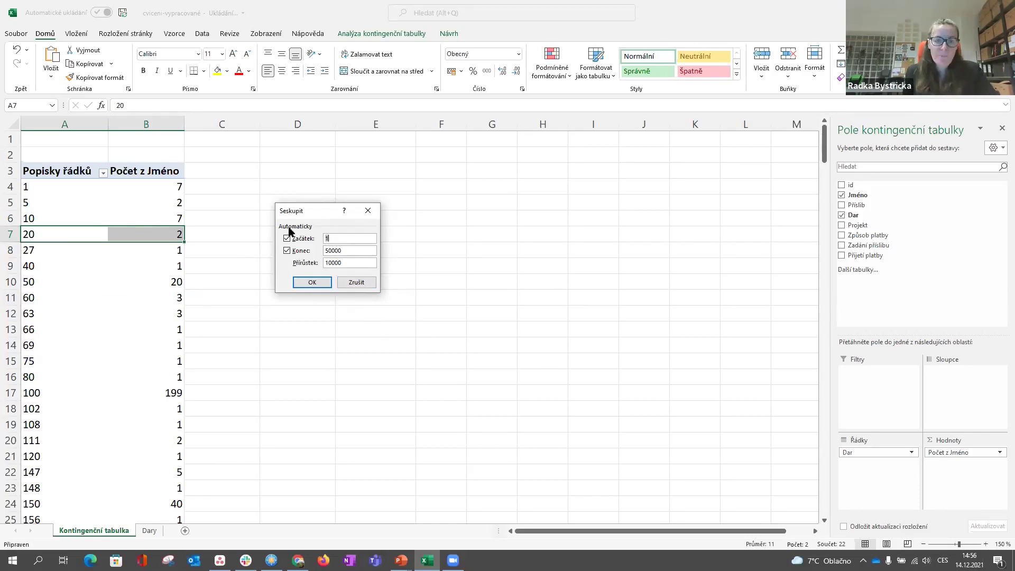
pyautogui.click(322, 238)
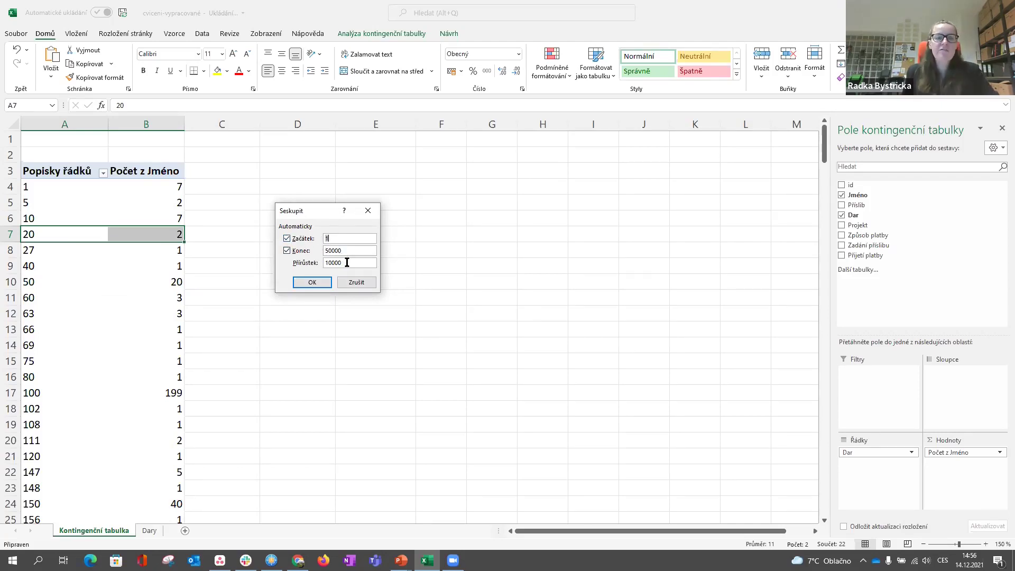
pyautogui.click(317, 282)
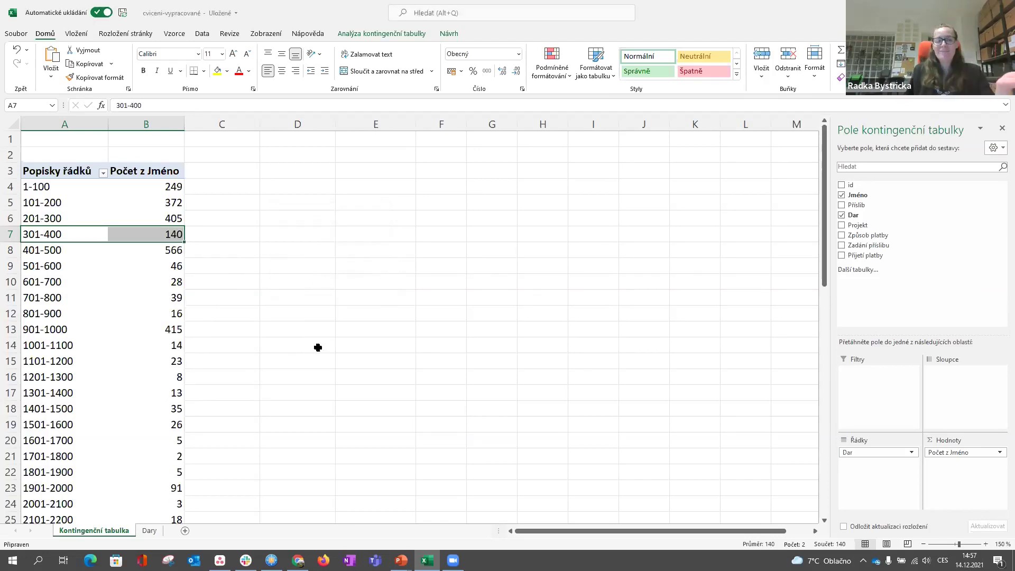
# - Look over the grouped Dar ranges down to the grand total and return to the start of the pivot table
pyautogui.click(47, 187)
pyautogui.scroll(-2, 67, 204)
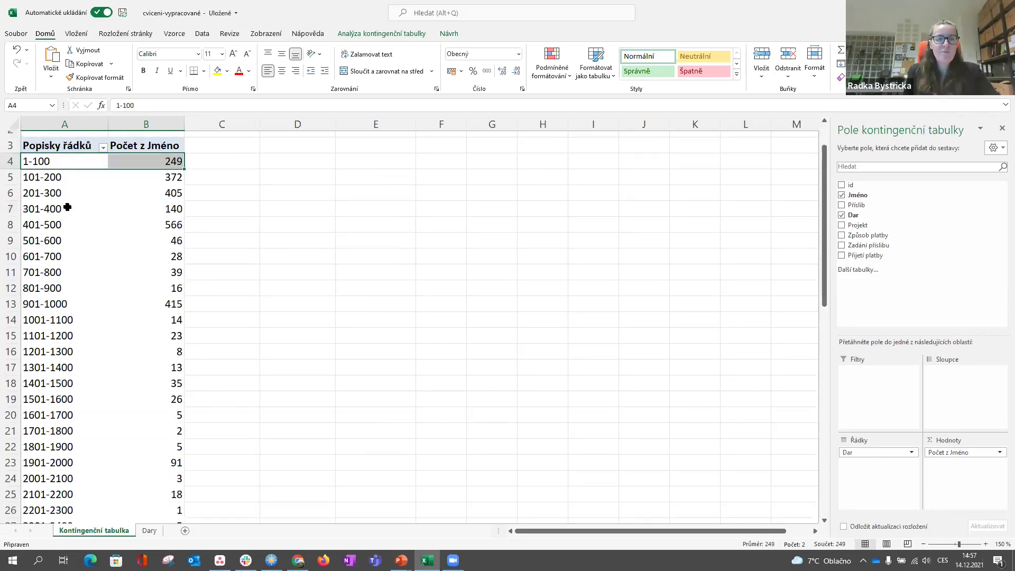
pyautogui.scroll(2, 78, 236)
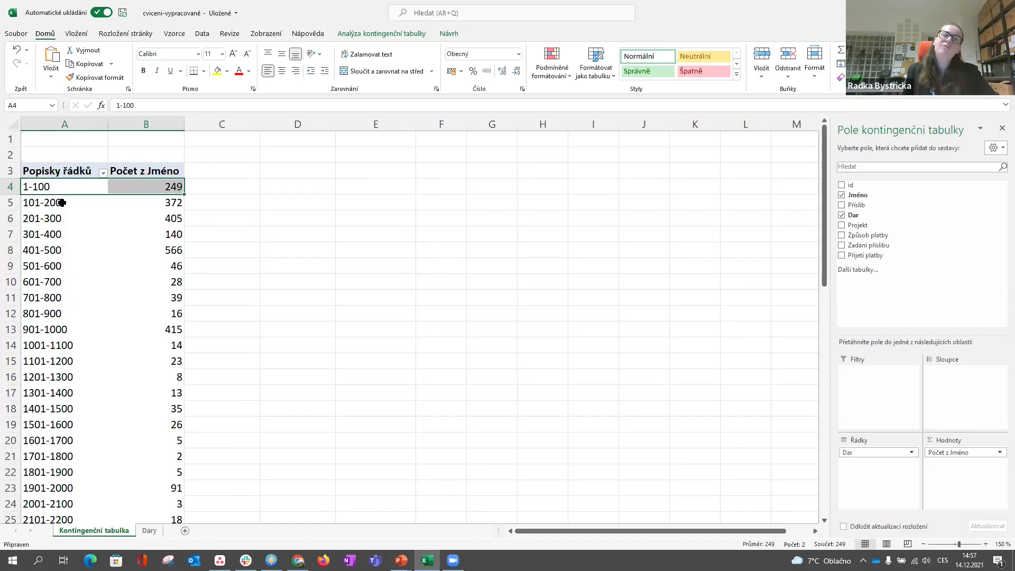
pyautogui.scroll(-15, 69, 294)
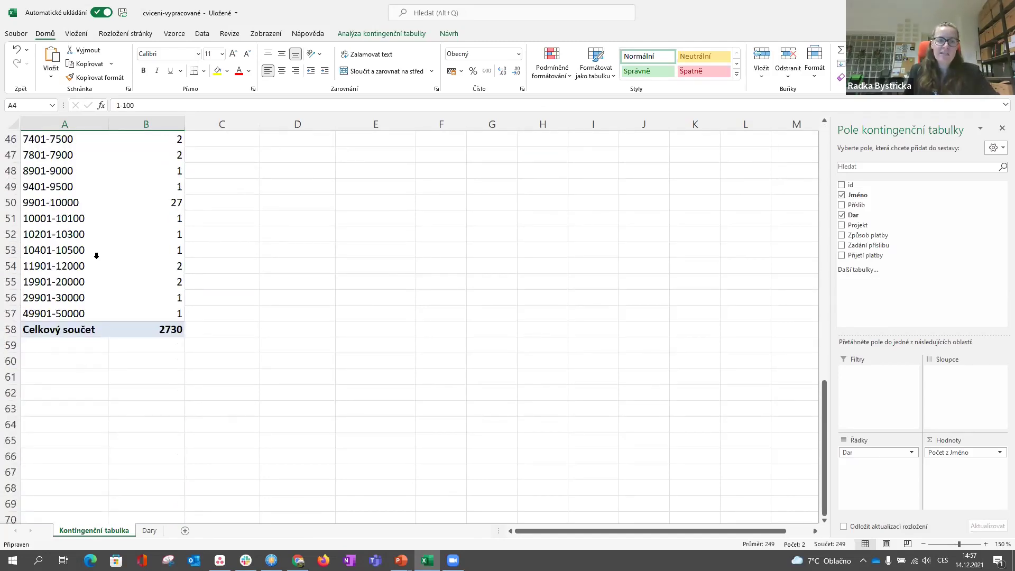
pyautogui.scroll(15, 97, 252)
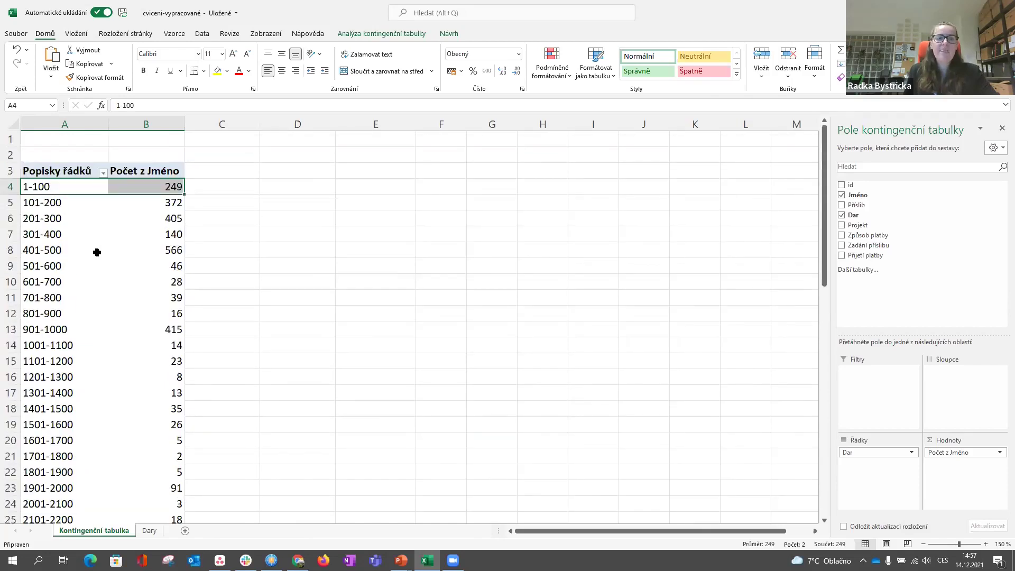
# - Open the grouping settings for the Dar ranges and place the dialog beside the pivot table
pyautogui.click(53, 250)
pyautogui.rightClick(53, 250)
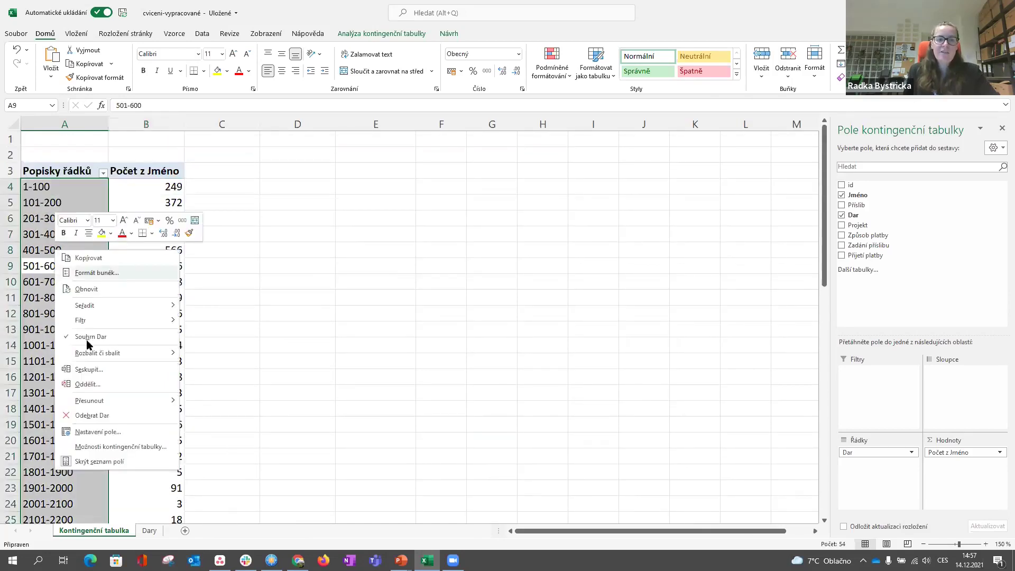
pyautogui.click(95, 369)
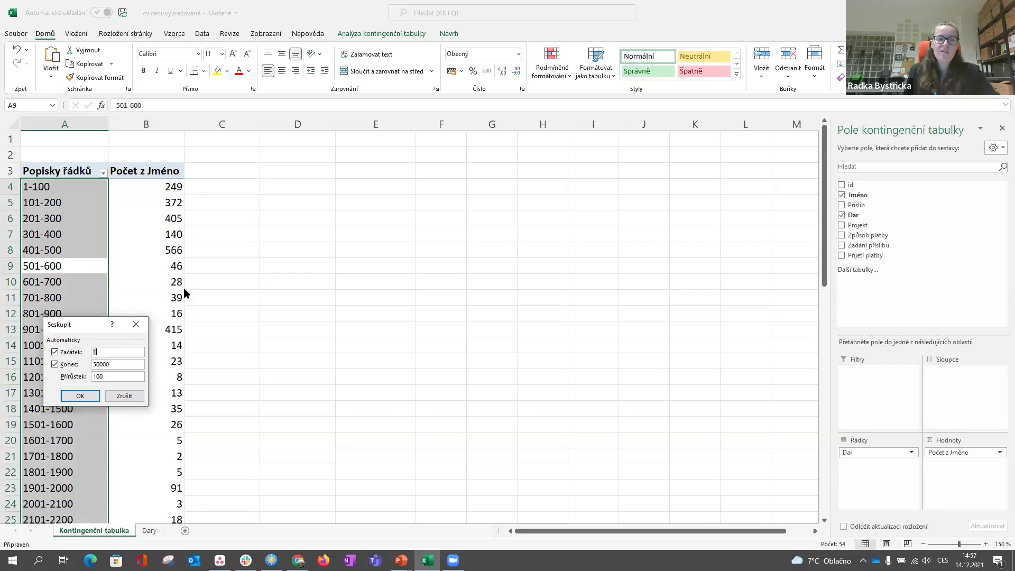
pyautogui.moveTo(101, 329); pyautogui.dragTo(329, 233)
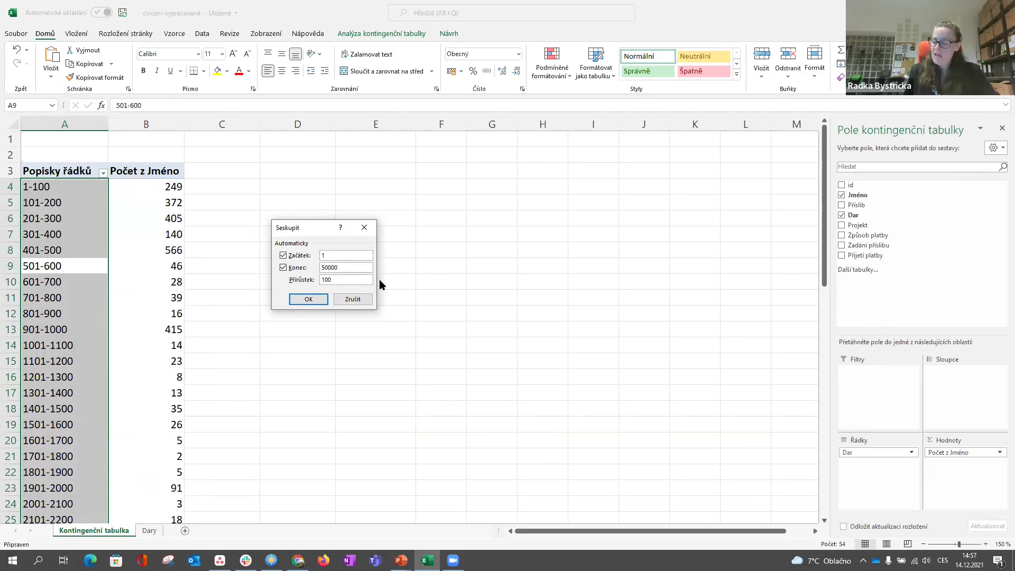
# - Try a start and increment of 1000 for the Dar grouping, then restore them to 1 and 100
pyautogui.write('0')
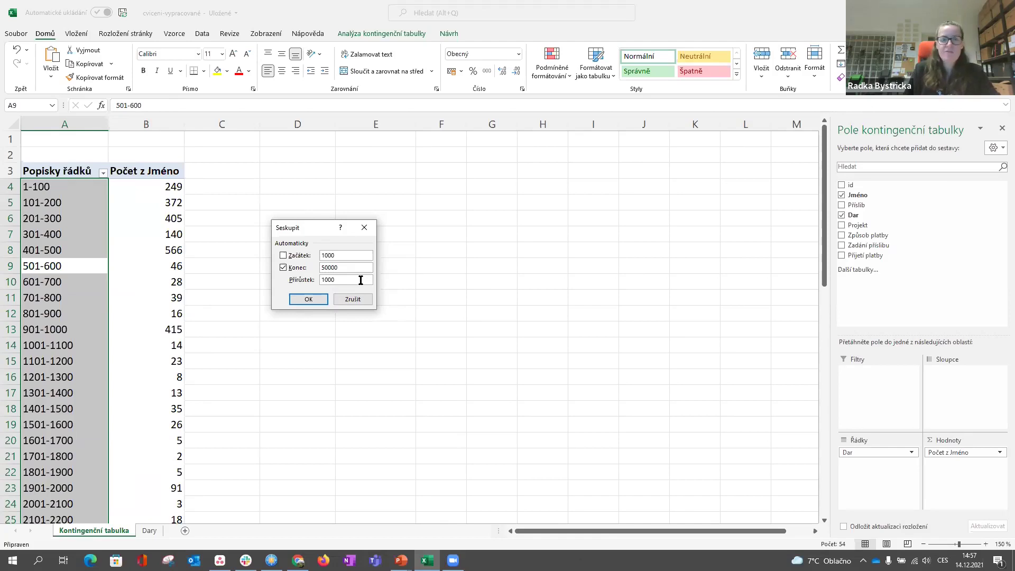
pyautogui.click(363, 275)
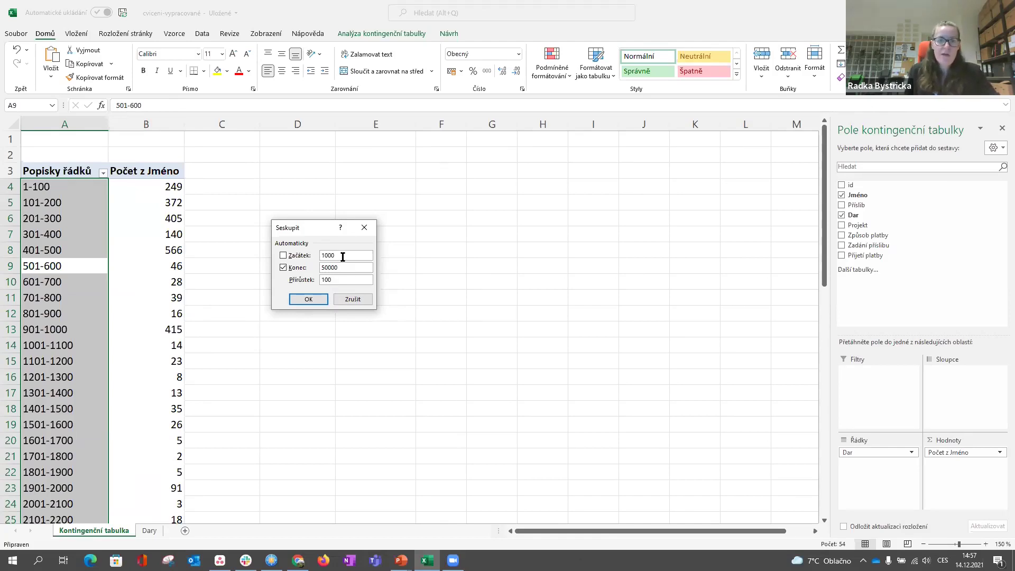
pyautogui.click(356, 256)
pyautogui.press('BackSpace')
pyautogui.press('BackSpace')
pyautogui.press('BackSpace')
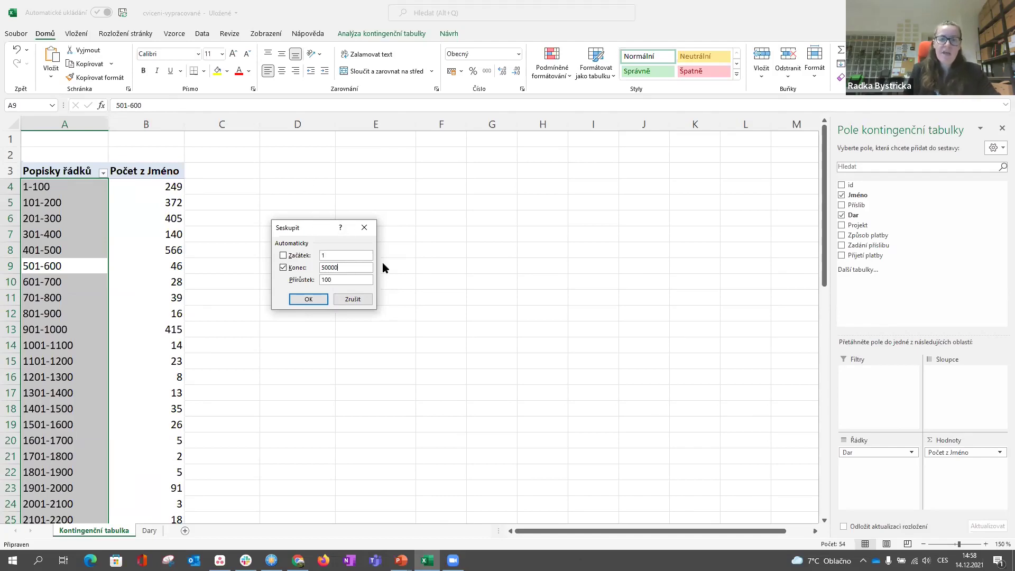
# - Set the end value of the Dar grouping to 5000 and apply it
pyautogui.press('BackSpace')
pyautogui.press('BackSpace')
pyautogui.press('BackSpace')
pyautogui.press('BackSpace')
pyautogui.press('BackSpace')
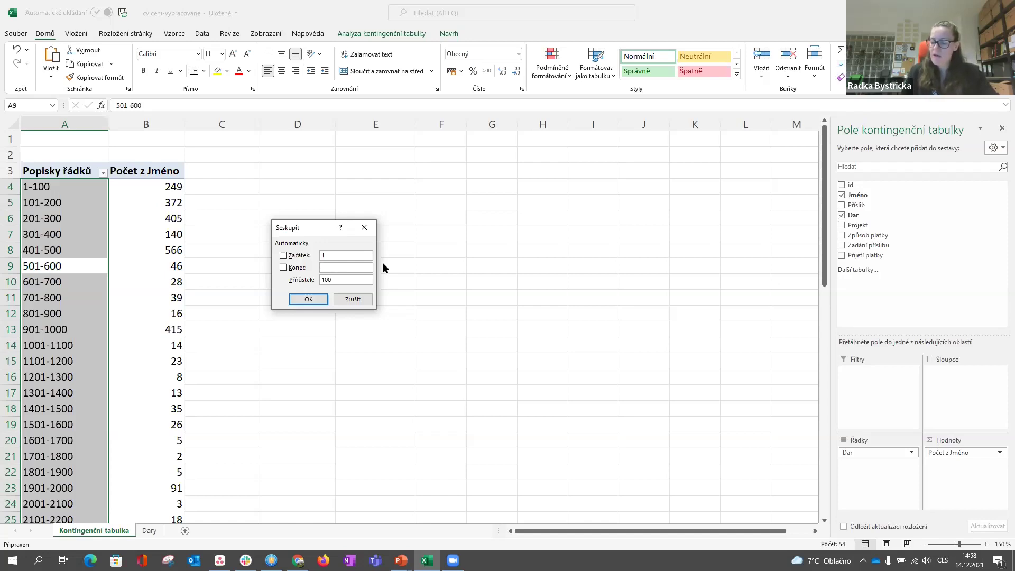
pyautogui.write('5000')
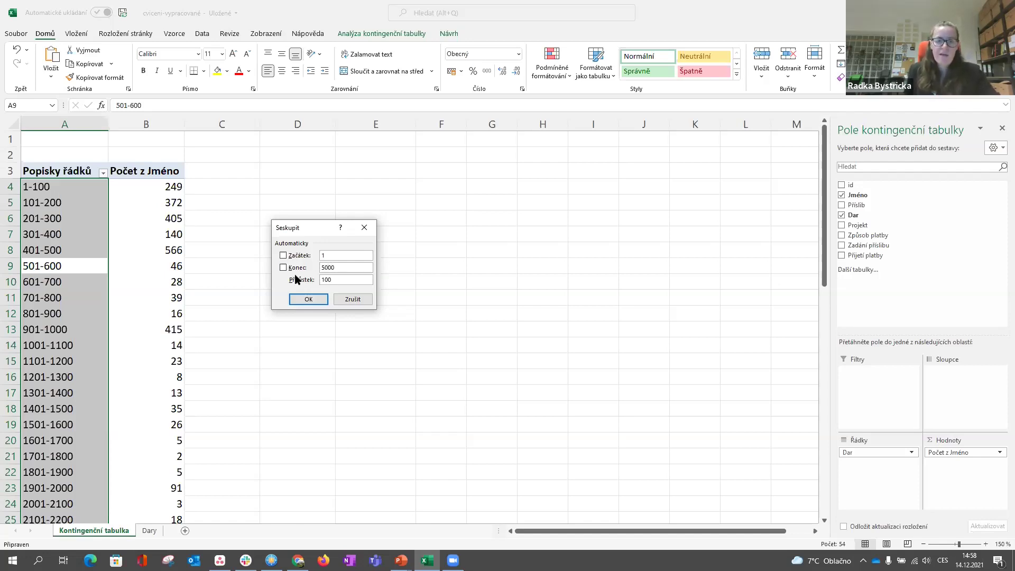
pyautogui.click(308, 299)
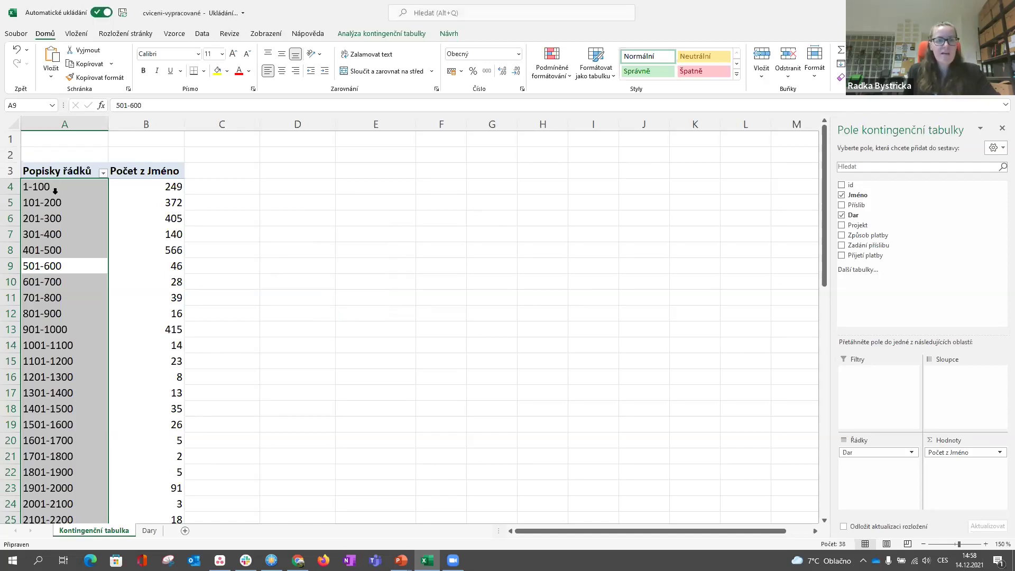
# - Check the last Dar range above 5001 and return to the start of the pivot table
pyautogui.scroll(-10, 55, 182)
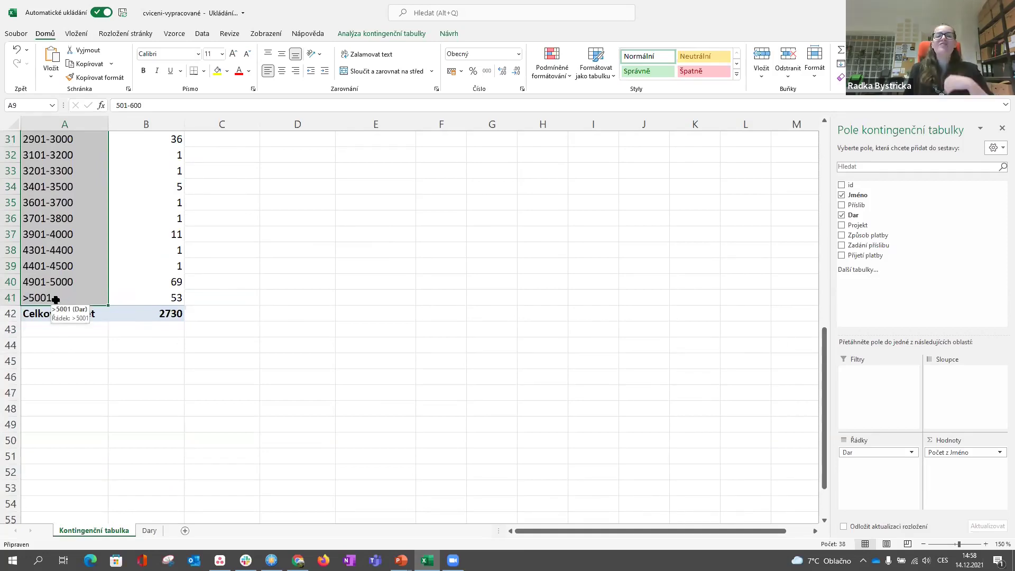
pyautogui.click(60, 298)
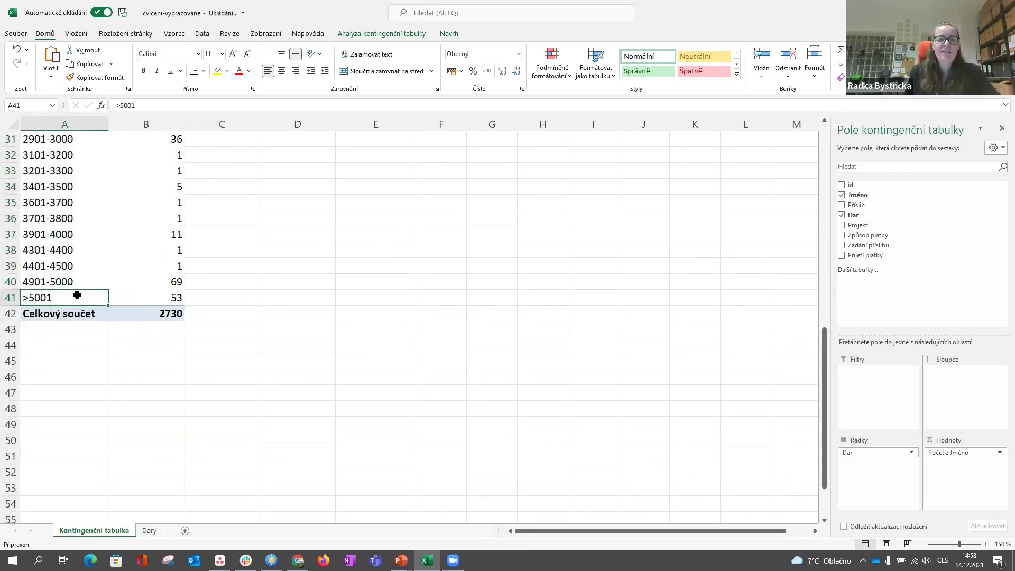
pyautogui.scroll(10, 100, 268)
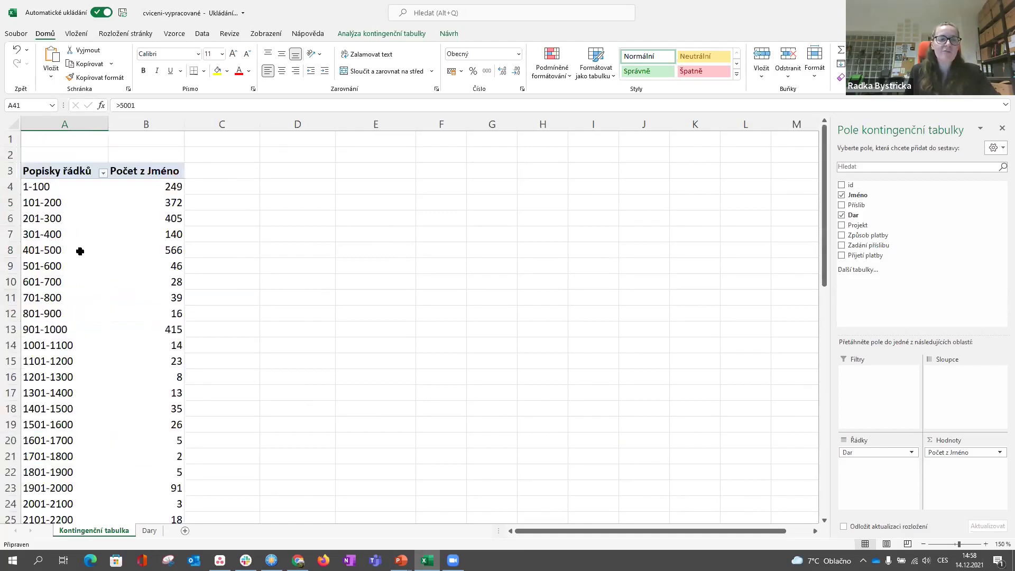
# - Bring up the commands for the 401-500 range in the pivot table's row labels
pyautogui.click(55, 252)
pyautogui.rightClick(55, 256)
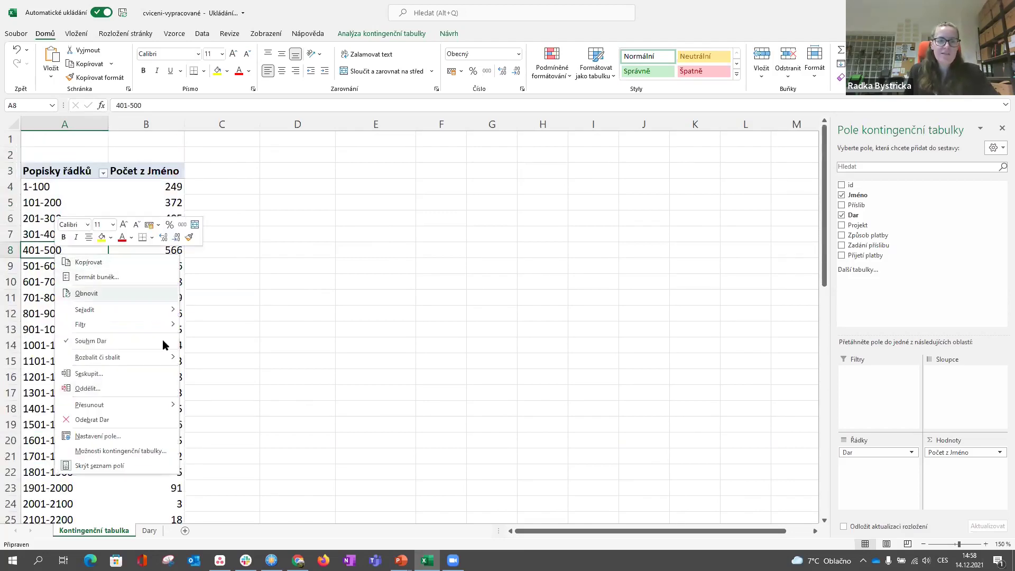
# - Regroup the Dar row labels of the pivot table to start at 1000 with an increment of 1000
pyautogui.click(89, 373)
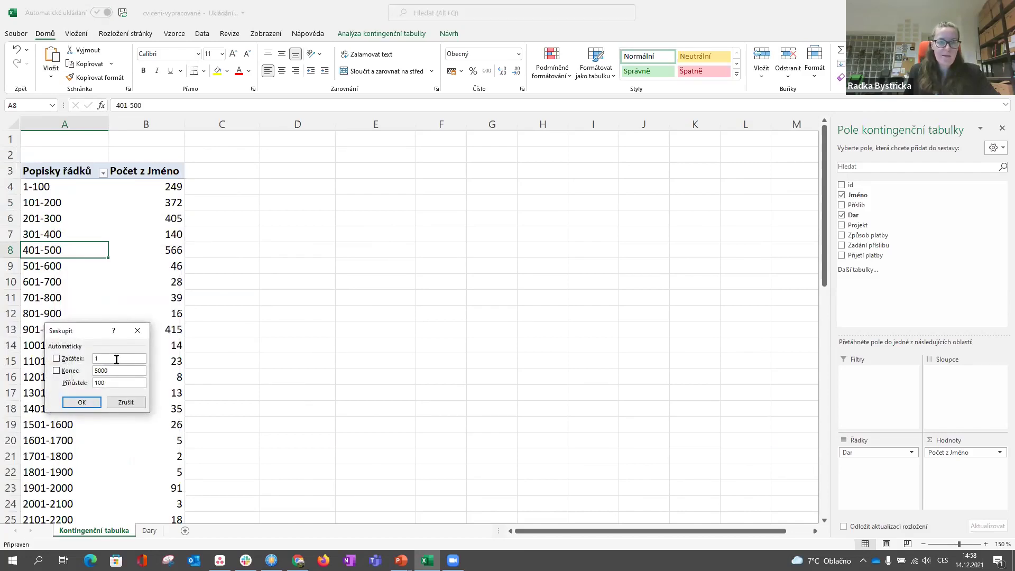
pyautogui.write('000')
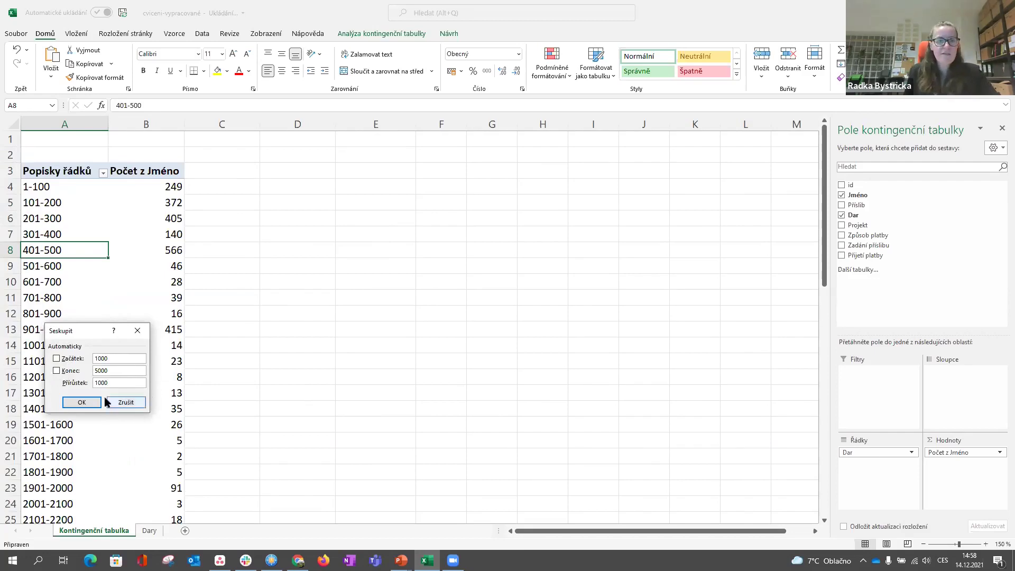
pyautogui.click(82, 402)
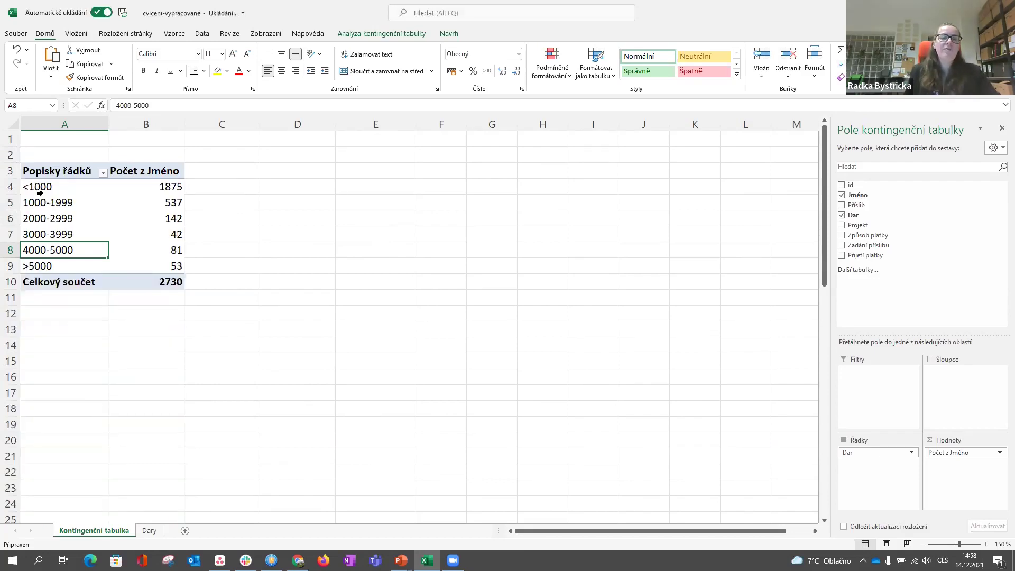
pyautogui.moveTo(181, 186)
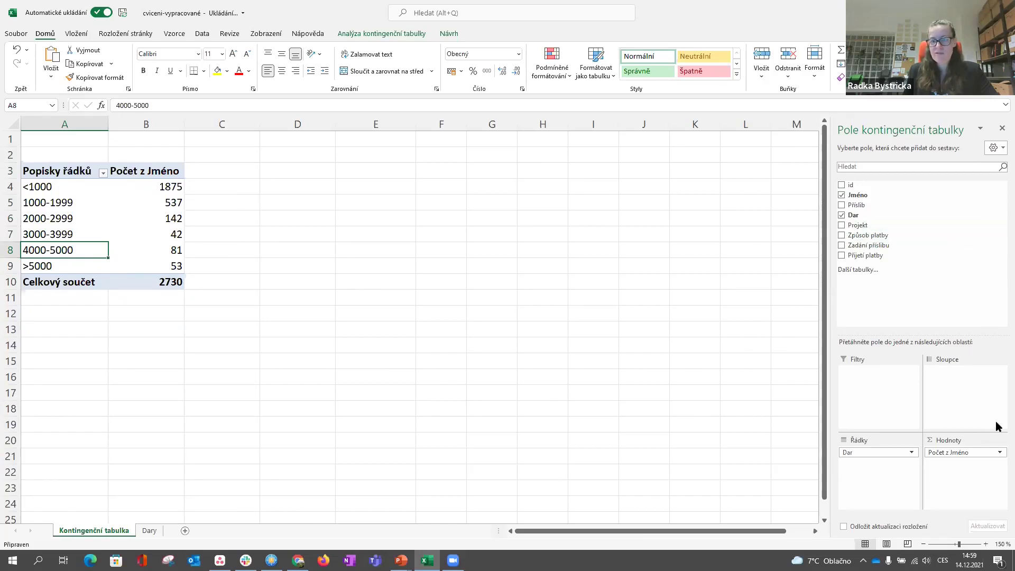
# - Replace the Dar field in the pivot table rows with the Zadání příslibu field
pyautogui.moveTo(880, 457); pyautogui.dragTo(516, 419)
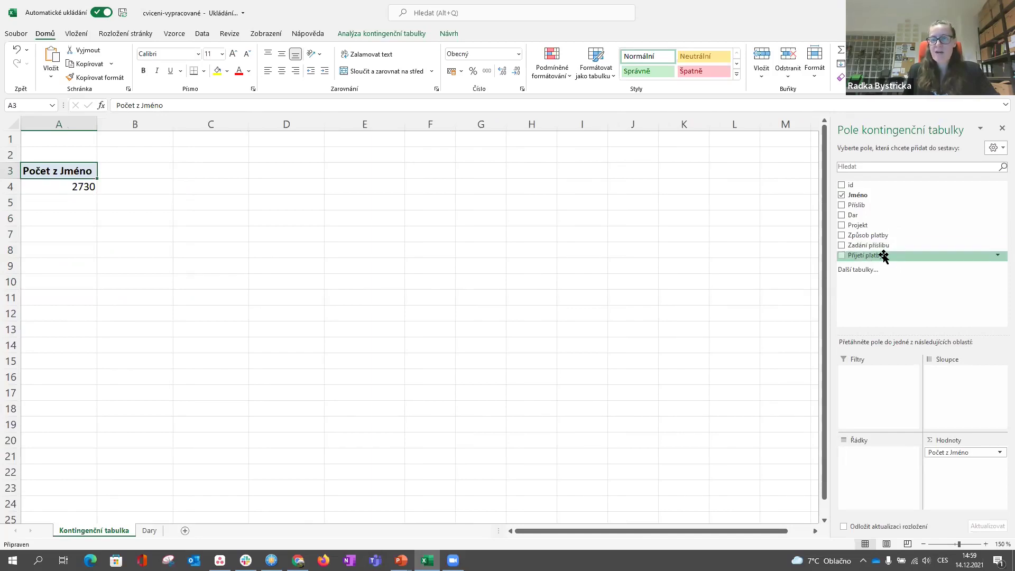
pyautogui.moveTo(888, 247); pyautogui.dragTo(881, 468)
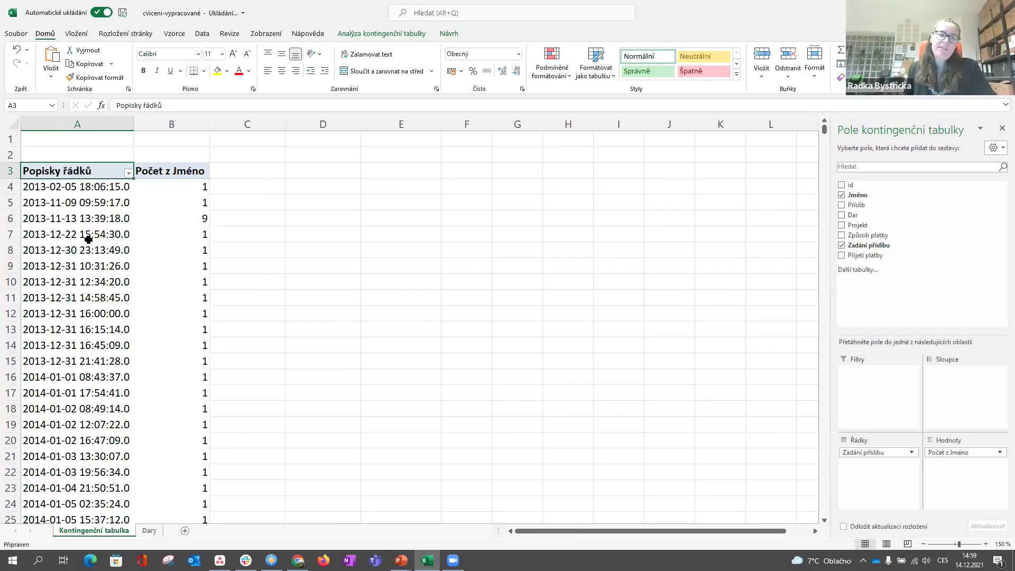
# - Try to group the Zadání příslibu row labels in the pivot table
pyautogui.click(73, 265)
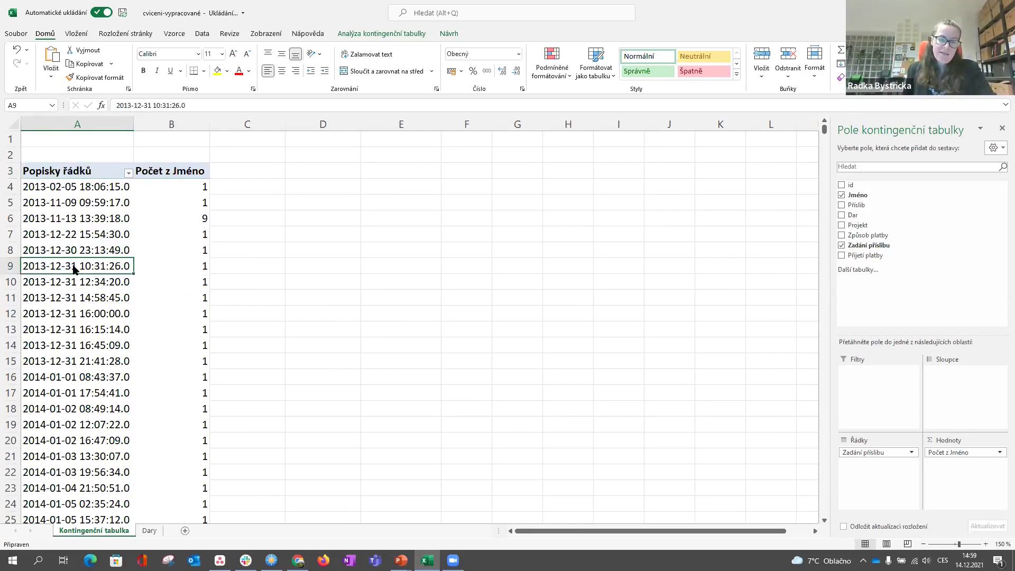
pyautogui.rightClick(73, 265)
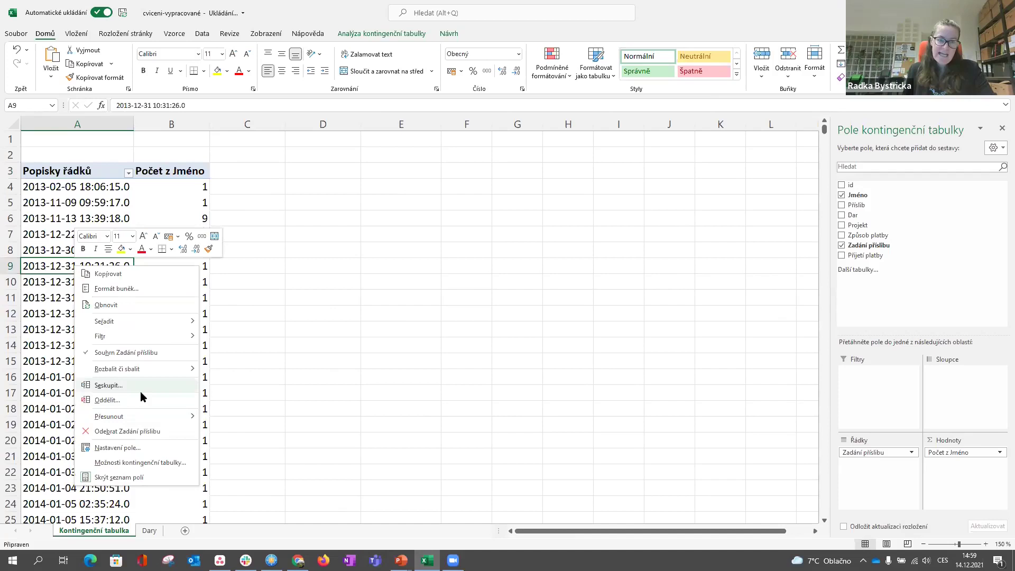
pyautogui.click(108, 385)
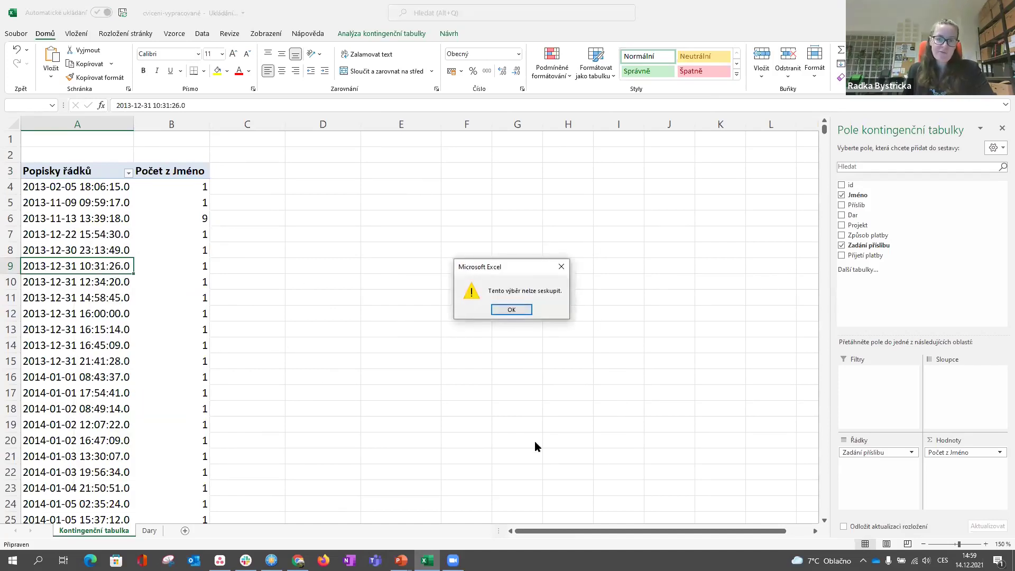
pyautogui.click(522, 310)
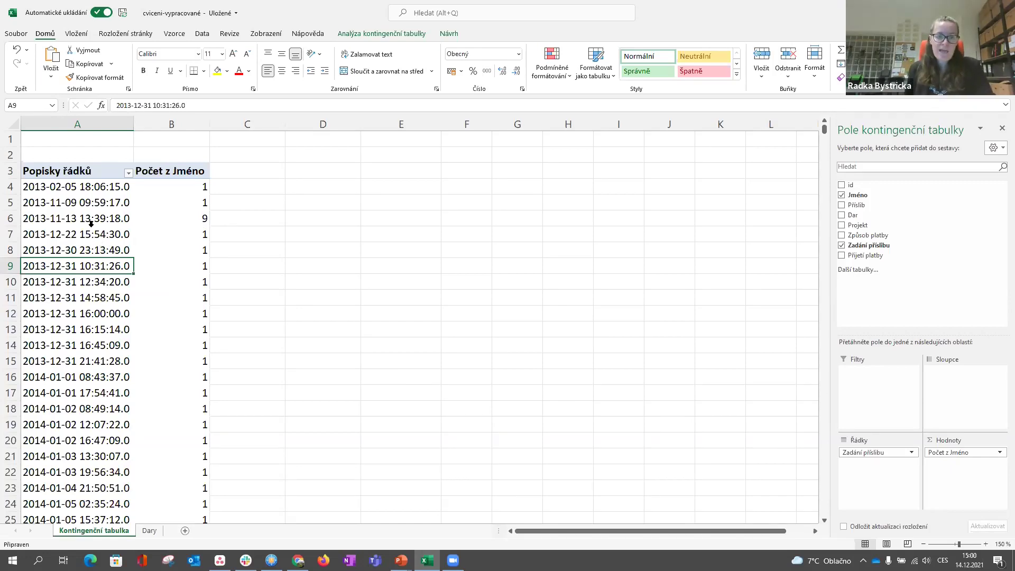
# - Check which number formats are offered for the first Zadání příslibu date on the Dary sheet
pyautogui.click(150, 531)
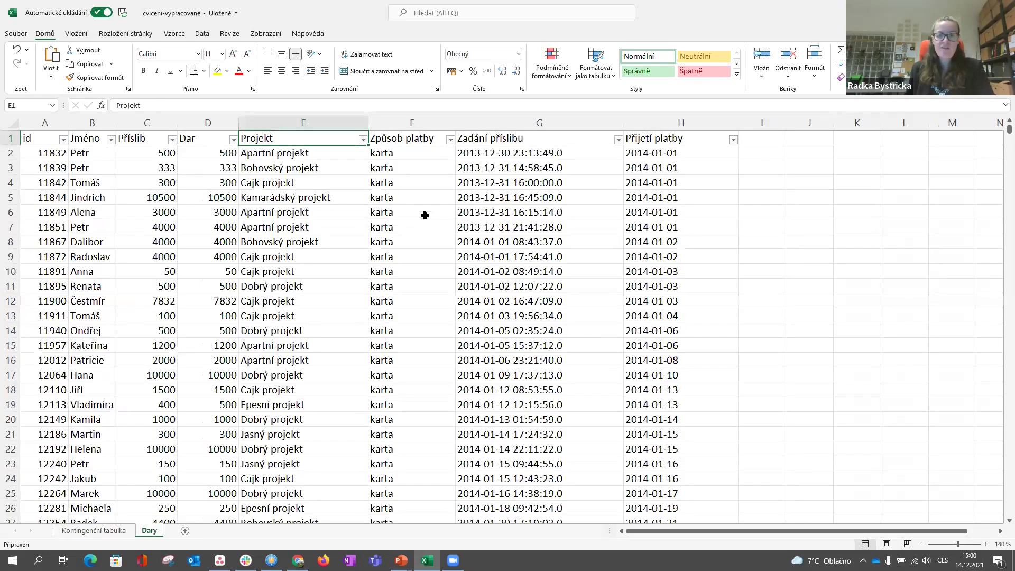
pyautogui.click(582, 153)
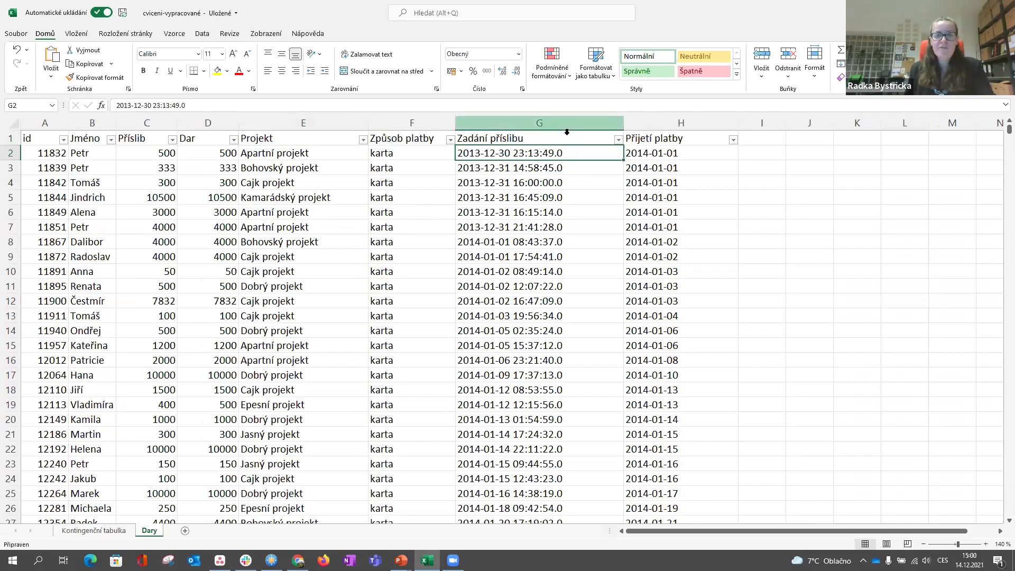
pyautogui.click(519, 54)
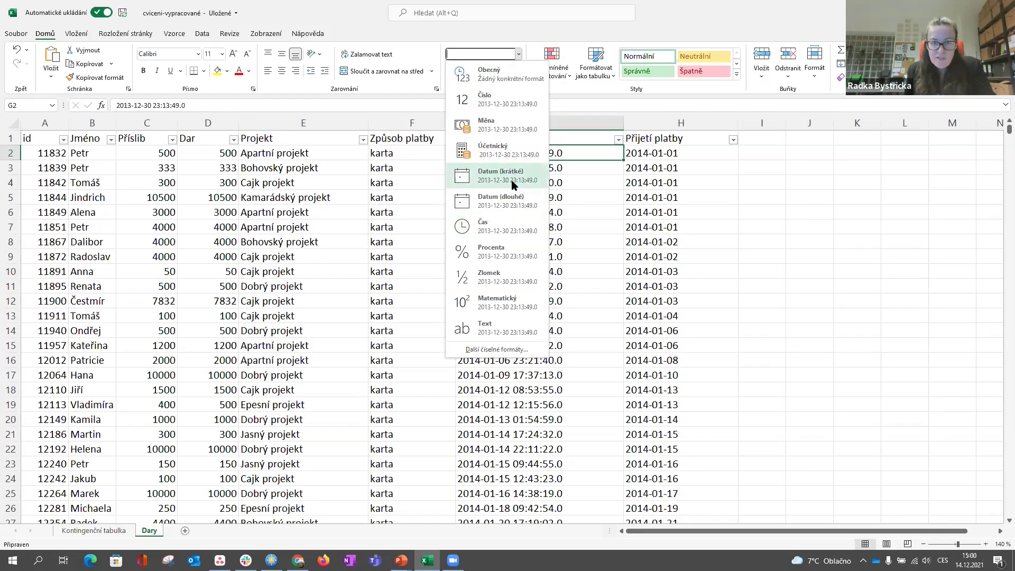
pyautogui.click(744, 218)
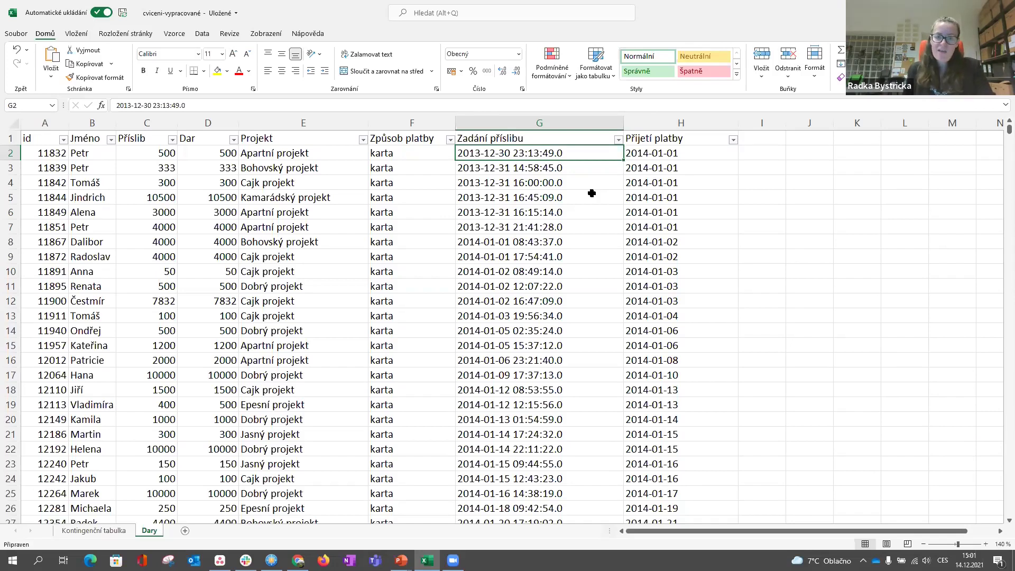
# - Examine the stored contents of the first few cells in the Zadání příslibu column
pyautogui.click(580, 224)
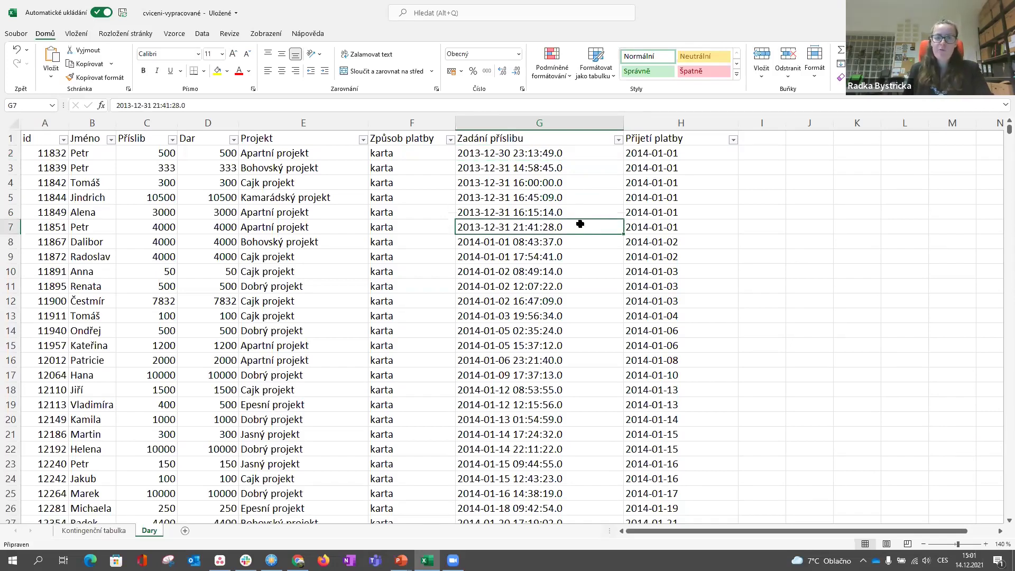
pyautogui.click(581, 153)
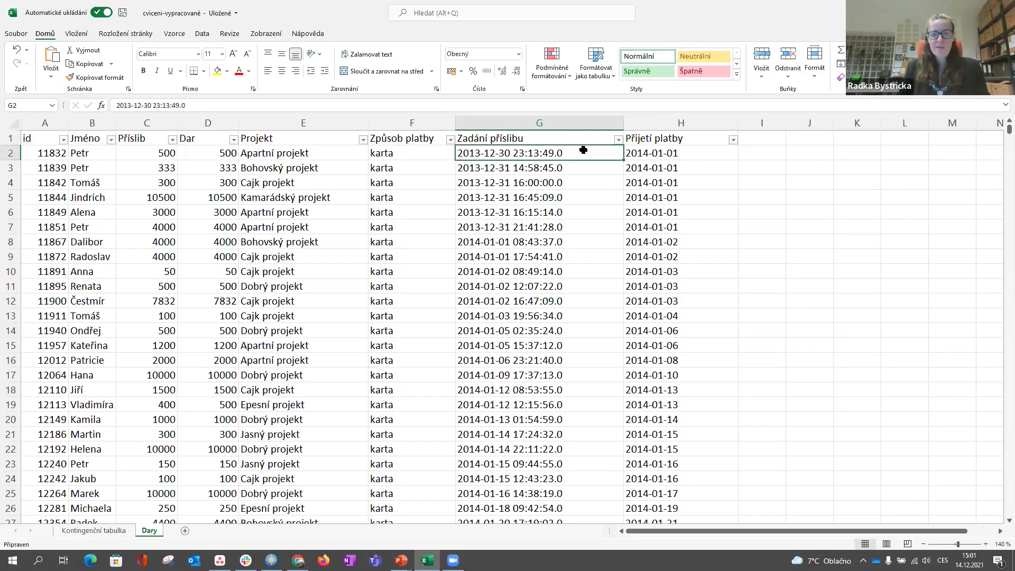
pyautogui.press('Down')
pyautogui.press('Down')
pyautogui.press('Up')
pyautogui.press('Up')
pyautogui.press('Down')
pyautogui.press('Down')
pyautogui.press('Down')
pyautogui.press('Up')
pyautogui.press('Up')
pyautogui.press('Up')
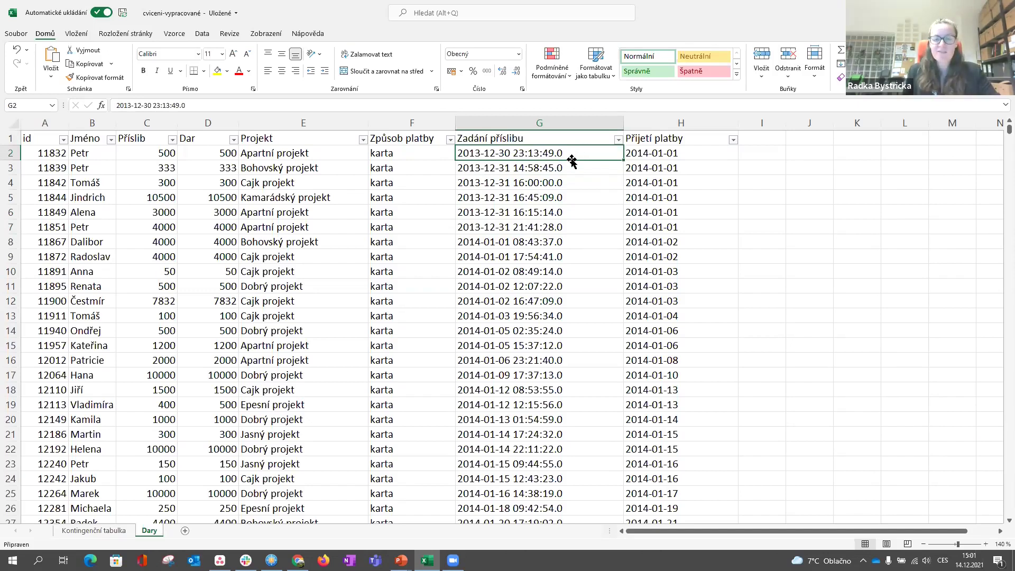
# - Replace every ".0" in the Zadání příslibu column with nothing
pyautogui.click(557, 119)
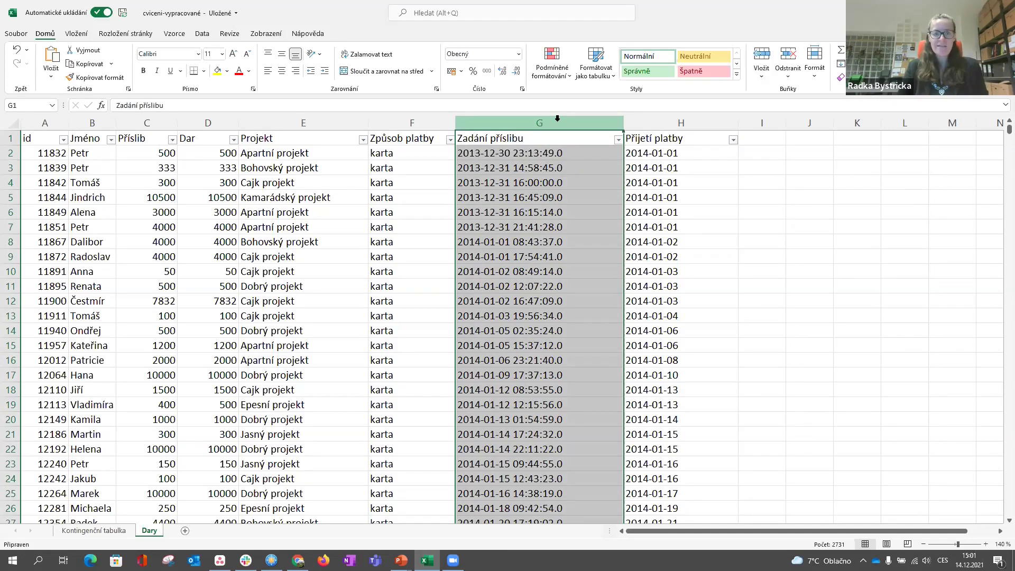
pyautogui.hotkey('ctrl', 'h')
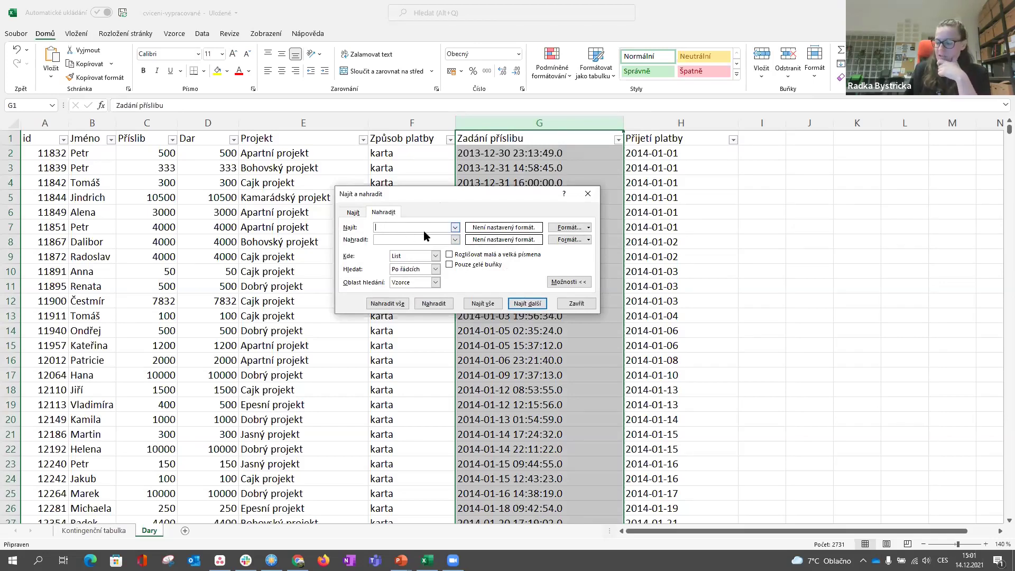
pyautogui.write('.0')
pyautogui.click(416, 239)
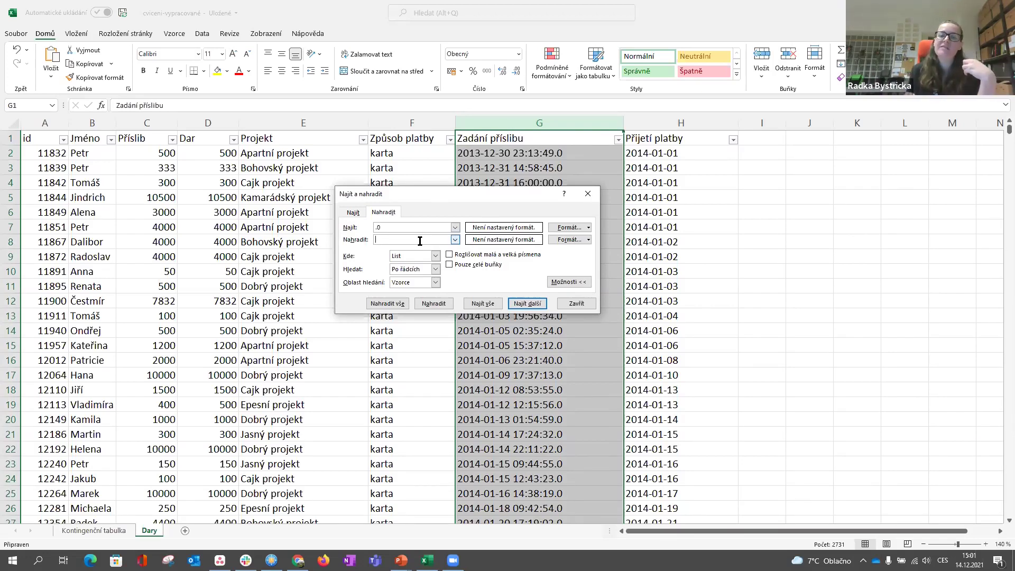
pyautogui.click(382, 303)
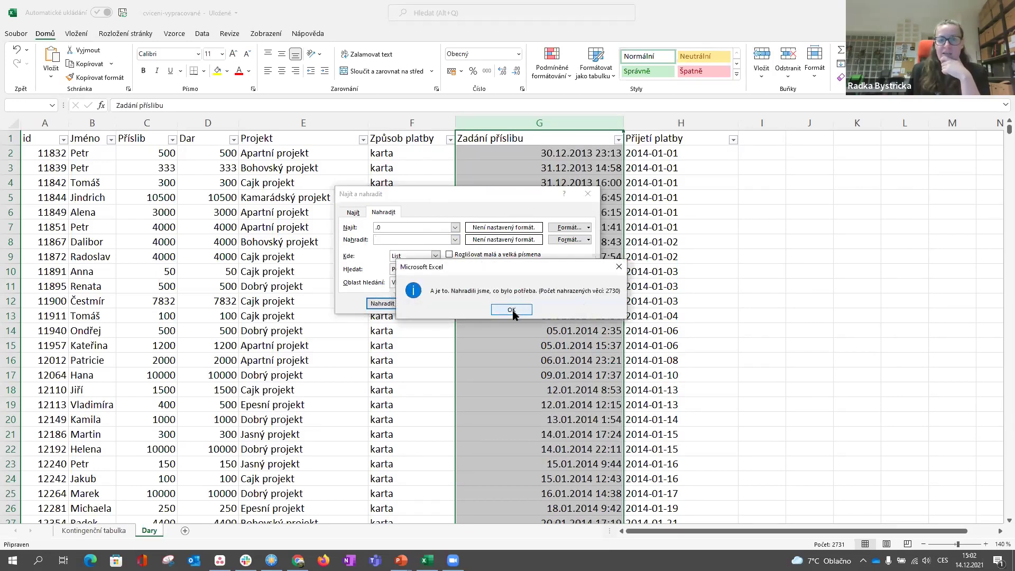
pyautogui.click(511, 310)
pyautogui.click(575, 309)
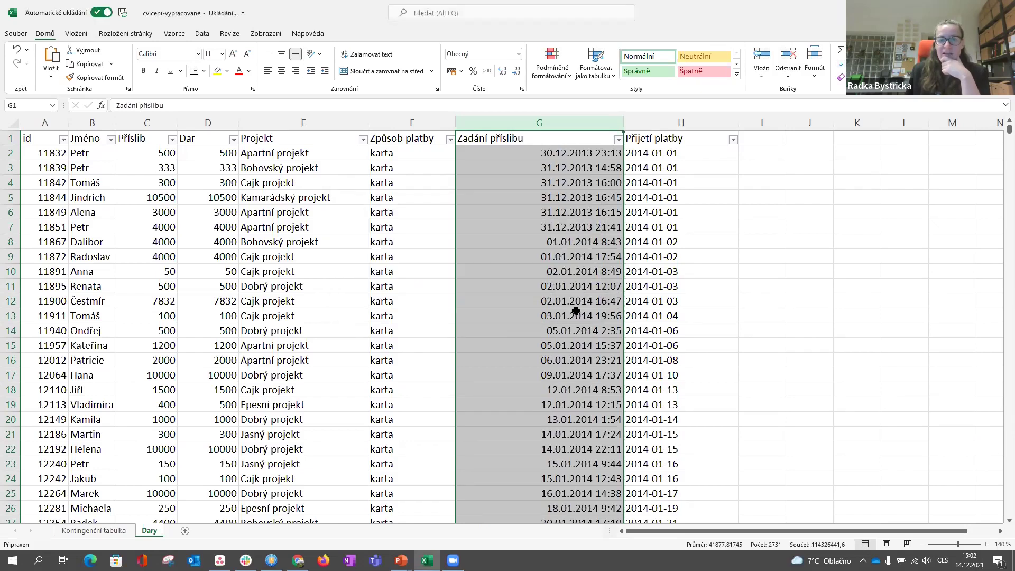
# - Format all Zadání příslibu entries from G2 down to the last record as short dates
pyautogui.click(530, 179)
pyautogui.click(559, 152)
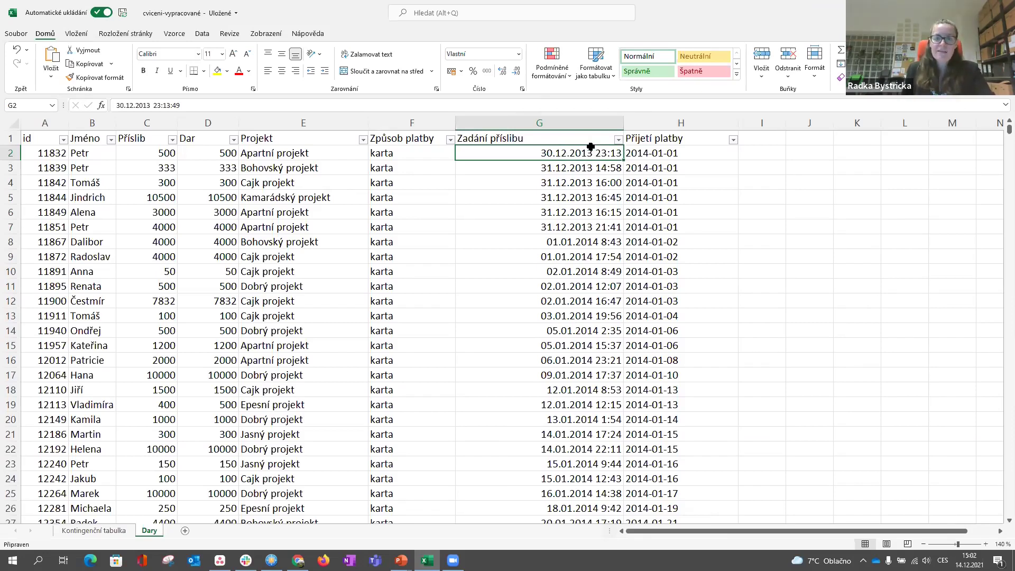
pyautogui.press('Down')
pyautogui.press('Down')
pyautogui.scroll(-8, 580, 211)
pyautogui.scroll(8, 580, 206)
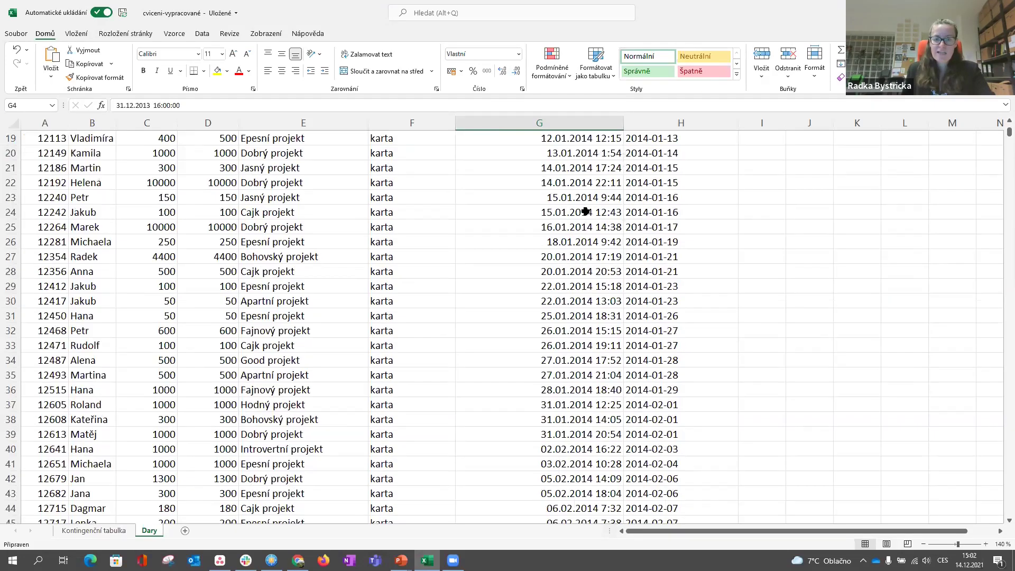
pyautogui.click(567, 154)
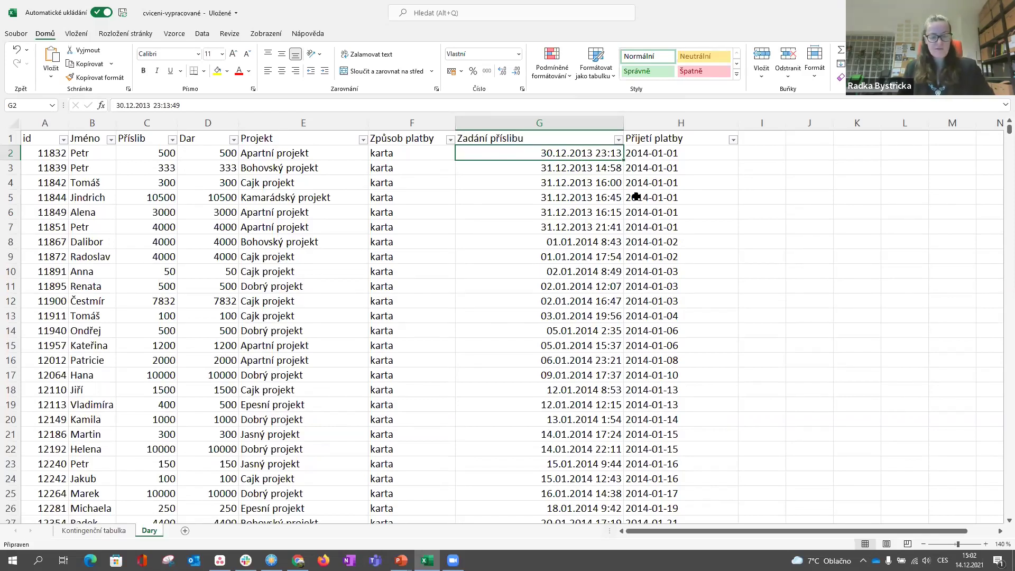
pyautogui.hotkey('ctrl', 'shift', 'Down')
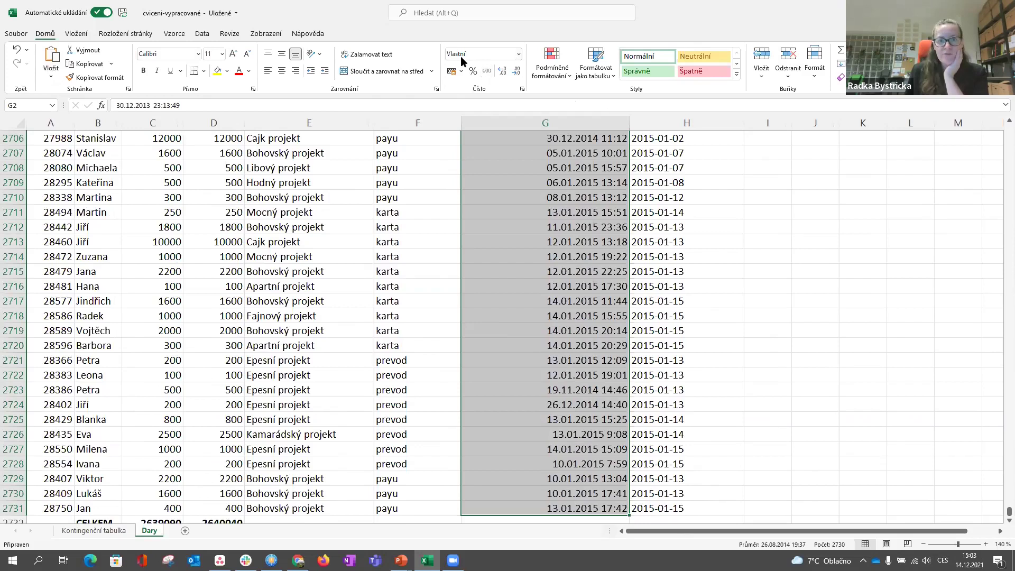
pyautogui.click(518, 54)
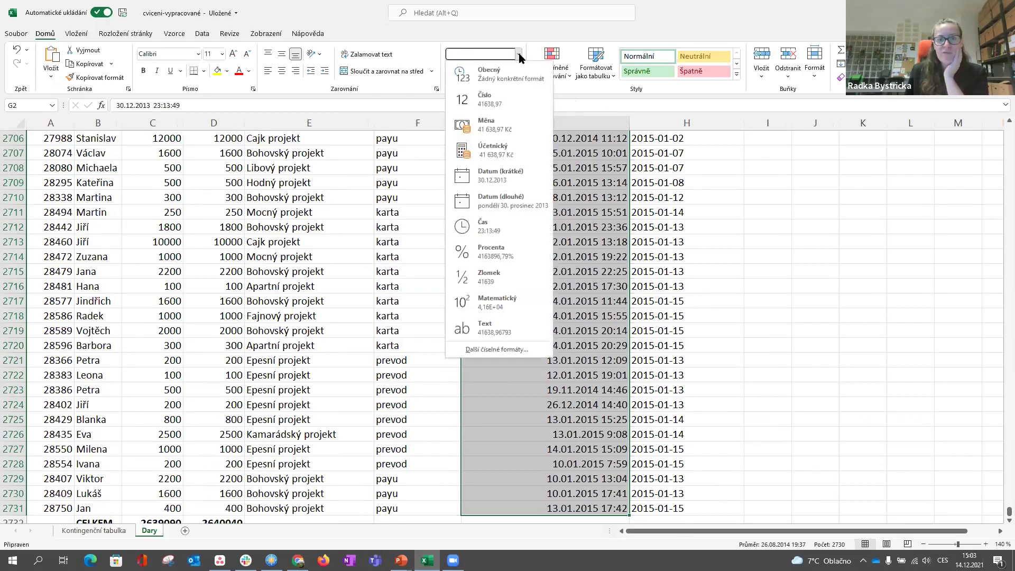
pyautogui.click(504, 176)
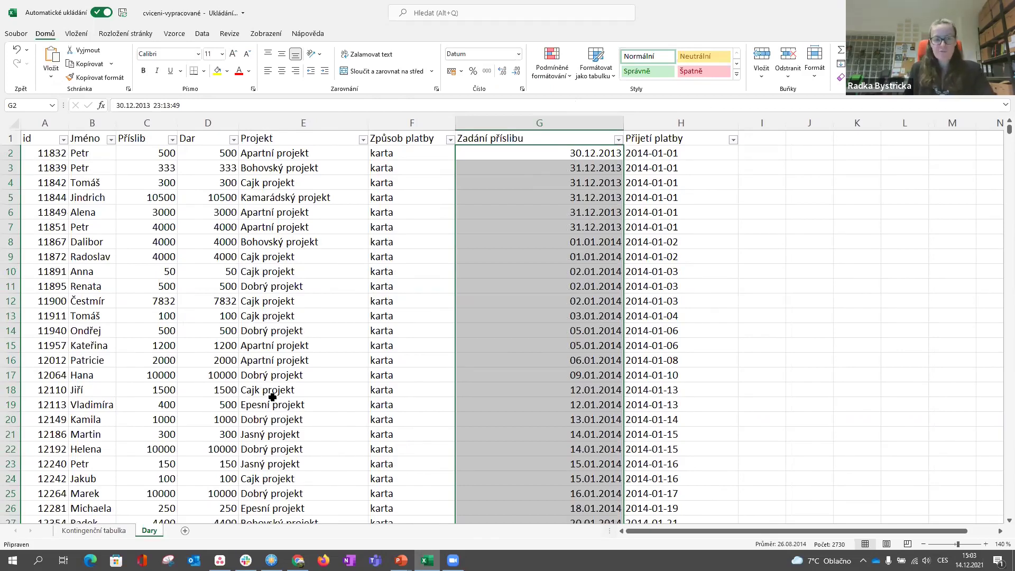
# - Refresh the pivot table with the converted Zadání příslibu dates and compare it with the Dary sheet
pyautogui.click(103, 531)
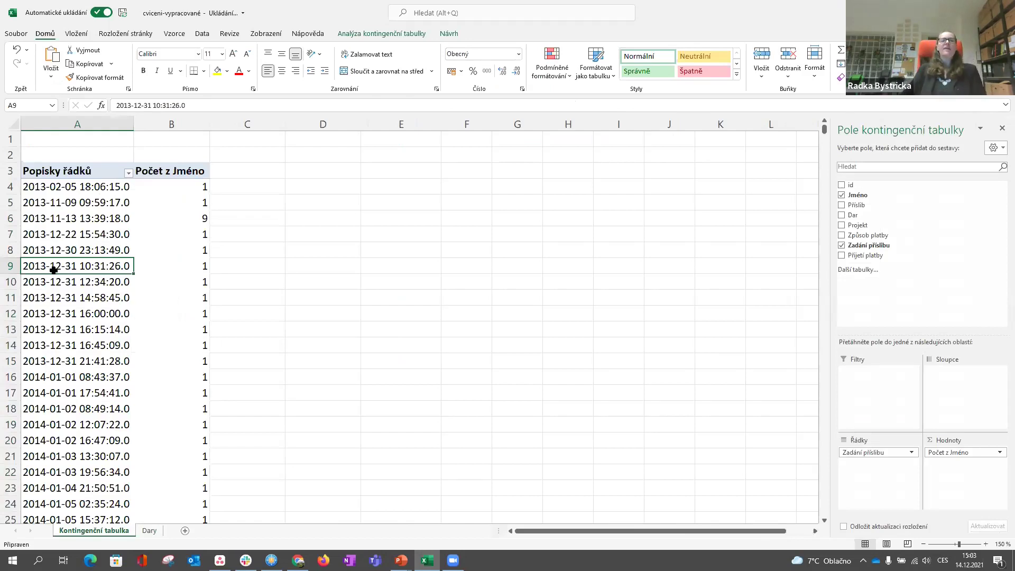
pyautogui.click(79, 247)
pyautogui.hotkey('ctrl', 'space')
pyautogui.keyDown('ctrl'); pyautogui.click(92, 343); pyautogui.keyUp('ctrl')
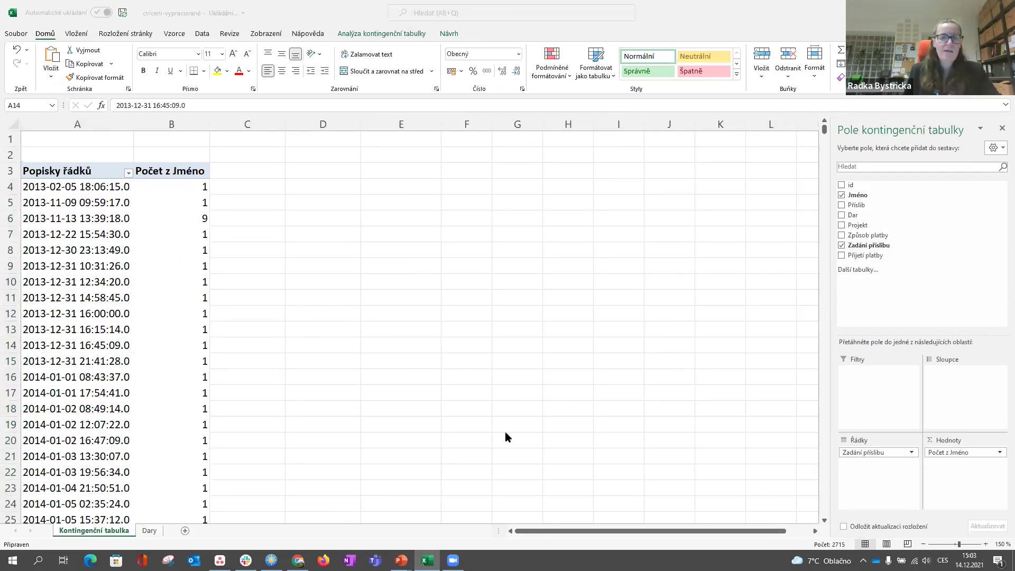
pyautogui.click(369, 33)
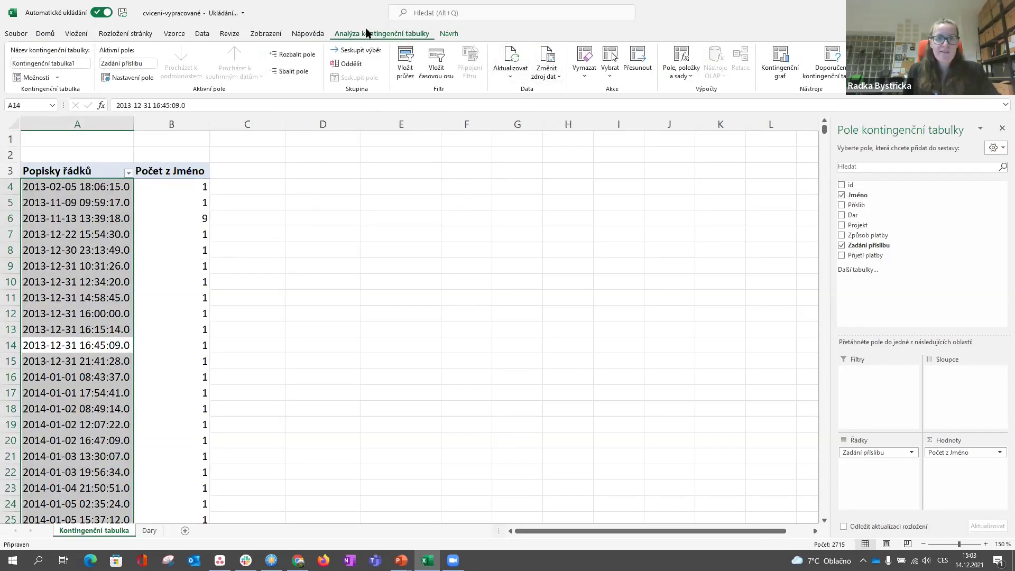
pyautogui.click(163, 217)
pyautogui.click(123, 218)
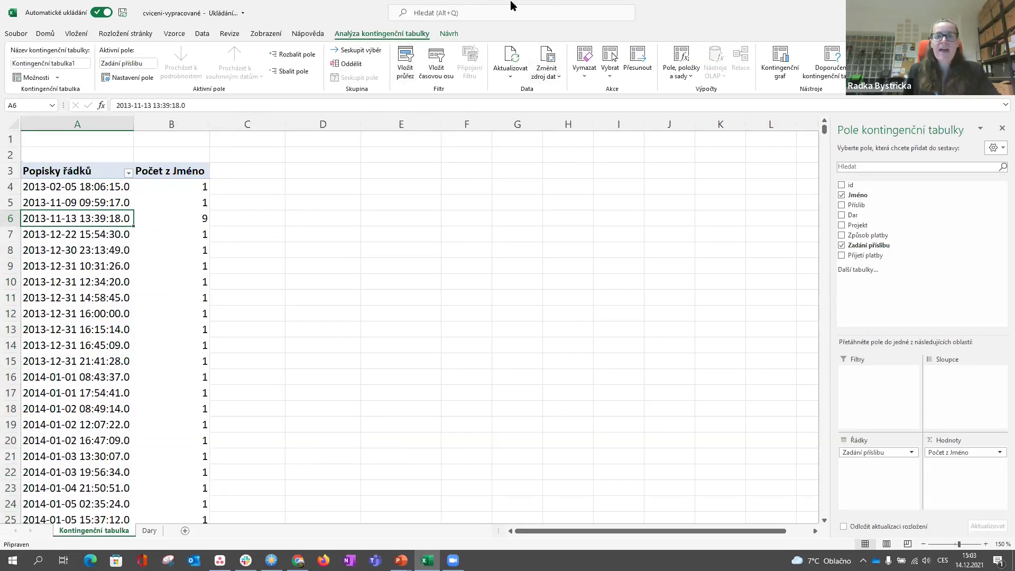
pyautogui.click(512, 60)
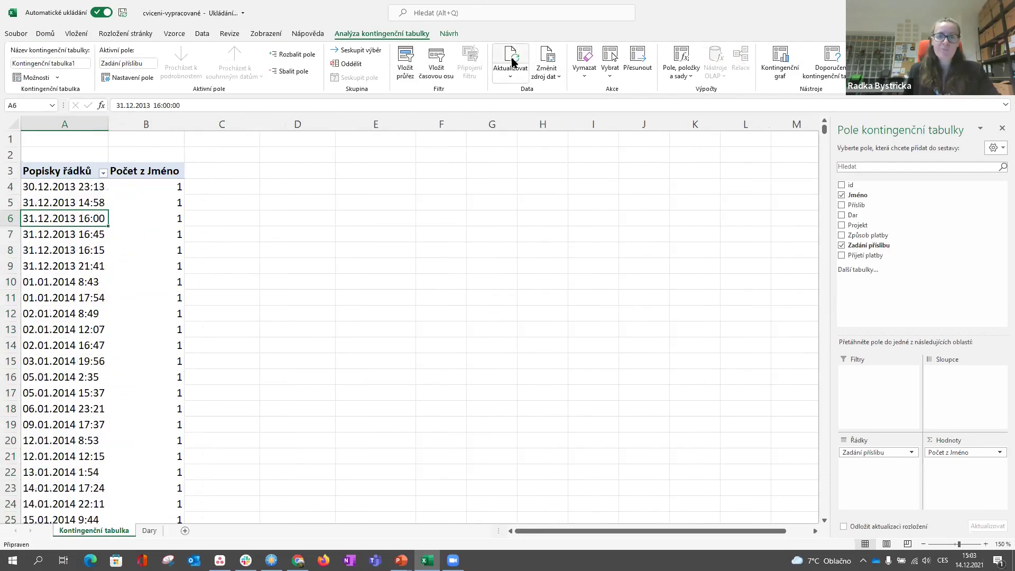
pyautogui.click(149, 531)
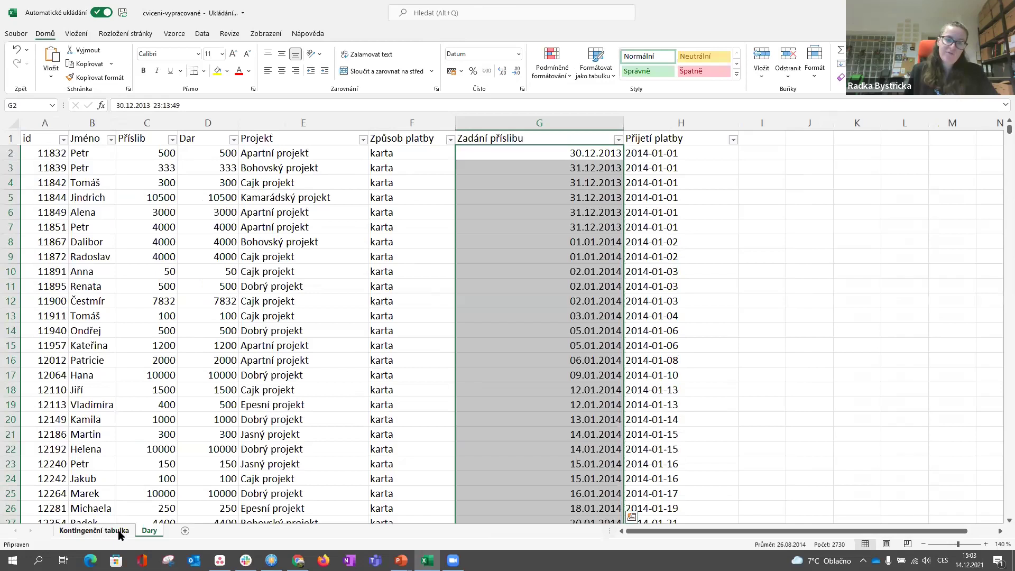
pyautogui.click(94, 530)
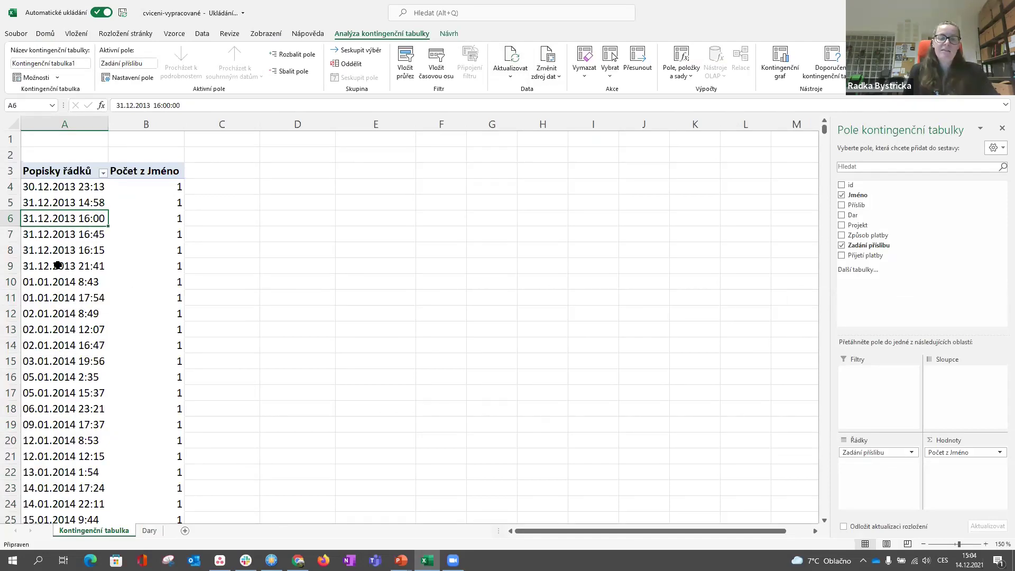
# - Try to group the Zadání příslibu dates in the pivot table and refresh all its data
pyautogui.rightClick(56, 253)
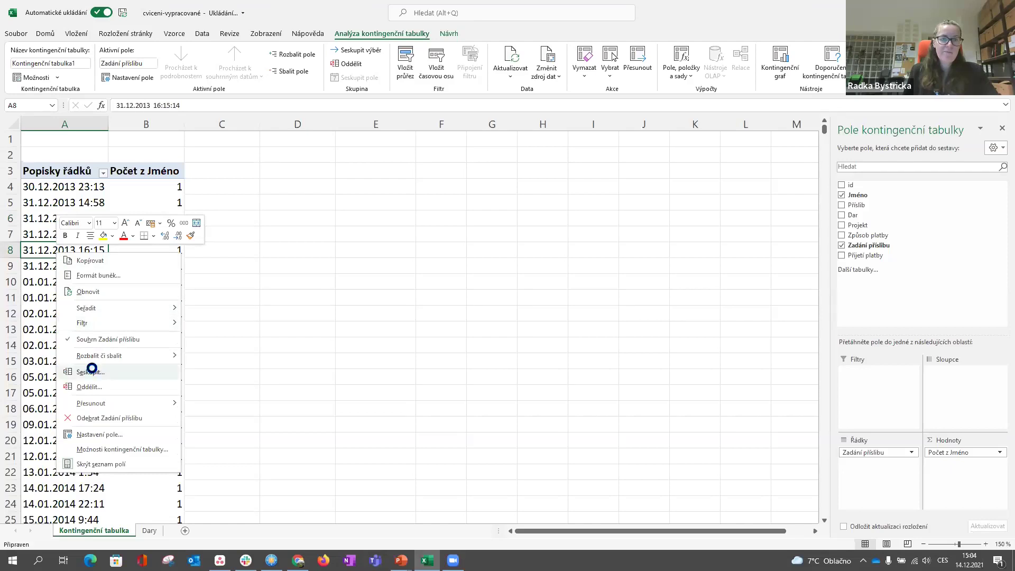
pyautogui.click(92, 370)
pyautogui.click(511, 311)
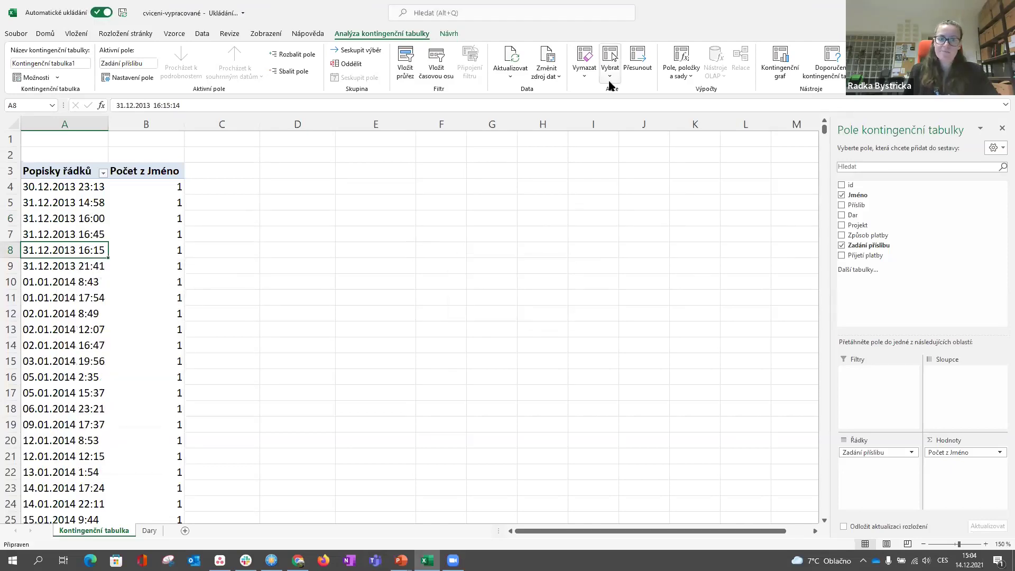
pyautogui.click(509, 76)
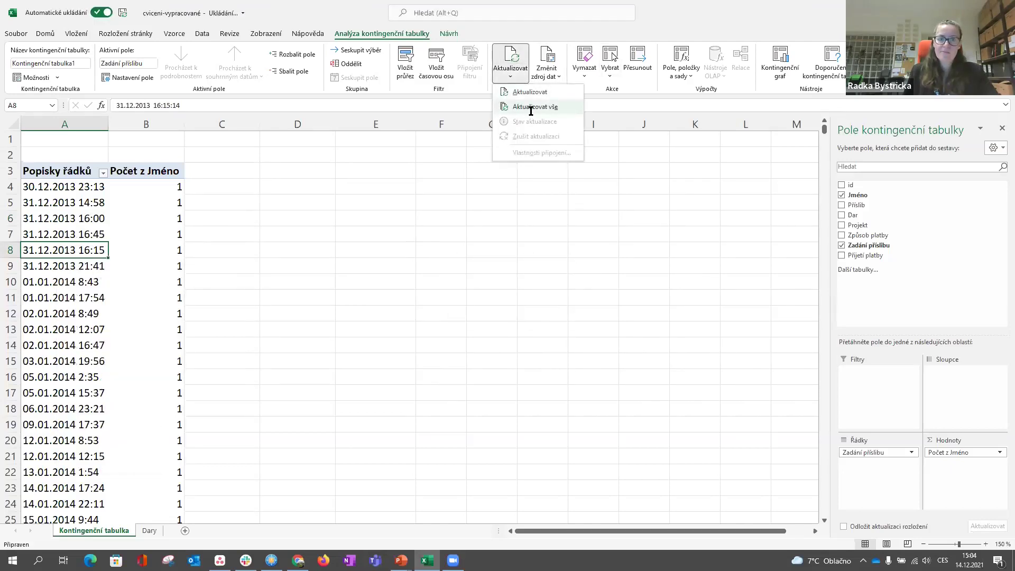
pyautogui.click(530, 108)
# - Group the Zadání příslibu dates in the pivot table rows by months and years
pyautogui.click(69, 287)
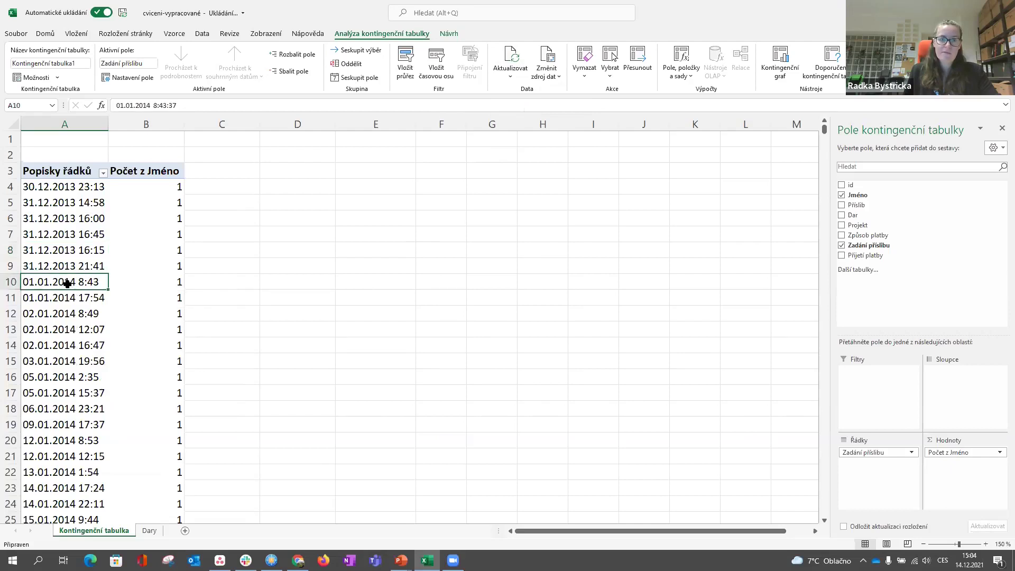
pyautogui.rightClick(69, 285)
pyautogui.click(105, 402)
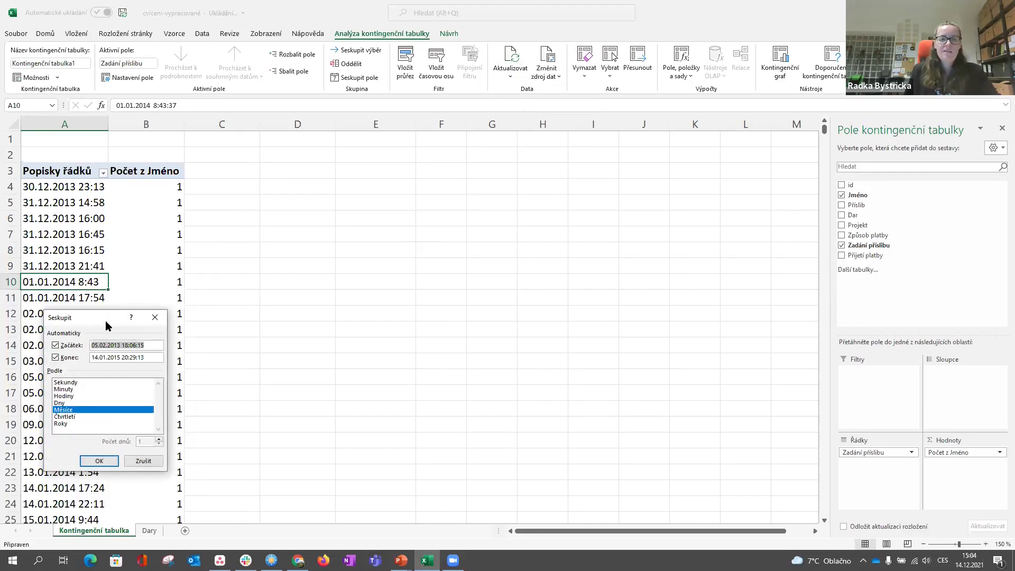
pyautogui.moveTo(106, 320); pyautogui.dragTo(321, 181)
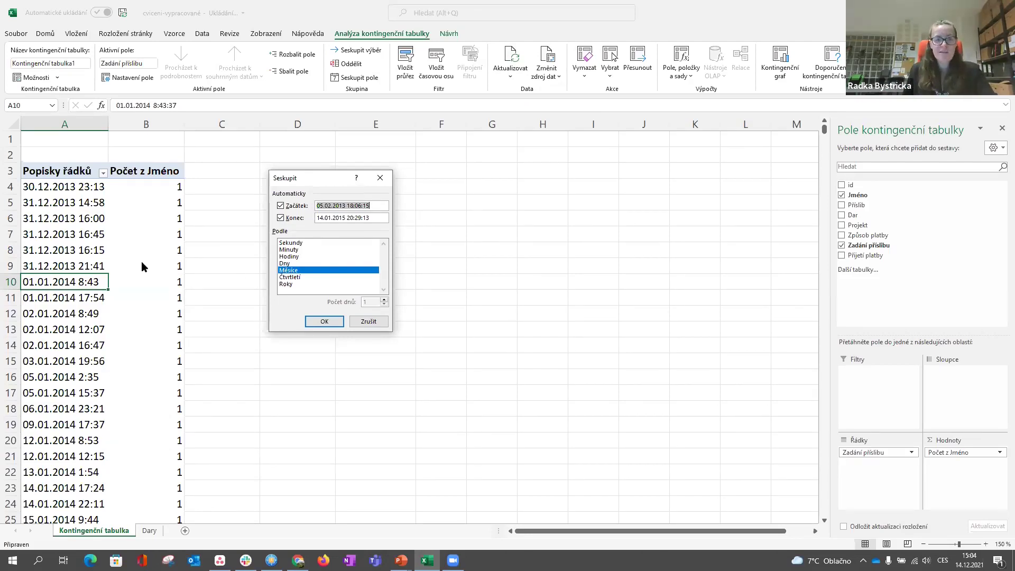
pyautogui.click(313, 284)
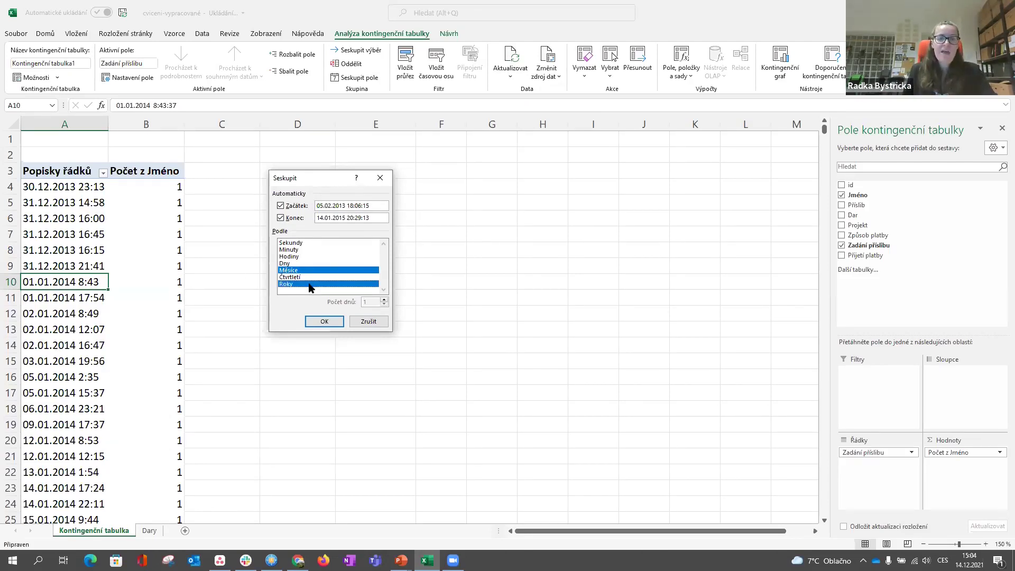
pyautogui.click(292, 263)
pyautogui.click(292, 257)
pyautogui.click(293, 256)
pyautogui.click(291, 264)
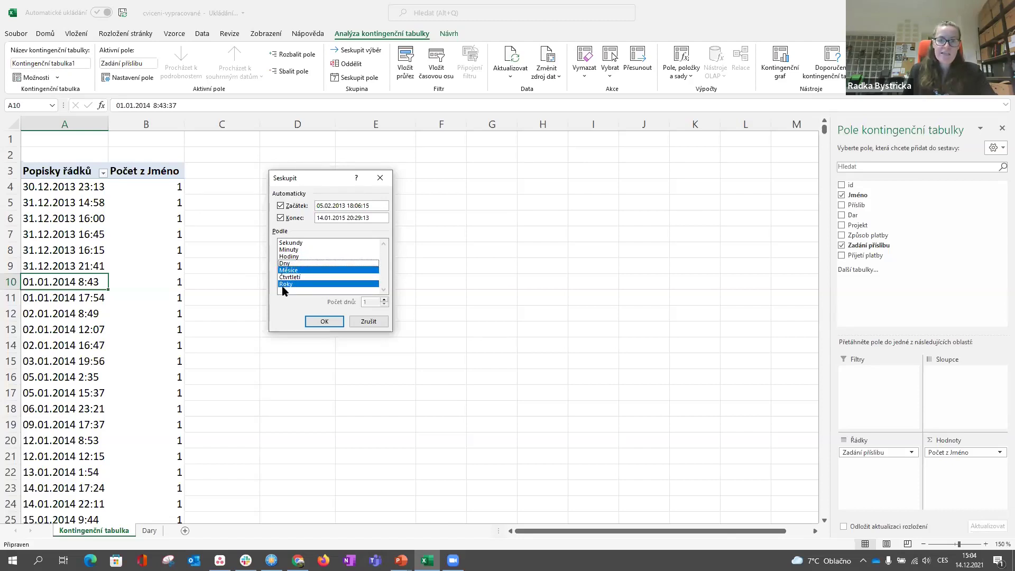
pyautogui.click(331, 324)
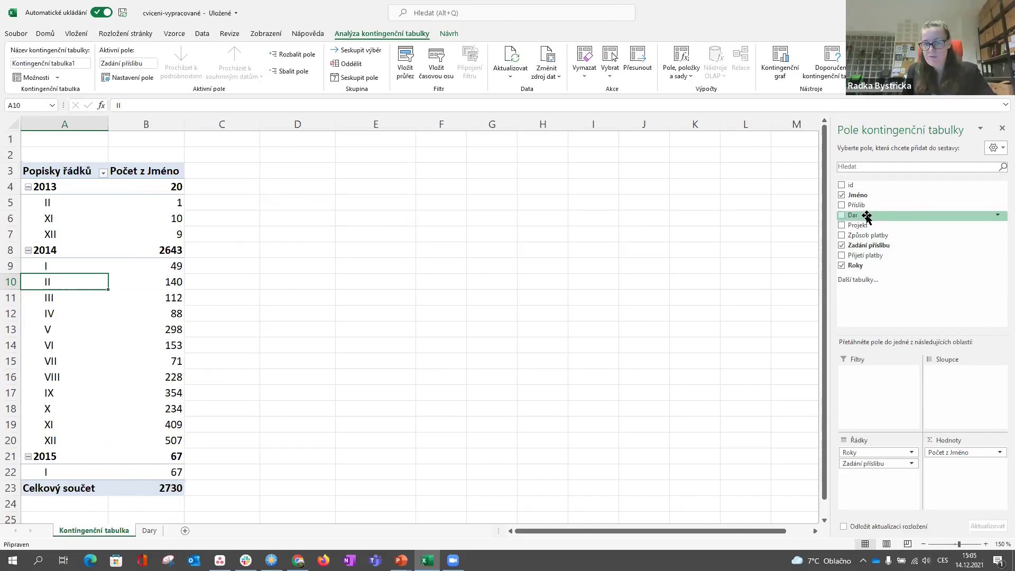
# - Add the Dar field to the pivot table values and summarize it as a sum
pyautogui.moveTo(866, 217); pyautogui.dragTo(956, 470)
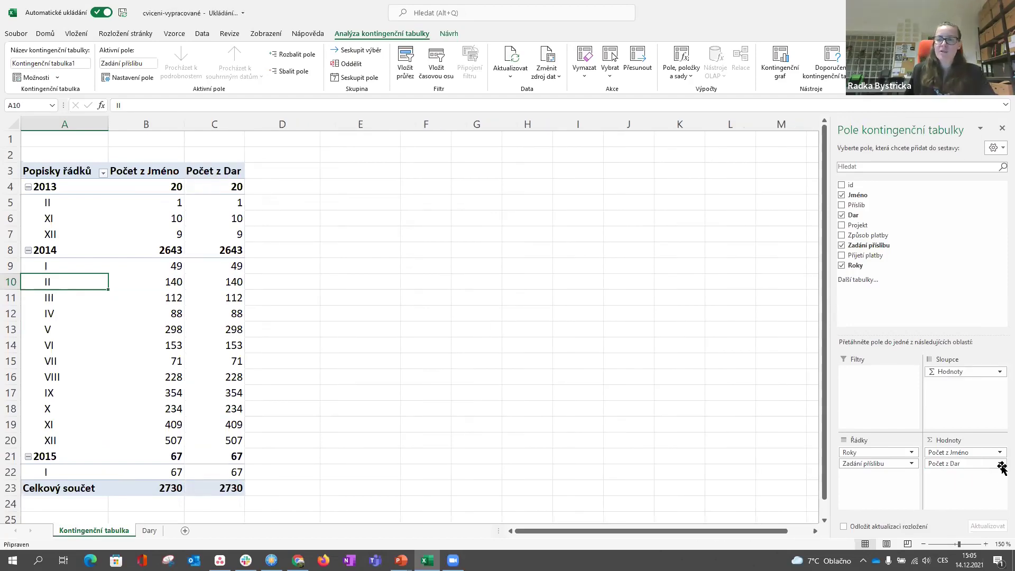
pyautogui.click(970, 463)
pyautogui.click(951, 451)
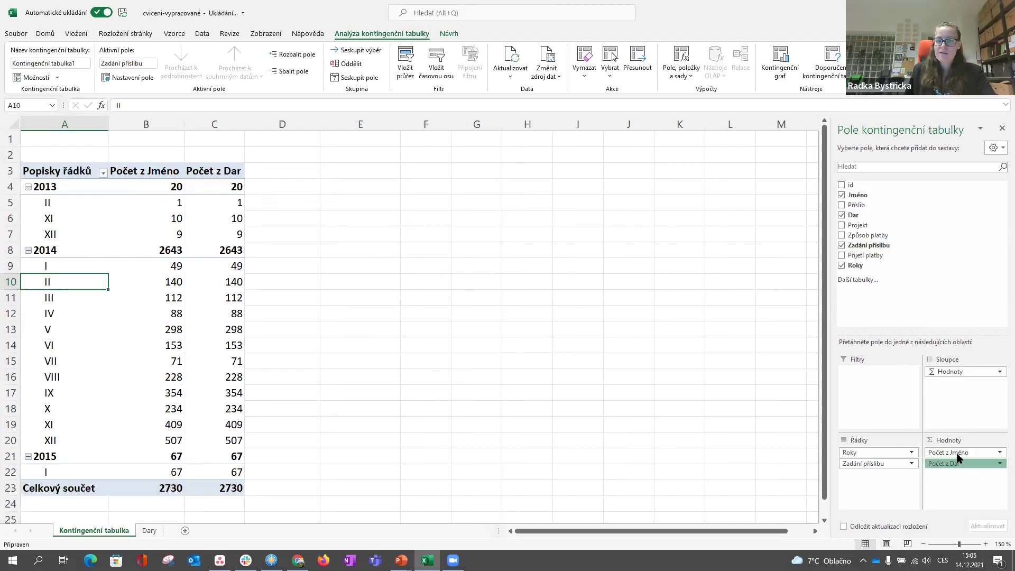
pyautogui.click(399, 242)
pyautogui.click(480, 305)
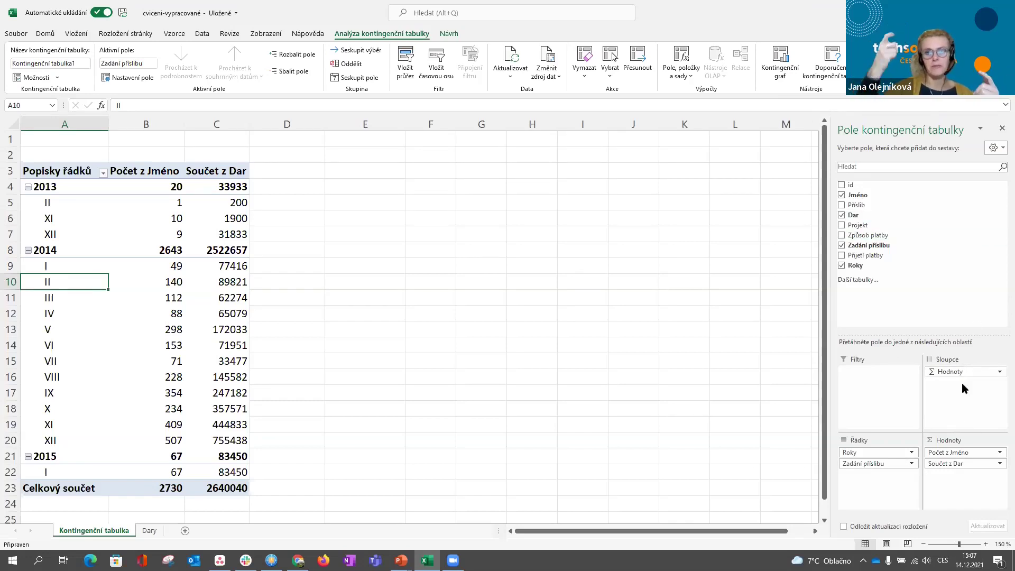
# - Remove all fields from the pivot table's values and rows, including Roky and Zadání příslibu
pyautogui.moveTo(957, 455); pyautogui.dragTo(940, 334)
pyautogui.moveTo(952, 441); pyautogui.dragTo(912, 315)
pyautogui.moveTo(854, 462); pyautogui.dragTo(873, 314)
pyautogui.click(855, 265)
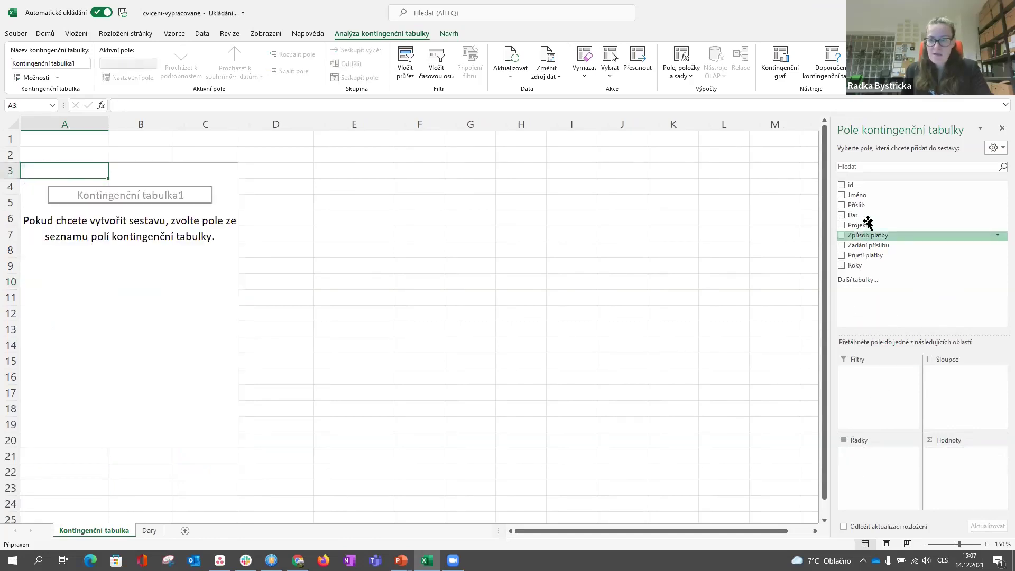
# - Add the Jméno field to the pivot table rows and look through the resulting name list to its end
pyautogui.moveTo(857, 199); pyautogui.dragTo(857, 452)
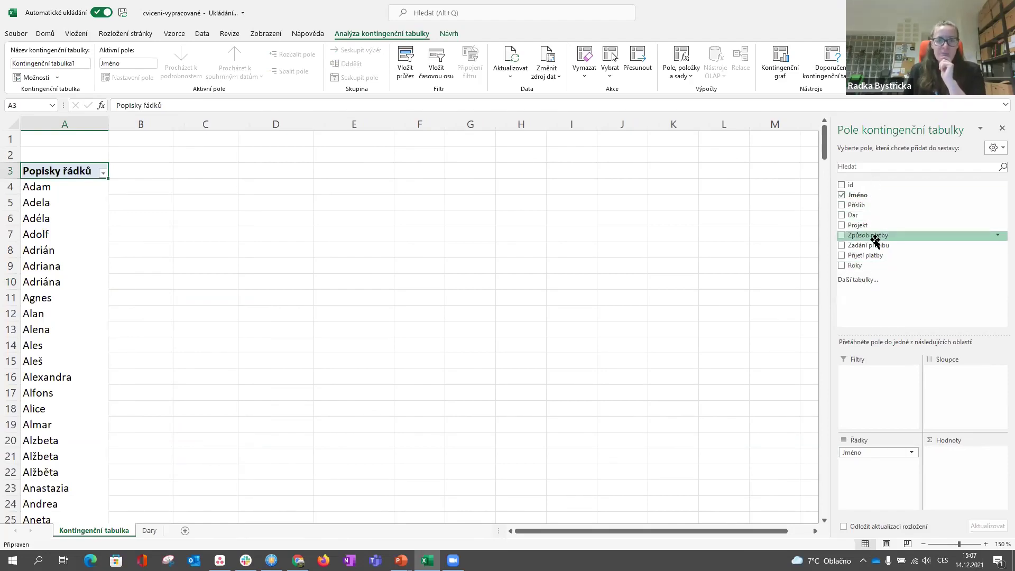
pyautogui.scroll(-15, 41, 190)
pyautogui.scroll(-6, 42, 206)
pyautogui.scroll(13, 42, 205)
pyautogui.scroll(8, 43, 205)
pyautogui.click(51, 186)
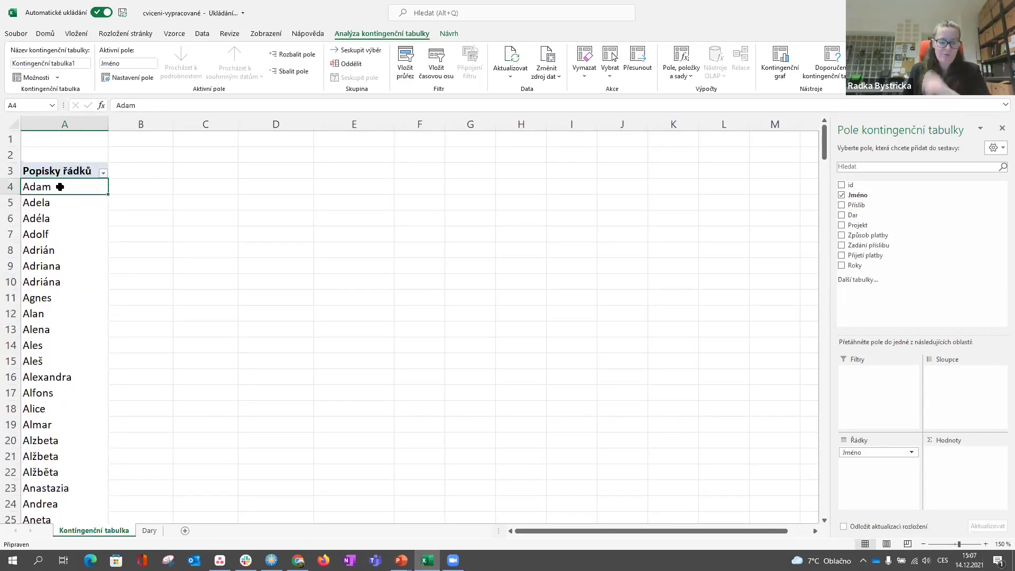
pyautogui.hotkey('ctrl', 'Down')
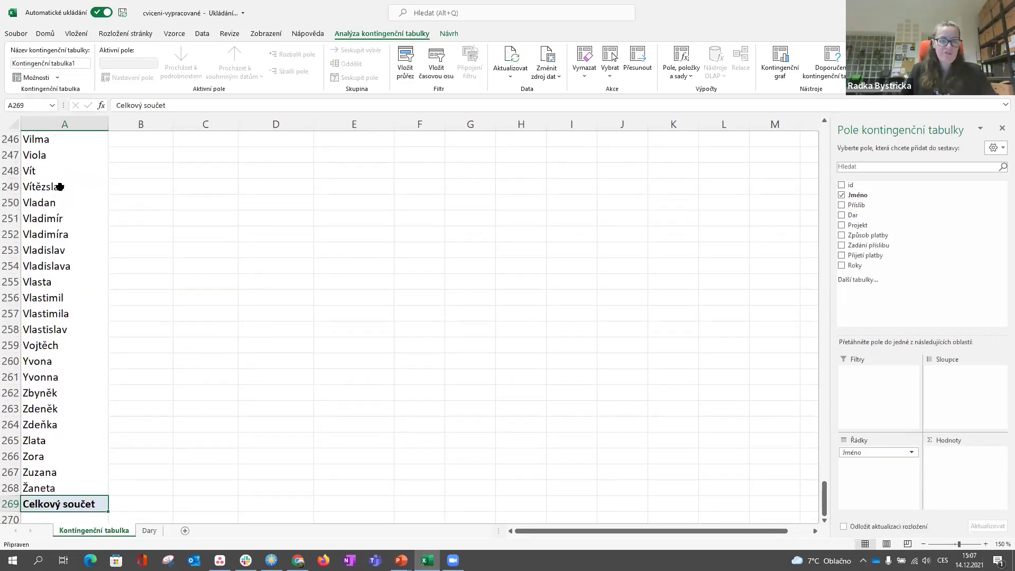
pyautogui.hotkey('ctrl', 'Up')
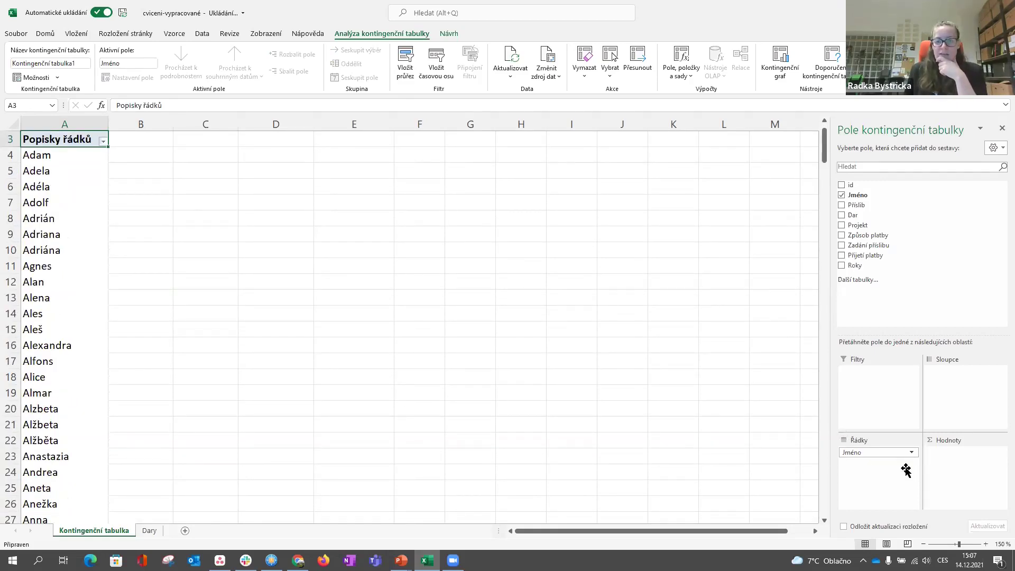
# - Add Dar beneath Jméno in the rows, keeping its grouping from 1000 to 5000 in increments of 1000
pyautogui.moveTo(859, 216); pyautogui.dragTo(870, 475)
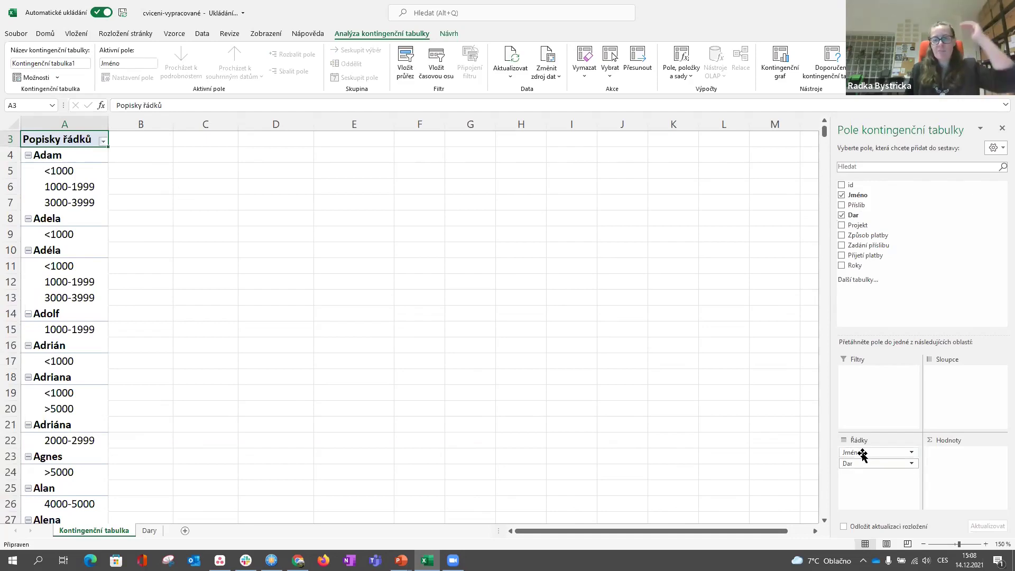
pyautogui.moveTo(862, 454); pyautogui.dragTo(31, 155)
pyautogui.moveTo(67, 202)
pyautogui.mouseDown()
pyautogui.moveTo(763, 472)
pyautogui.moveTo(72, 205)
pyautogui.mouseUp()
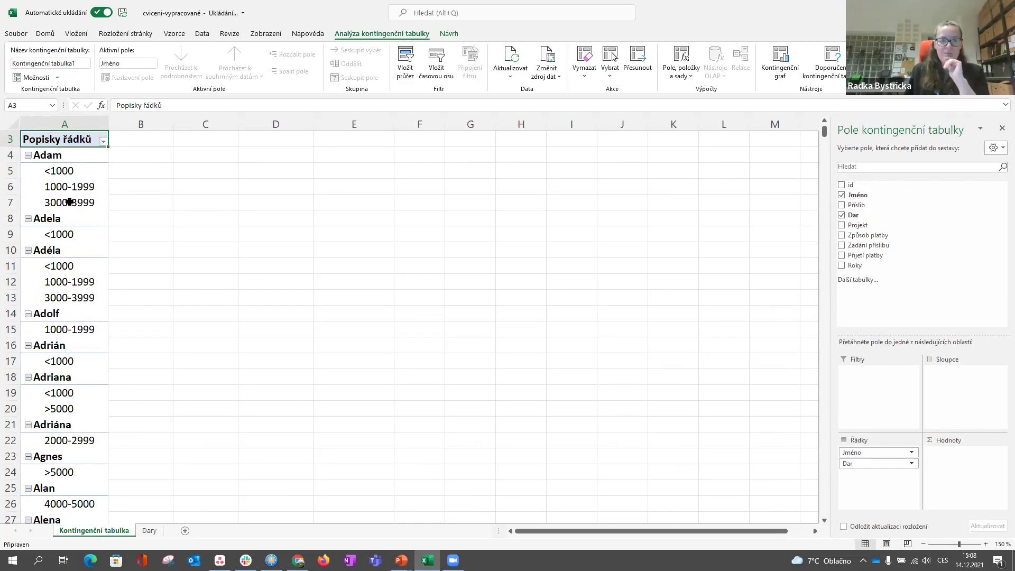
pyautogui.rightClick(71, 189)
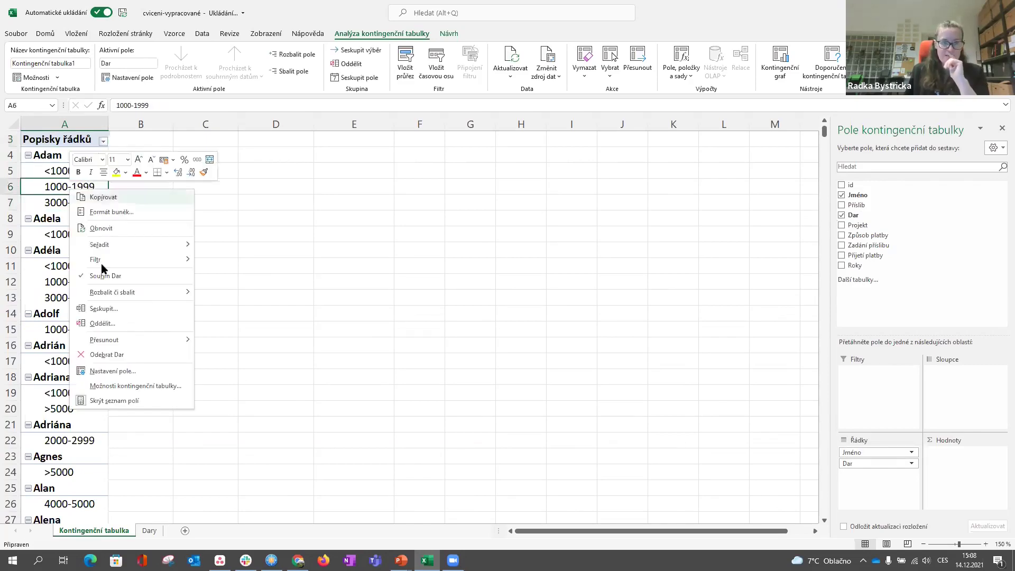
pyautogui.click(119, 307)
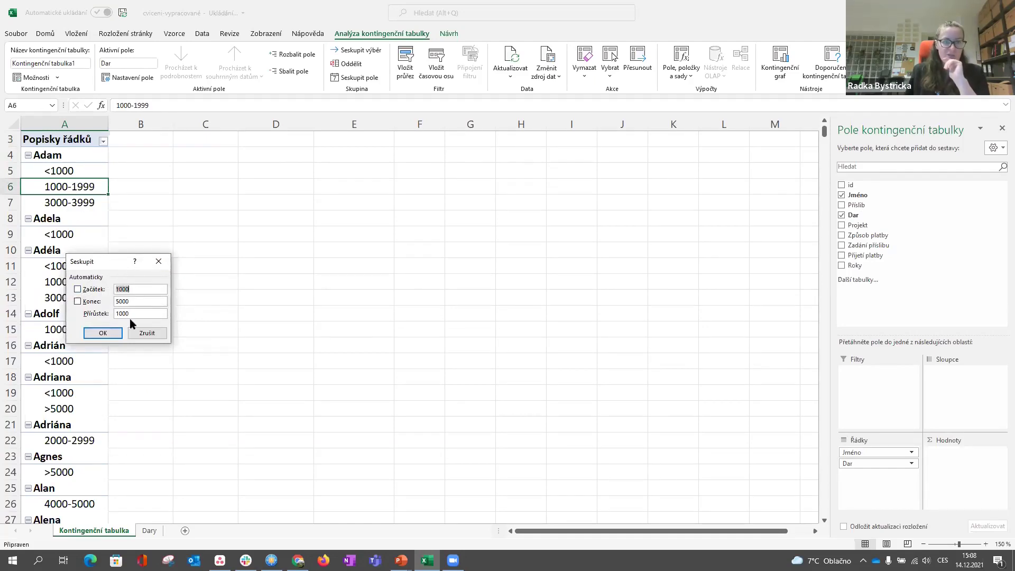
pyautogui.click(106, 332)
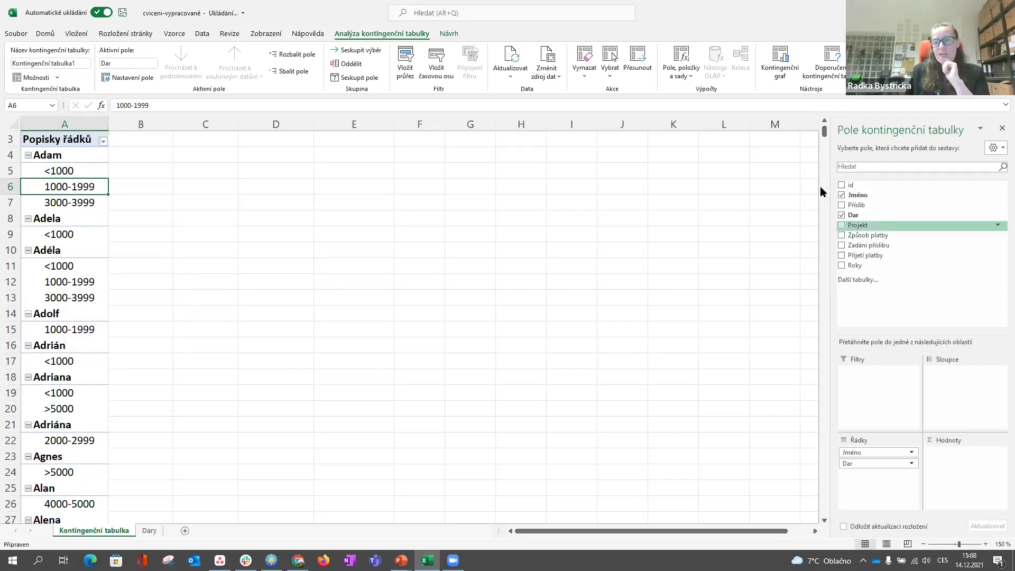
# - Add Dar to the pivot table values as a count and check its value field settings
pyautogui.moveTo(861, 215); pyautogui.dragTo(975, 470)
pyautogui.click(991, 456)
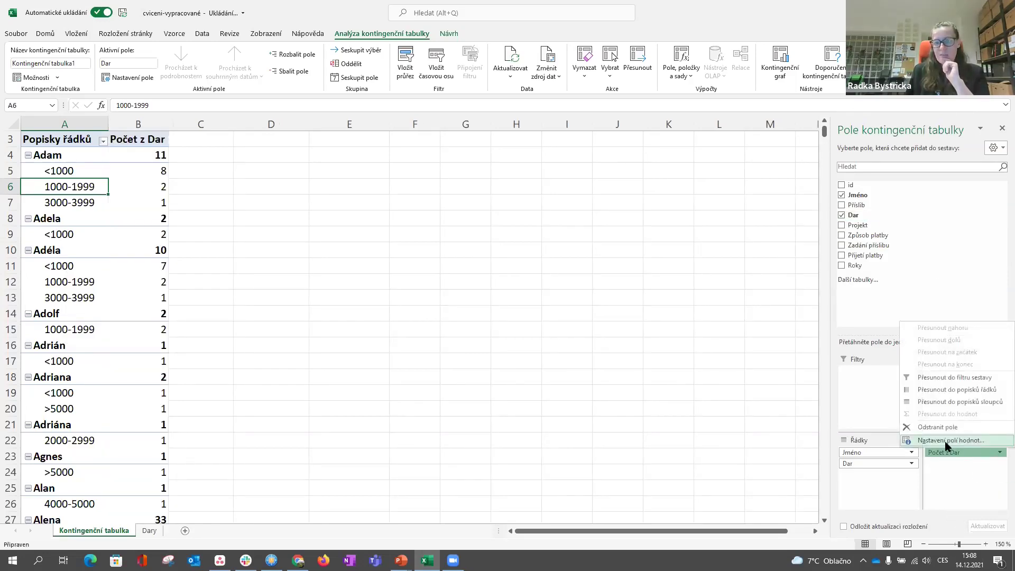
pyautogui.click(946, 438)
pyautogui.click(491, 306)
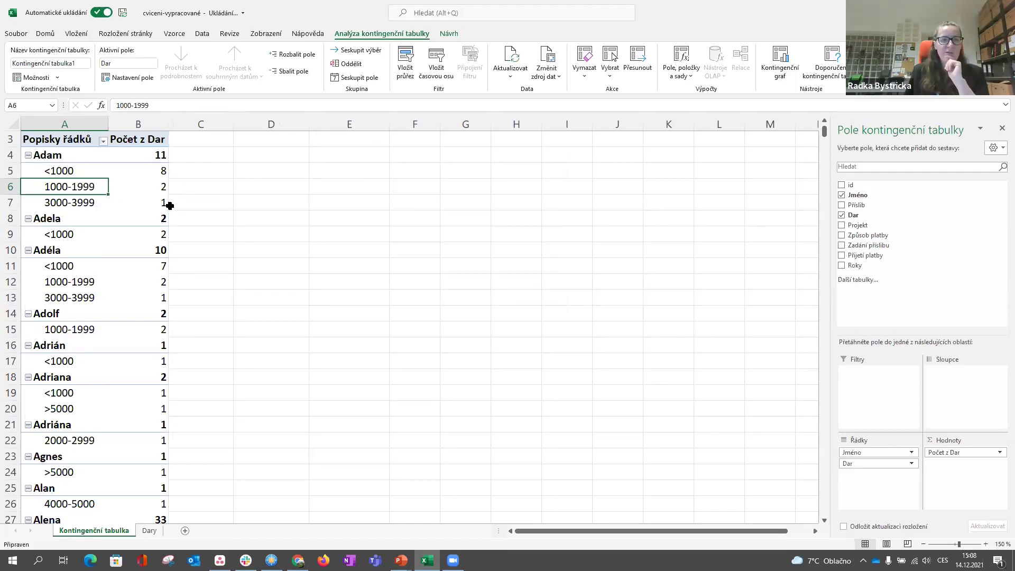
# - Examine the donation counts per name and amount range, down to the grand total row
pyautogui.scroll(-3, 226, 222)
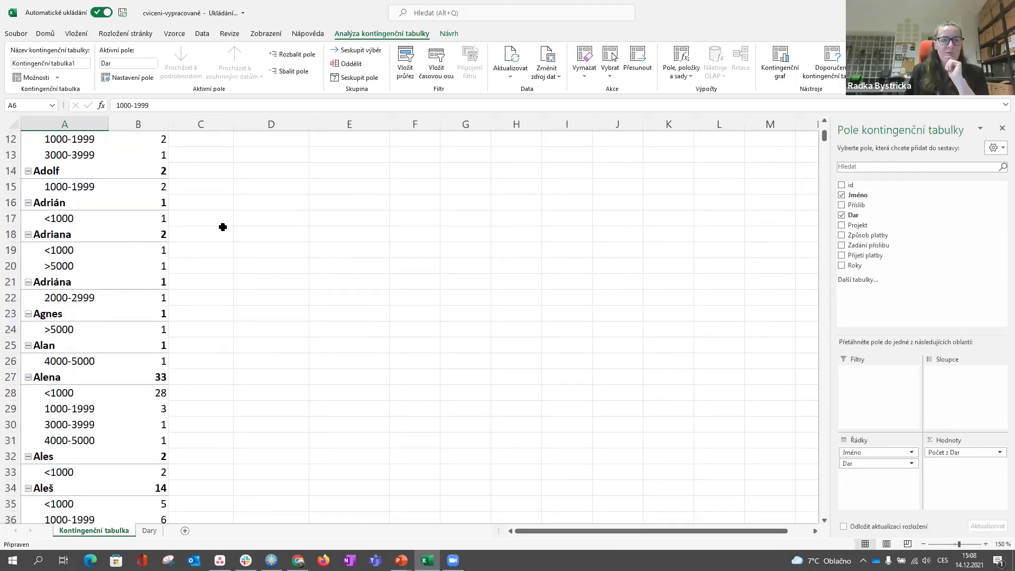
pyautogui.scroll(-5, 59, 266)
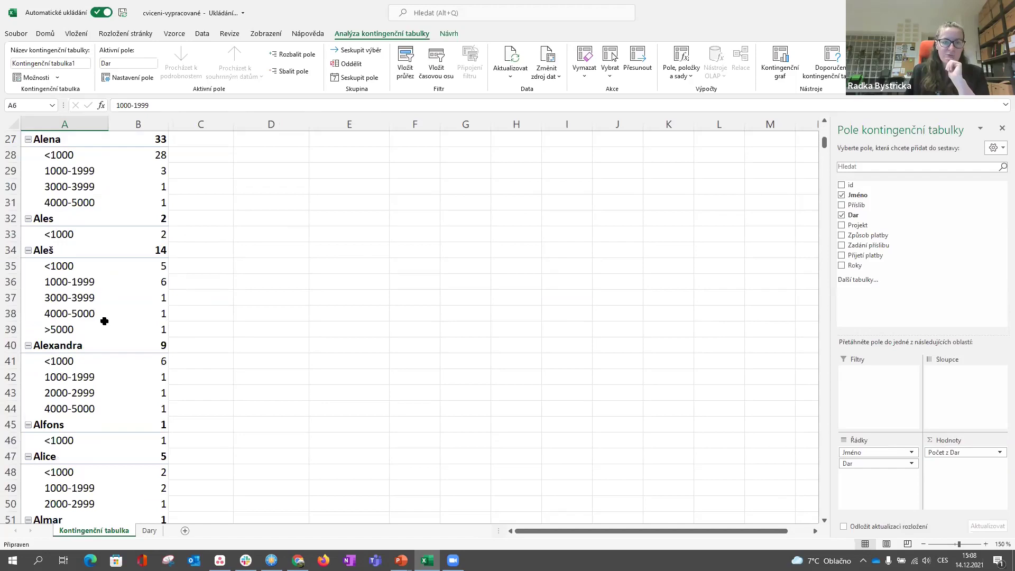
pyautogui.scroll(-3, 94, 300)
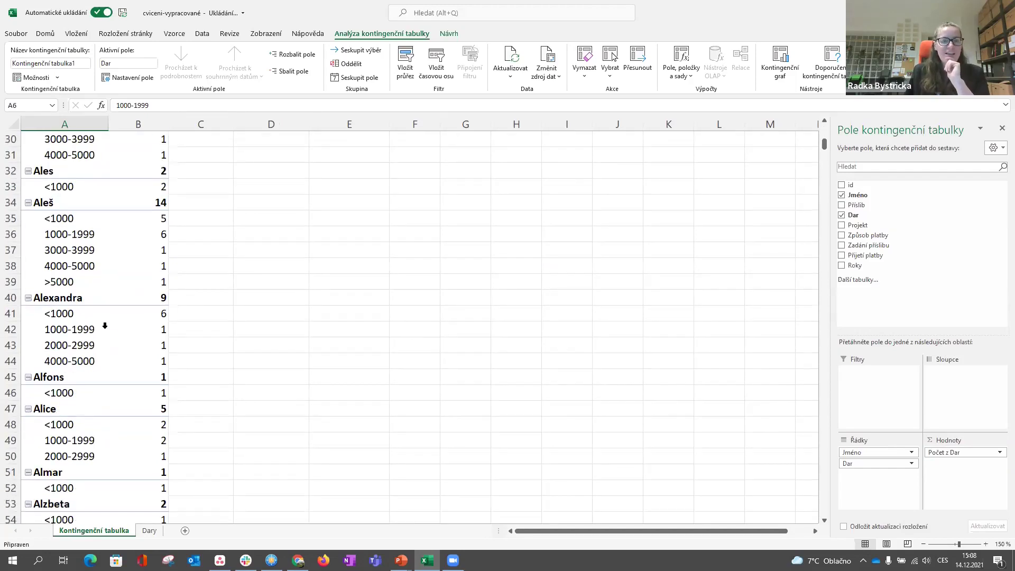
pyautogui.scroll(-2, 90, 331)
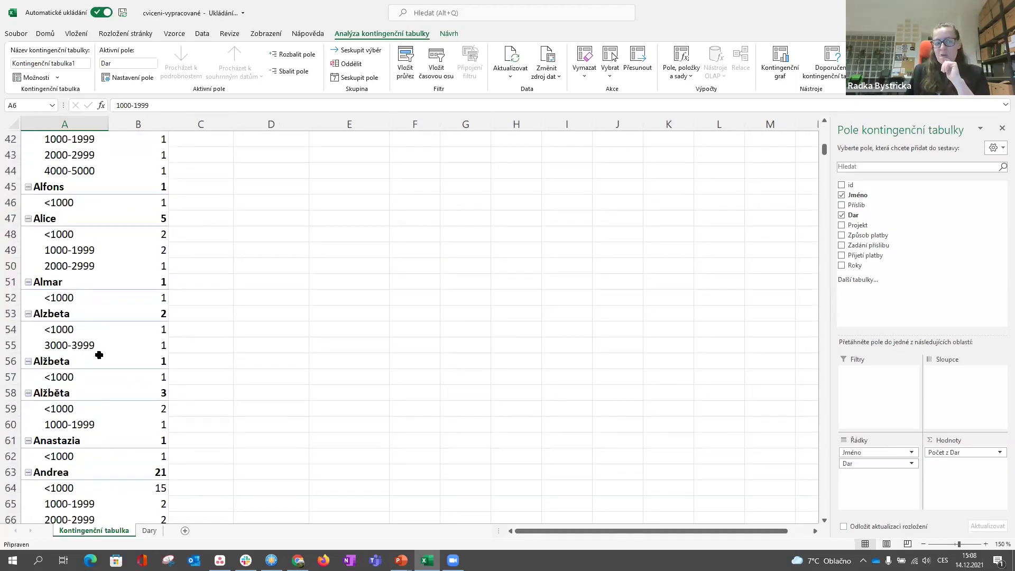
pyautogui.scroll(11, 92, 268)
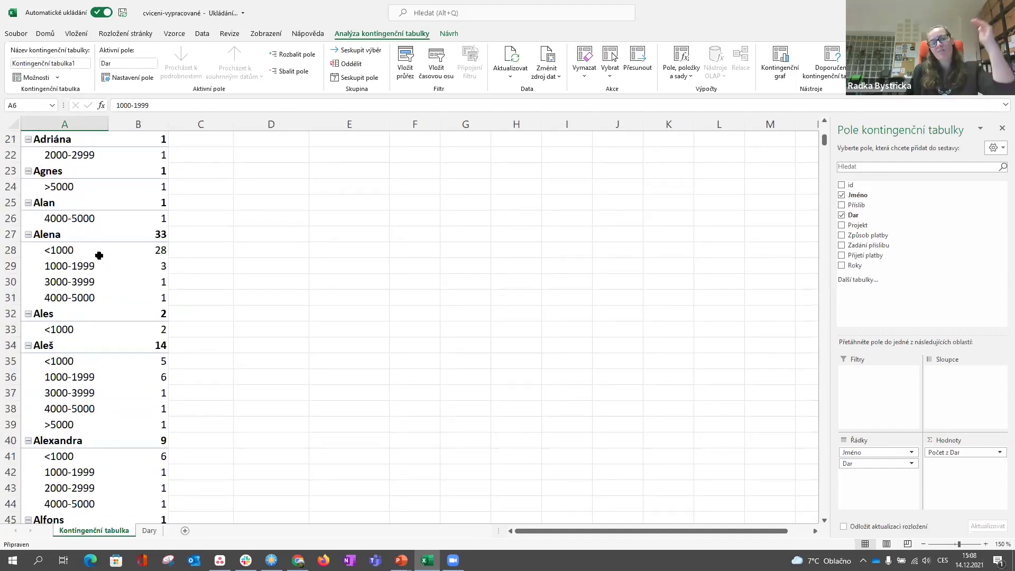
pyautogui.scroll(1, 106, 240)
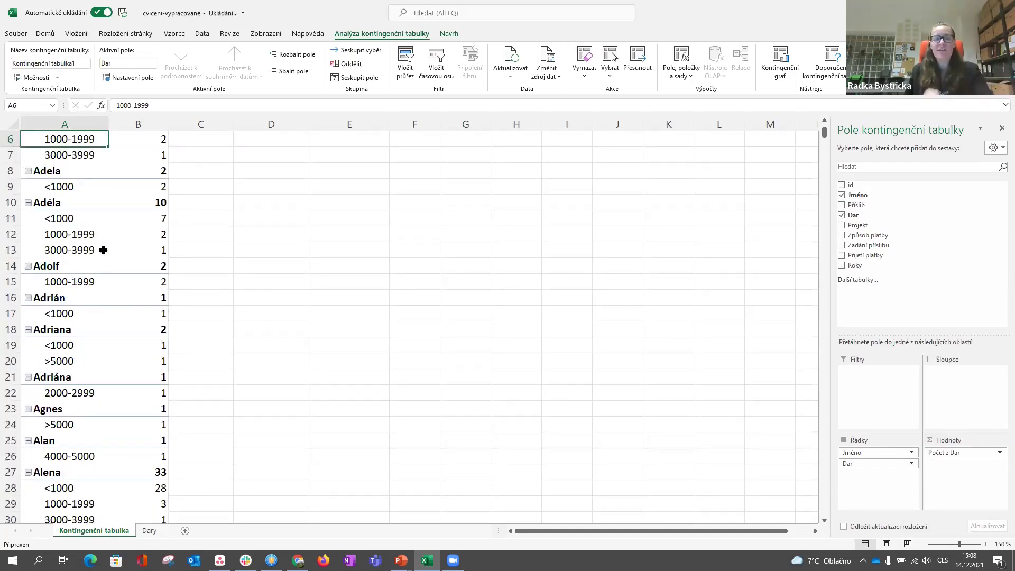
pyautogui.scroll(2, 103, 249)
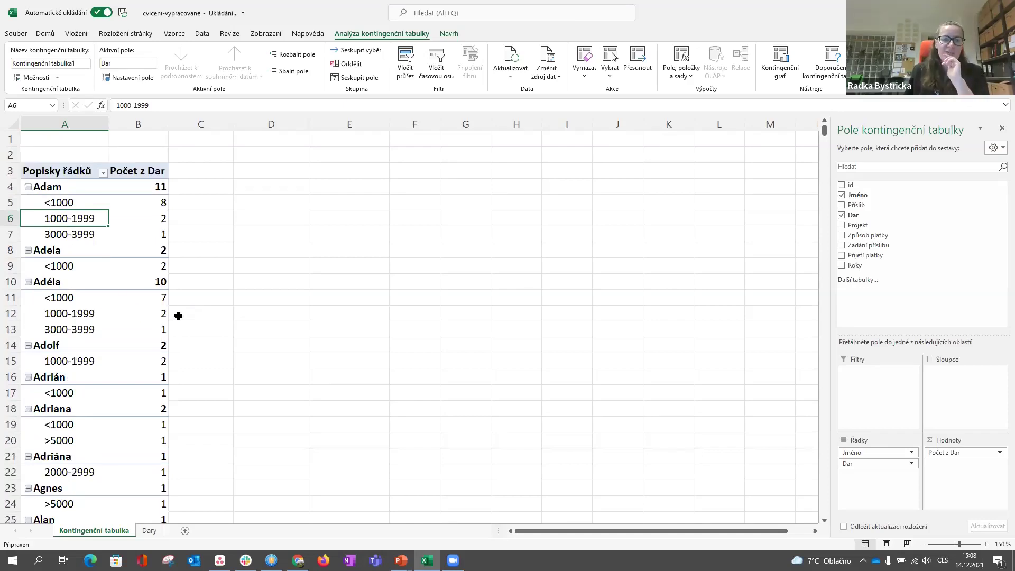
pyautogui.click(141, 302)
pyautogui.click(143, 314)
pyautogui.hotkey('ctrl', 'Down')
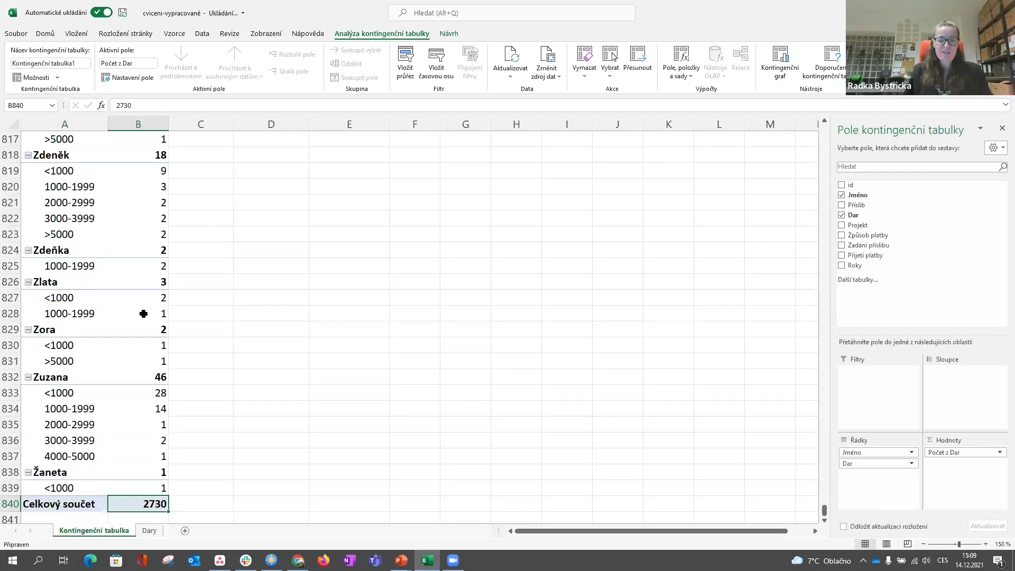
pyautogui.hotkey('ctrl', 'Up')
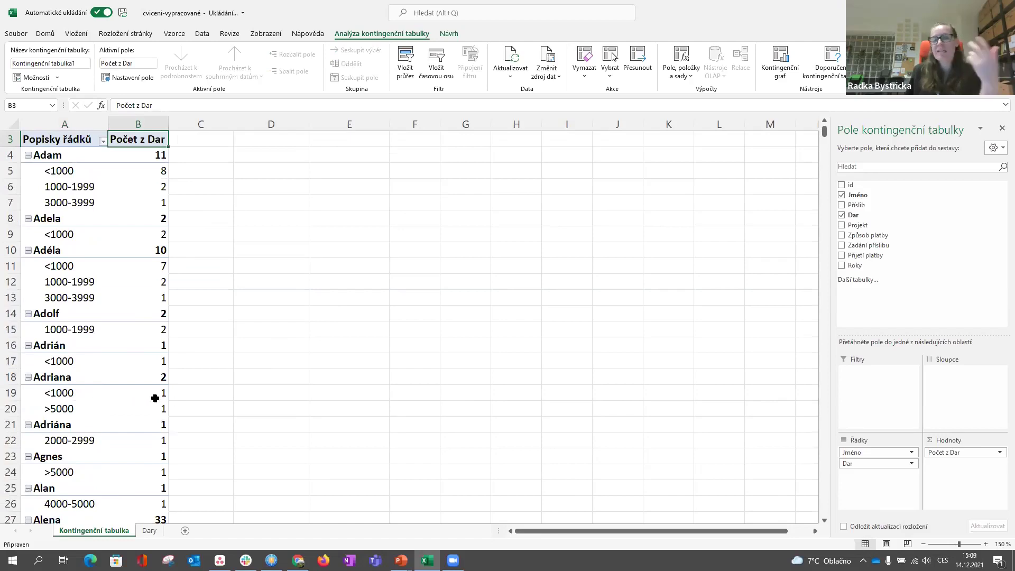
# - Move the Jméno field from the pivot table rows to the report filter
pyautogui.scroll(1, 127, 251)
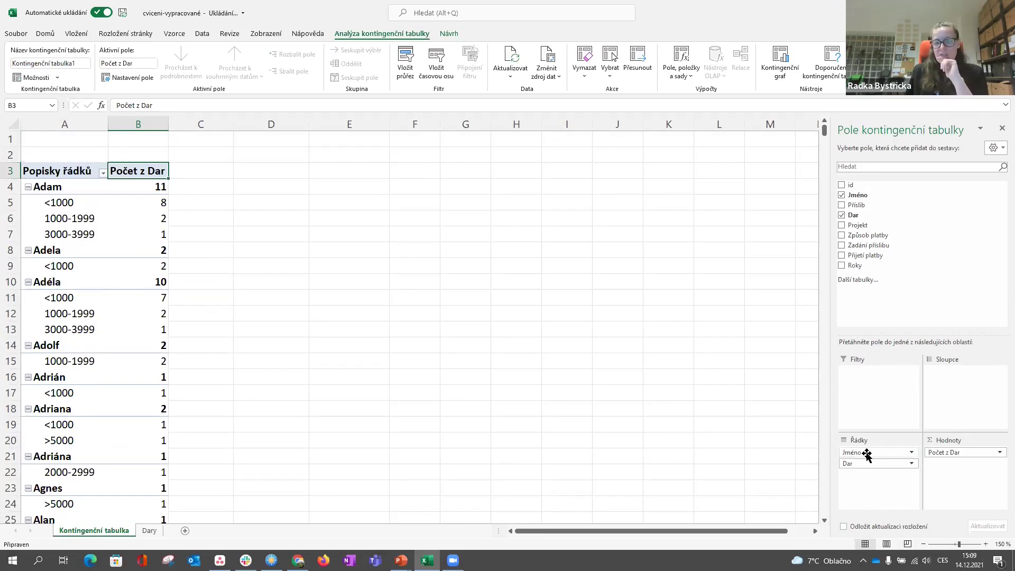
pyautogui.moveTo(867, 454); pyautogui.dragTo(867, 374)
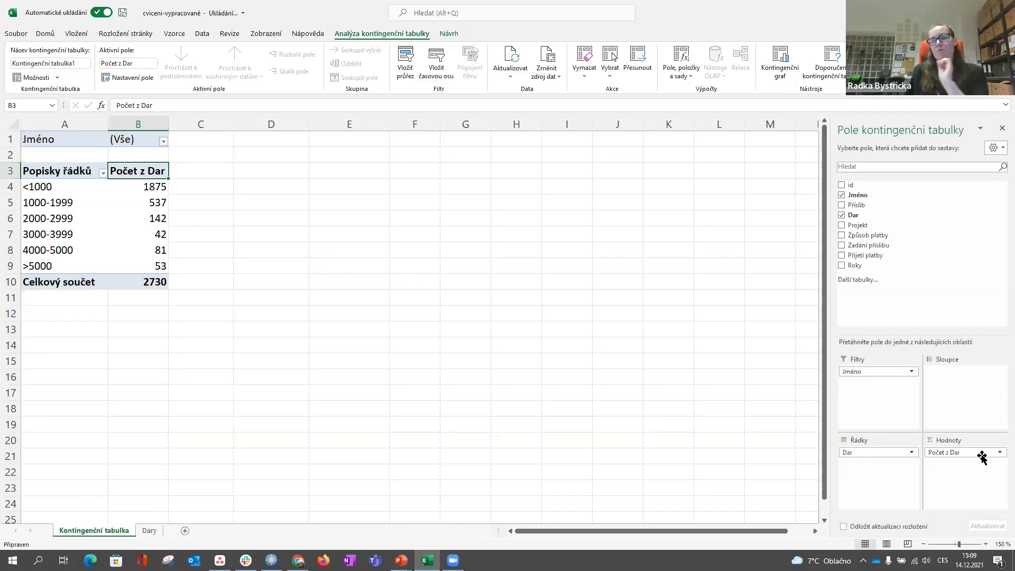
# - Filter the pivot table's Jméno report filter to the fourth listed name, and switch it to the first listed name
pyautogui.click(164, 141)
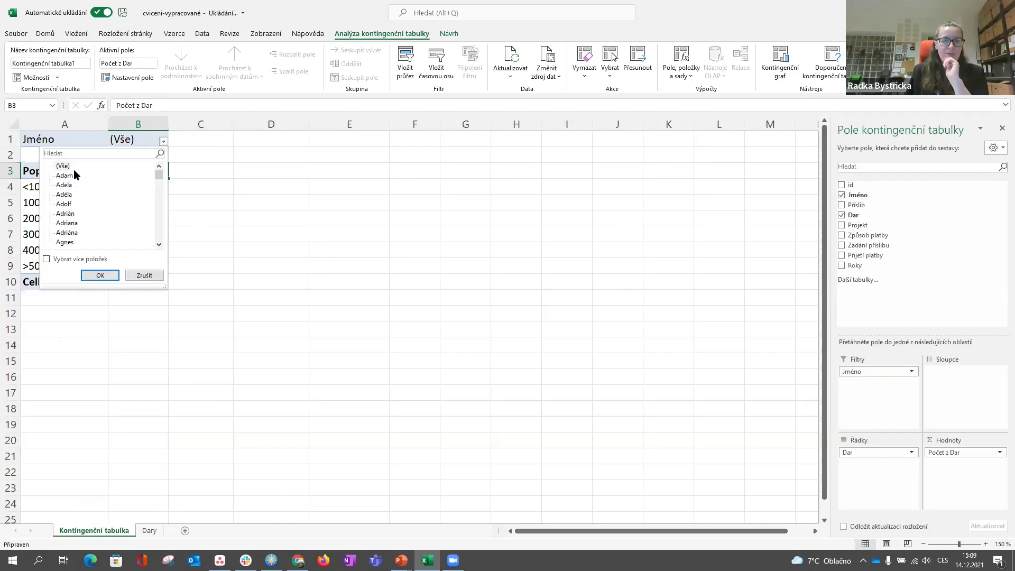
pyautogui.click(67, 205)
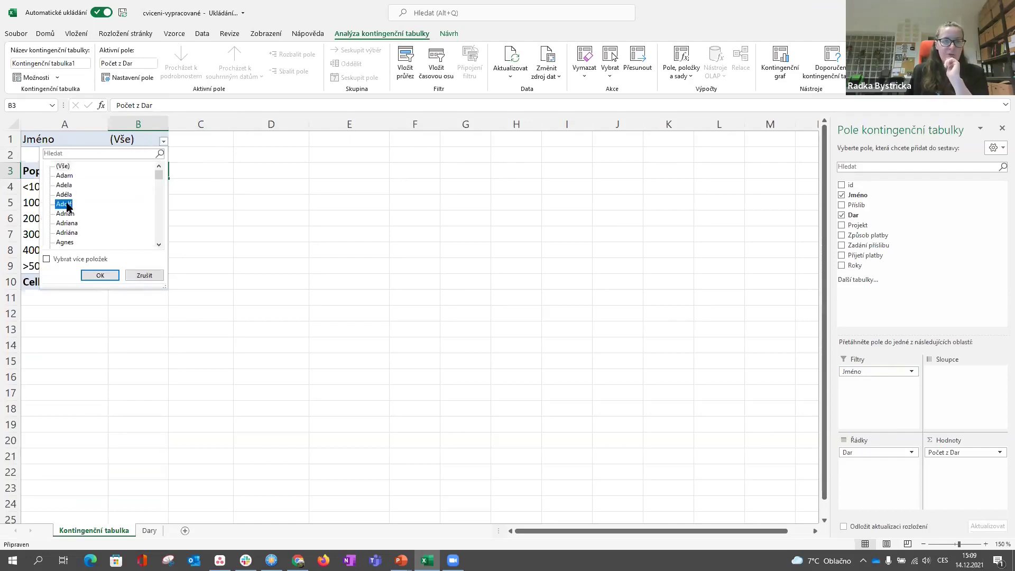
pyautogui.click(99, 275)
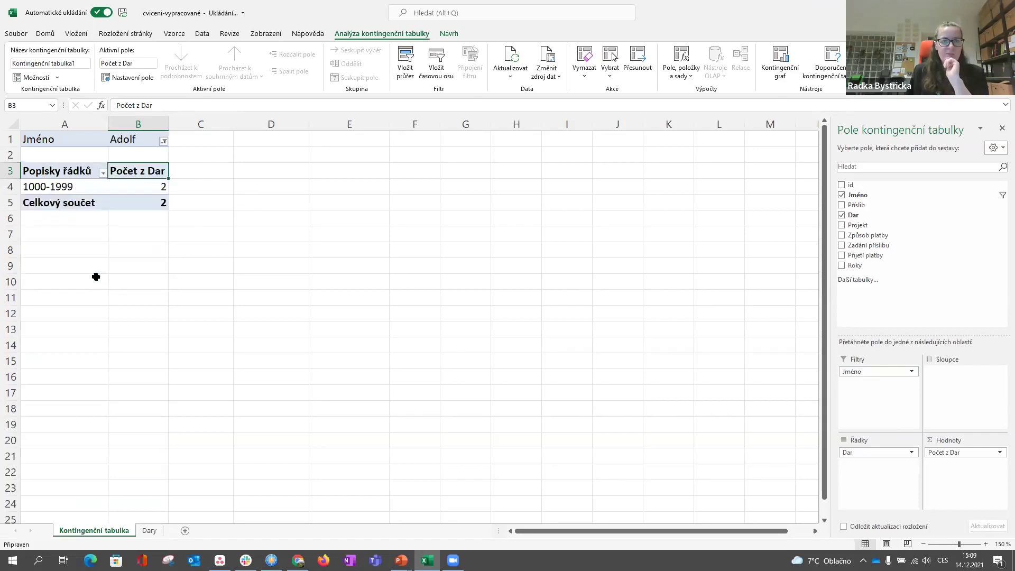
pyautogui.click(164, 141)
pyautogui.click(65, 176)
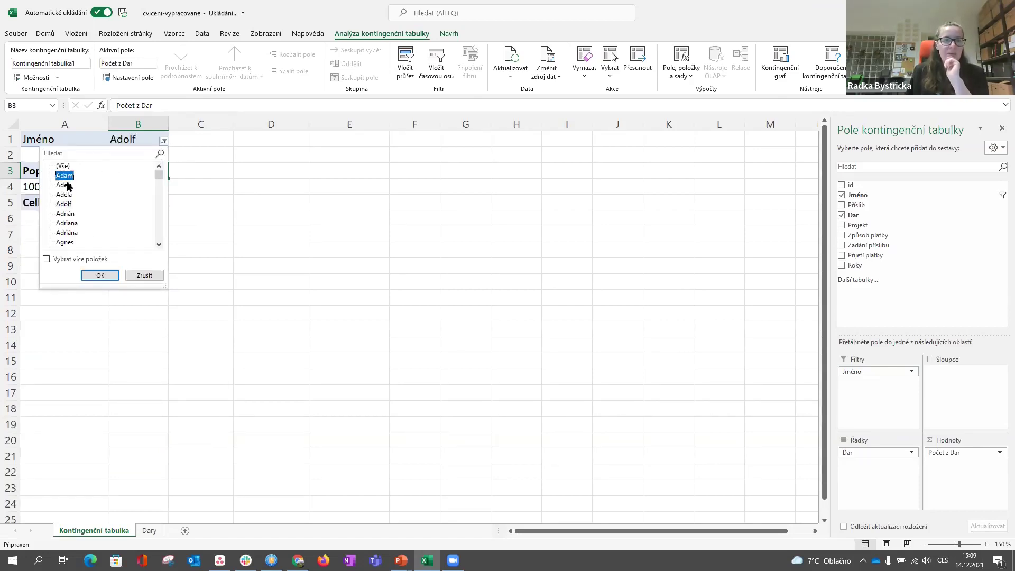
pyautogui.click(108, 274)
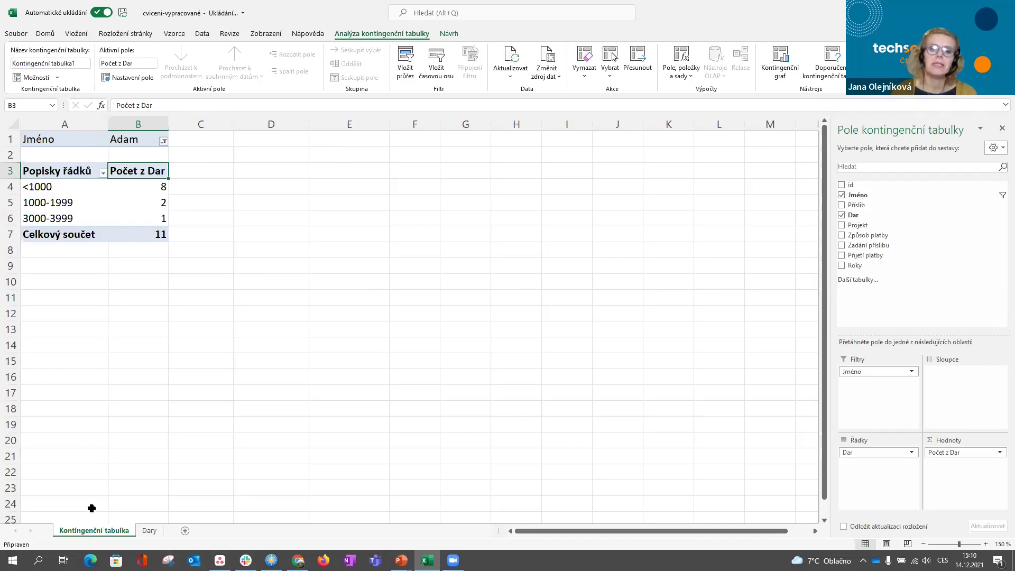
# - Compare the source records on the Dary sheet with the filtered counts on the Kontingenční tabulka sheet
pyautogui.click(148, 531)
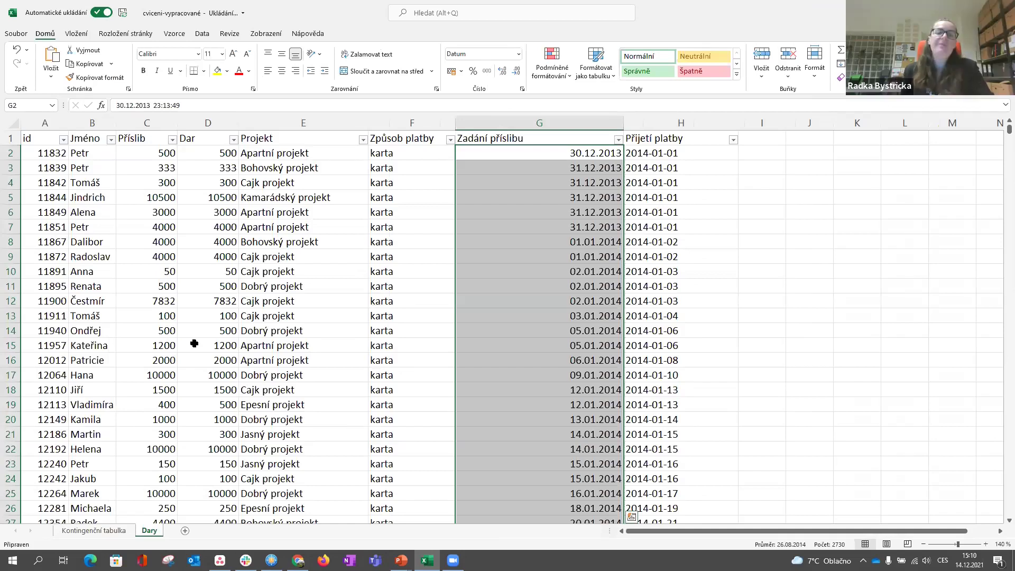
pyautogui.click(305, 314)
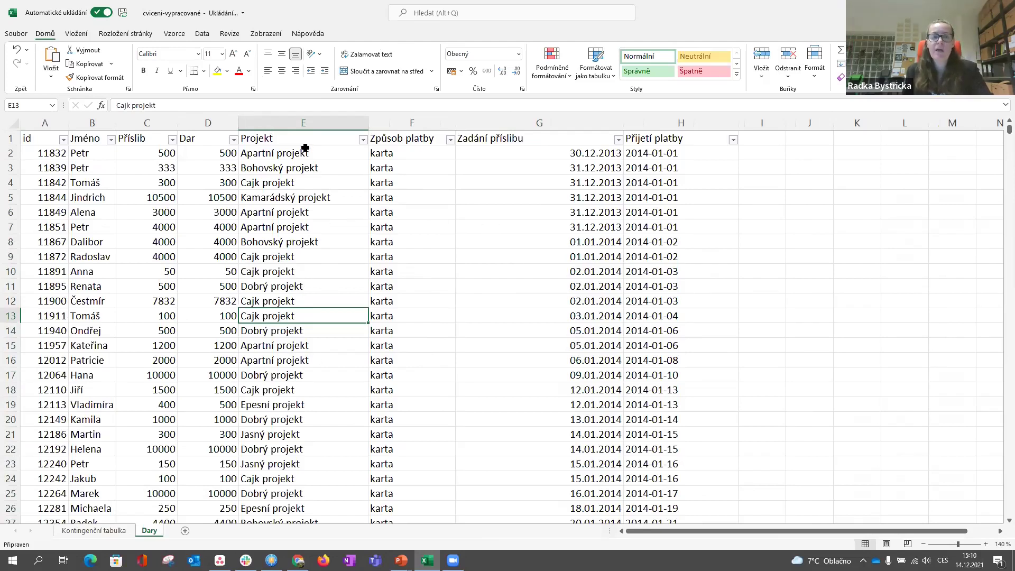
pyautogui.click(103, 531)
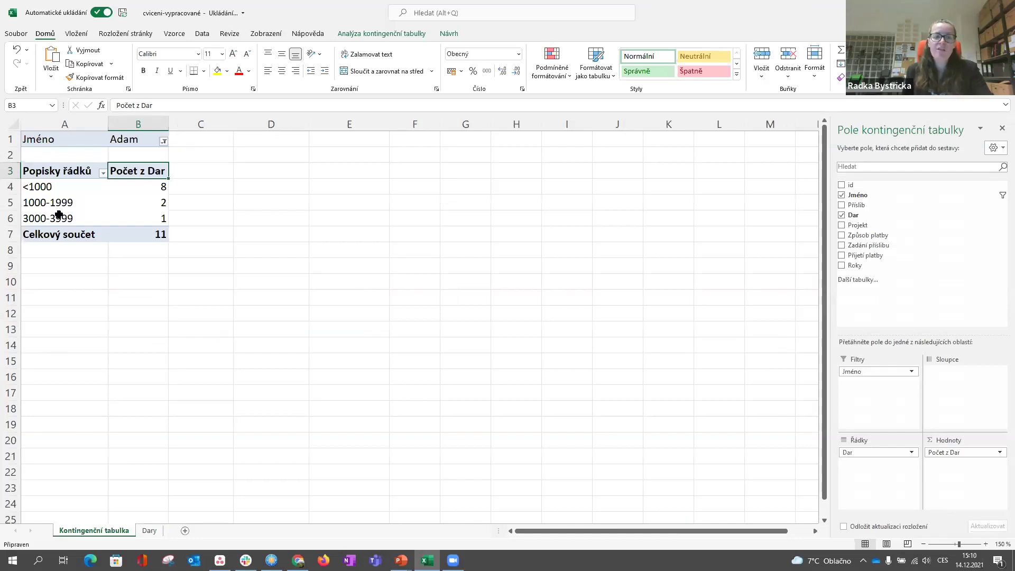
pyautogui.click(149, 531)
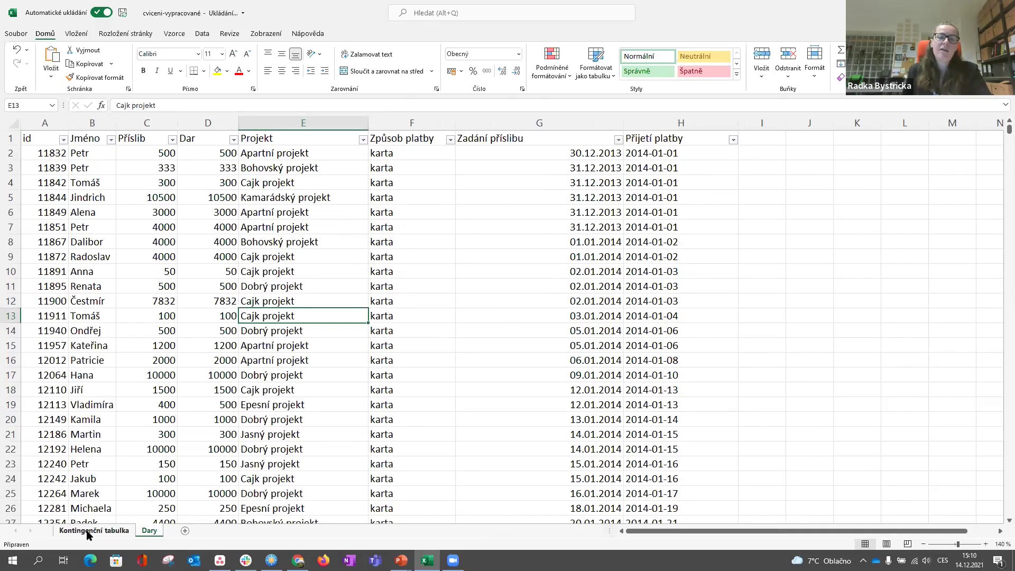
pyautogui.click(103, 531)
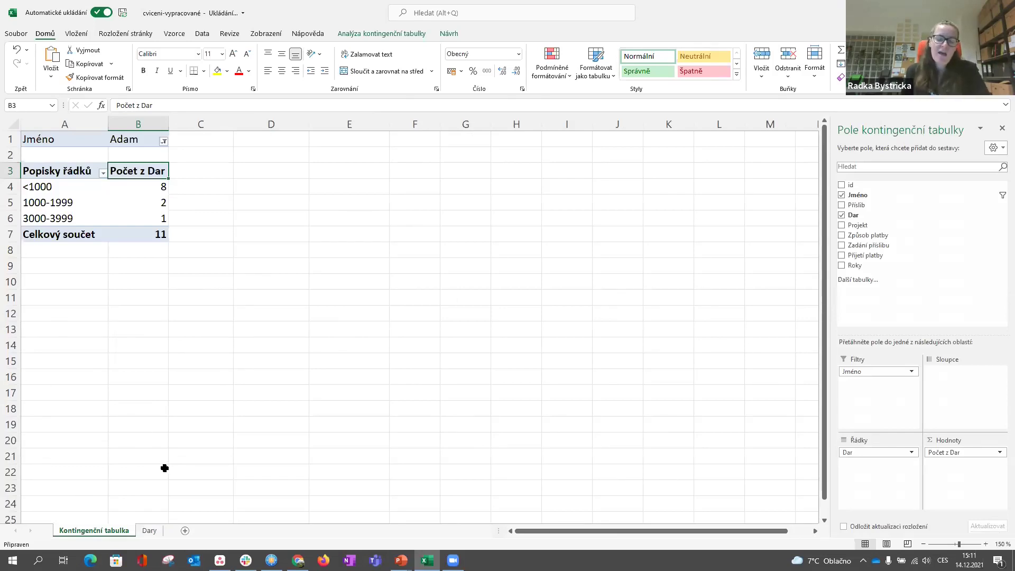
# - Examine the id values of individual donations on the Dary sheet and return to the Kontingenční tabulka sheet
pyautogui.click(149, 532)
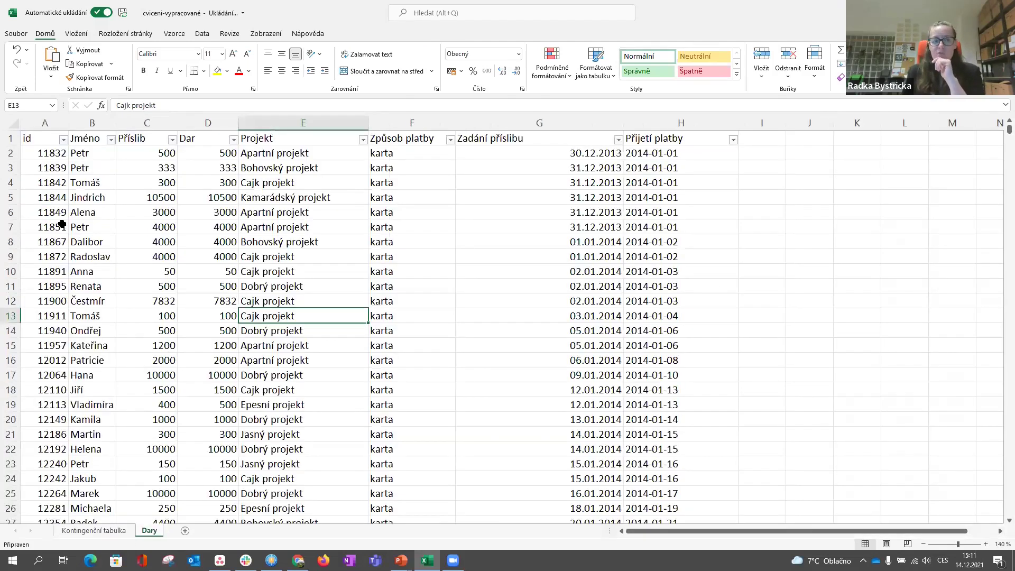
pyautogui.click(50, 153)
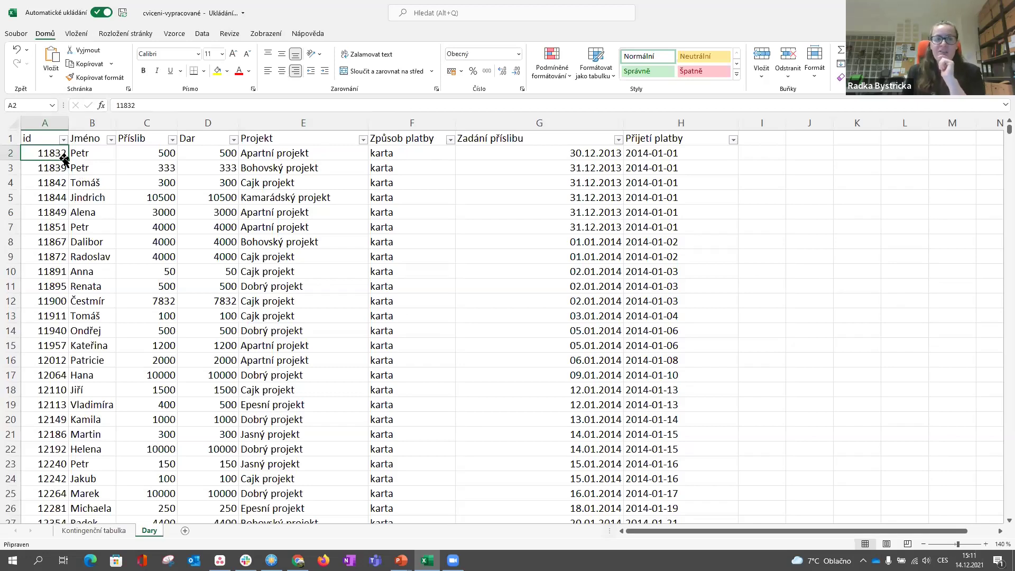
pyautogui.click(26, 211)
pyautogui.click(50, 254)
pyautogui.click(47, 301)
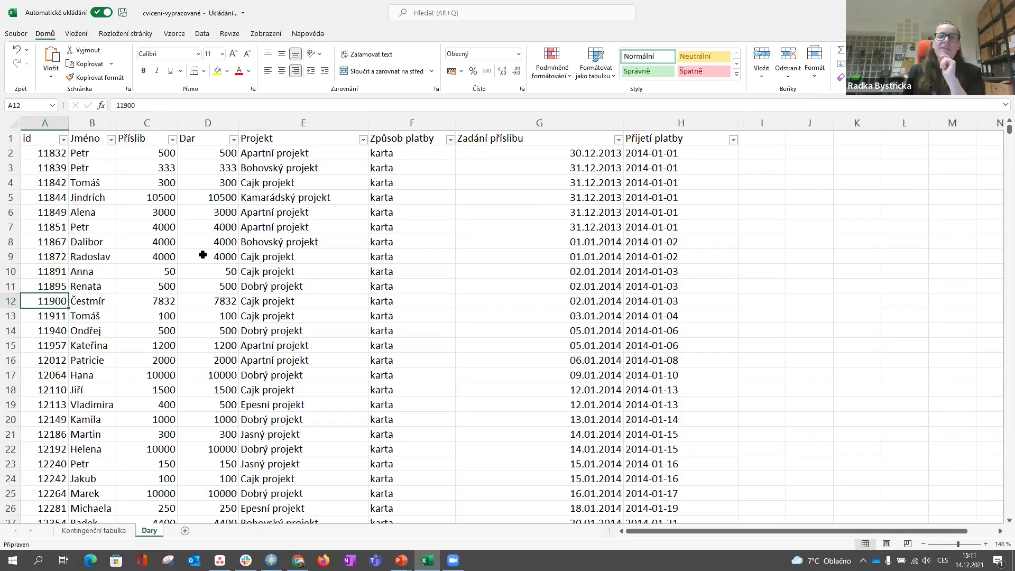
pyautogui.click(103, 532)
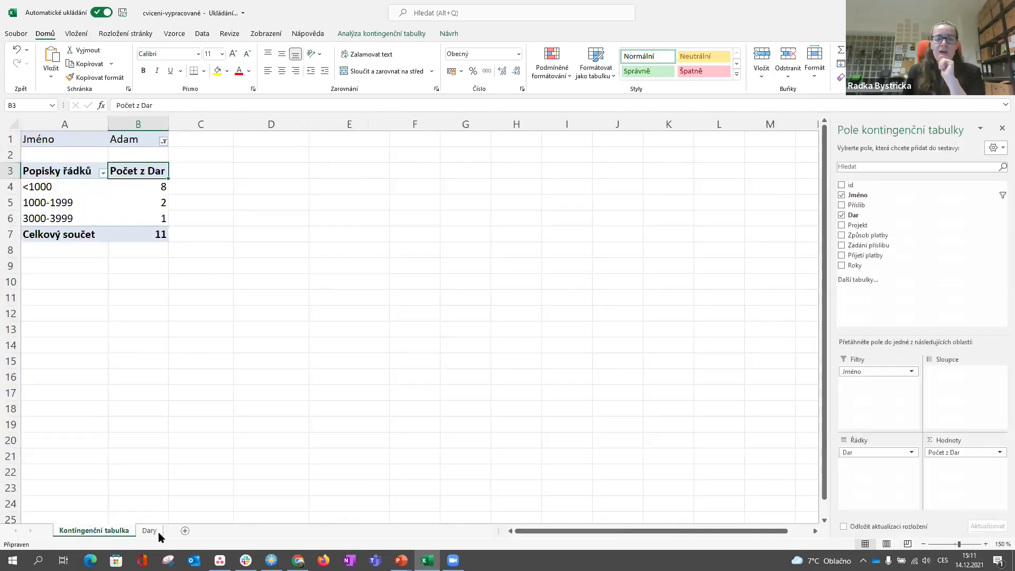
# - Examine the first few entries in the Jméno column on the Dary sheet
pyautogui.click(150, 533)
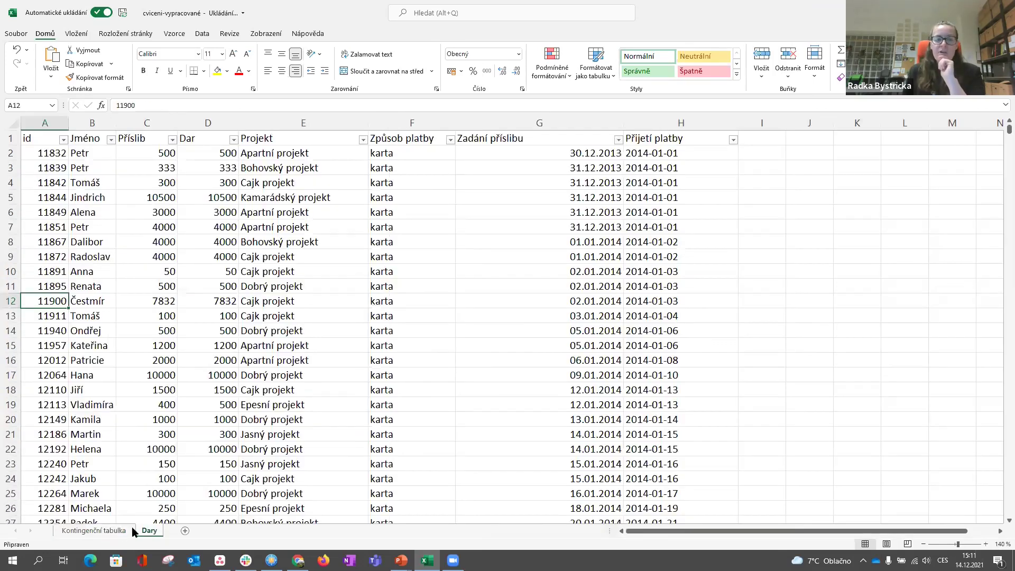
pyautogui.click(88, 152)
pyautogui.click(92, 168)
pyautogui.click(91, 182)
pyautogui.click(94, 197)
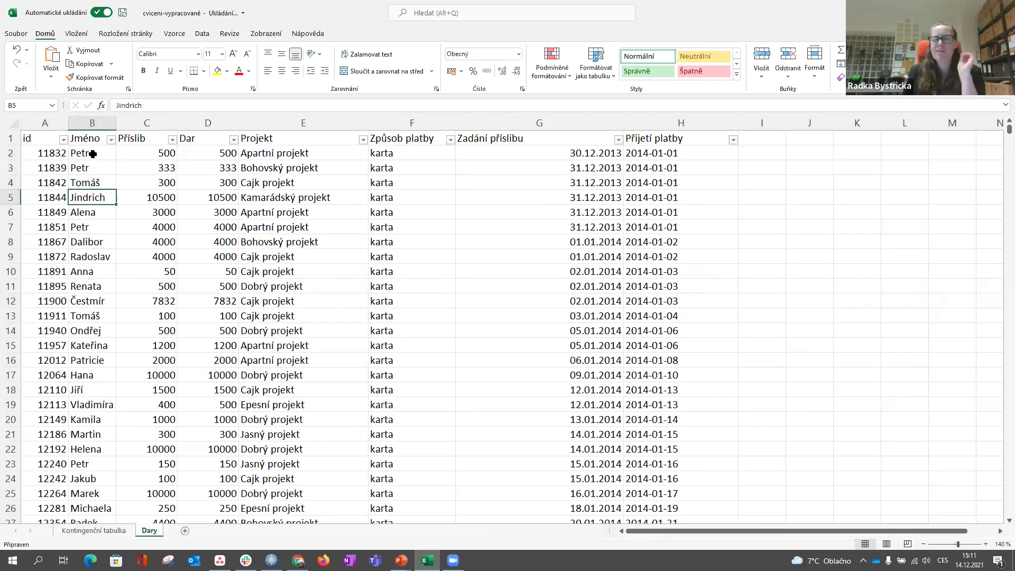
pyautogui.click(93, 154)
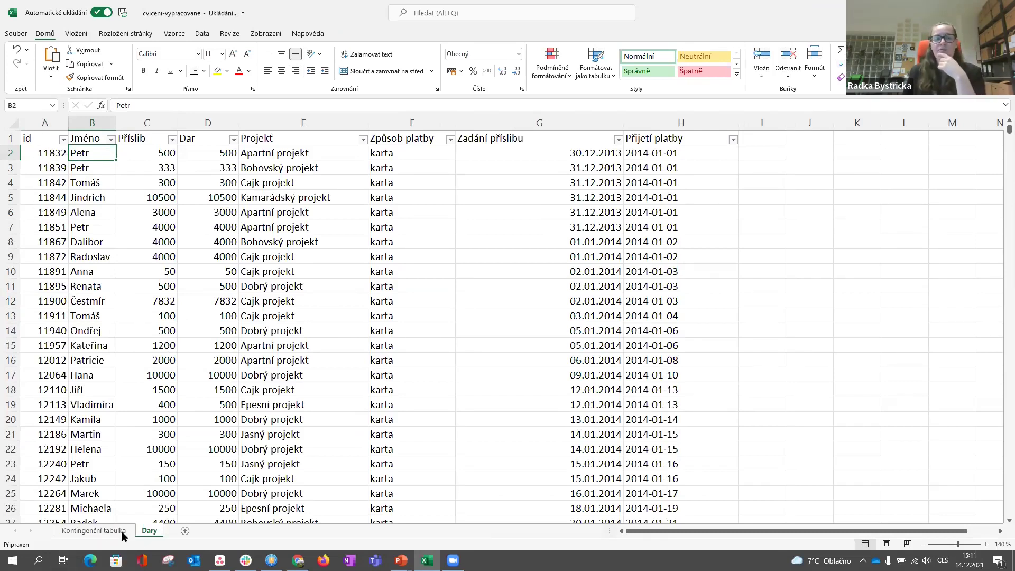
# - In the pivot table, remove the Jméno filter and replace Dar with Projekt in the rows
pyautogui.click(94, 530)
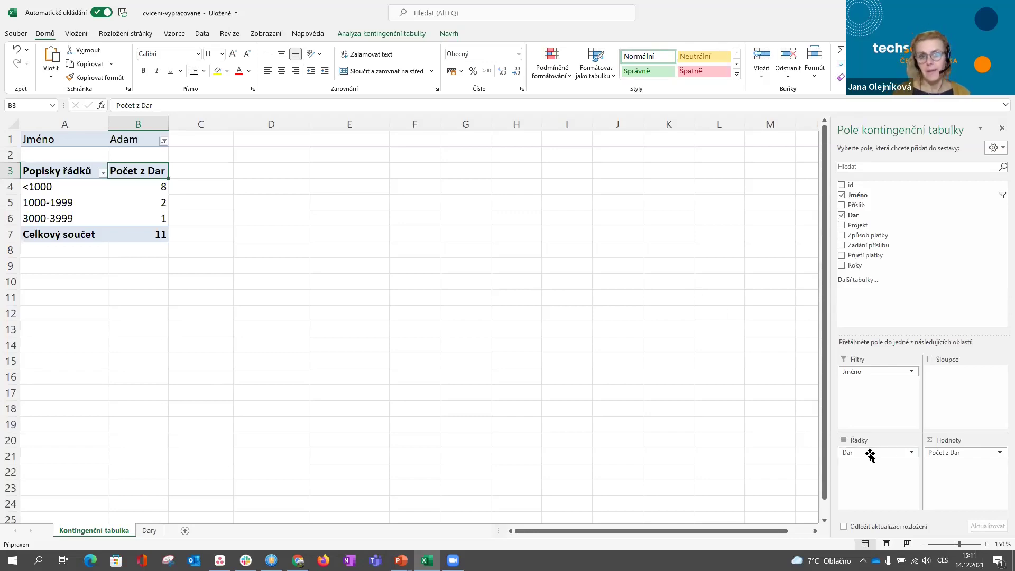
pyautogui.moveTo(876, 372); pyautogui.dragTo(873, 306)
pyautogui.moveTo(873, 453); pyautogui.dragTo(875, 296)
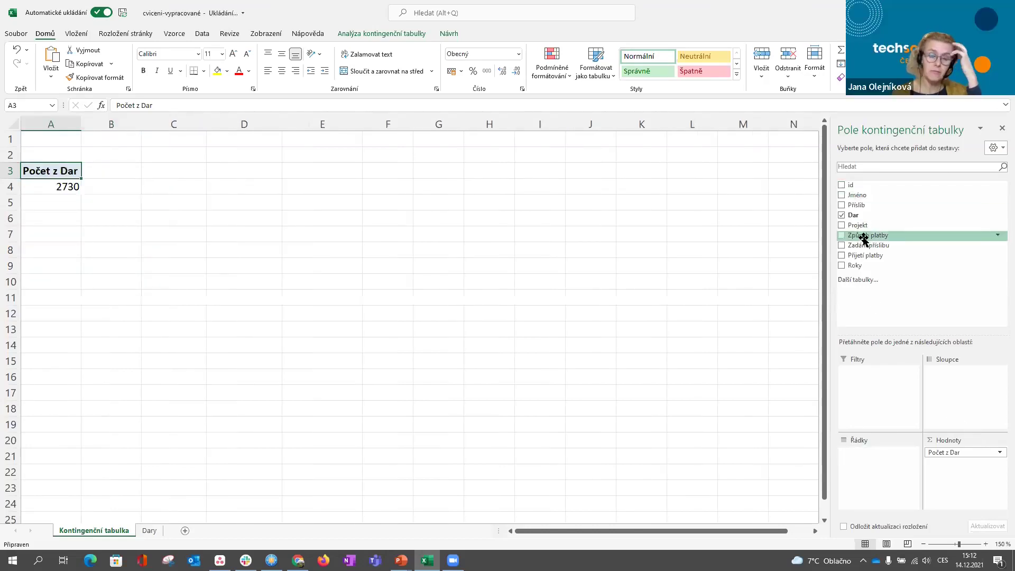
pyautogui.moveTo(858, 228); pyautogui.dragTo(885, 468)
# - Change the summary calculation of the Dar value field to the average (Průměr)
pyautogui.click(1000, 453)
pyautogui.click(954, 443)
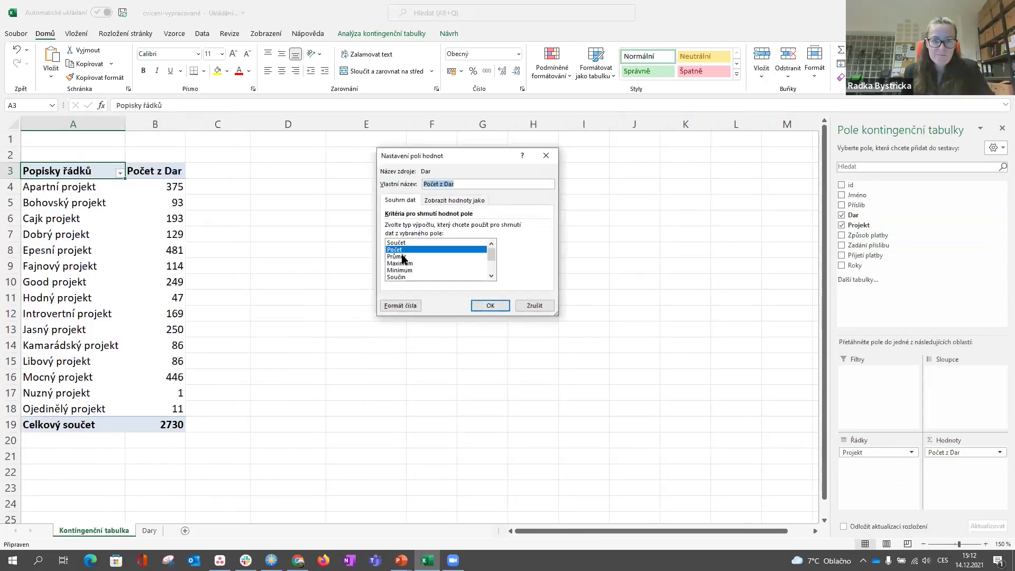
pyautogui.click(403, 257)
pyautogui.click(487, 305)
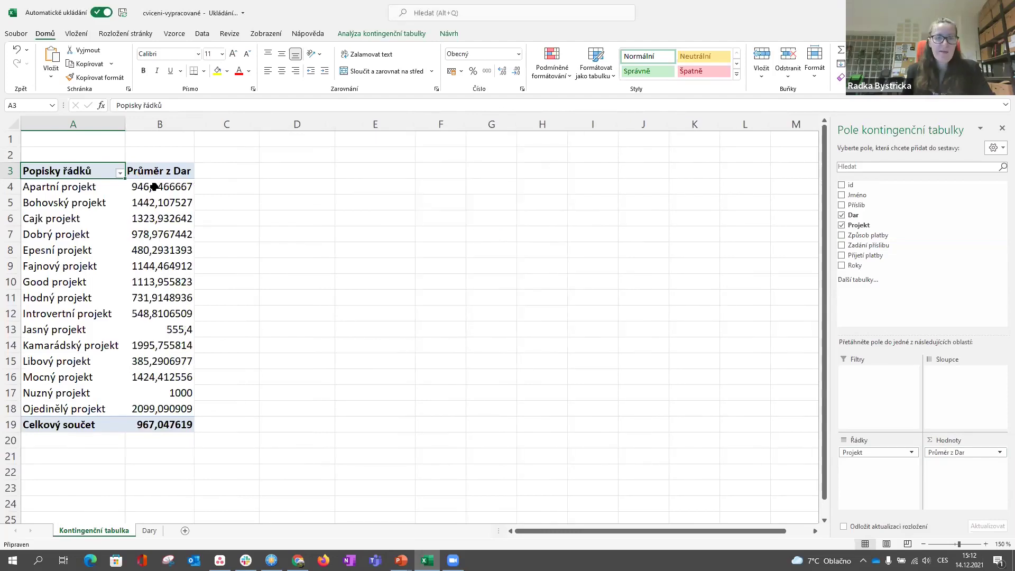
# - Format the average donations in B4:B19, including the grand total, to show no decimal places
pyautogui.moveTo(152, 188); pyautogui.dragTo(164, 425)
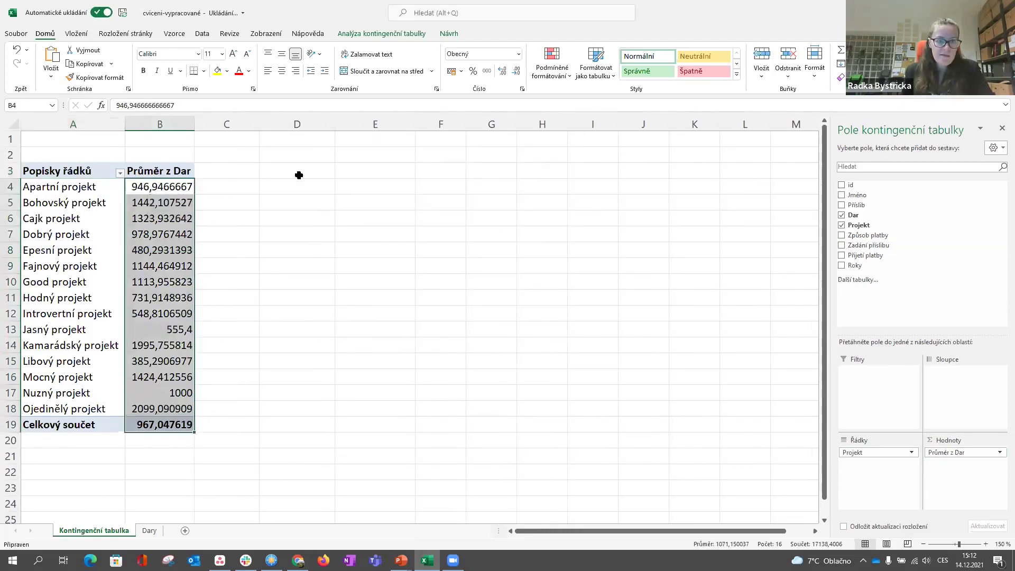
pyautogui.click(515, 73)
pyautogui.click(515, 73)
pyautogui.click(515, 73)
pyautogui.click(515, 73)
pyautogui.click(516, 72)
pyautogui.click(515, 73)
pyautogui.click(516, 73)
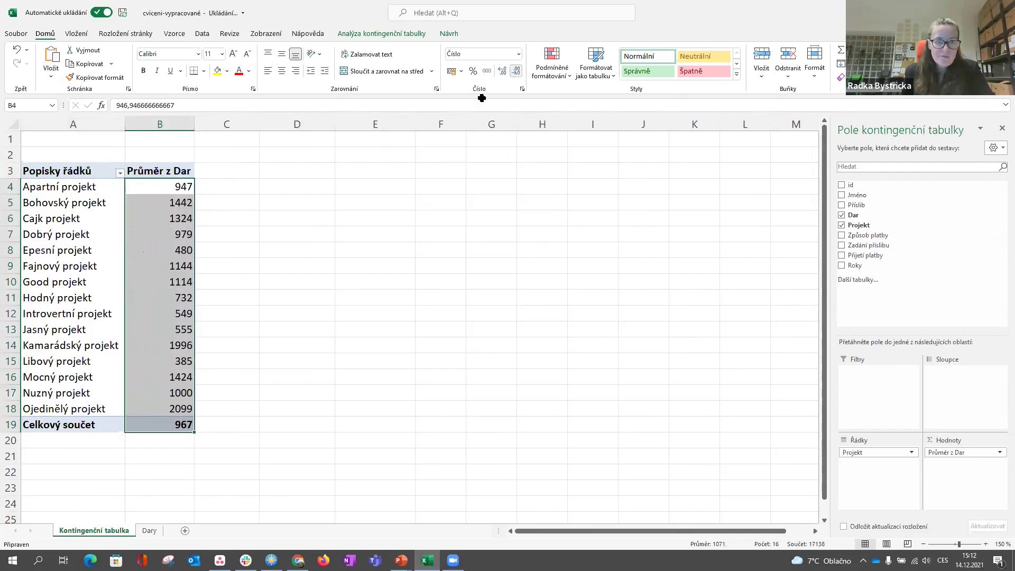
pyautogui.click(375, 201)
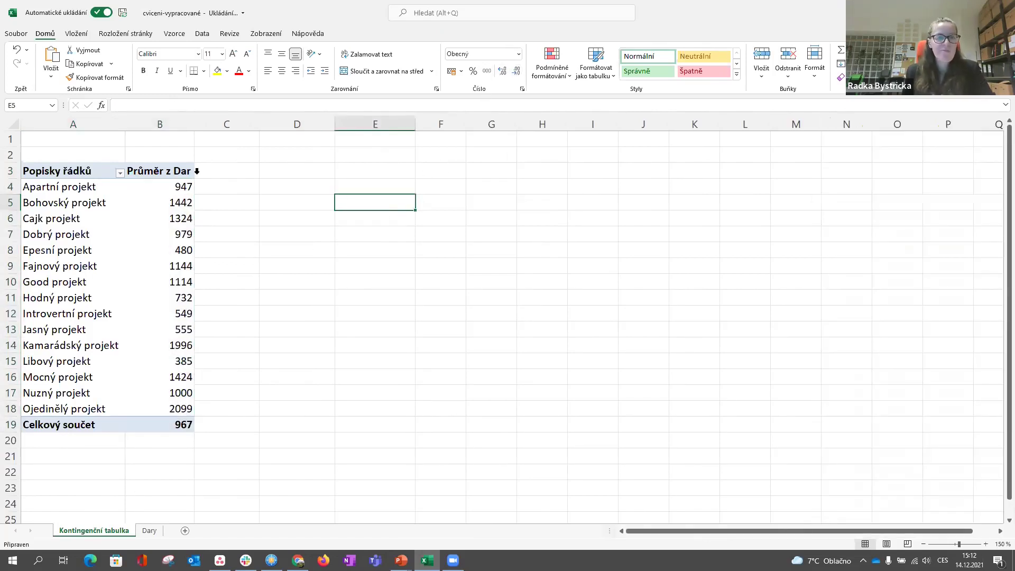
# - Sort the Projekt row labels in descending order by Průměr z Dar
pyautogui.click(69, 212)
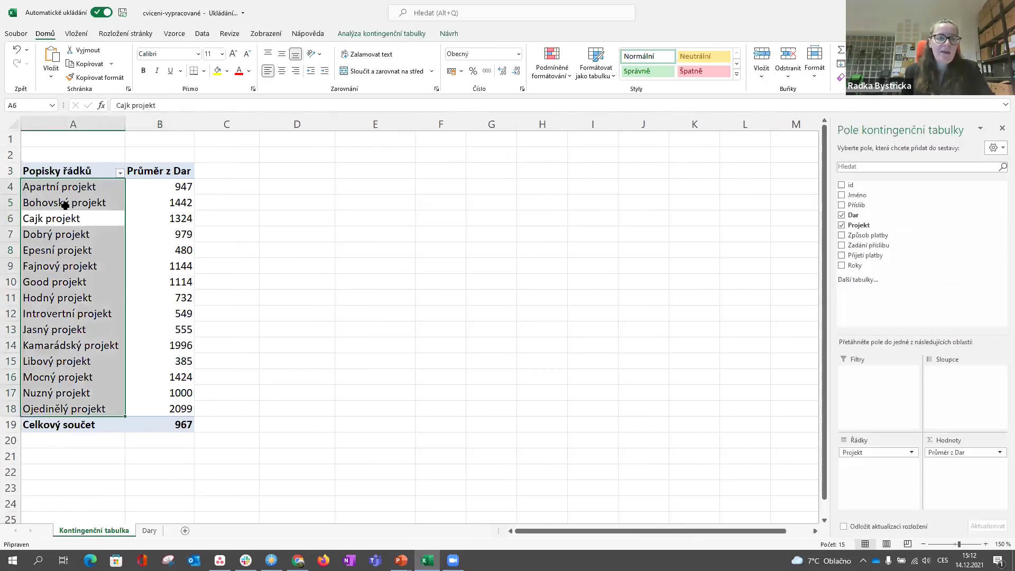
pyautogui.click(178, 203)
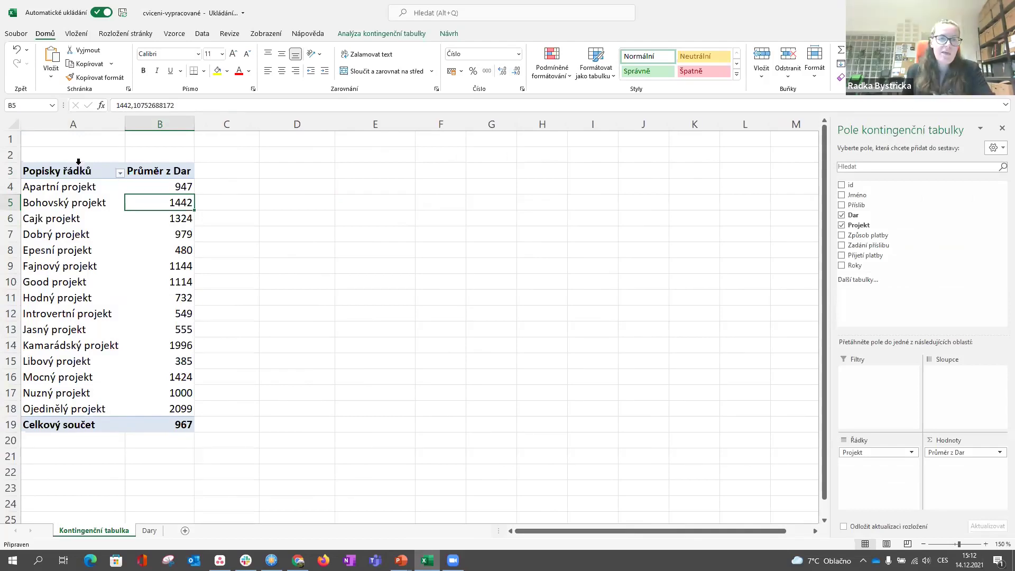
pyautogui.click(120, 173)
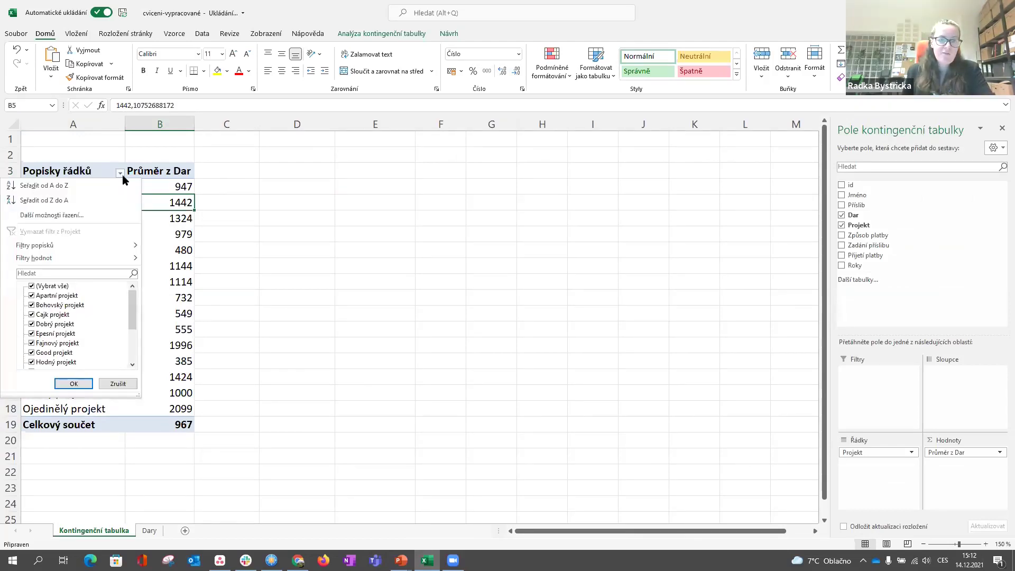
pyautogui.click(75, 217)
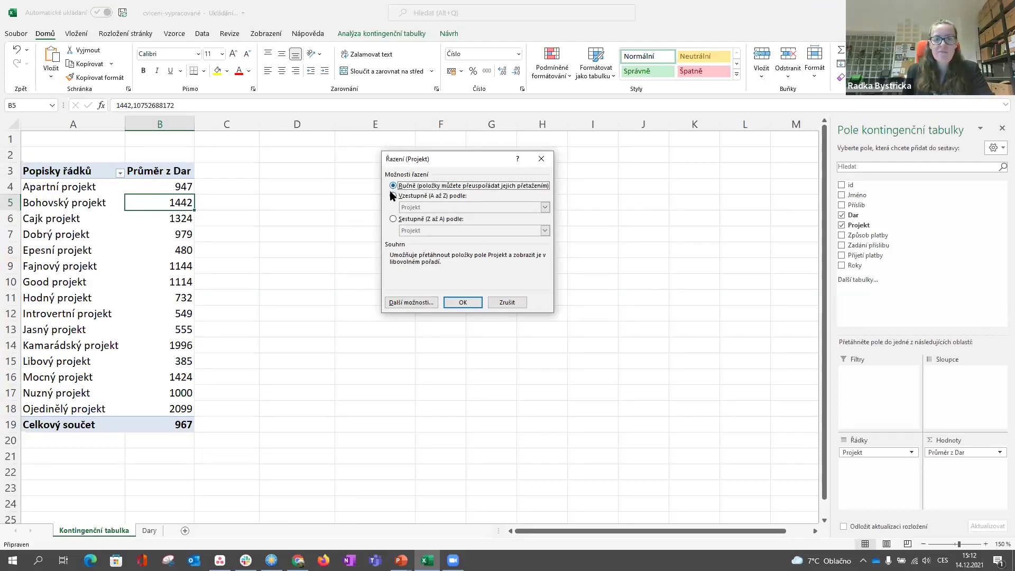
pyautogui.click(392, 219)
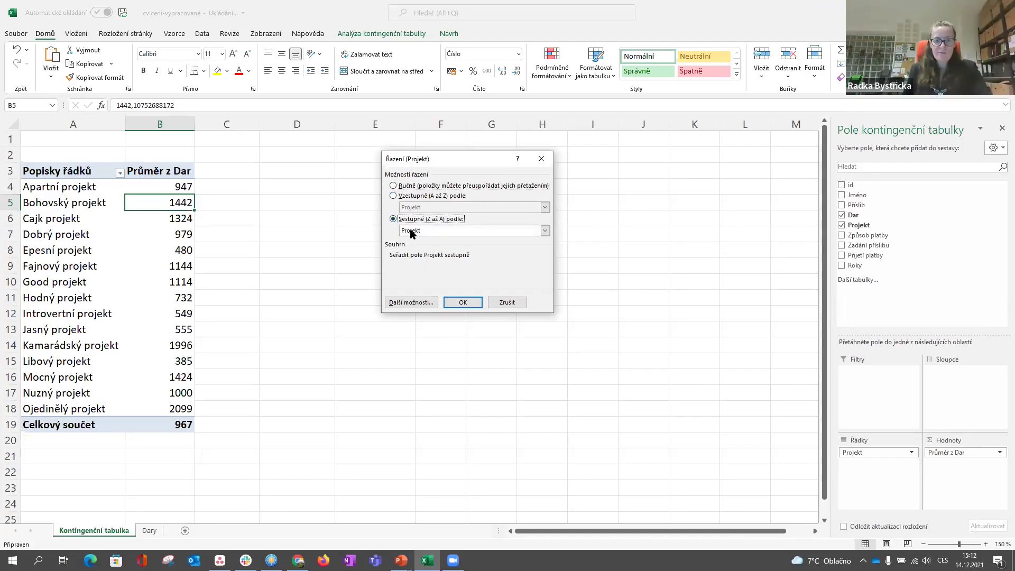
pyautogui.click(545, 232)
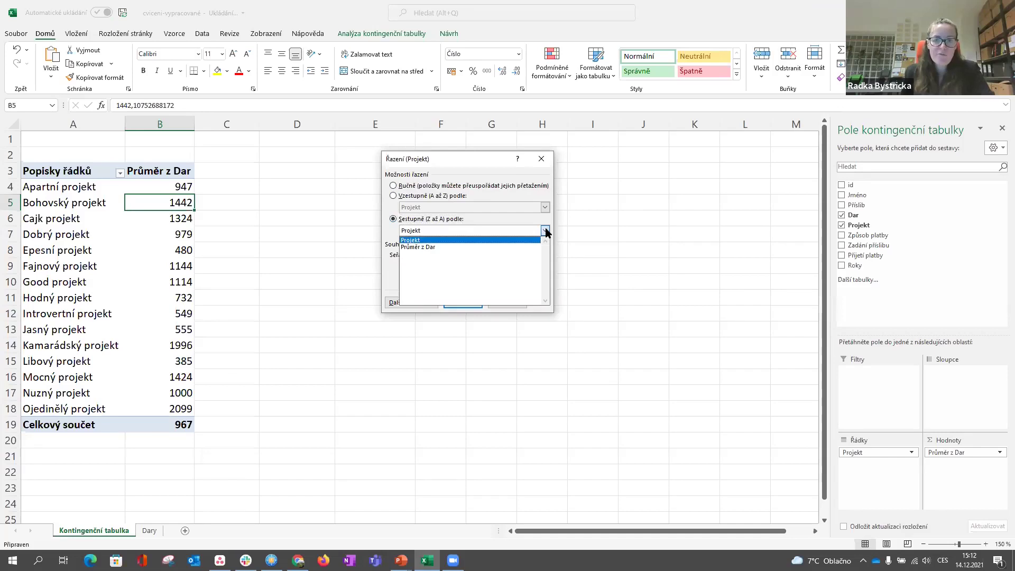
pyautogui.click(433, 247)
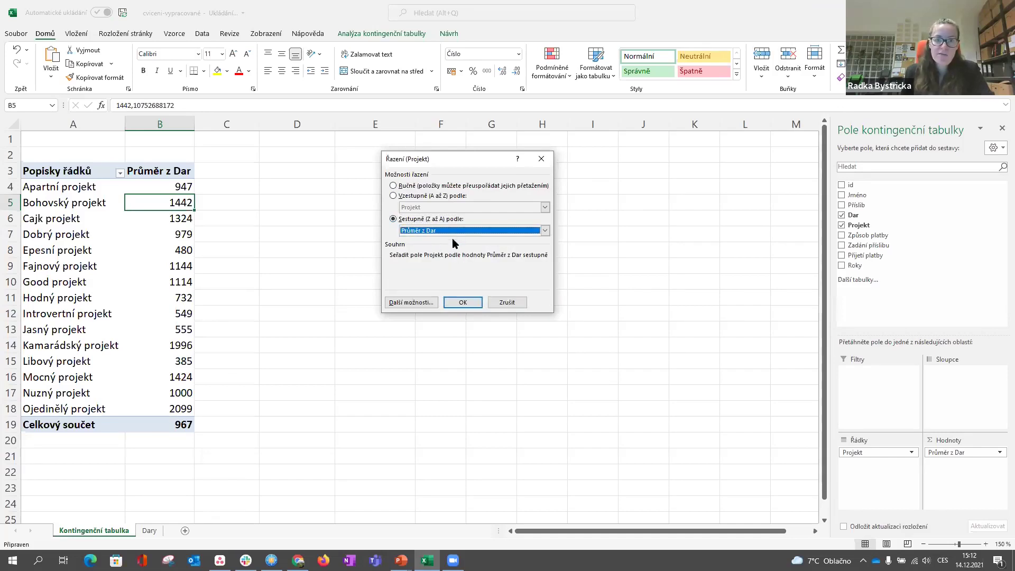
pyautogui.click(544, 230)
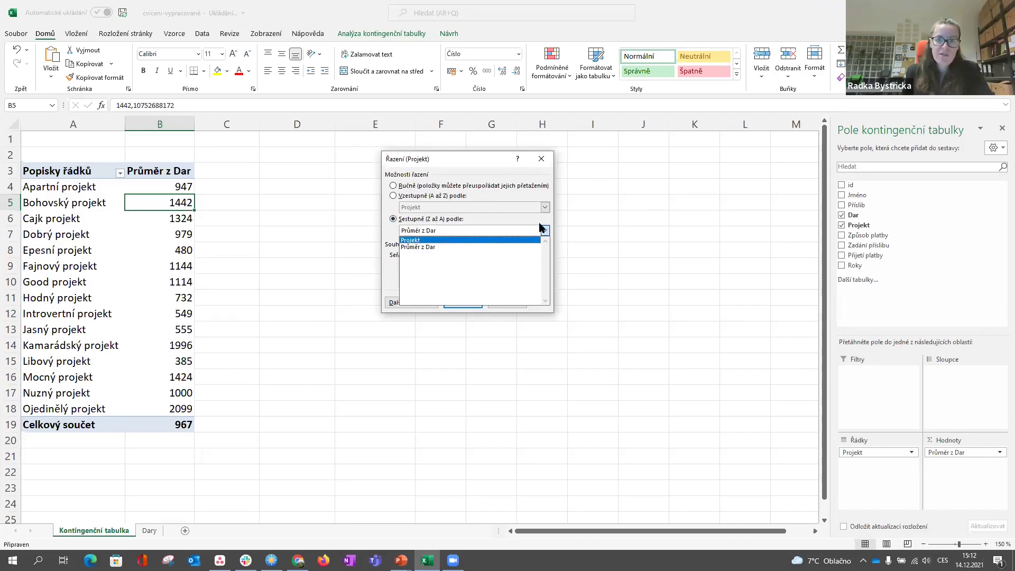
pyautogui.click(420, 246)
pyautogui.click(464, 302)
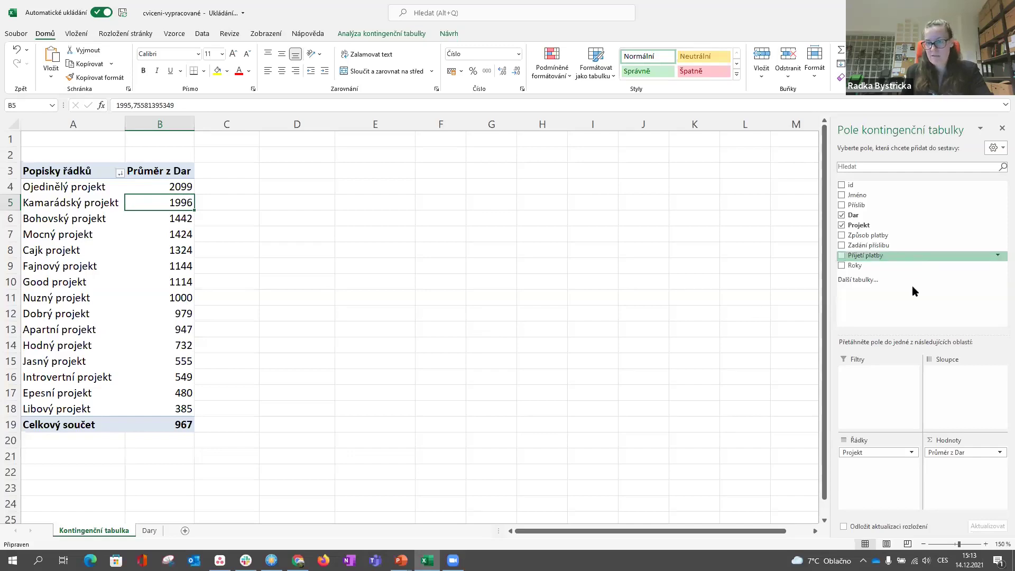
# - Replace Projekt with Způsob platby in the pivot table rows, keeping the average of Dar as the values
pyautogui.moveTo(879, 450); pyautogui.dragTo(911, 304)
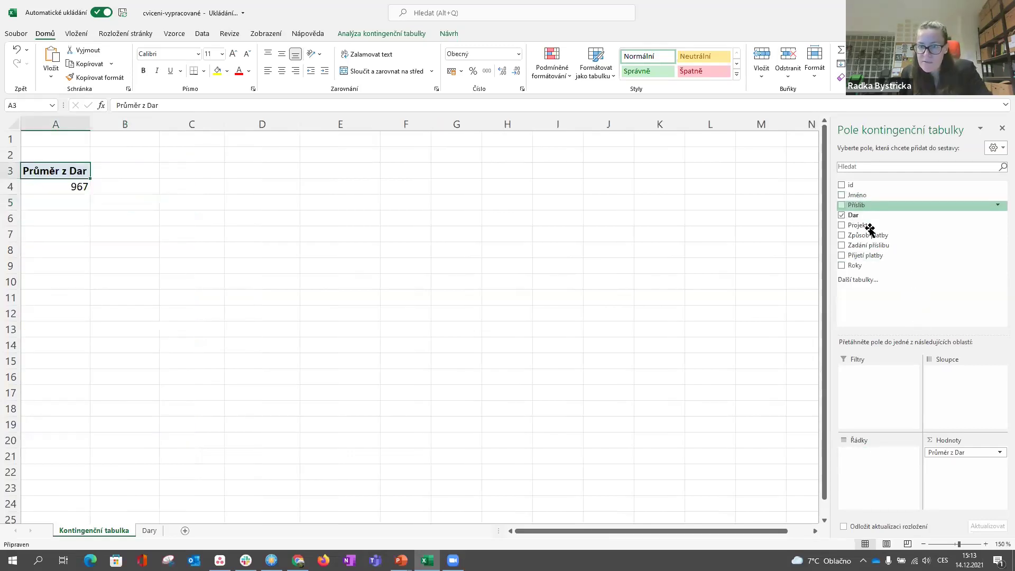
pyautogui.moveTo(870, 236); pyautogui.dragTo(869, 474)
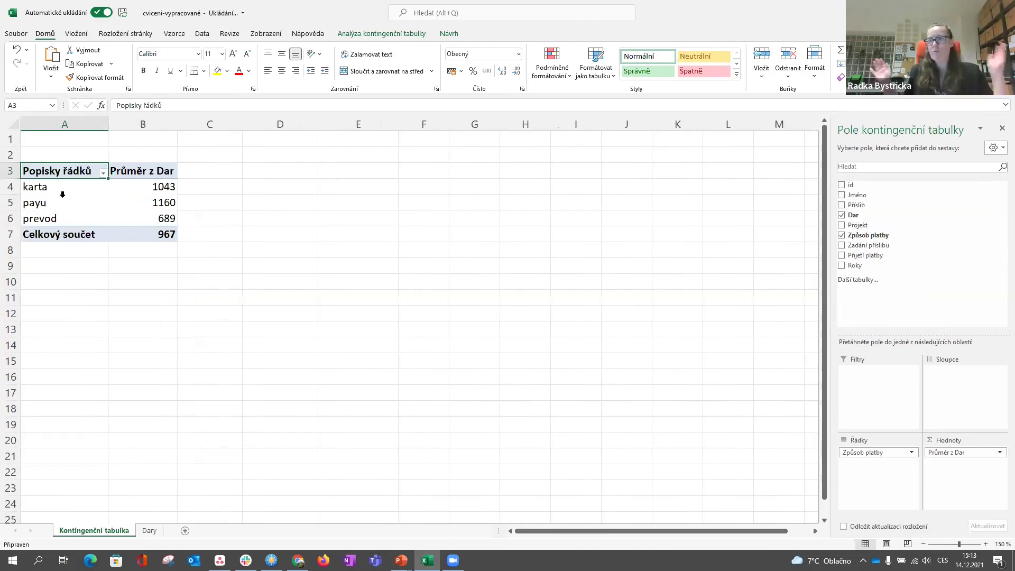
# - Manually move the prevod row label above karta in the pivot table
pyautogui.click(65, 216)
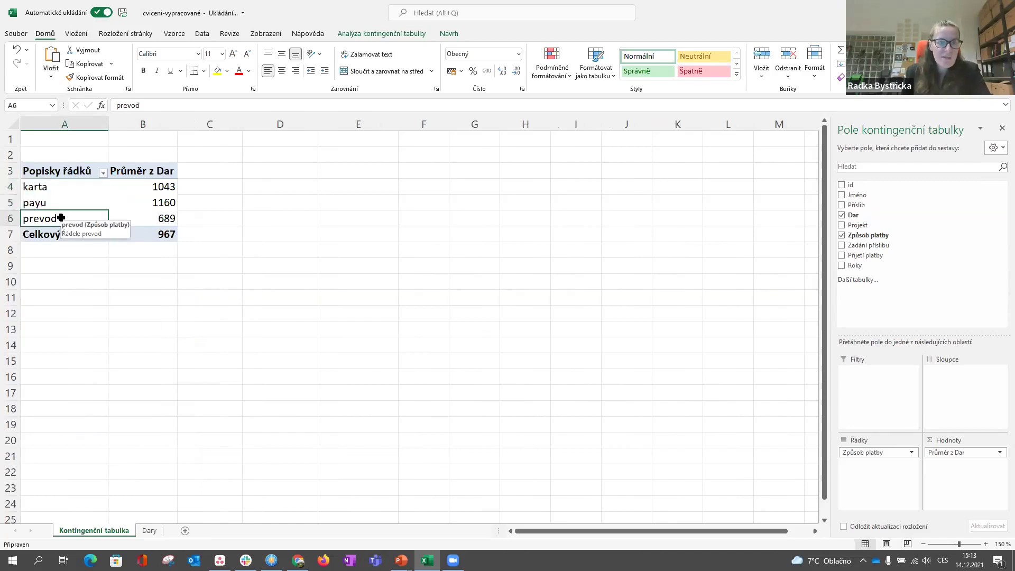
pyautogui.moveTo(19, 218); pyautogui.dragTo(57, 222)
pyautogui.click(68, 218)
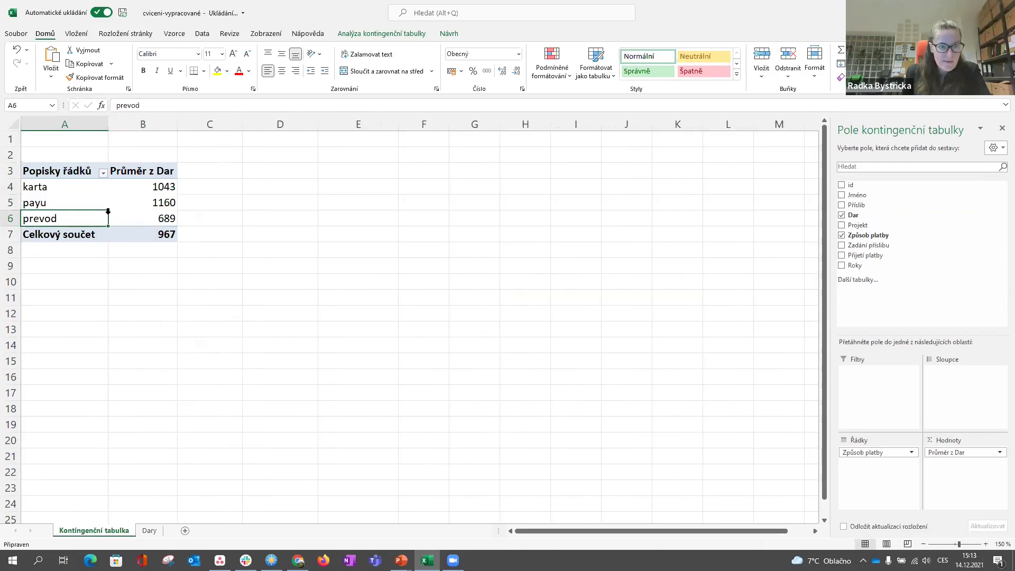
pyautogui.moveTo(106, 221); pyautogui.dragTo(102, 181)
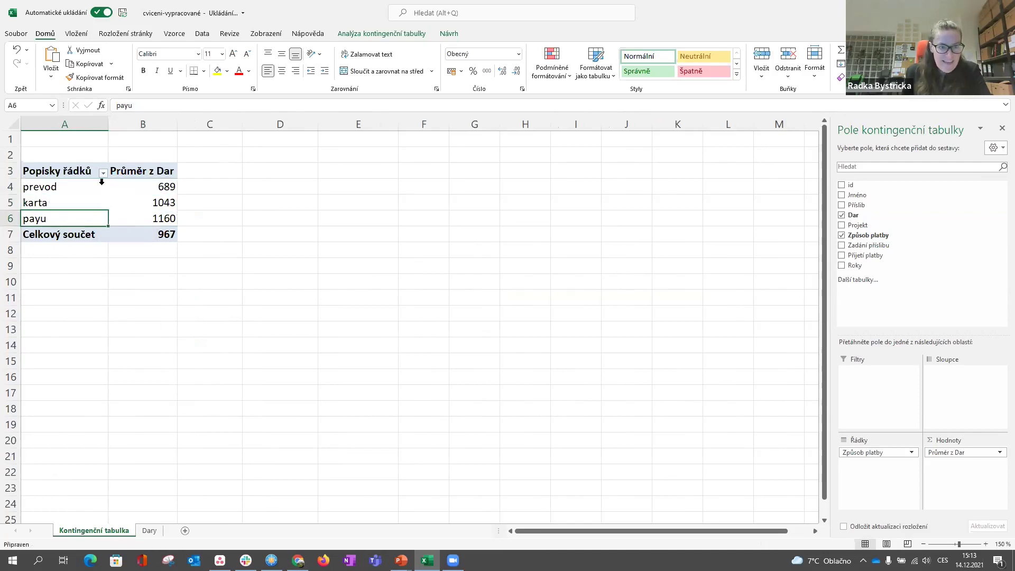
pyautogui.click(68, 188)
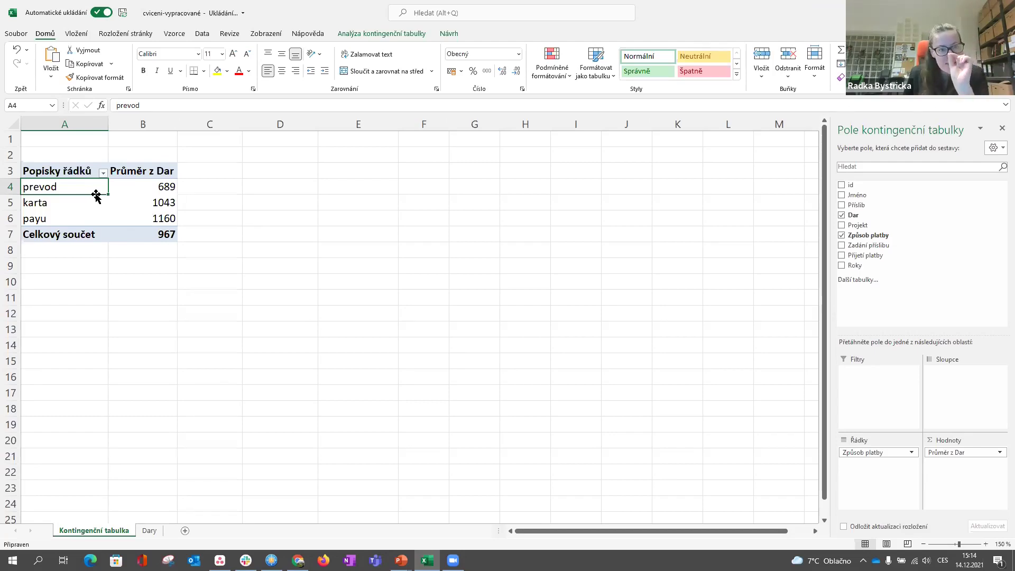
pyautogui.moveTo(96, 195)
pyautogui.mouseDown()
pyautogui.moveTo(98, 227)
pyautogui.moveTo(91, 183)
pyautogui.mouseUp()
pyautogui.click(91, 209)
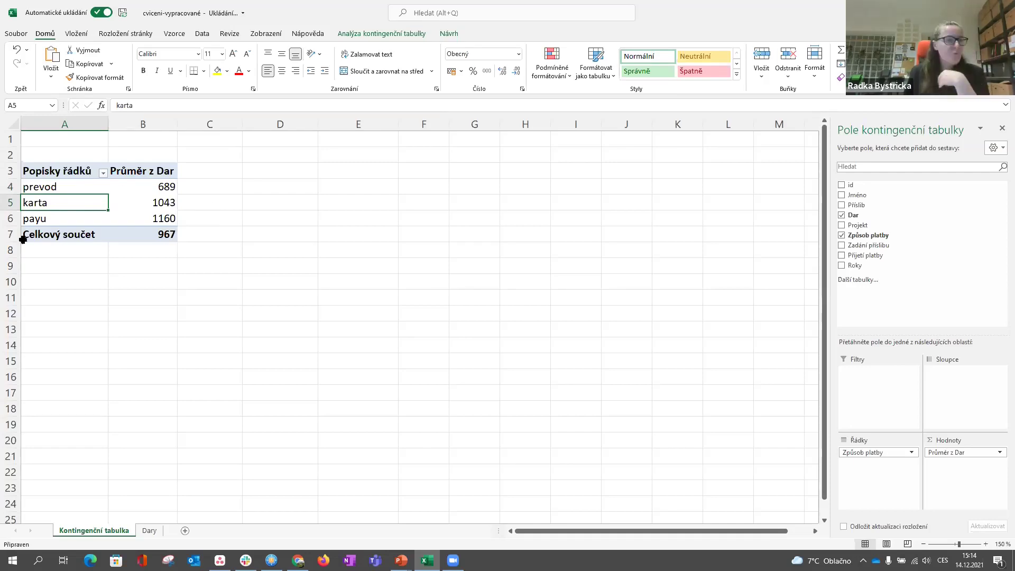
# - Sort the Způsob platby row labels in descending order by Průměr z Dar
pyautogui.click(103, 172)
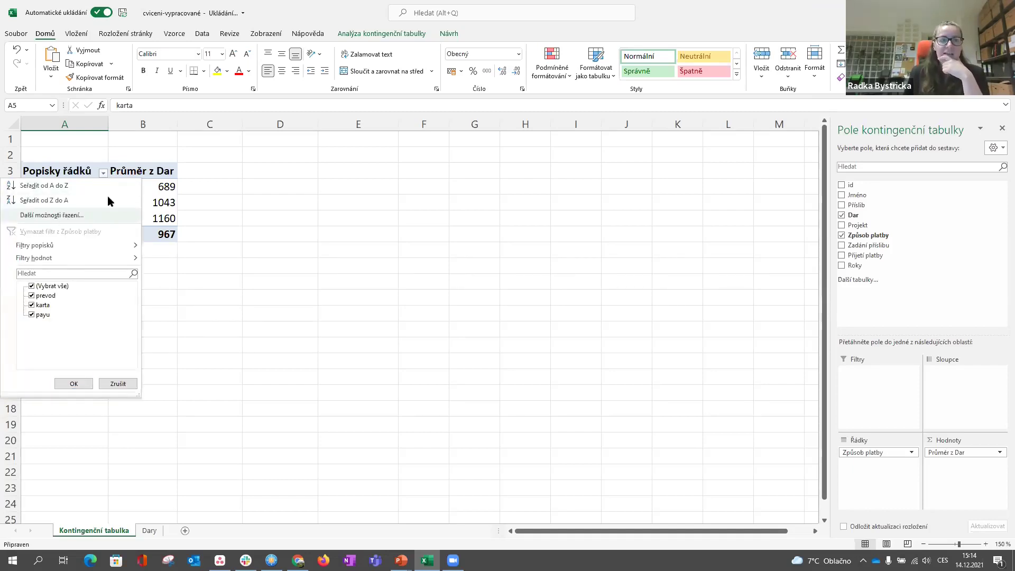
pyautogui.click(68, 216)
pyautogui.click(403, 219)
pyautogui.click(433, 233)
pyautogui.click(431, 245)
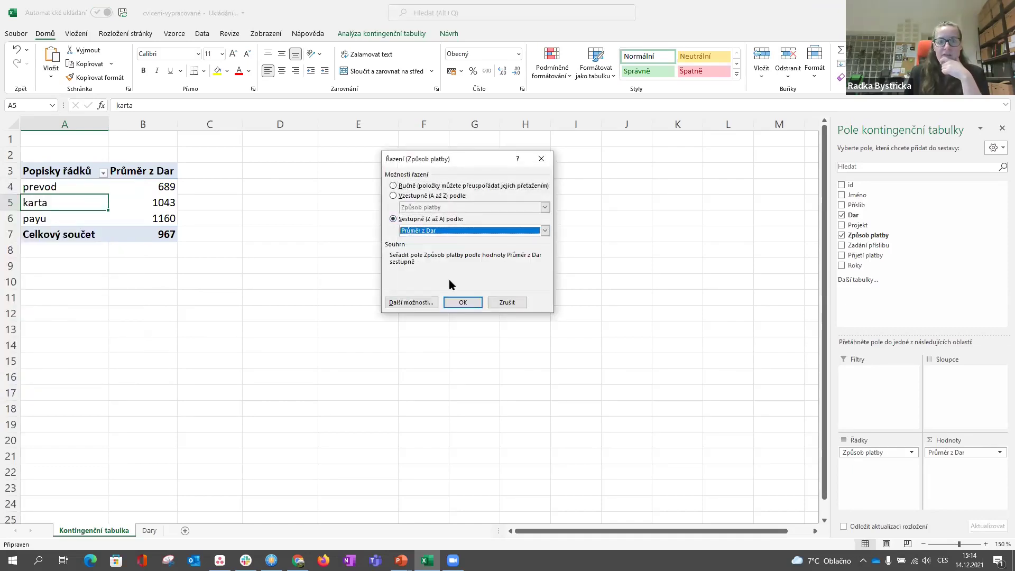
pyautogui.click(464, 303)
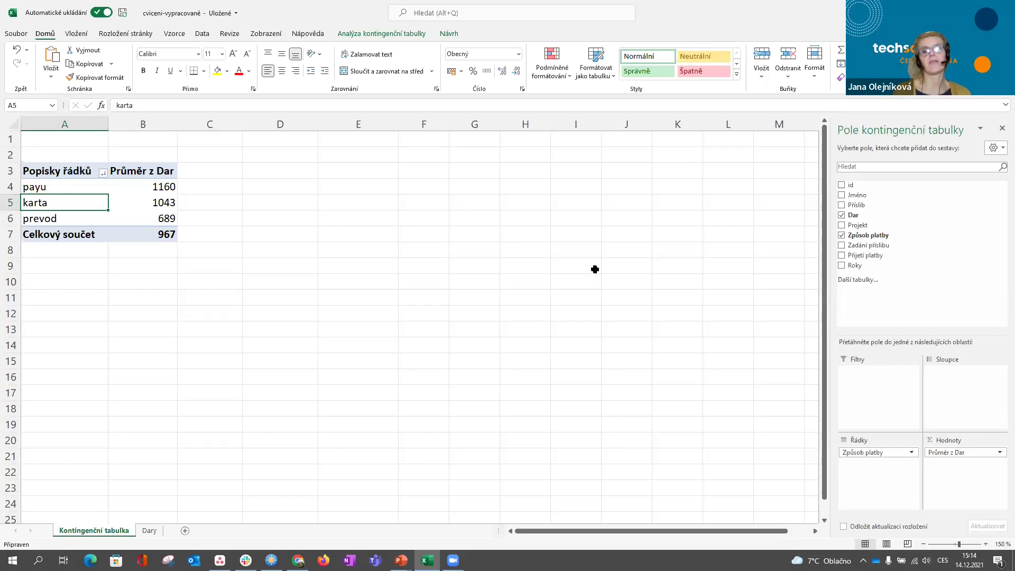
# - Filter the Projekt column on the Dary sheet to show only Nuzný projekt
pyautogui.click(148, 530)
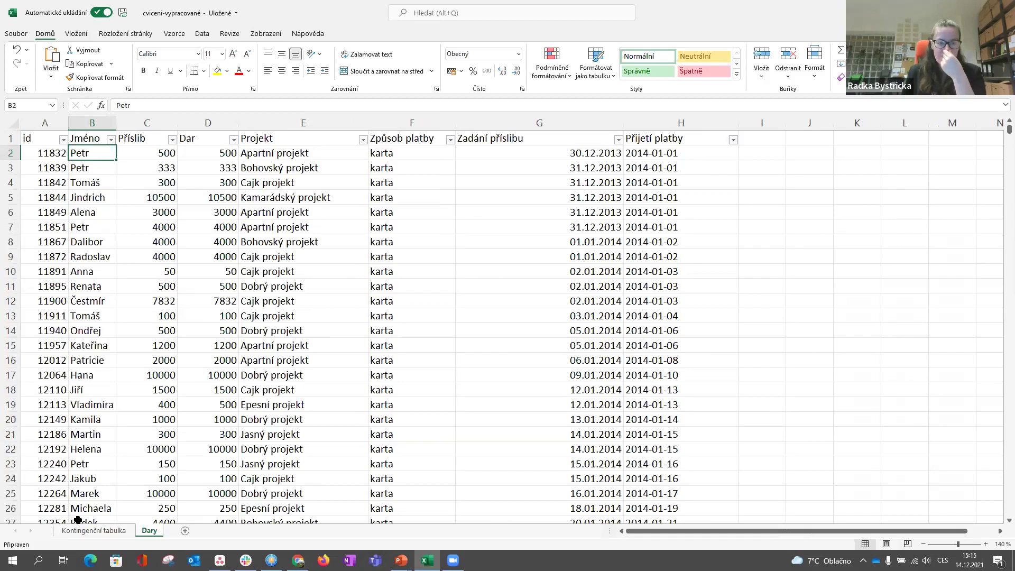
pyautogui.click(91, 530)
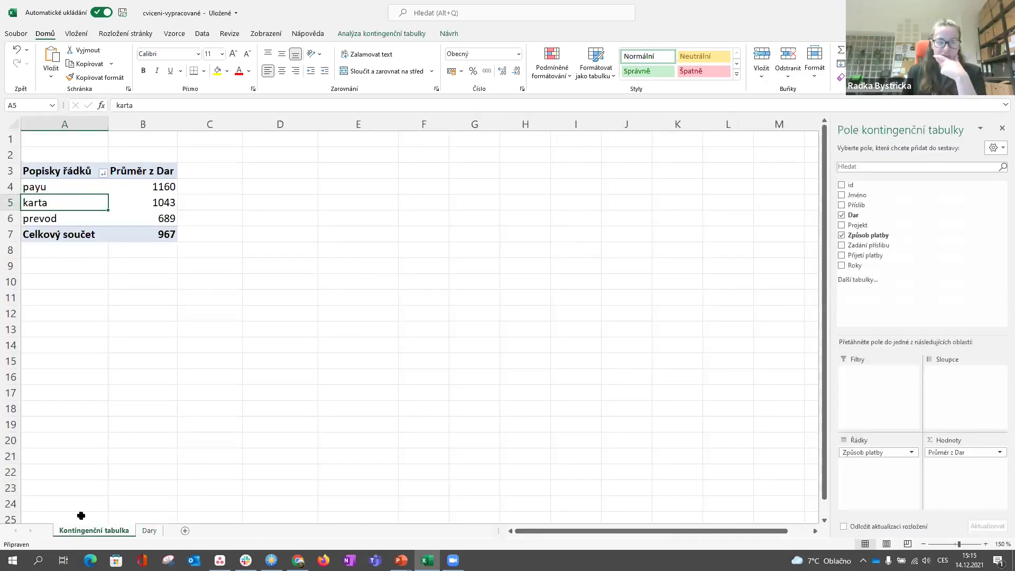
pyautogui.click(149, 533)
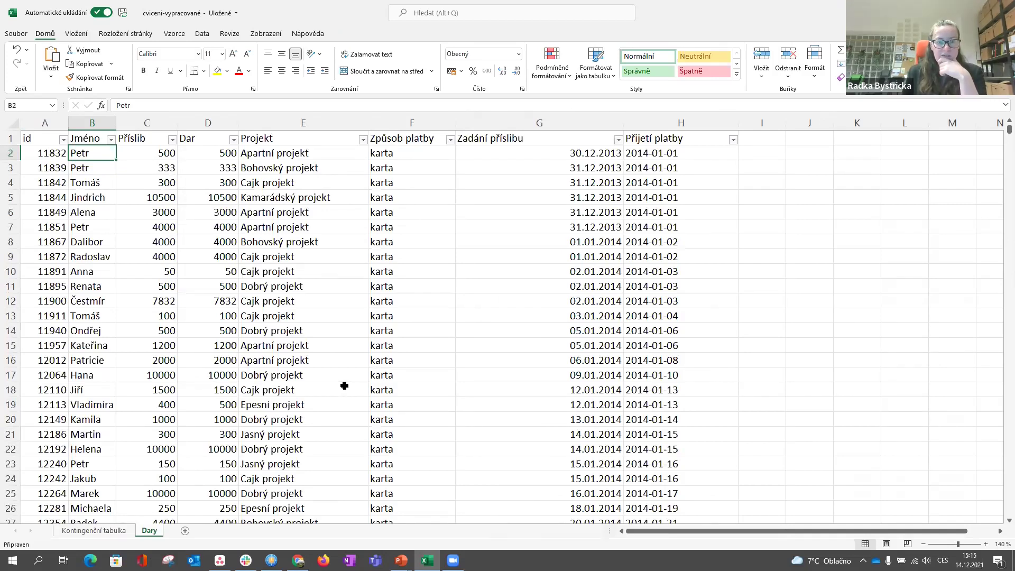
pyautogui.click(363, 139)
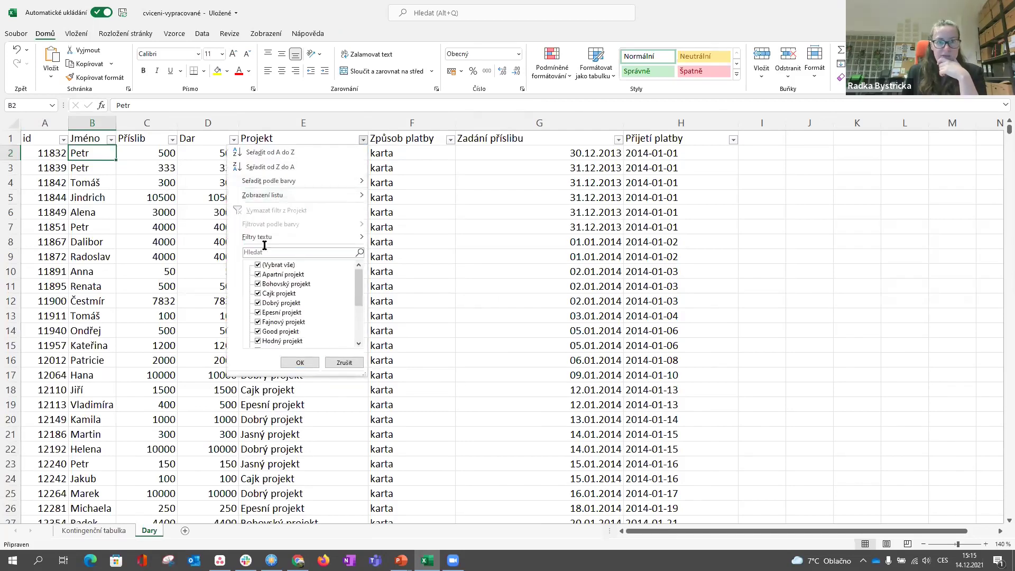
pyautogui.click(259, 266)
pyautogui.scroll(-3, 302, 317)
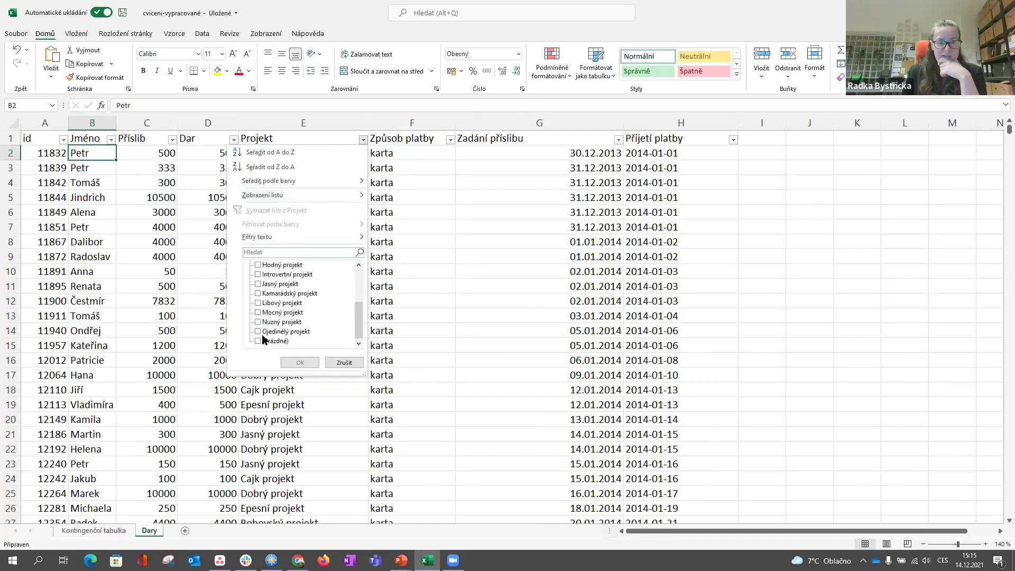
pyautogui.click(258, 321)
pyautogui.click(300, 362)
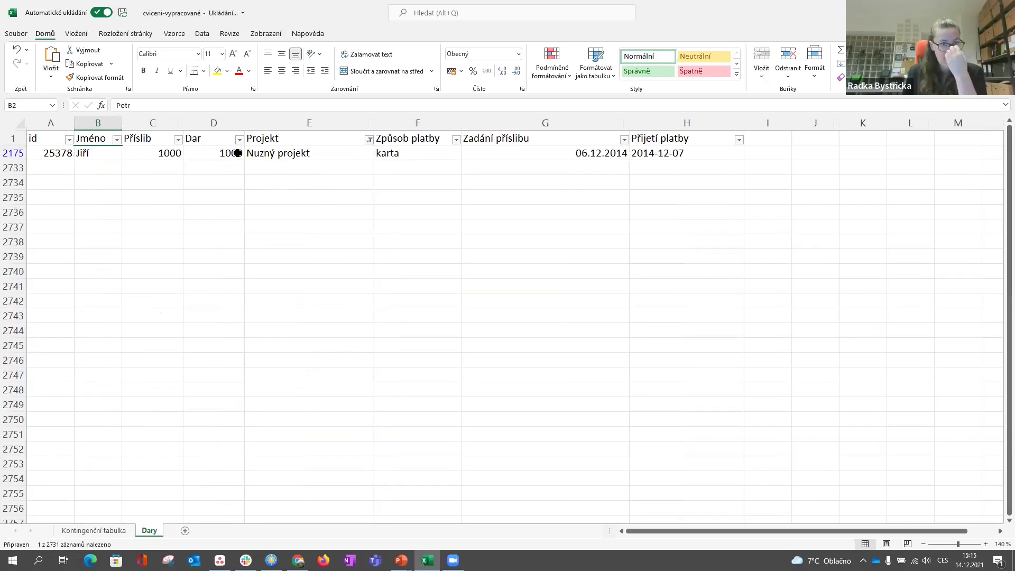
# - Clear the Dar, Příslib and Jméno cells of the filtered Nuzný projekt record in row 2175
pyautogui.click(209, 153)
pyautogui.press('Delete')
pyautogui.press('Left')
pyautogui.press('Delete')
pyautogui.press('Left')
pyautogui.press('Delete')
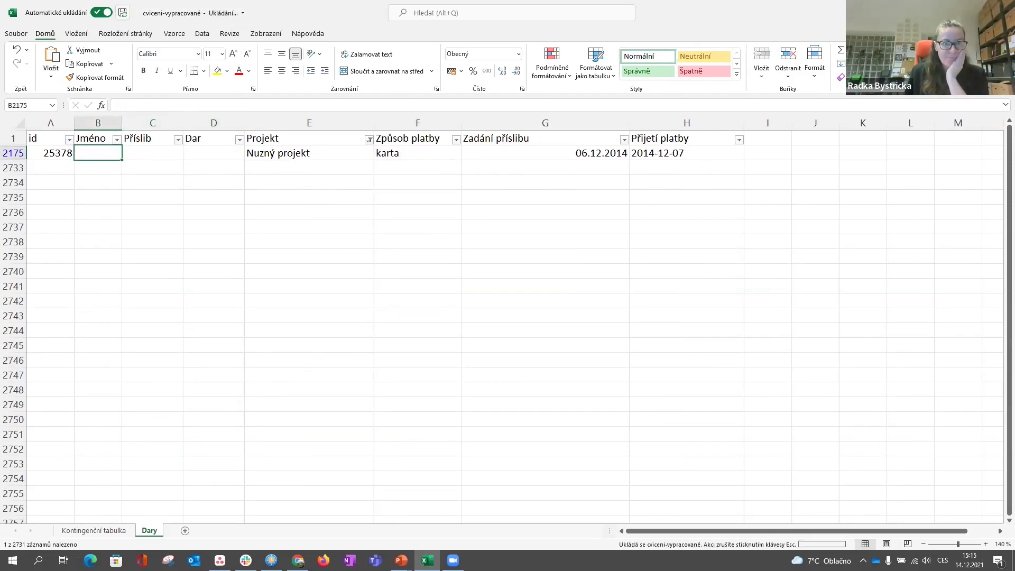
# - Replace Způsob platby with Projekt in the rows of the pivot table on the Kontingenční tabulka sheet
pyautogui.click(103, 532)
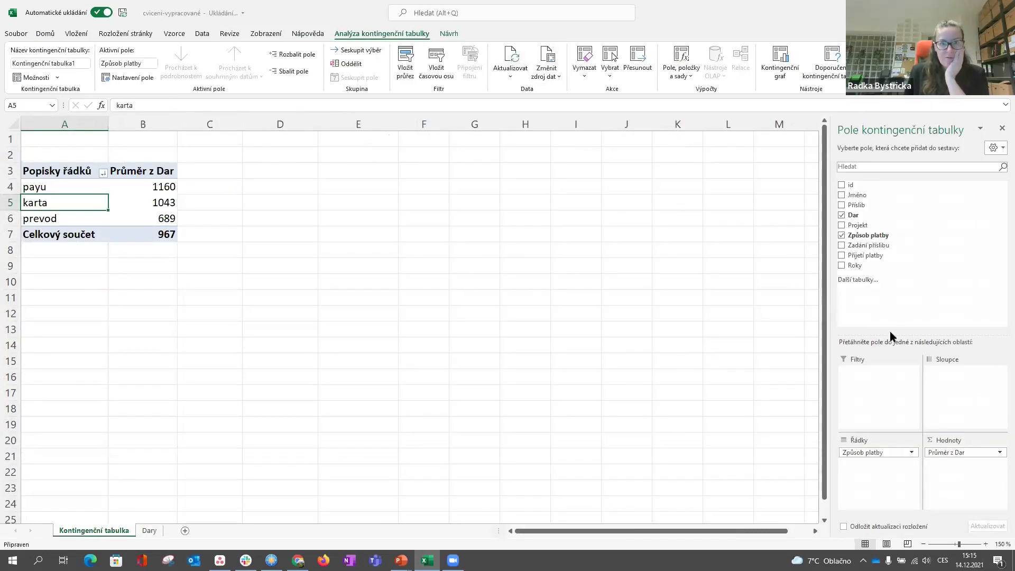
pyautogui.moveTo(881, 453); pyautogui.dragTo(895, 285)
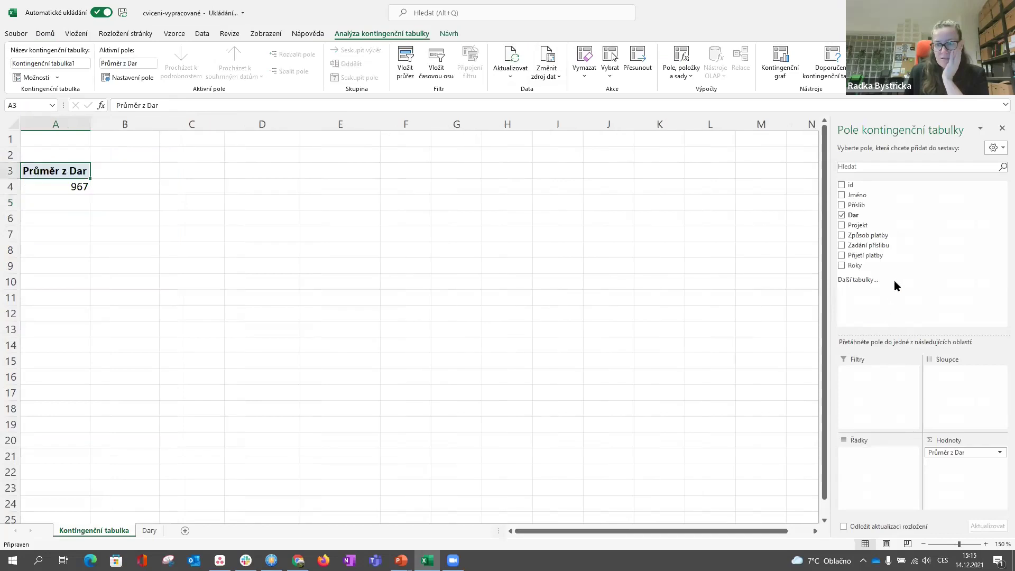
pyautogui.moveTo(875, 231); pyautogui.dragTo(873, 476)
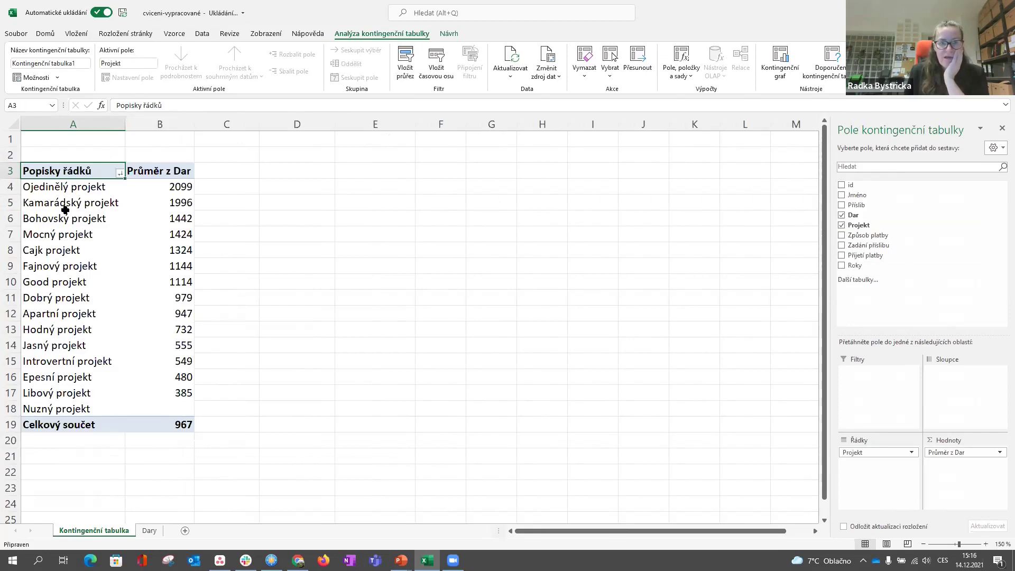
# - Examine the pivot table's layout, totals and display options for handling items without data, and leave them unchanged
pyautogui.rightClick(94, 317)
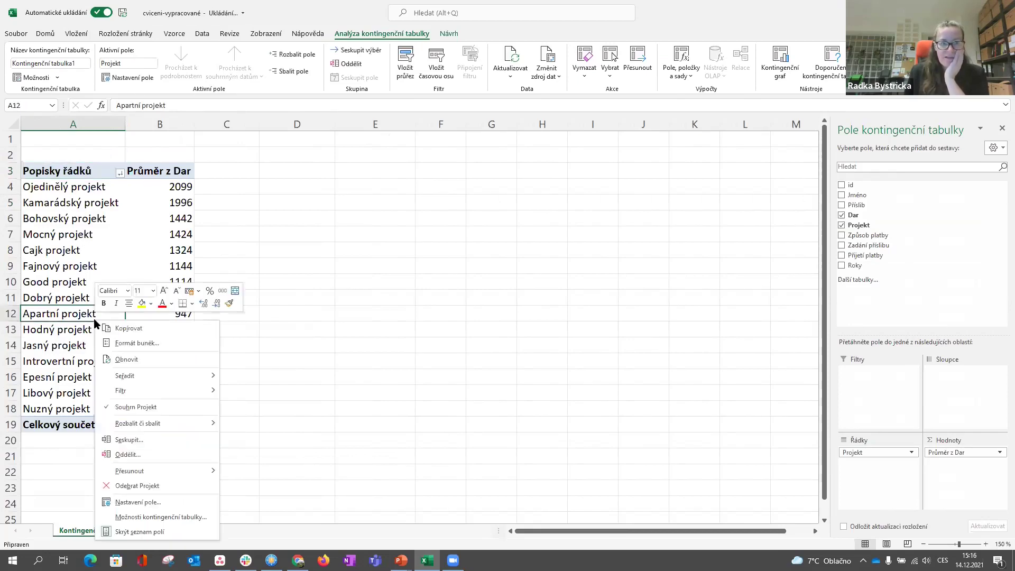
pyautogui.click(182, 516)
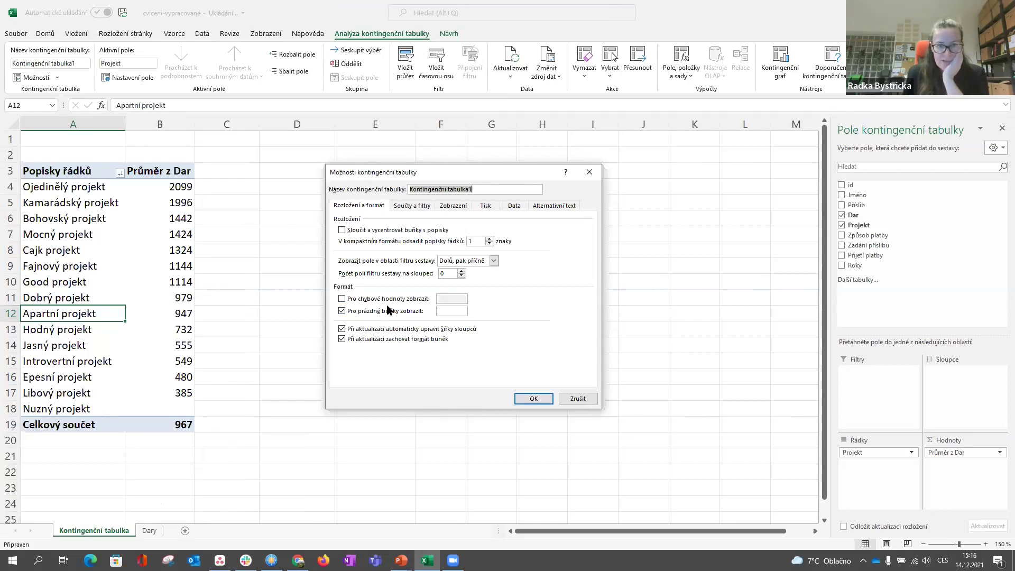
pyautogui.click(446, 207)
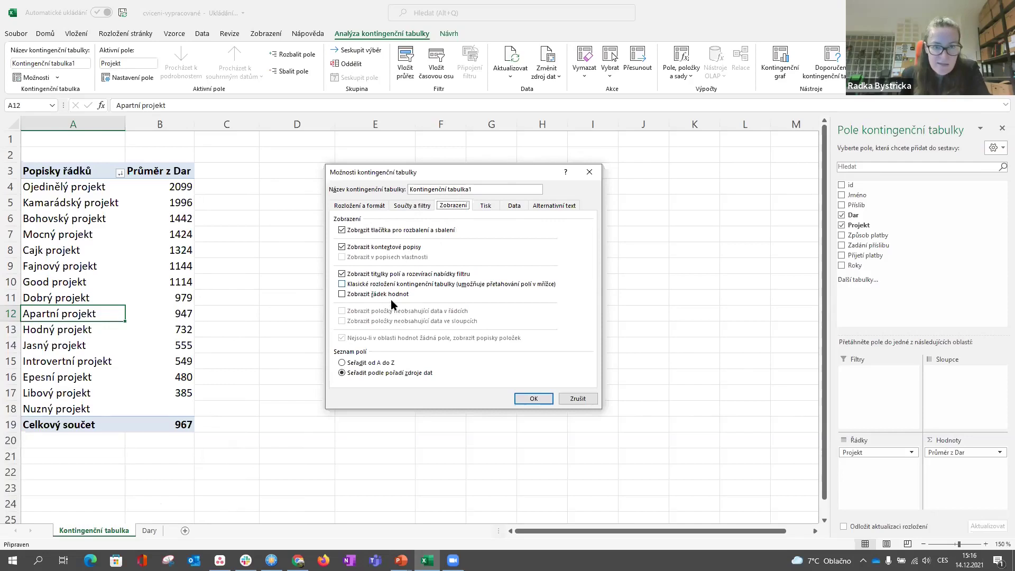
pyautogui.click(412, 208)
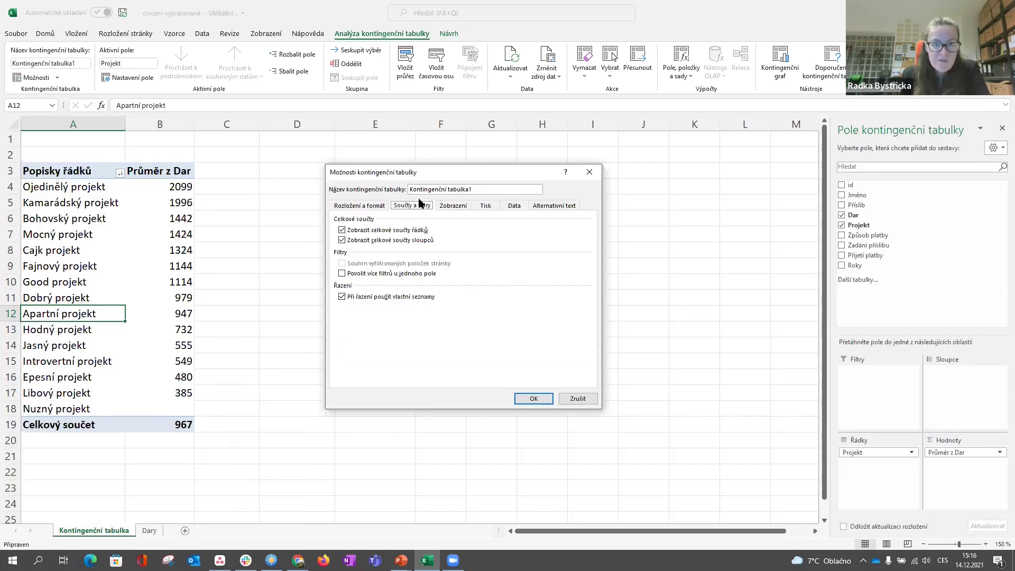
pyautogui.click(452, 208)
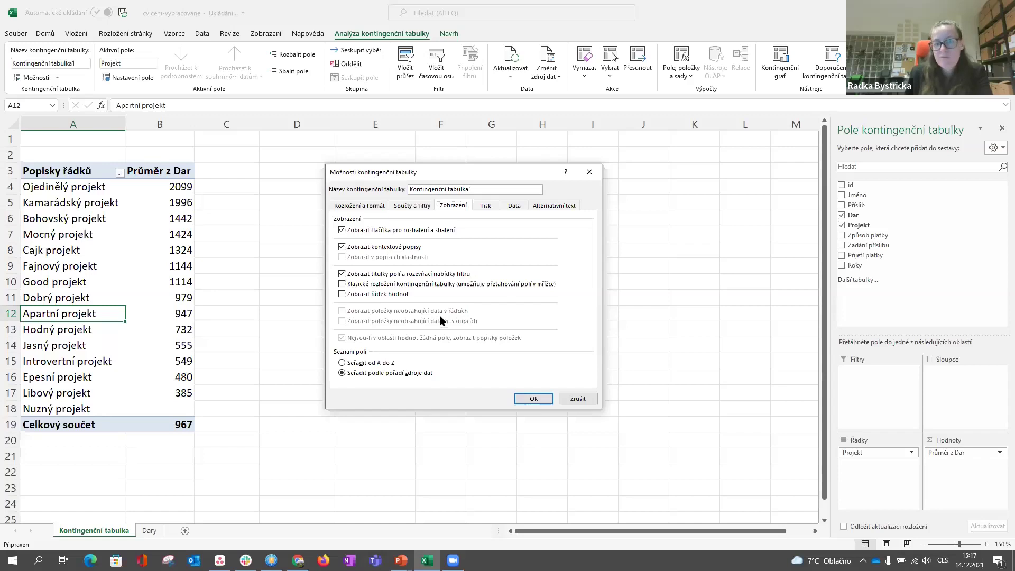
pyautogui.click(578, 399)
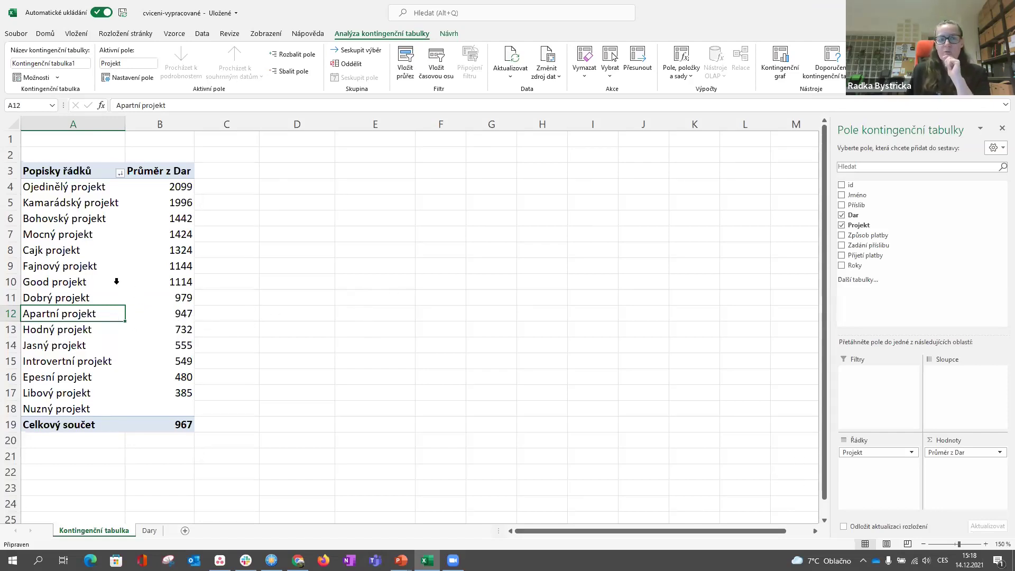
# - Change the summary calculation of the Dar value field to the sum (Součet)
pyautogui.click(185, 188)
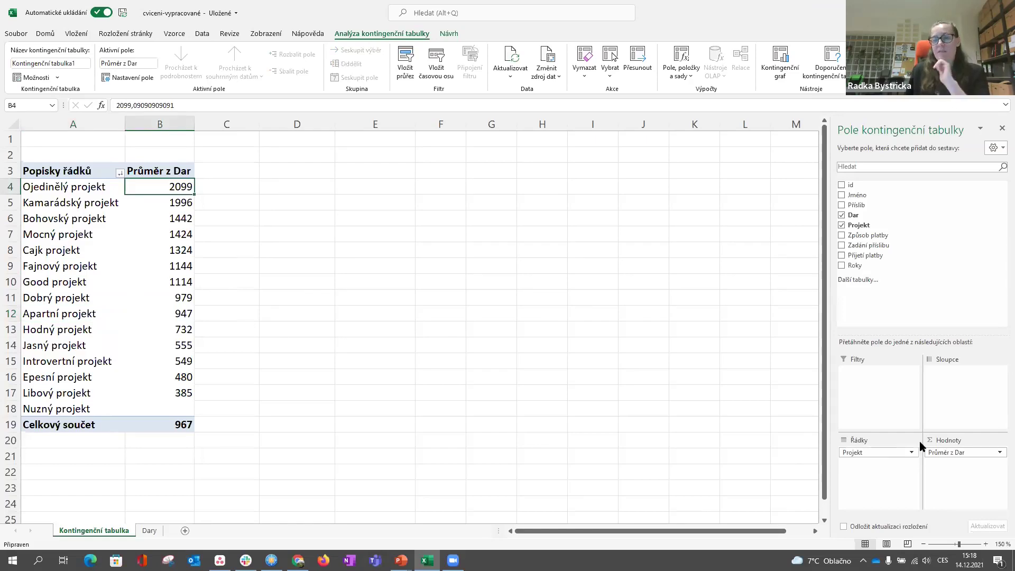
pyautogui.click(998, 452)
pyautogui.click(985, 446)
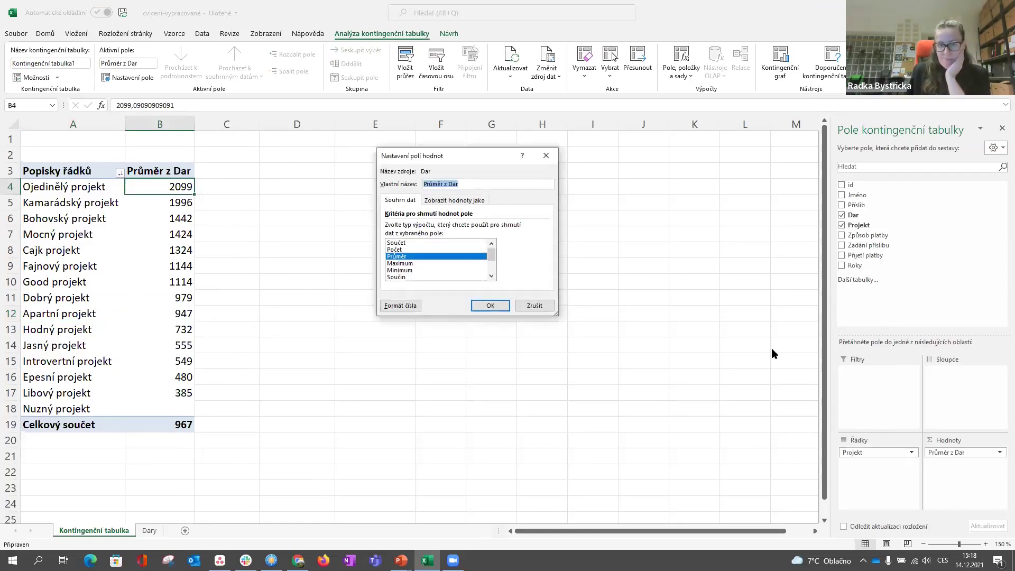
pyautogui.click(395, 242)
pyautogui.click(482, 301)
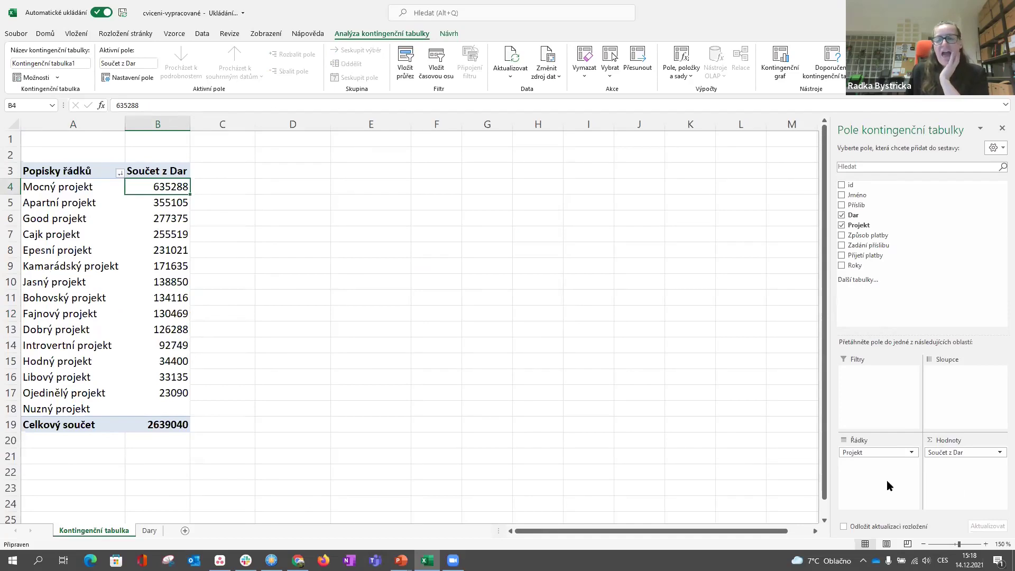
# - Show the Součet z Dar values as a percentage of the grand total (% z celkového součtu)
pyautogui.click(998, 453)
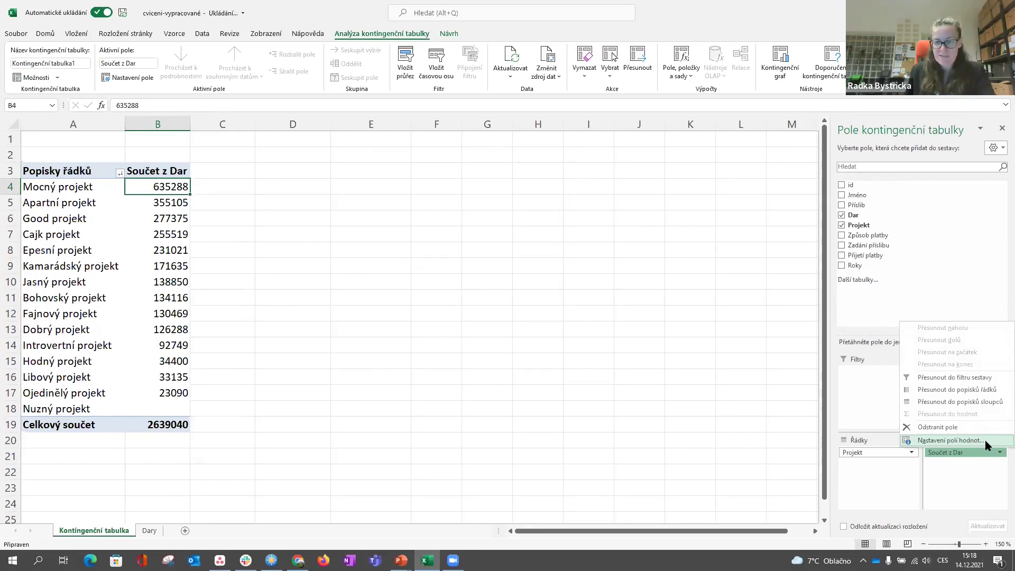
pyautogui.click(985, 439)
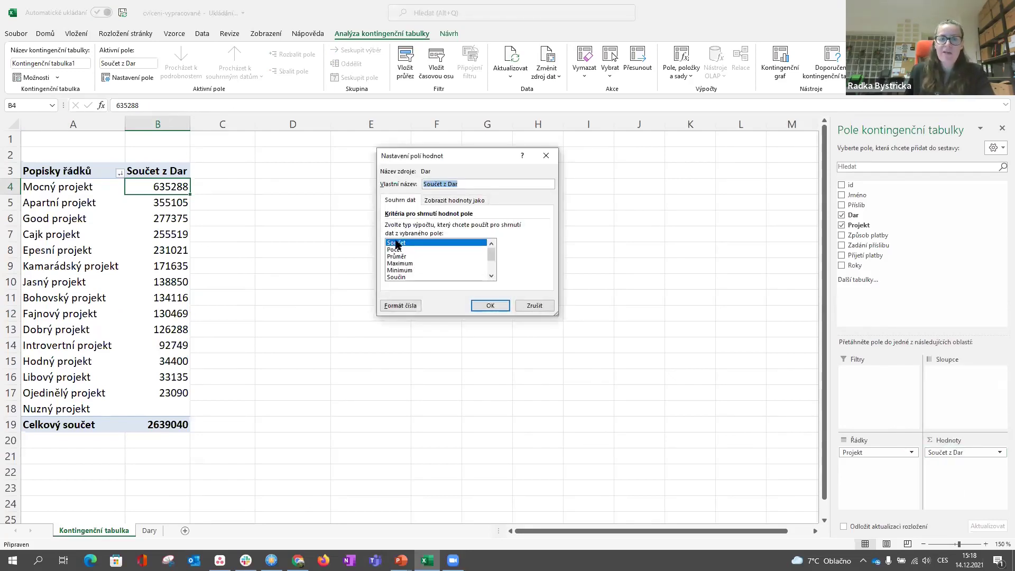
pyautogui.click(456, 200)
pyautogui.click(394, 205)
pyautogui.click(446, 199)
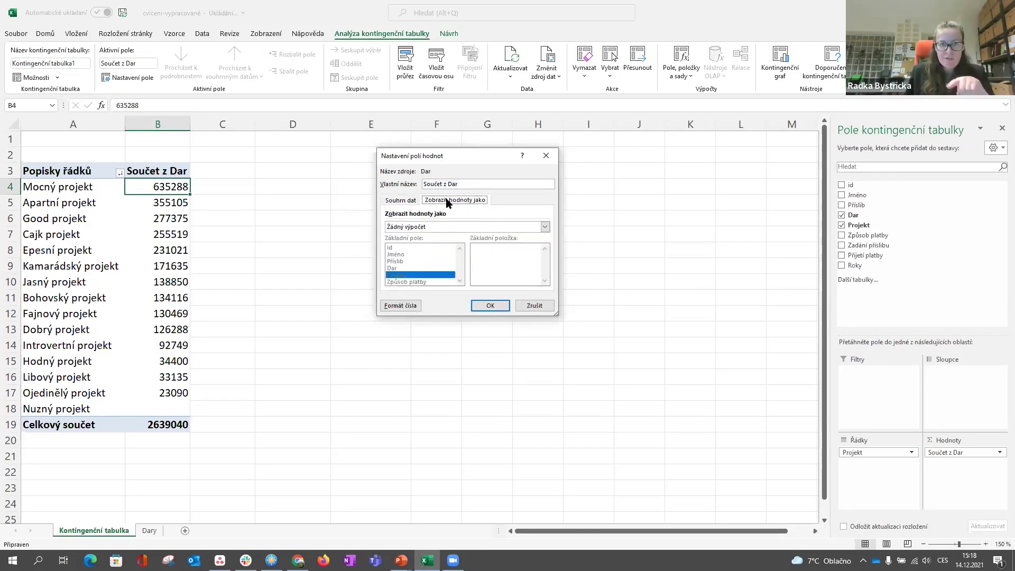
pyautogui.click(425, 228)
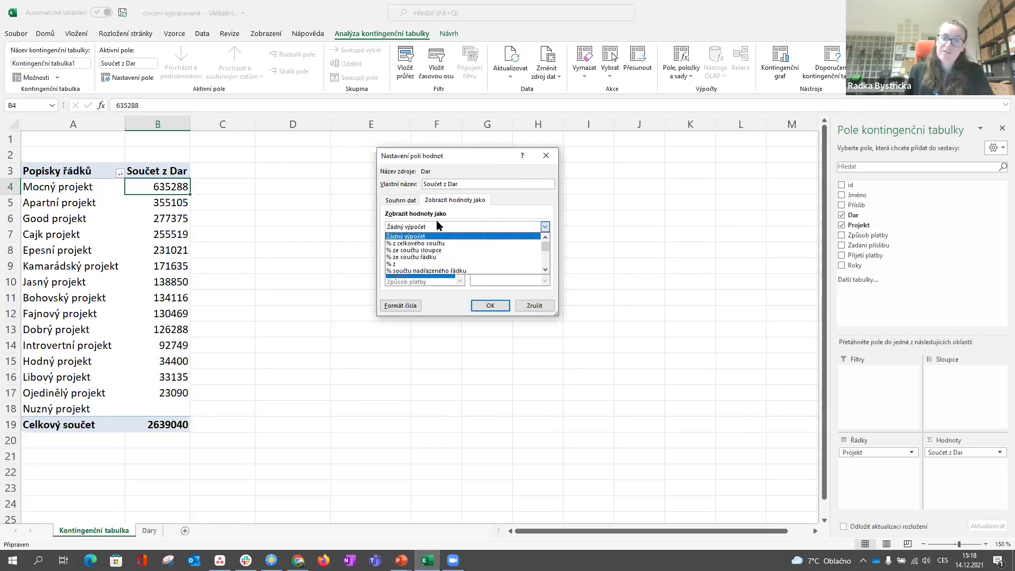
pyautogui.click(468, 244)
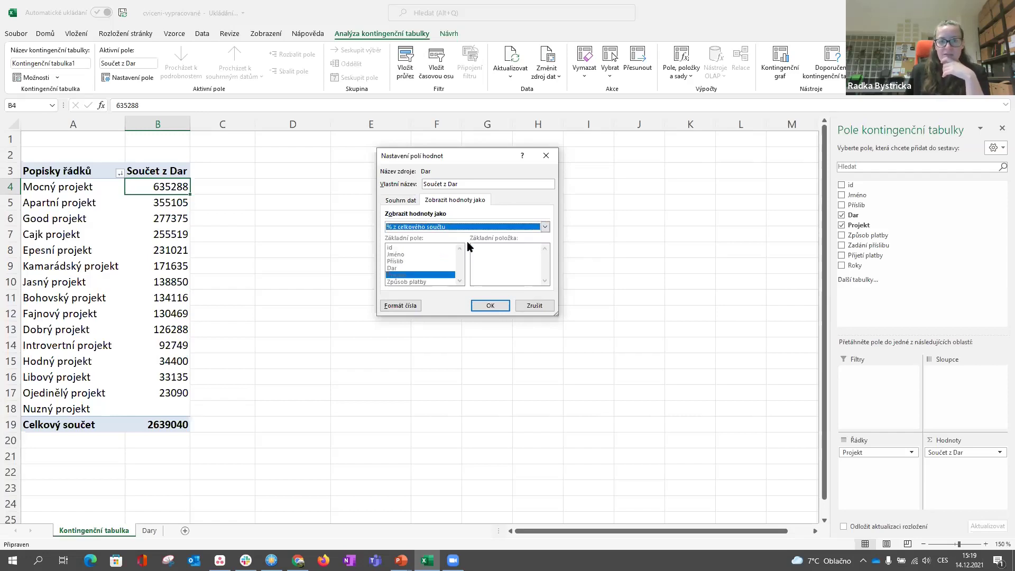
pyautogui.click(490, 305)
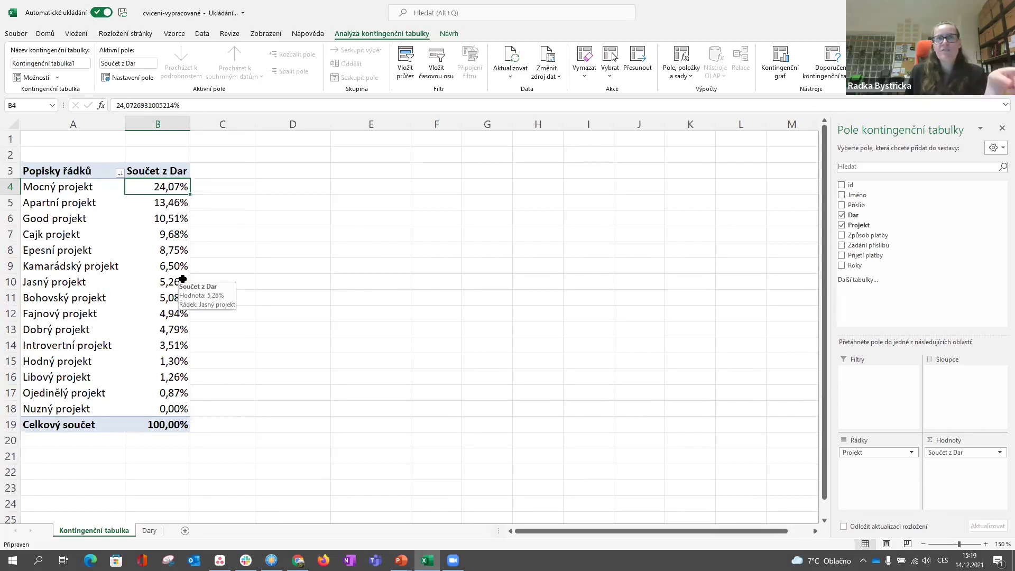
# - Remove the percentage display from Součet z Dar by setting its shown values to Žádný výpočet
pyautogui.click(1000, 453)
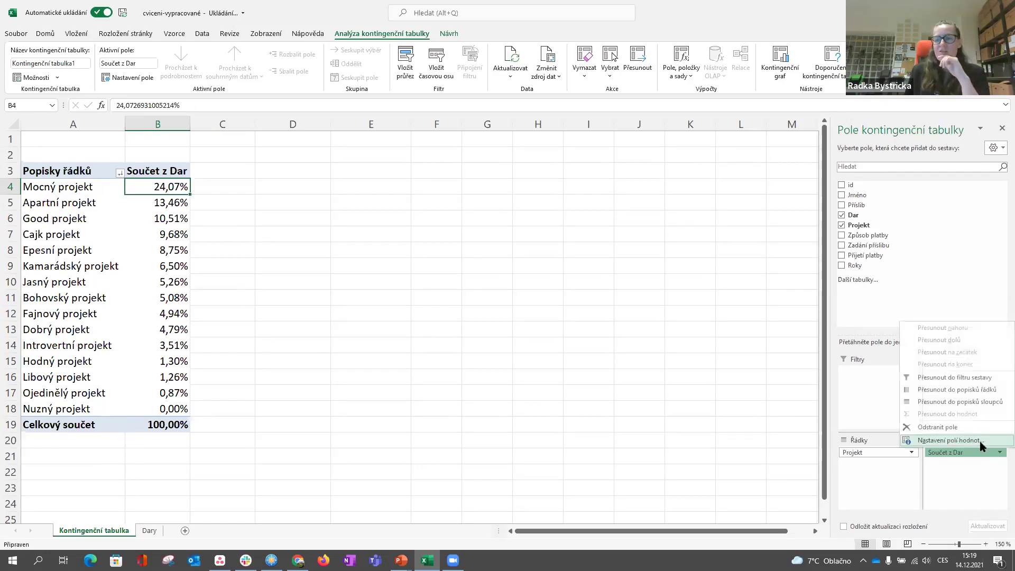
pyautogui.click(978, 439)
pyautogui.click(444, 201)
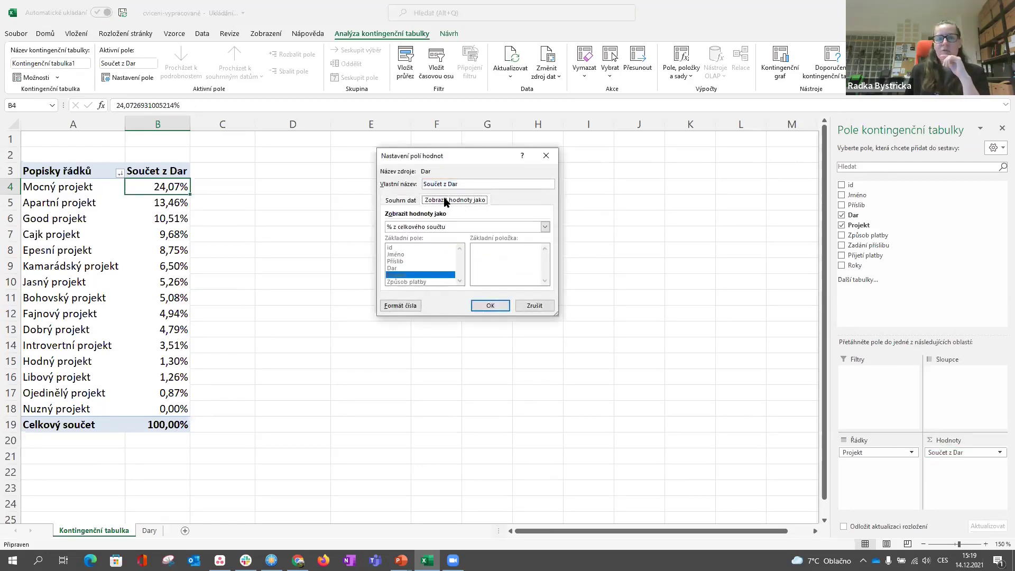
pyautogui.click(466, 225)
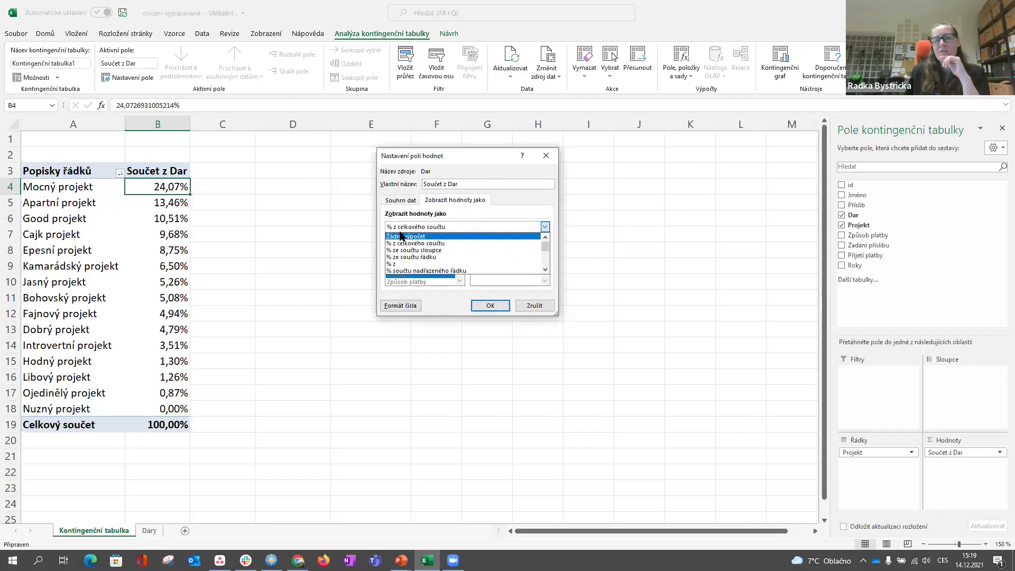
pyautogui.click(443, 241)
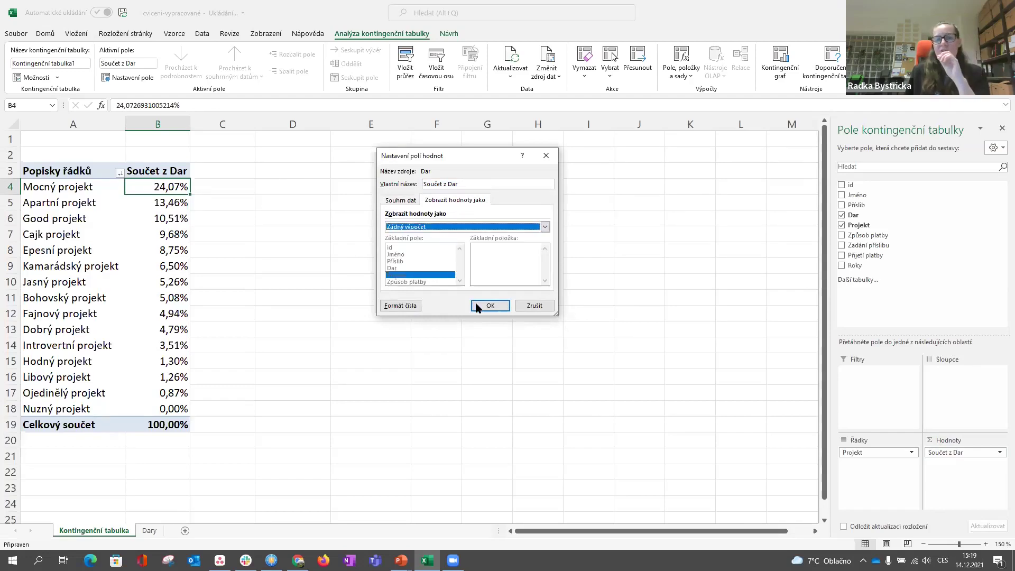
pyautogui.click(426, 228)
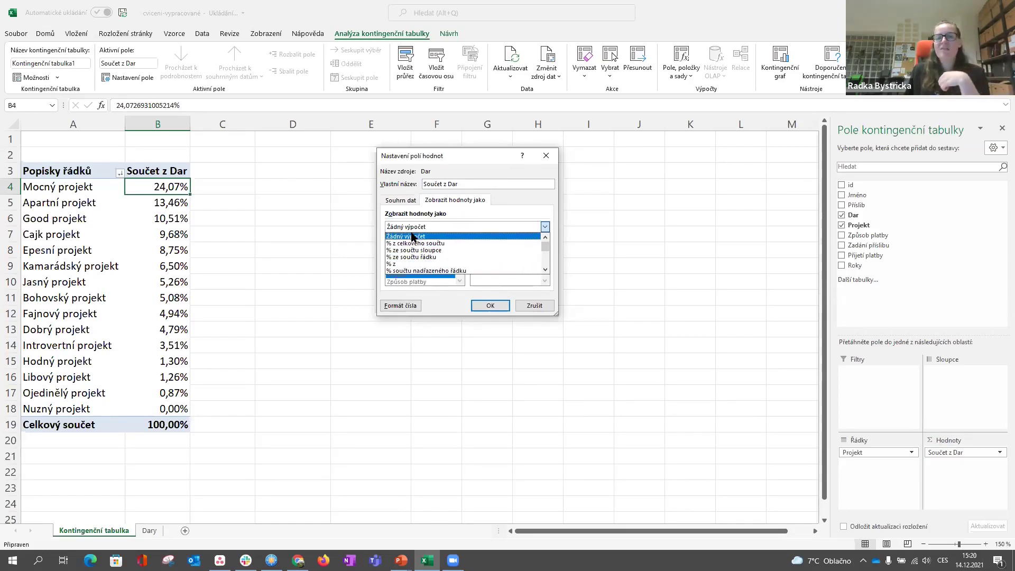
pyautogui.click(412, 236)
pyautogui.click(489, 306)
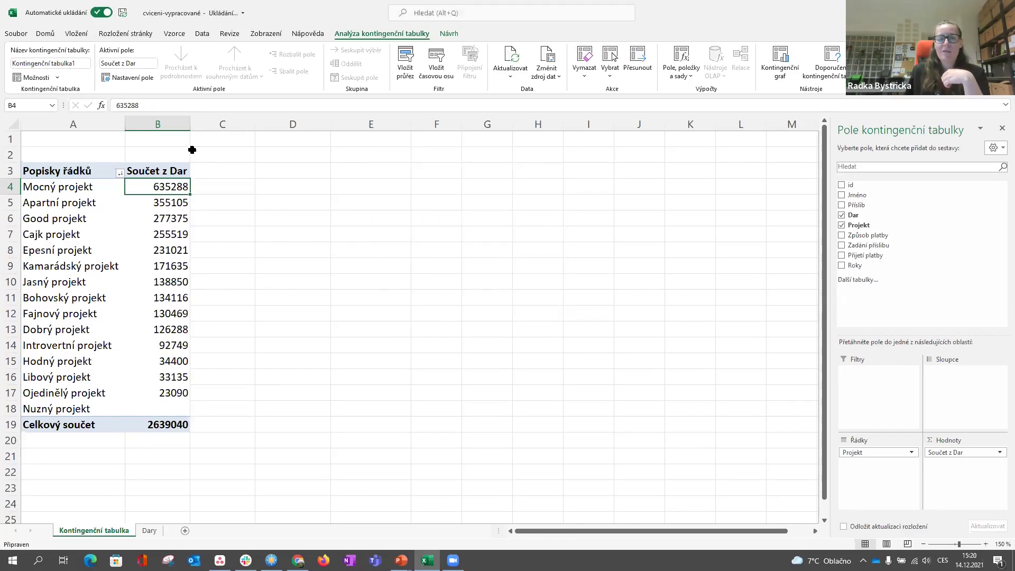
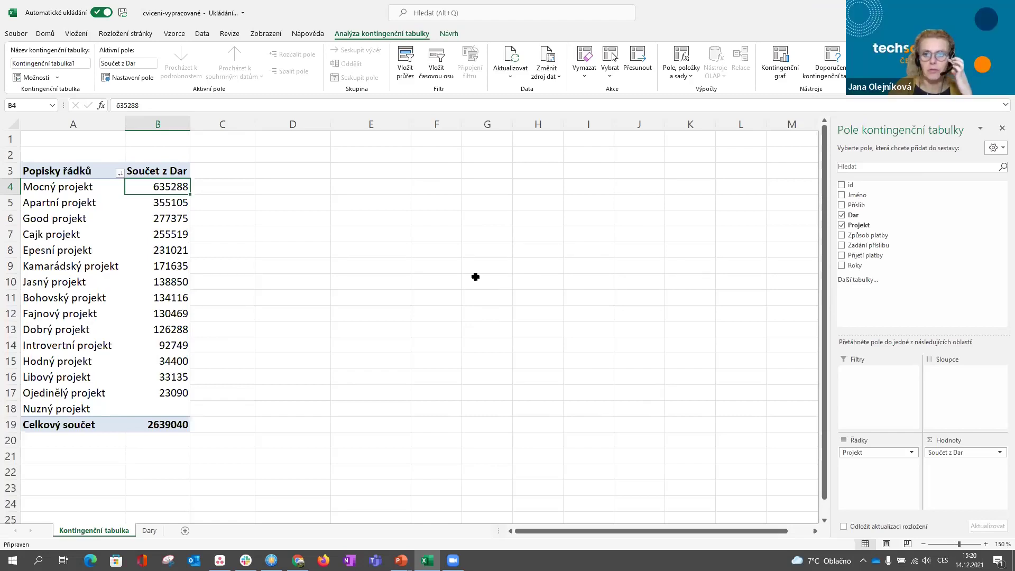
# - Clear the active filter on the Dary sheet so that all donation records are listed
pyautogui.click(149, 530)
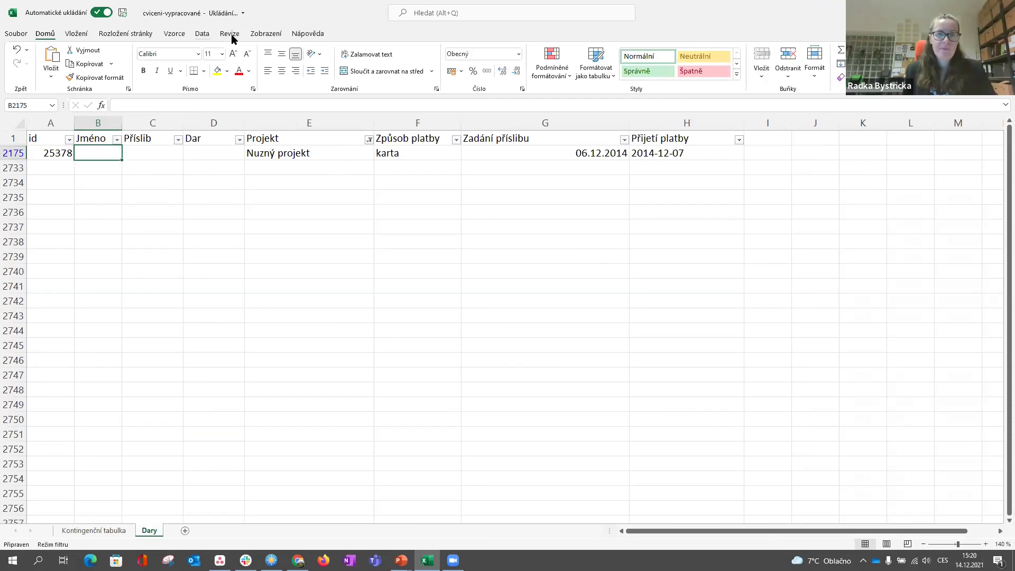
pyautogui.click(207, 34)
pyautogui.click(490, 52)
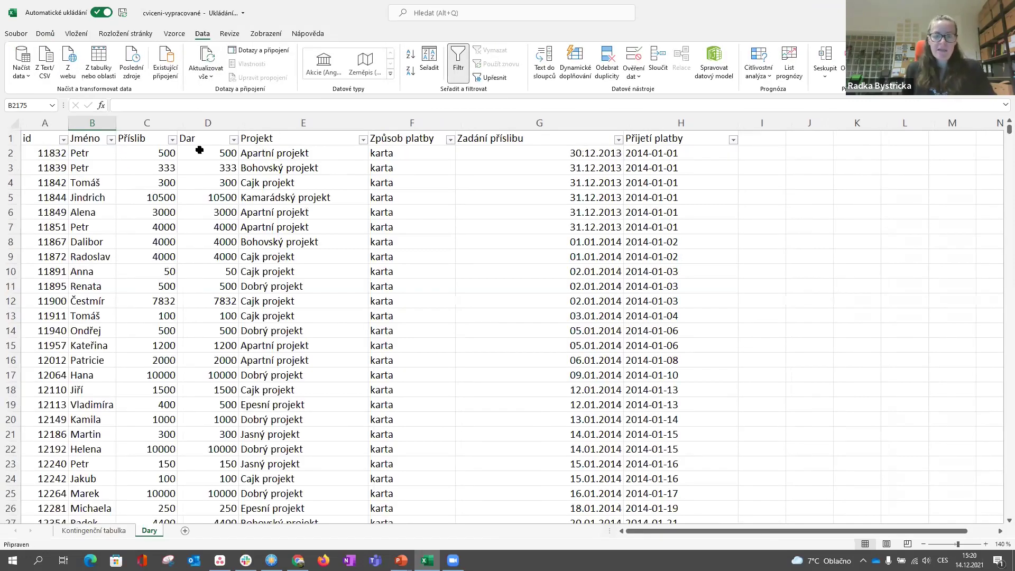
pyautogui.click(86, 210)
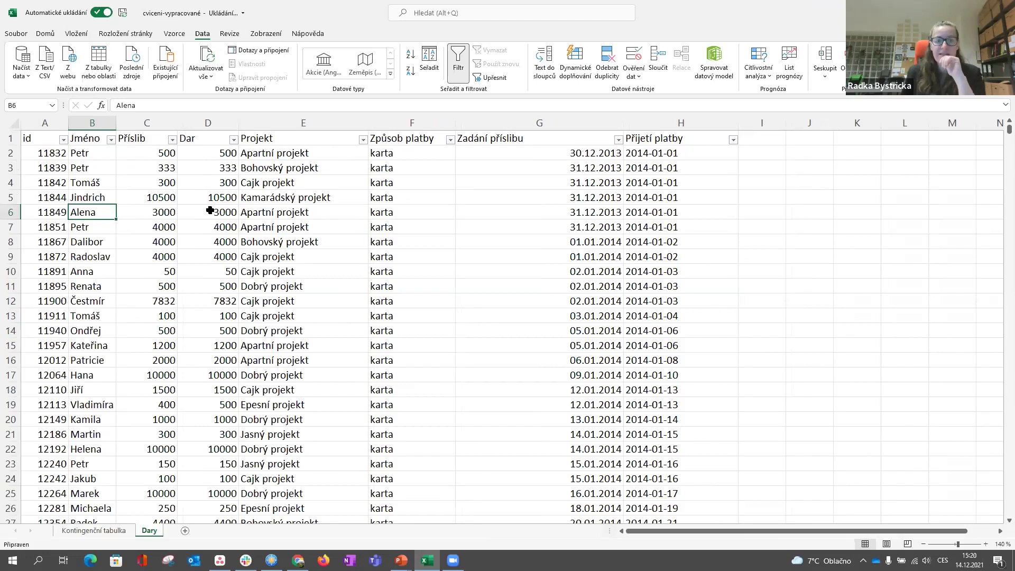
# - Insert a blank row above the column headings on the Dary sheet
pyautogui.click(8, 139)
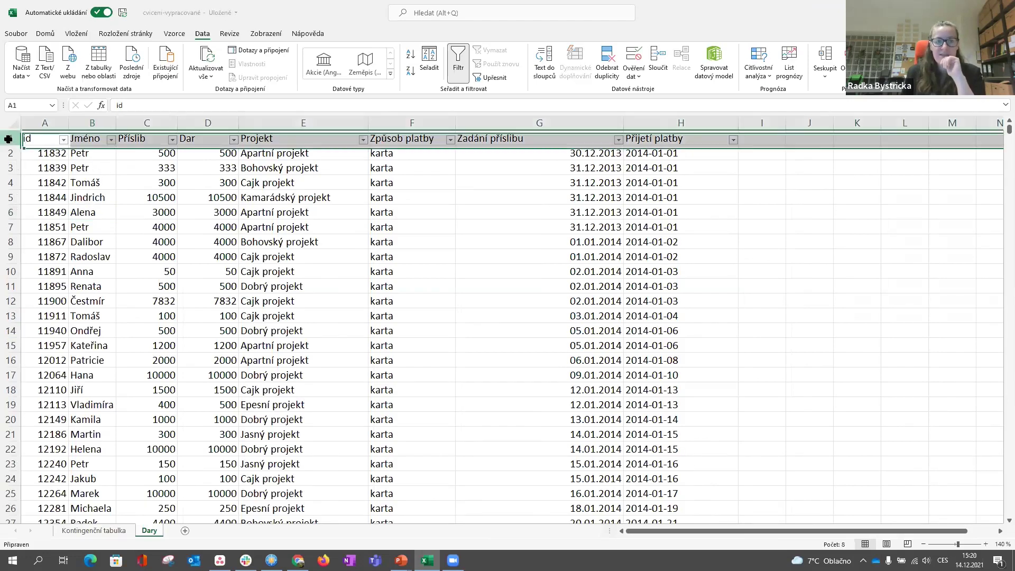
pyautogui.click(53, 34)
pyautogui.click(761, 54)
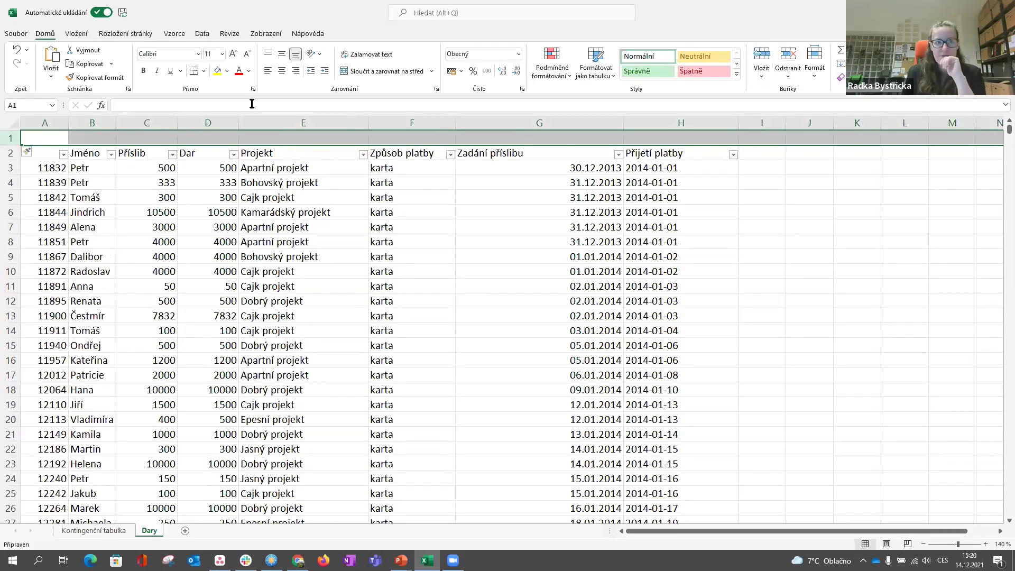
# - Fill B1:H1 above the headings with the filler texts jhadfg, uiahdpfig, poajdgh, aoijrdg, oahrgt, aor and piRJG
pyautogui.click(225, 138)
pyautogui.click(362, 137)
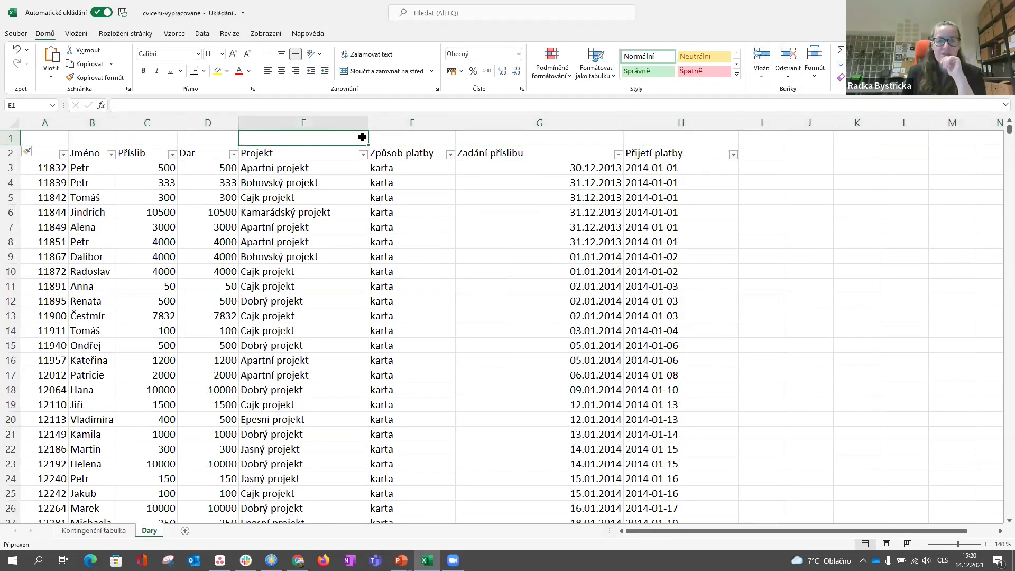
pyautogui.press('Left')
pyautogui.press('Left')
pyautogui.press('Left')
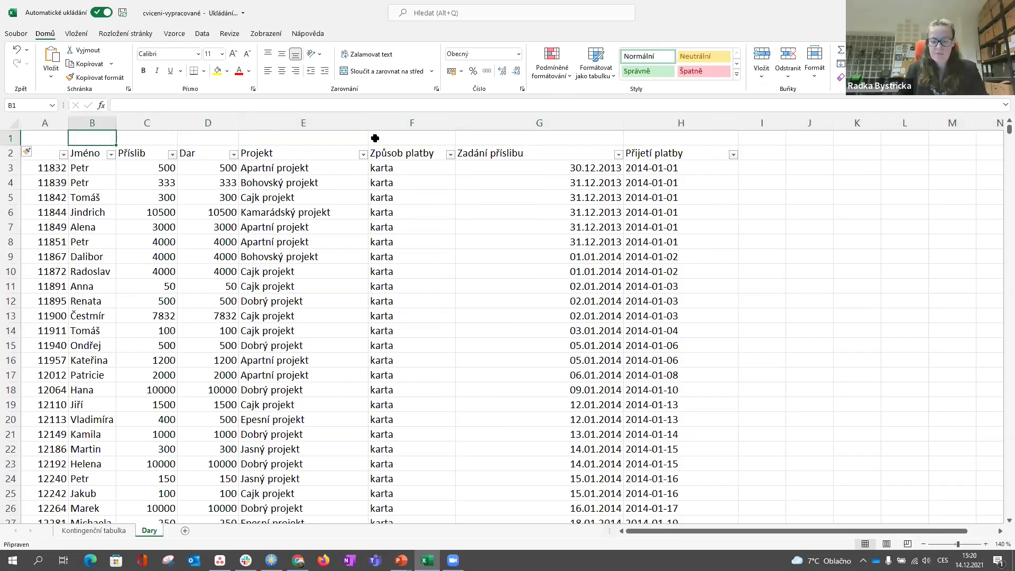
pyautogui.write('jhadfg')
pyautogui.press('Tab')
pyautogui.write('uiahdpfig')
pyautogui.press('Tab')
pyautogui.write('poajdgh')
pyautogui.press('Tab')
pyautogui.write('aoijrdg')
pyautogui.press('Tab')
pyautogui.write('oahrgt')
pyautogui.press('Tab')
pyautogui.write('aor')
pyautogui.press('Tab')
pyautogui.write('piRJG')
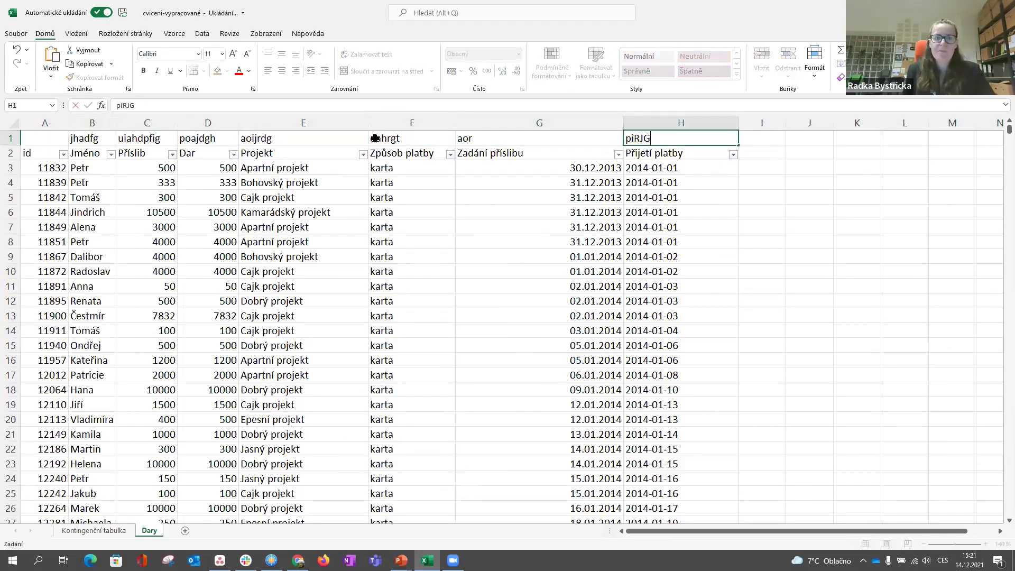
# - Commit the last filler text and turn off the filter on the Dary heading row
pyautogui.hotkey('alt', 'a')
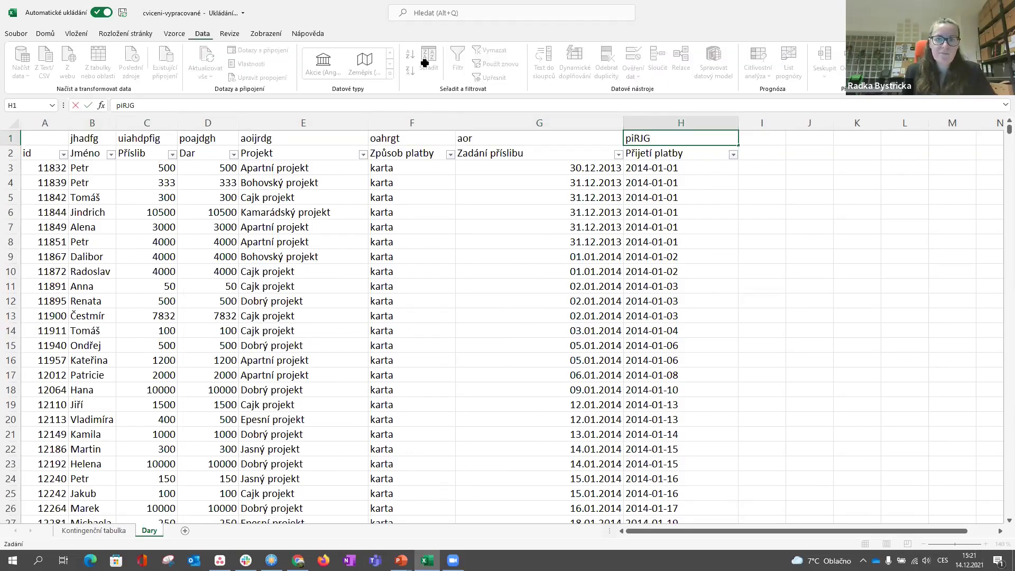
pyautogui.click(457, 59)
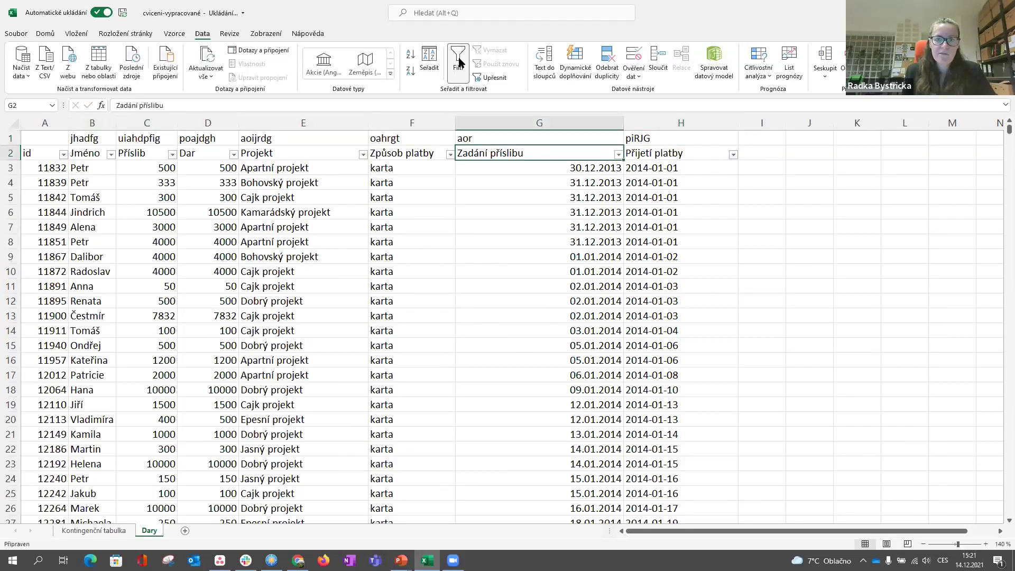
pyautogui.click(492, 271)
# - Start a new pivot table based on the donation data on the Dary sheet
pyautogui.click(156, 182)
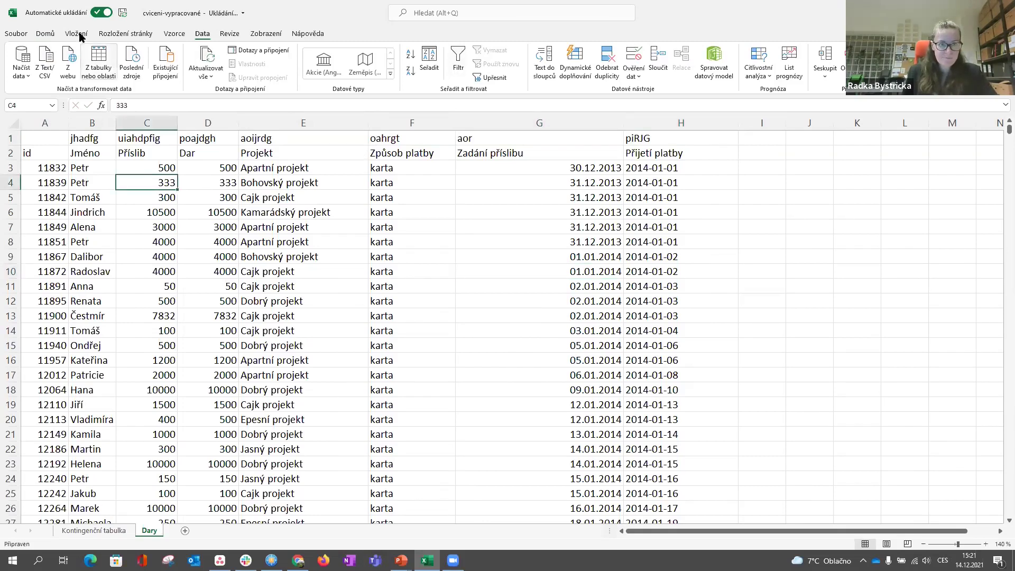
pyautogui.hotkey('alt', 'n')
pyautogui.click(30, 55)
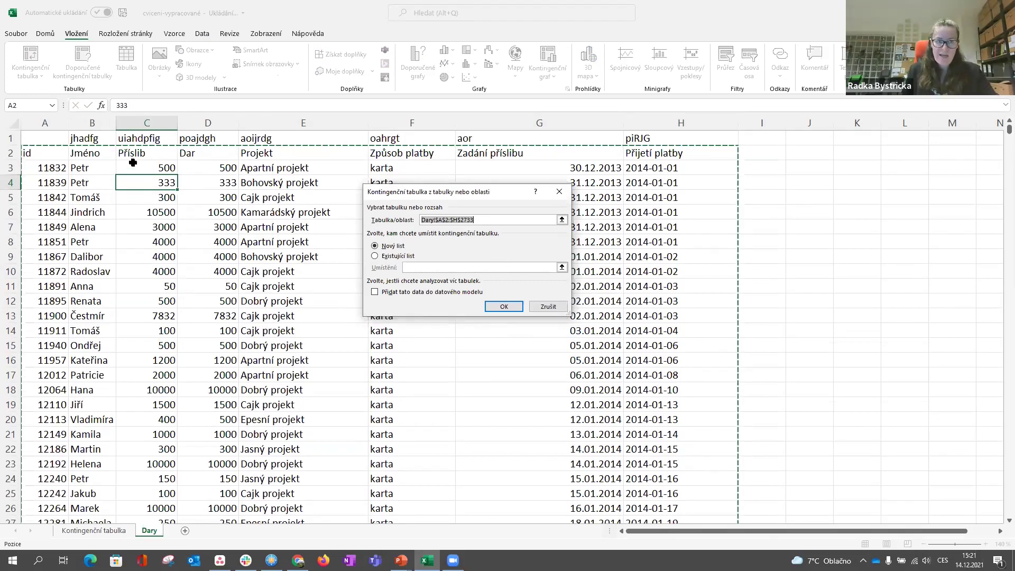
# - Try the source range Dary!$A$1:$H$2732, including the filler row, and check its extent with the dialog moved off the data
pyautogui.click(54, 136)
pyautogui.hotkey('shift', 'Right')
pyautogui.hotkey('shift', 'Right')
pyautogui.hotkey('shift', 'Right')
pyautogui.hotkey('shift', 'Right')
pyautogui.hotkey('shift', 'Right')
pyautogui.hotkey('shift', 'Right')
pyautogui.hotkey('shift', 'Right')
pyautogui.hotkey('shift', 'Down')
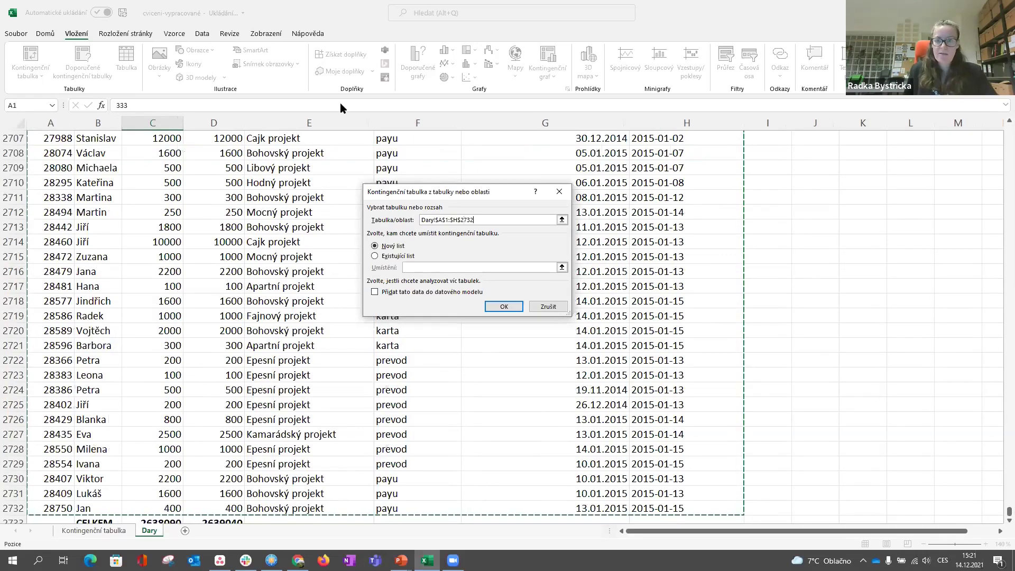
pyautogui.scroll(6, 781, 357)
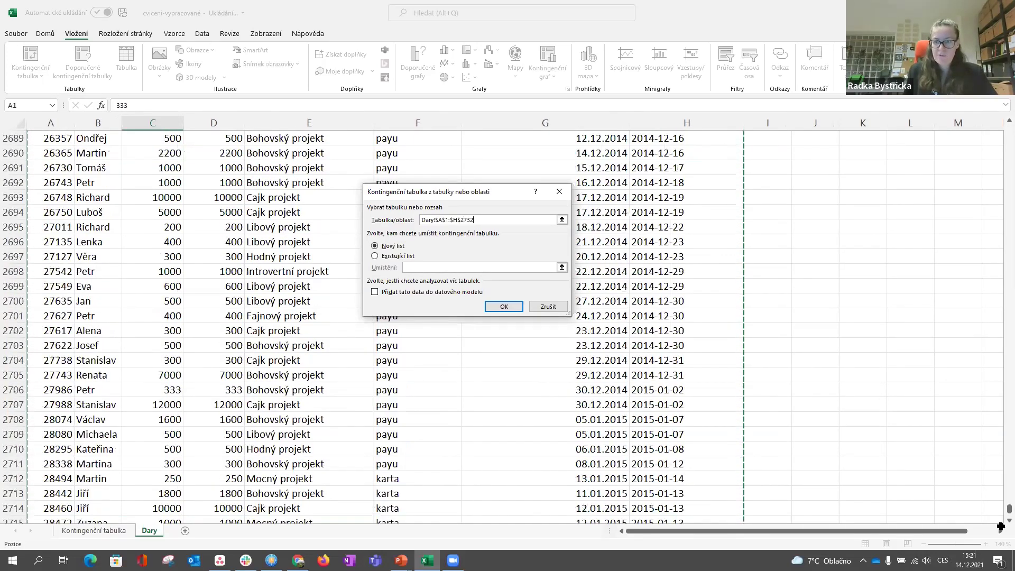
pyautogui.moveTo(999, 502); pyautogui.dragTo(998, 132)
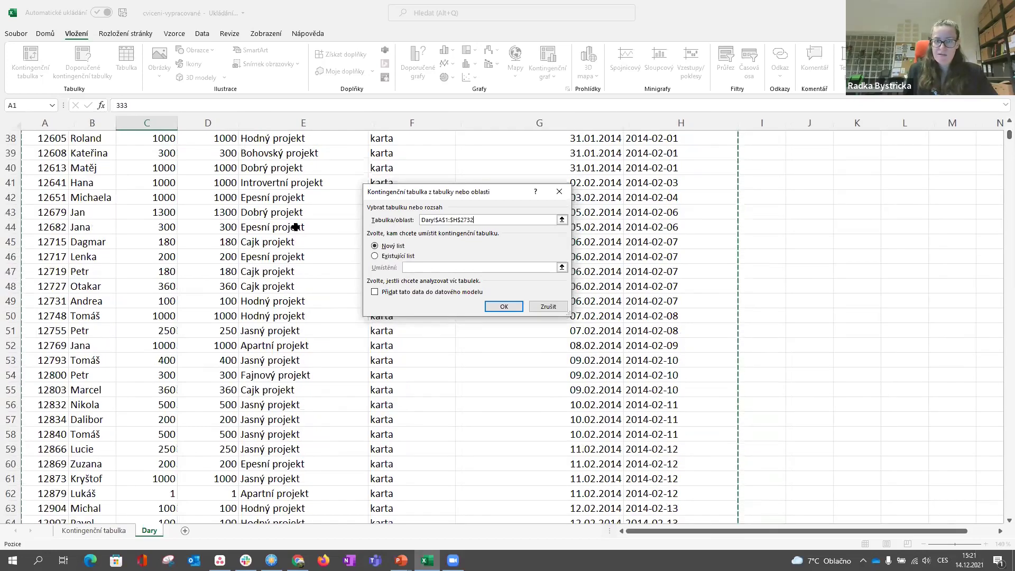
pyautogui.scroll(12, 824, 185)
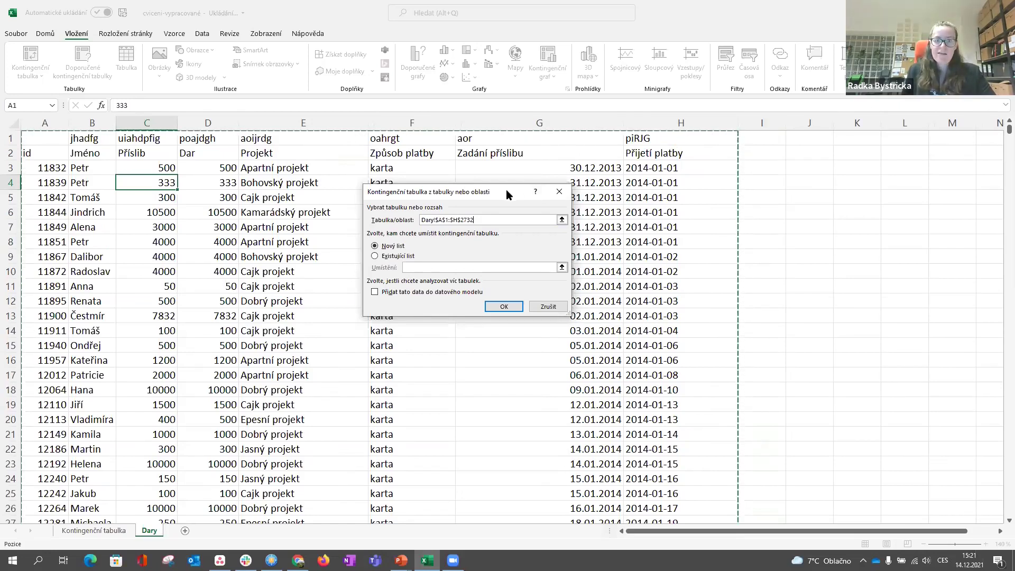
pyautogui.moveTo(506, 189); pyautogui.dragTo(861, 211)
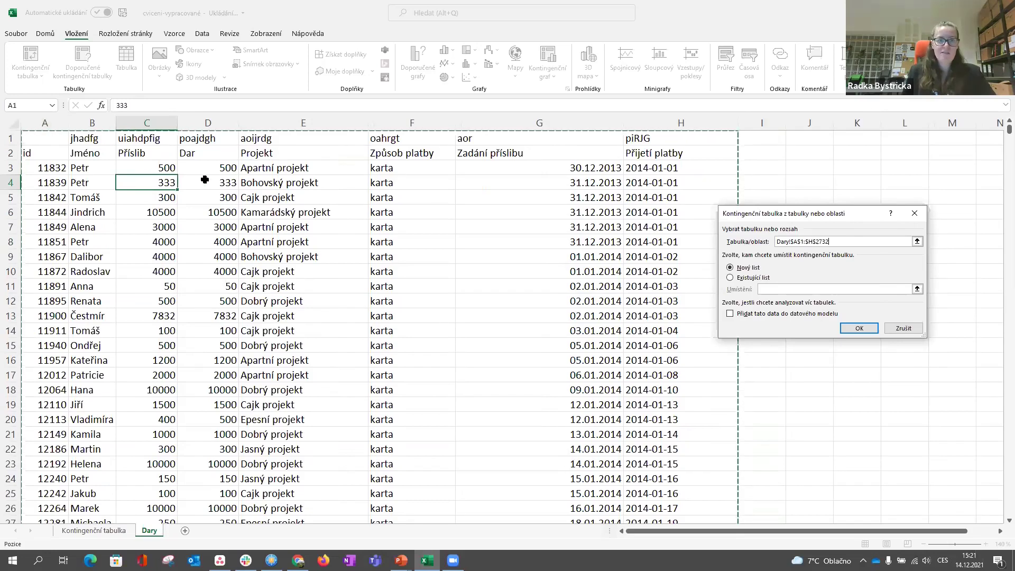
# - Set the source range to Dary!$A$2:$H$2732, excluding the filler and CELKEM rows, and create the pivot table on a new sheet
pyautogui.click(57, 152)
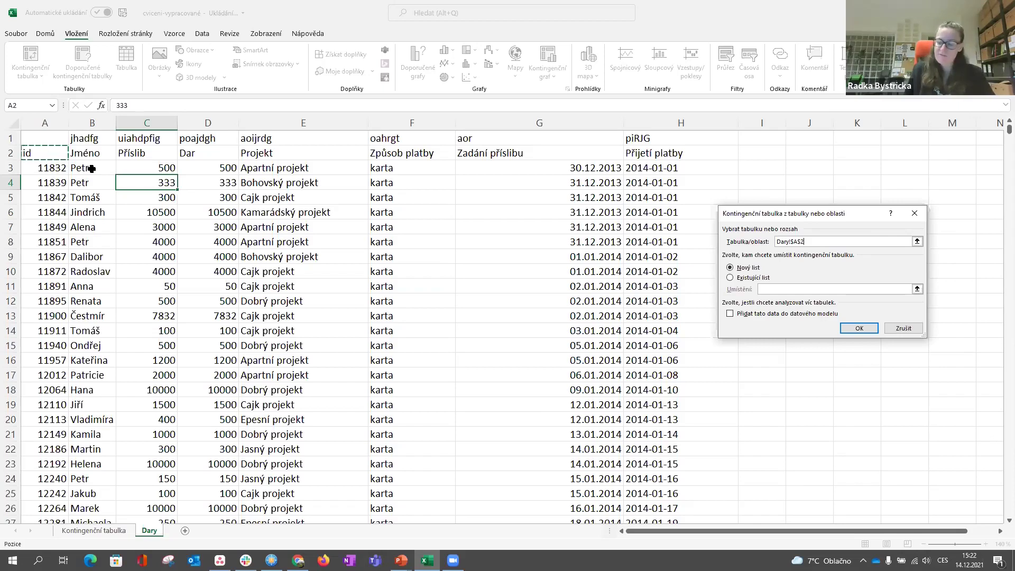
pyautogui.hotkey('ctrl', 'shift', 'Right')
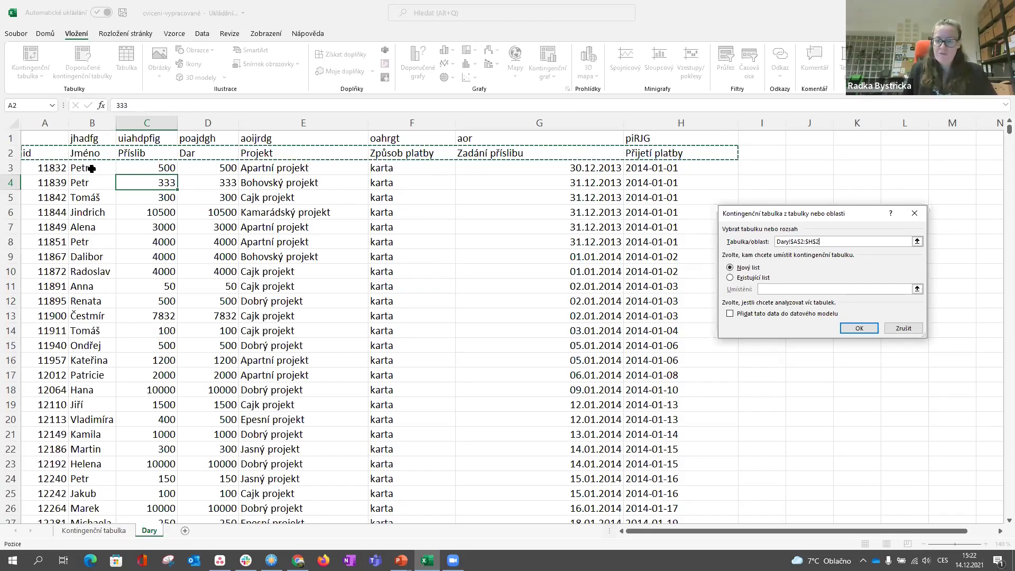
pyautogui.hotkey('ctrl', 'shift', 'Down')
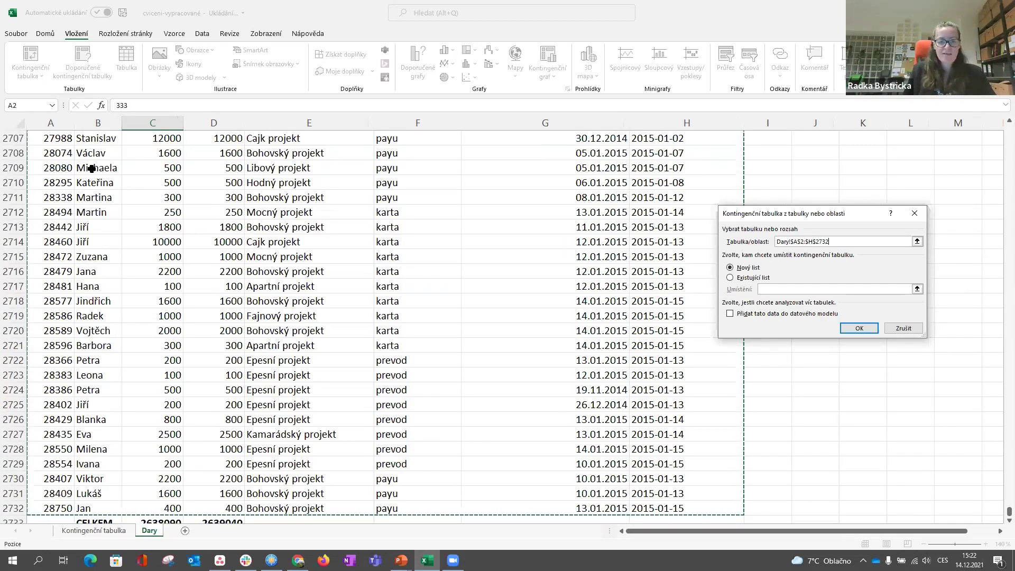
pyautogui.scroll(-2, 410, 274)
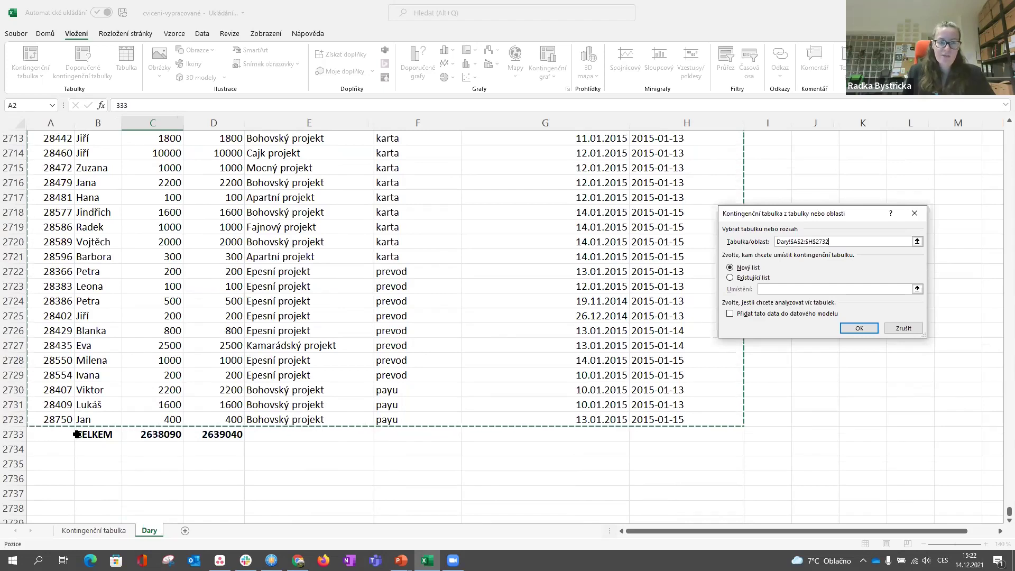
pyautogui.scroll(2, 201, 338)
pyautogui.scroll(-1, 319, 347)
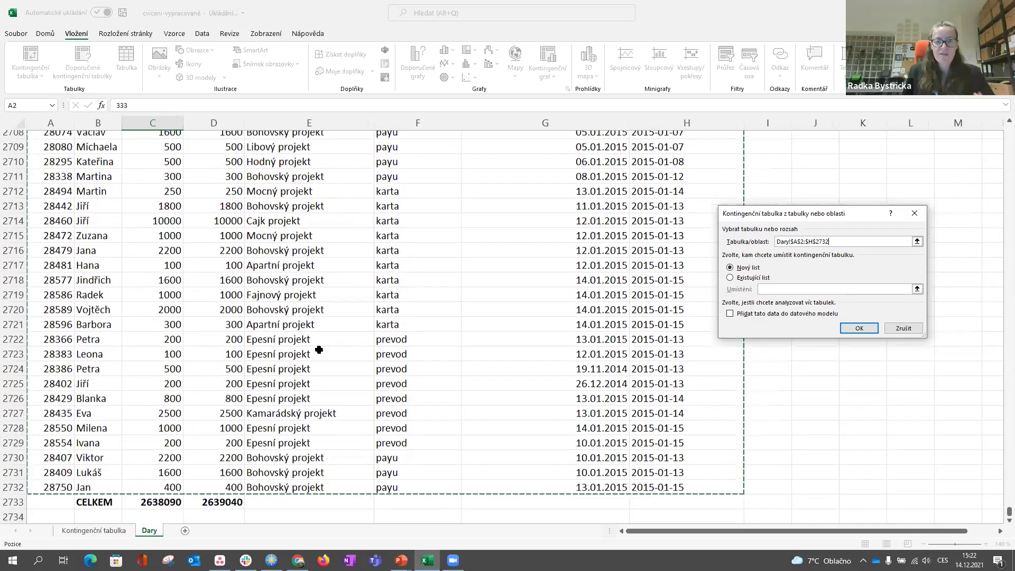
pyautogui.scroll(13, 417, 242)
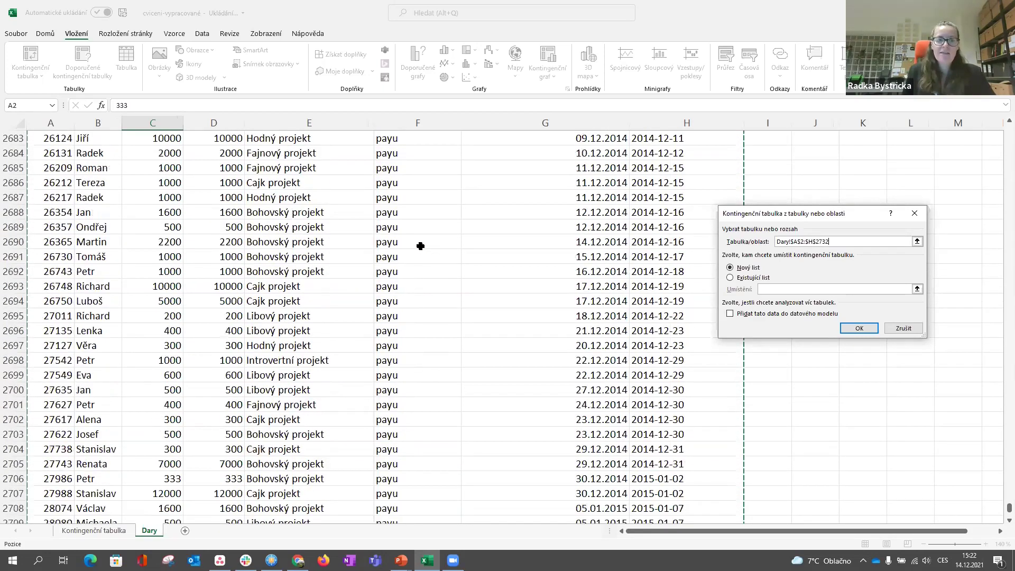
pyautogui.scroll(-1, 423, 304)
pyautogui.scroll(-12, 434, 307)
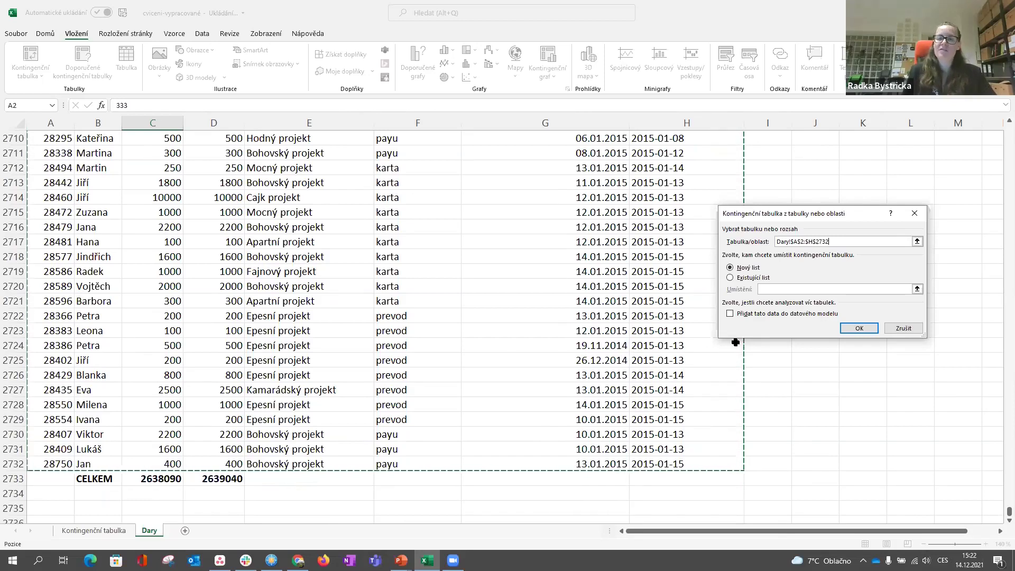
pyautogui.click(854, 329)
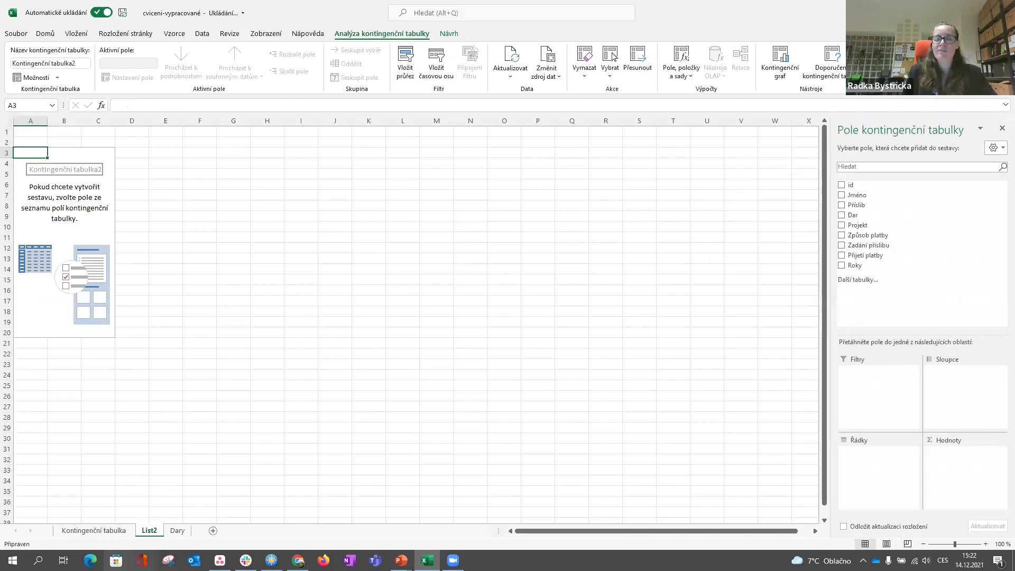
# - Return to the Dary sheet and go to the Projekt heading in E2 to review the header rows
pyautogui.click(177, 530)
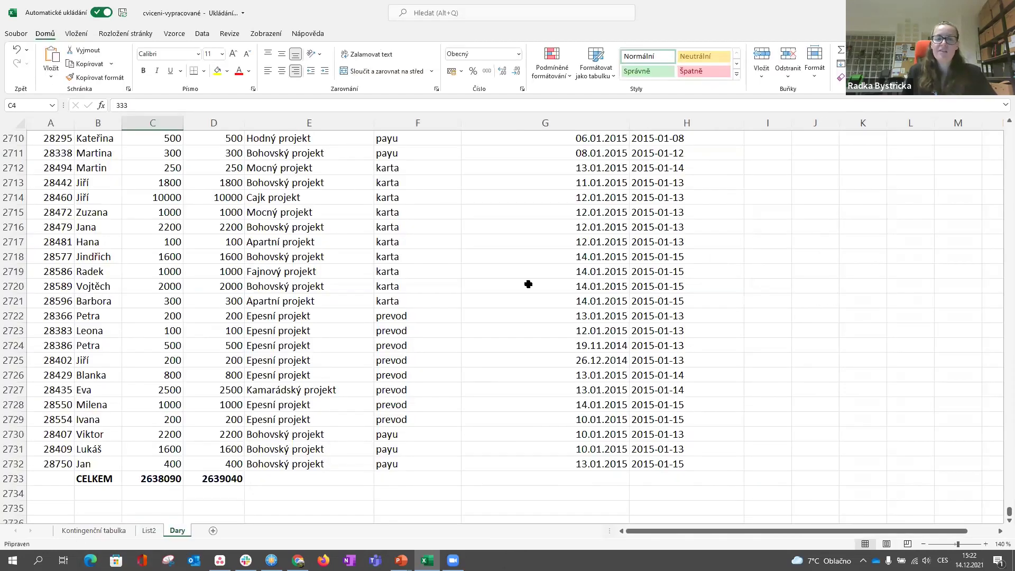
pyautogui.scroll(6, 528, 285)
pyautogui.scroll(6, 518, 285)
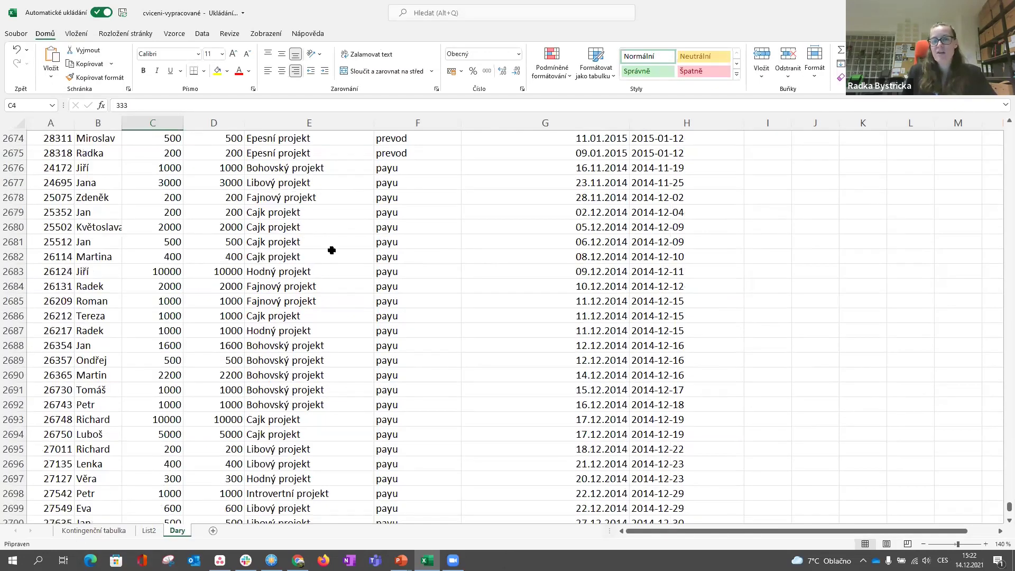
pyautogui.click(293, 262)
pyautogui.hotkey('ctrl', 'Up')
pyautogui.press('Down')
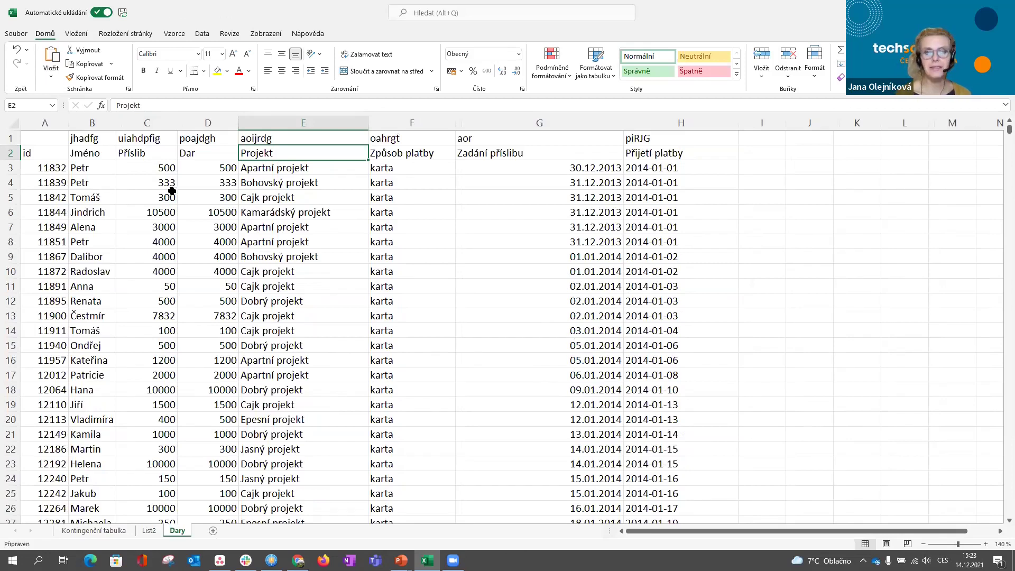
# - Insert a blank row above the first data row on the Dary sheet and copy the filler headings from B1:H1 into it
pyautogui.click(14, 167)
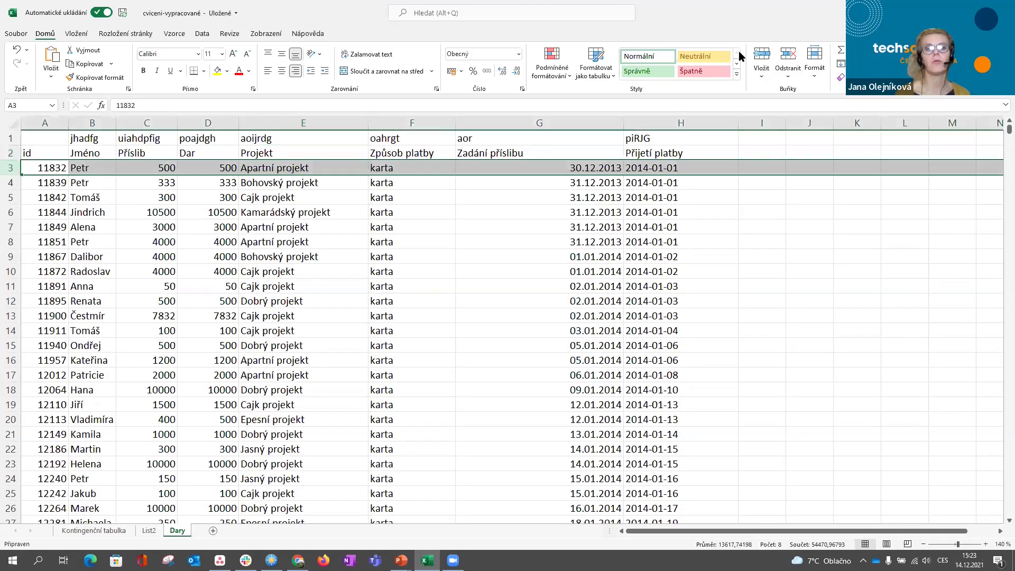
pyautogui.click(761, 56)
pyautogui.moveTo(91, 139); pyautogui.dragTo(669, 138)
pyautogui.hotkey('ctrl', 'c')
pyautogui.click(94, 168)
pyautogui.hotkey('ctrl', 'v')
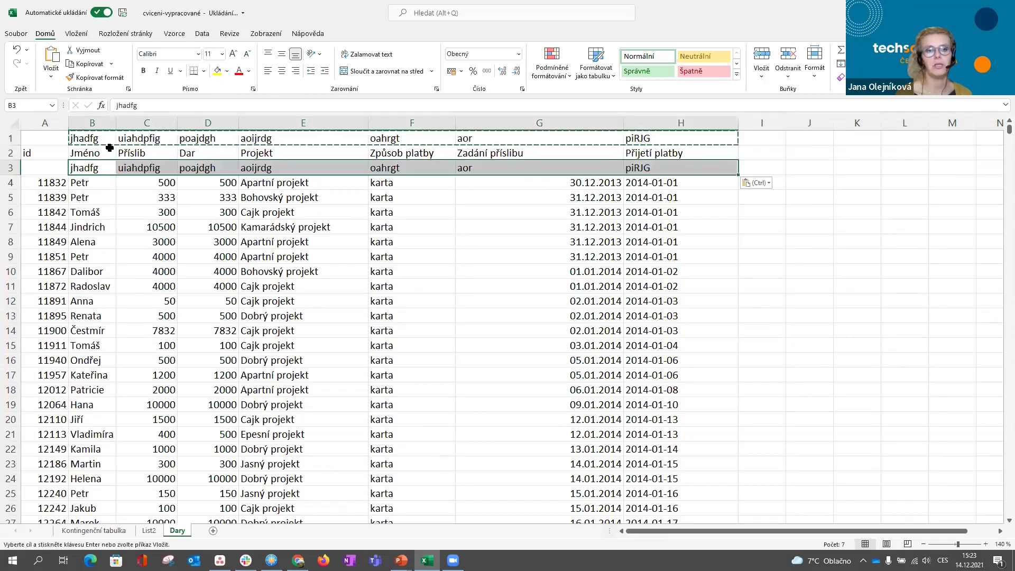
pyautogui.click(144, 212)
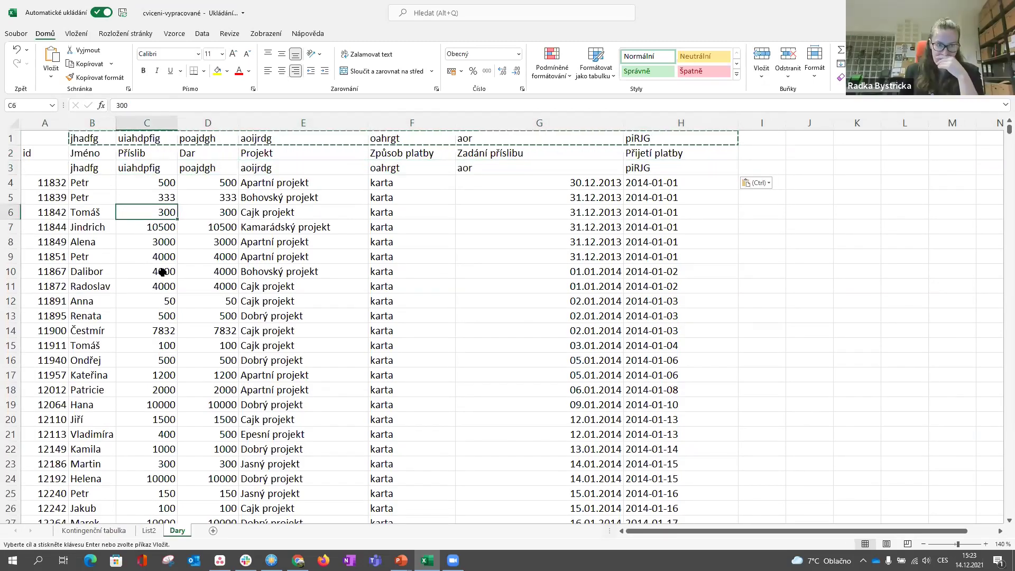
# - Start a new pivot table with only the header cells A2:H2 as its source range
pyautogui.click(46, 155)
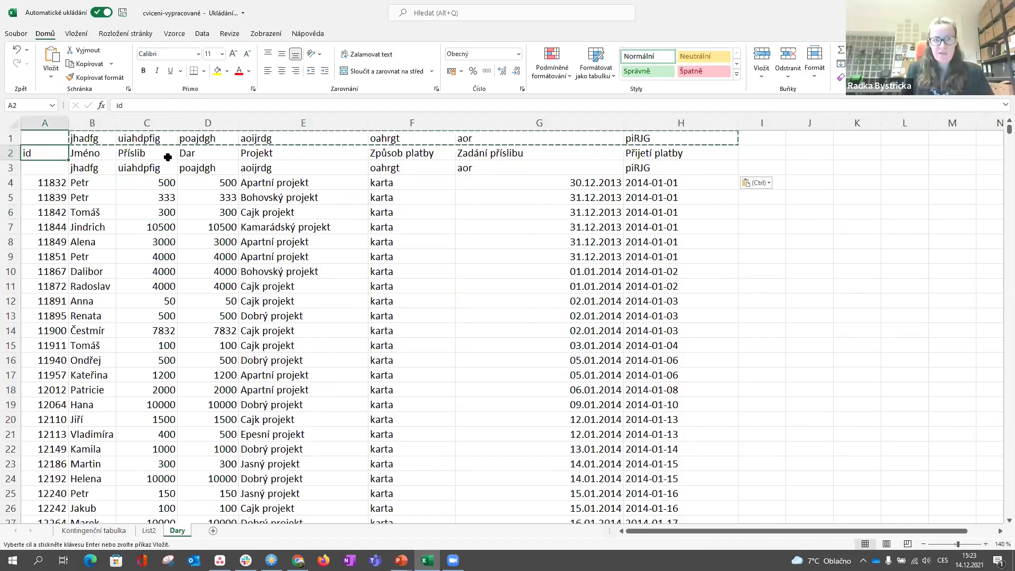
pyautogui.hotkey('shift', 'Right')
pyautogui.hotkey('shift', 'Right')
pyautogui.hotkey('shift', 'Right')
pyautogui.hotkey('shift', 'Right')
pyautogui.hotkey('shift', 'Right')
pyautogui.hotkey('shift', 'Right')
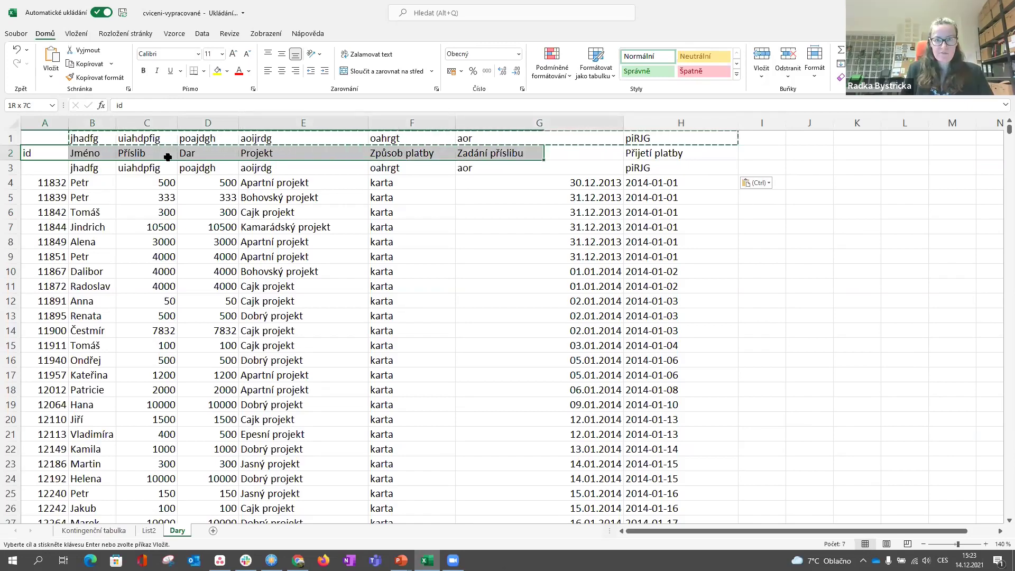
pyautogui.hotkey('shift', 'Right')
pyautogui.press('Escape')
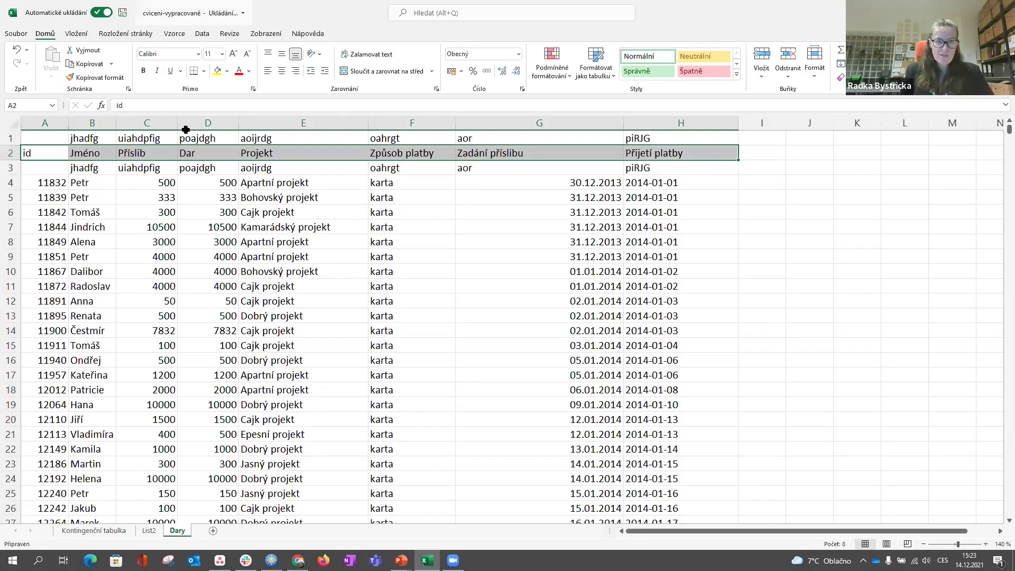
pyautogui.click(78, 34)
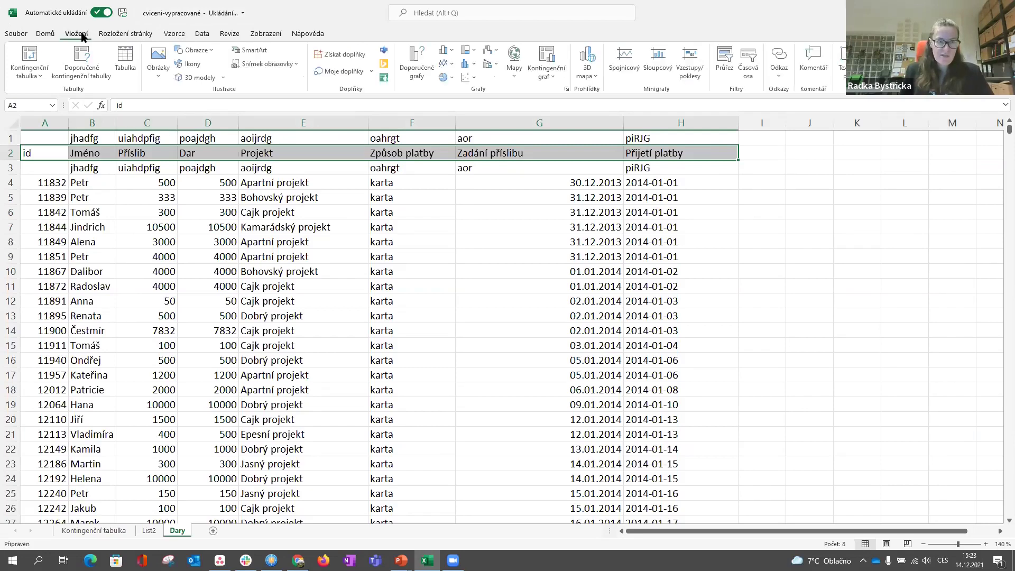
pyautogui.click(30, 55)
pyautogui.click(840, 243)
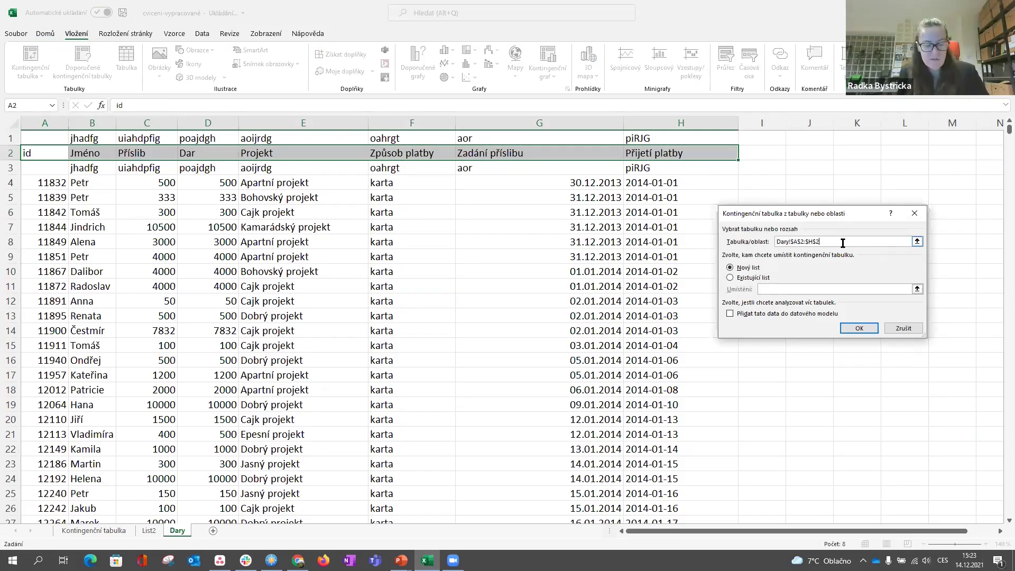
# - Extend the source to Dary!$A$2:$H$2;Dary!$A$4:$H$2733, skipping the filler row between headings and data
pyautogui.write(';')
pyautogui.click(43, 183)
pyautogui.hotkey('shift', 'Right')
pyautogui.hotkey('shift', 'Right')
pyautogui.hotkey('shift', 'Right')
pyautogui.hotkey('shift', 'Right')
pyautogui.hotkey('shift', 'Right')
pyautogui.hotkey('shift', 'Right')
pyautogui.hotkey('shift', 'Right')
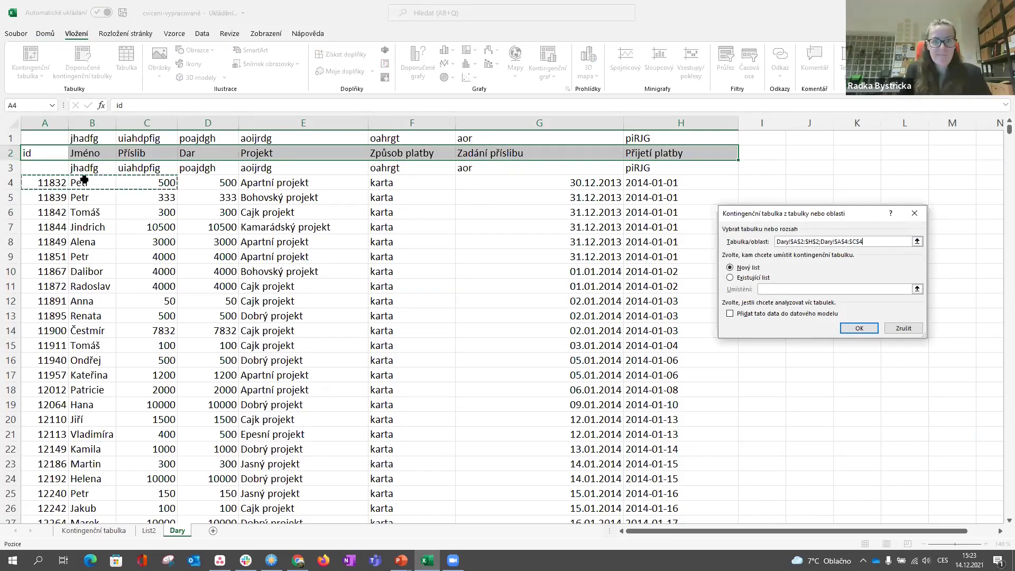
pyautogui.hotkey('ctrl', 'shift', 'Down')
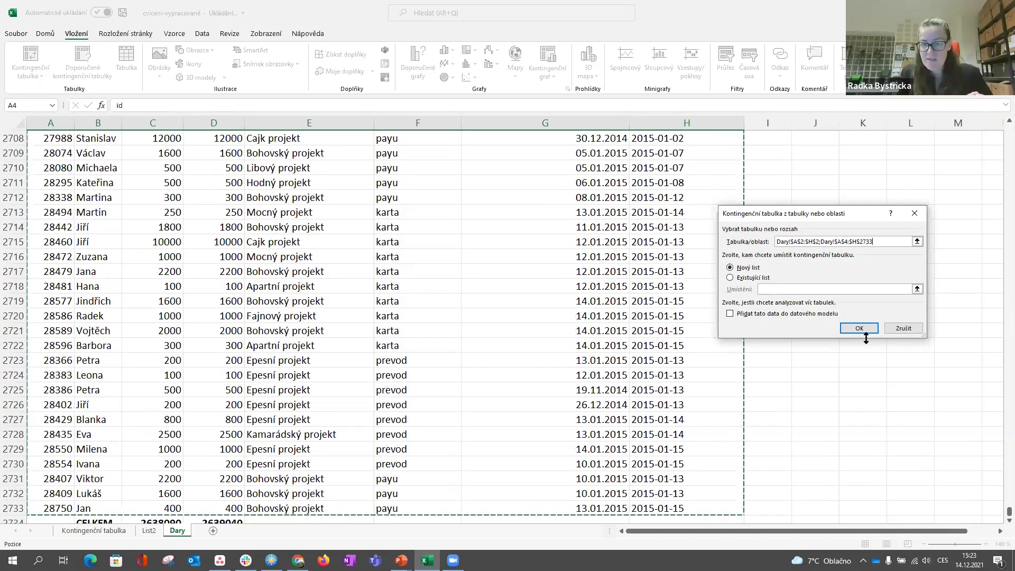
# - Check the extent of the second area and try to create the pivot table from the two-part range, closing the dialog at the end
pyautogui.scroll(6, 648, 276)
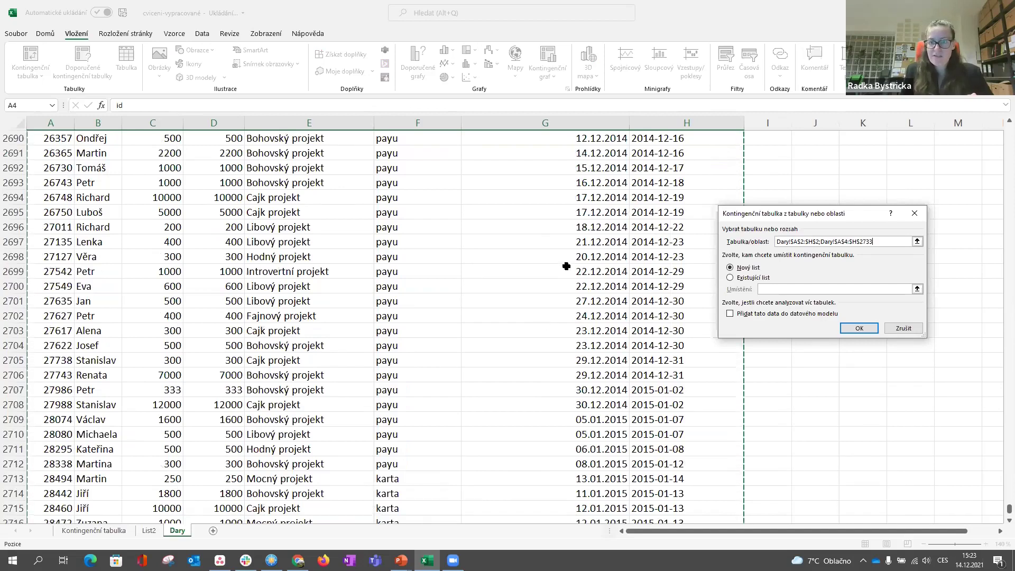
pyautogui.scroll(7, 561, 266)
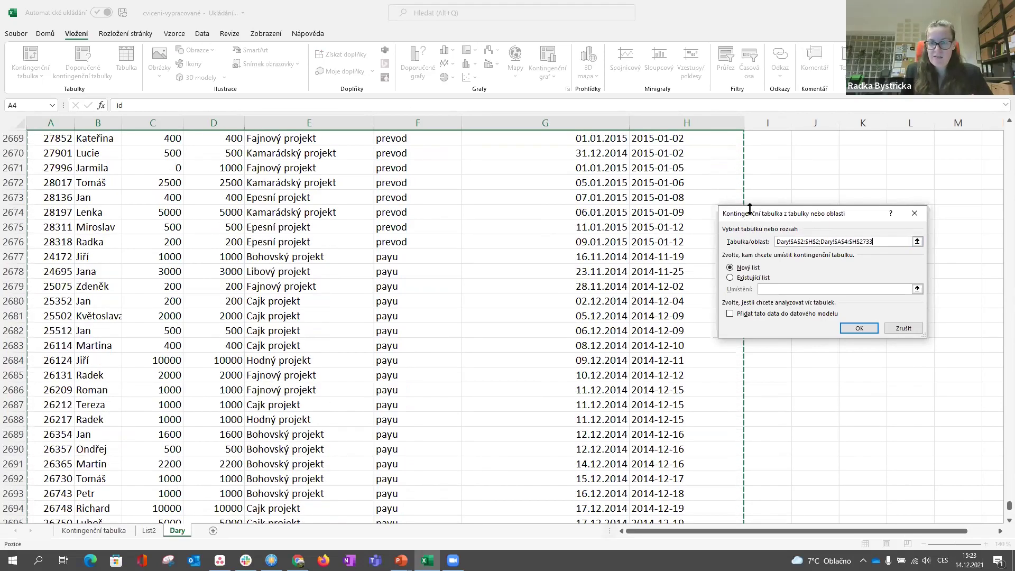
pyautogui.scroll(11, 435, 233)
pyautogui.scroll(5, 993, 489)
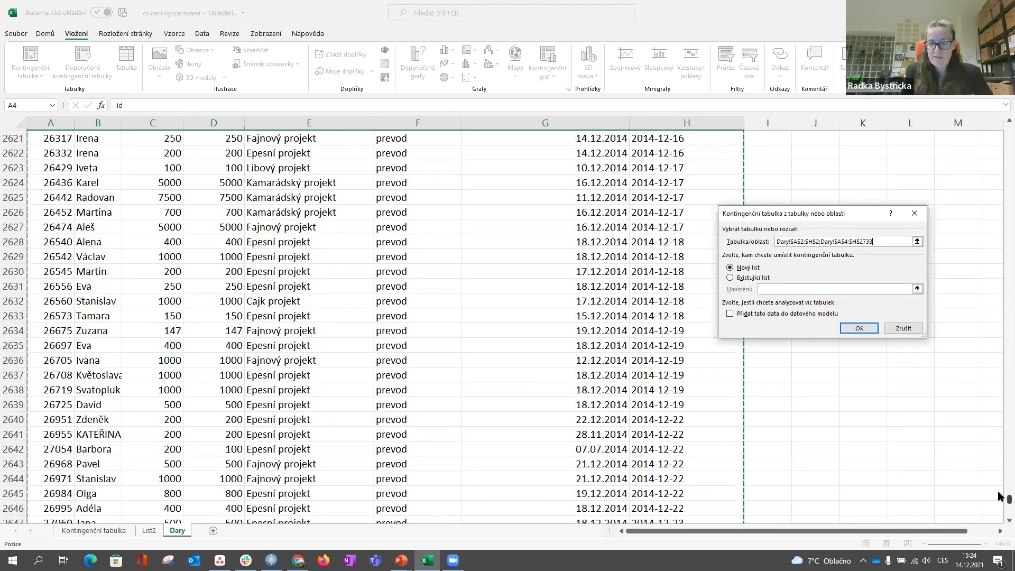
pyautogui.scroll(-15, 808, 443)
pyautogui.scroll(-17, 811, 443)
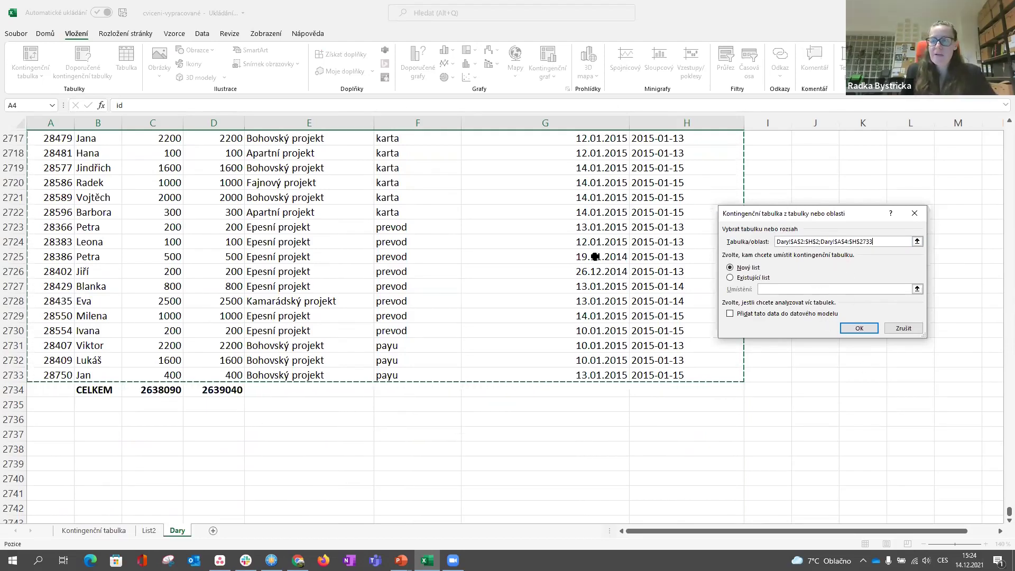
pyautogui.scroll(20, 553, 207)
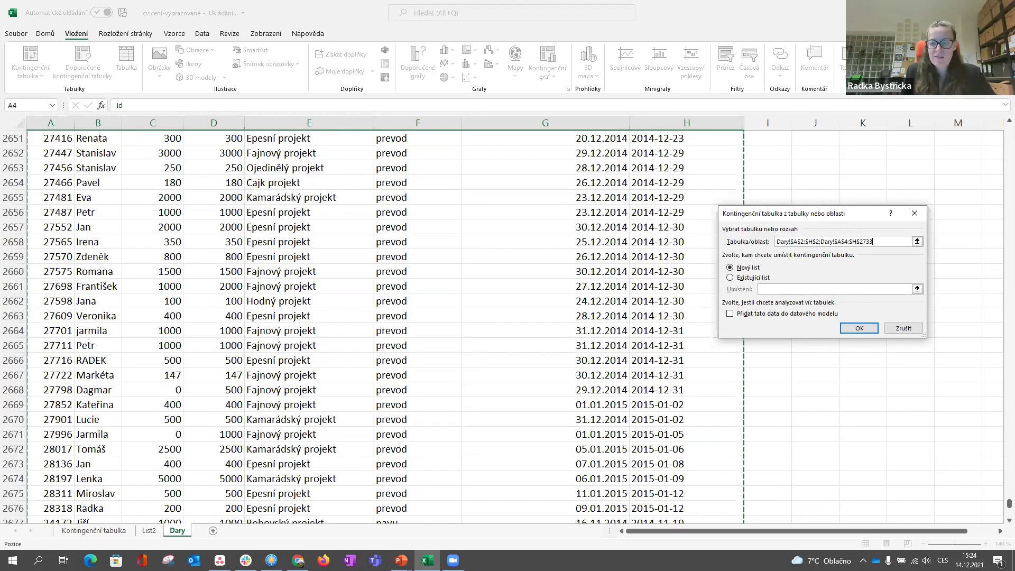
pyautogui.click(858, 329)
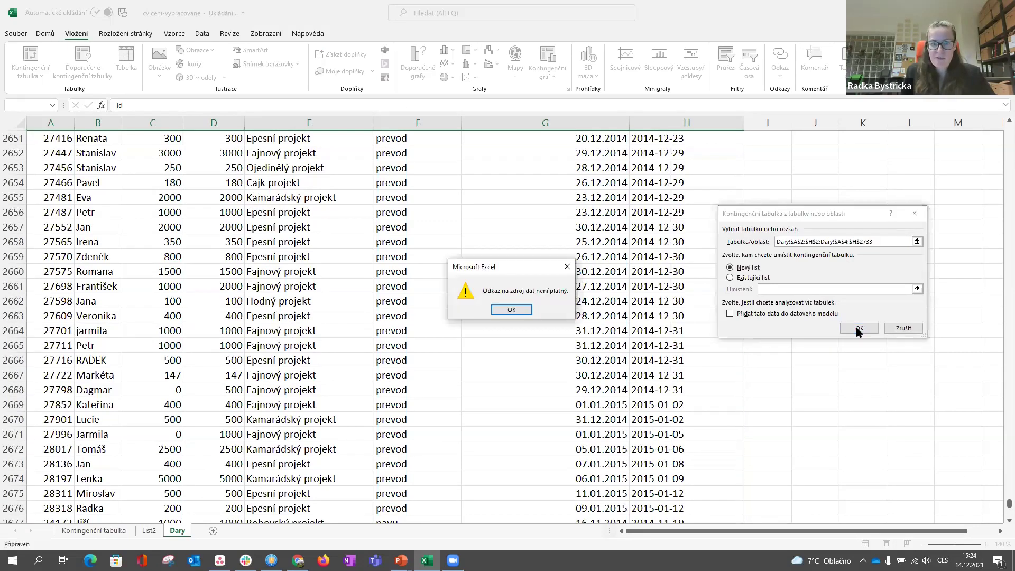
pyautogui.click(511, 309)
pyautogui.click(903, 328)
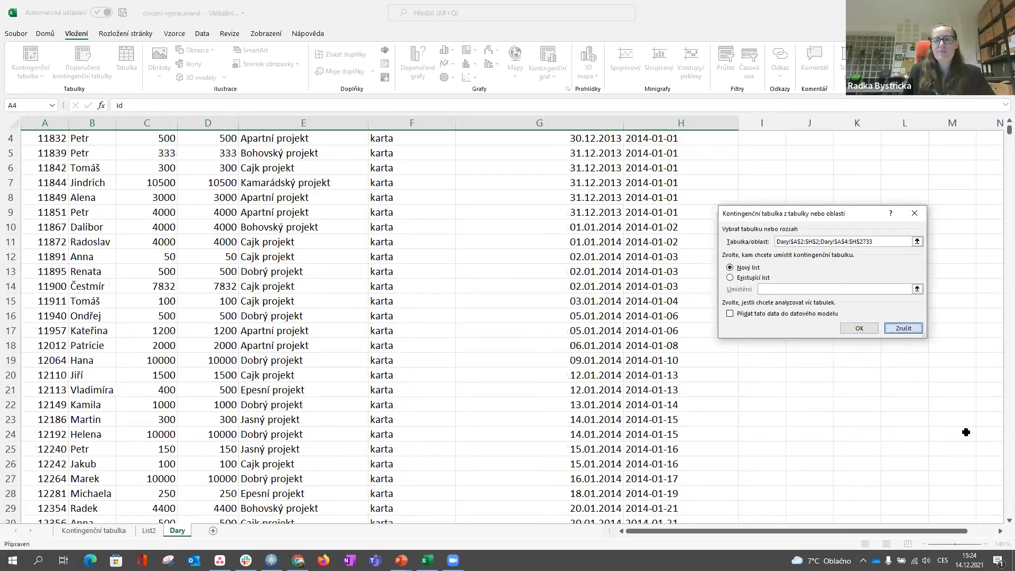
pyautogui.moveTo(1008, 128); pyautogui.dragTo(273, 170)
pyautogui.scroll(1, 273, 170)
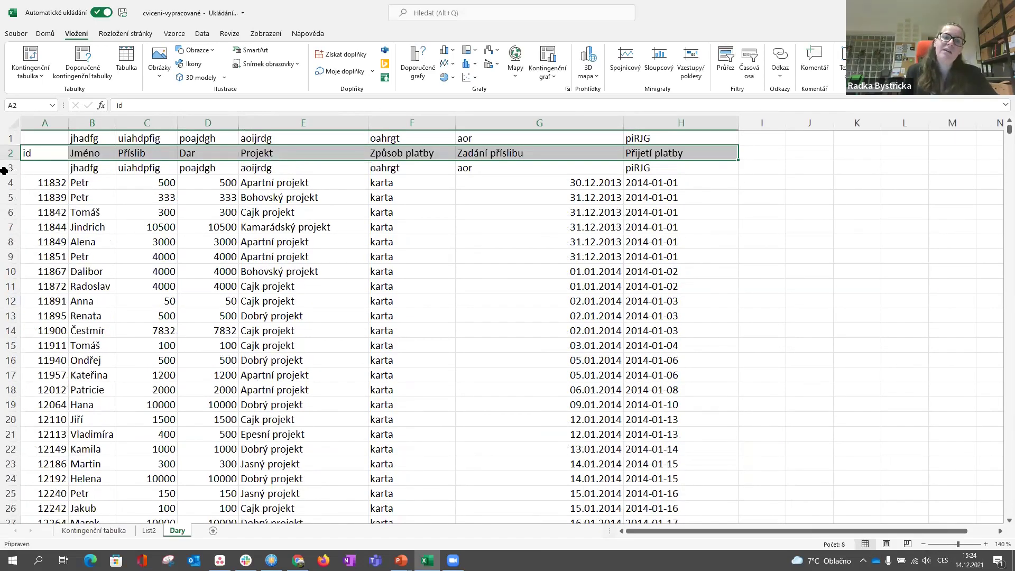
# - Review the header rows and the data block by selecting from A3 down to H2732, and return to cell B1
pyautogui.click(273, 169)
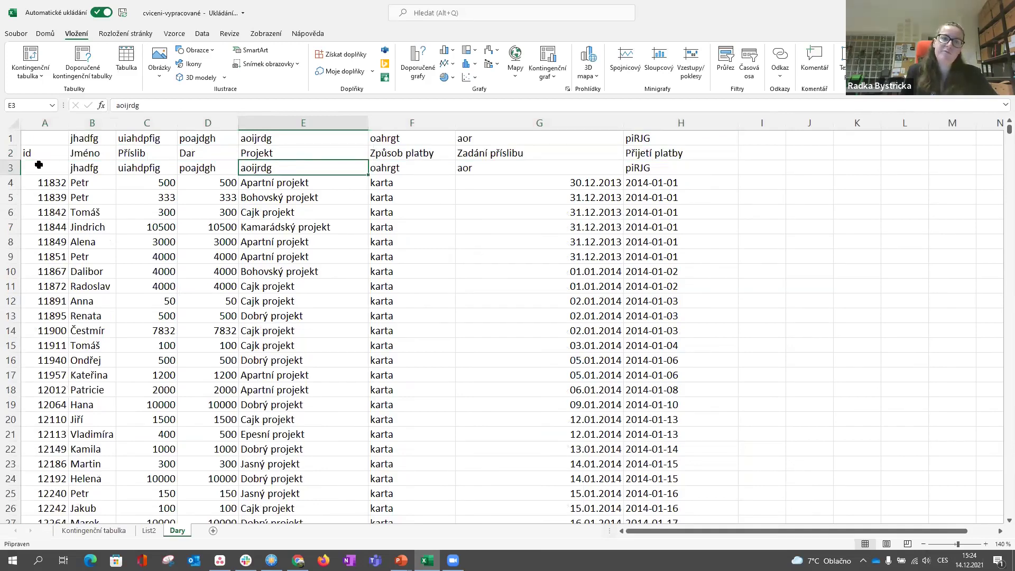
pyautogui.press('Home')
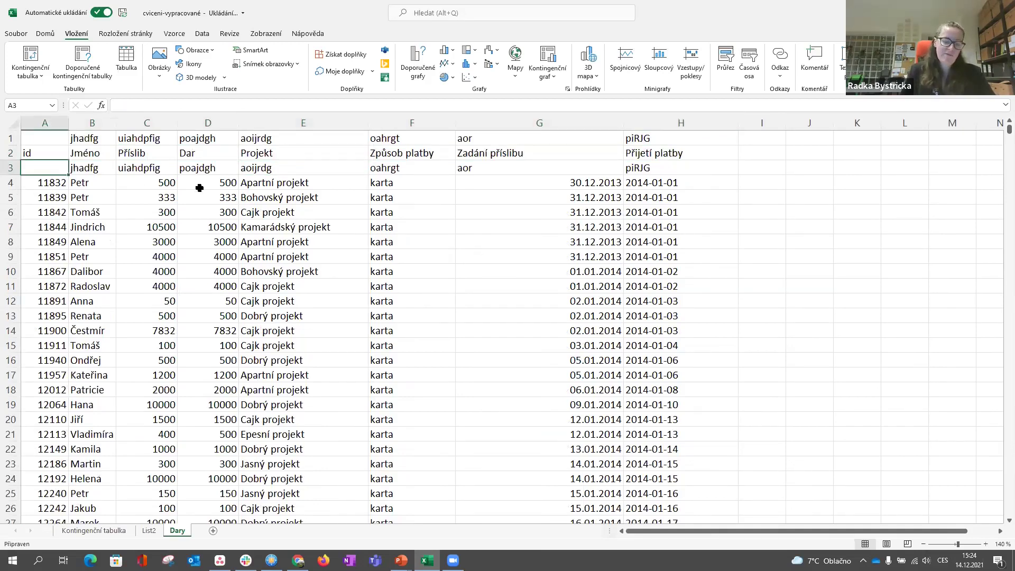
pyautogui.press('Up')
pyautogui.press('Up')
pyautogui.press('Down')
pyautogui.press('Down')
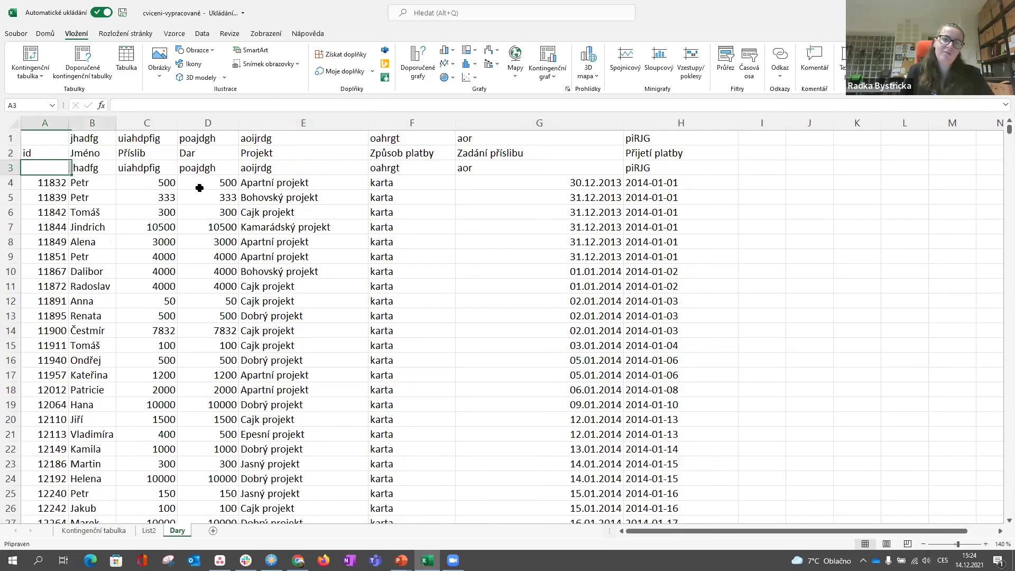
pyautogui.hotkey('ctrl', 'shift', 'Right')
pyautogui.hotkey('ctrl', 'shift', 'Right')
pyautogui.hotkey('shift', 'Down')
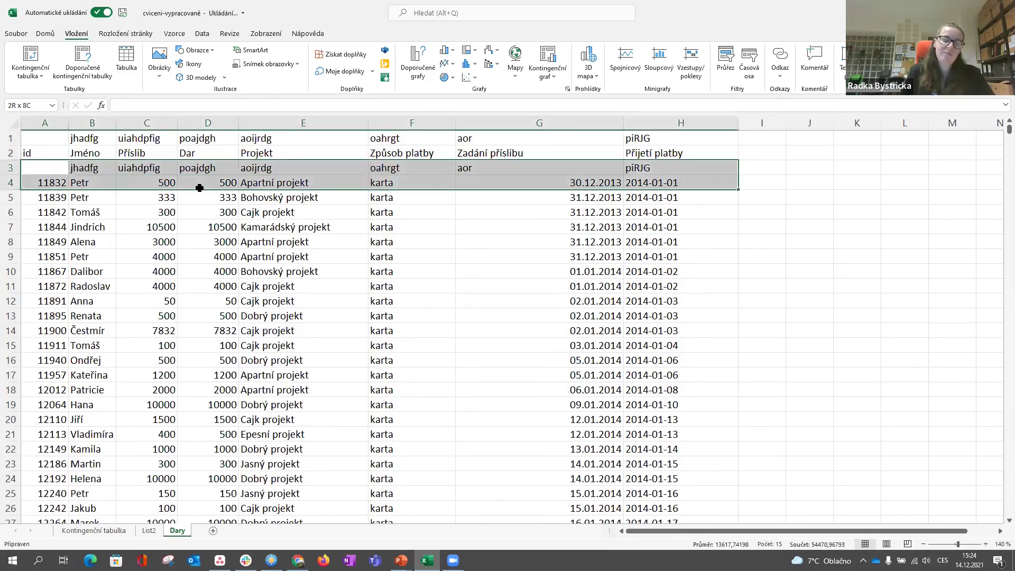
pyautogui.hotkey('ctrl', 'shift', 'Down')
pyautogui.hotkey('shift', 'Up')
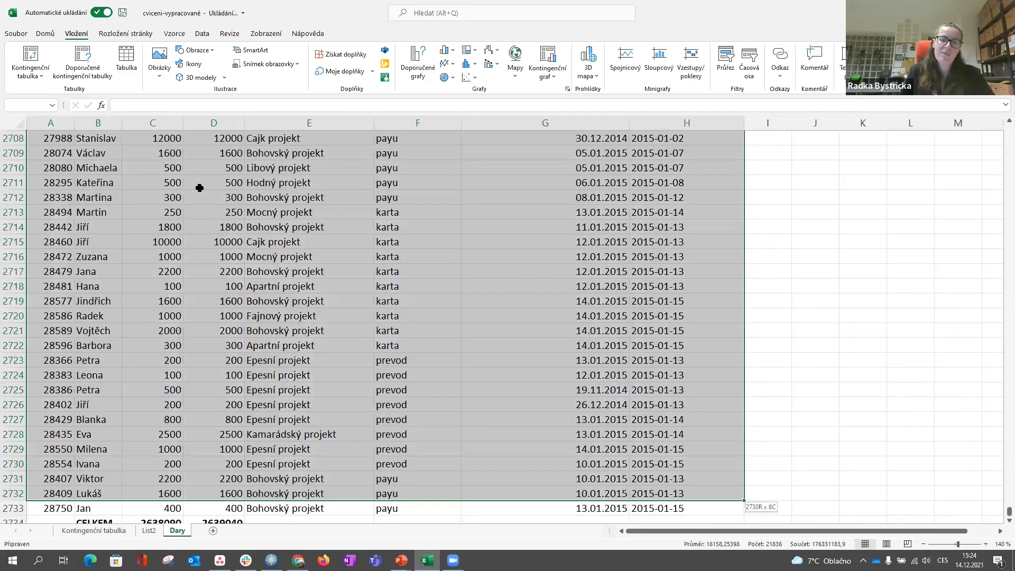
pyautogui.hotkey('ctrl', 'Home')
pyautogui.press('Right')
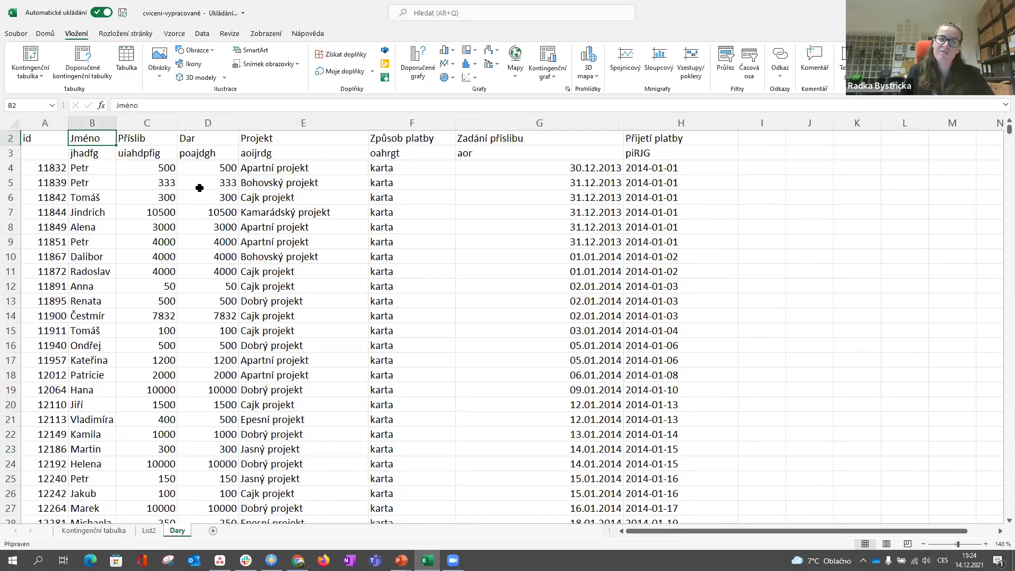
pyautogui.press('Up')
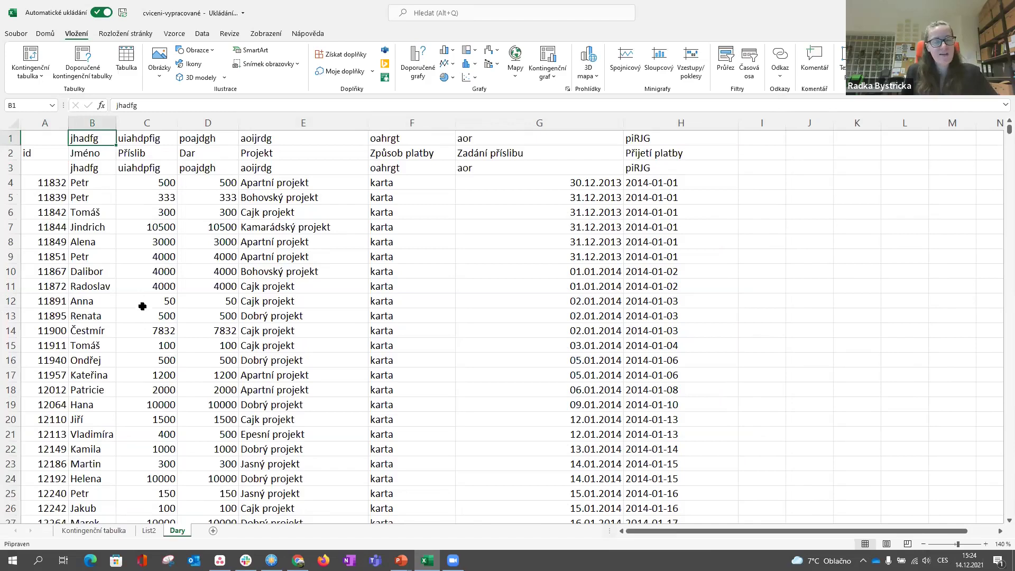
# - Delete the duplicate filler row 3 from the Dary sheet
pyautogui.click(11, 167)
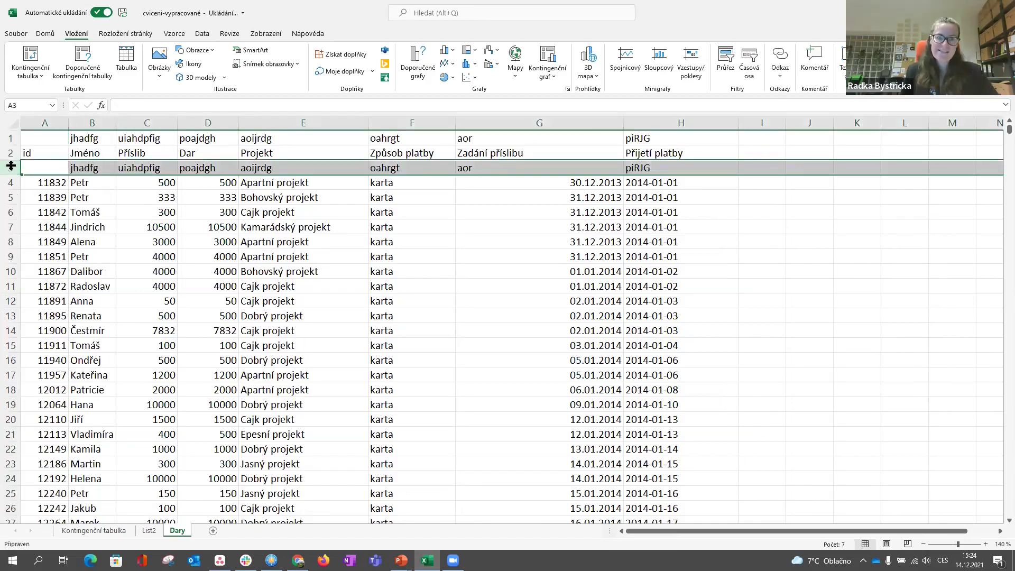
pyautogui.rightClick(11, 167)
pyautogui.click(11, 167)
pyautogui.rightClick(11, 168)
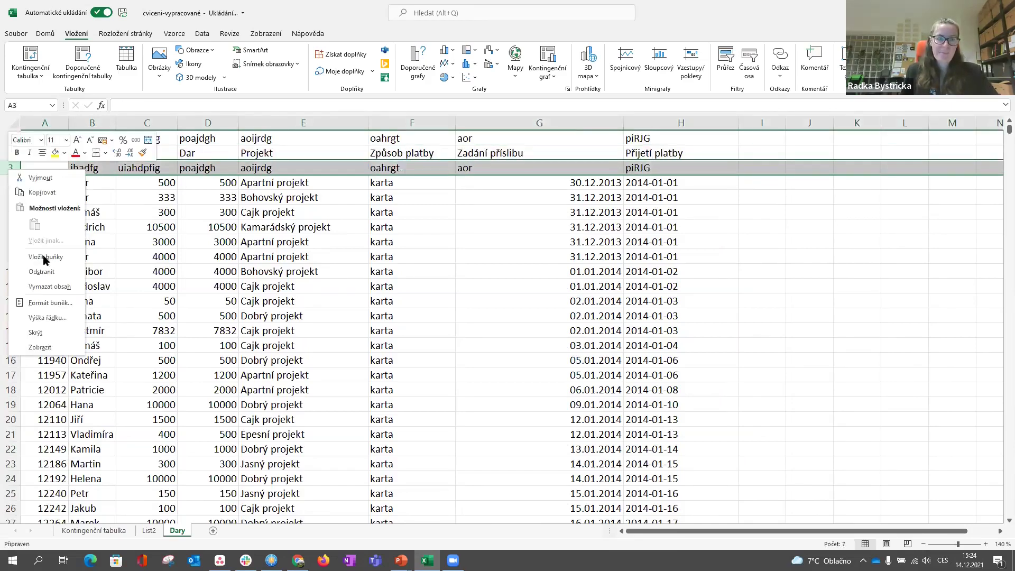
pyautogui.click(42, 271)
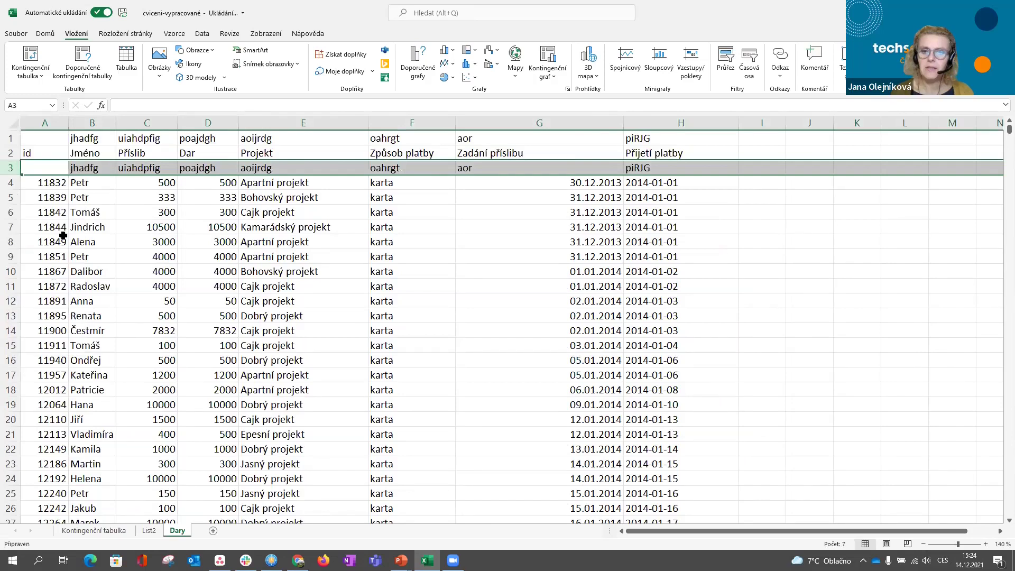
# - Delete the filler row 1 so the real headings start the Dary sheet
pyautogui.click(11, 137)
pyautogui.rightClick(10, 138)
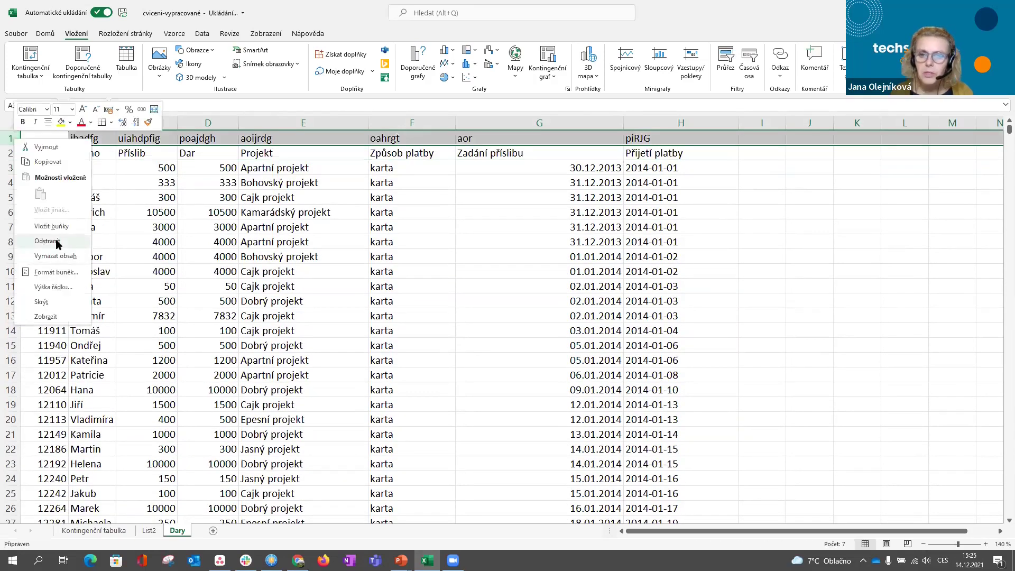
pyautogui.click(56, 242)
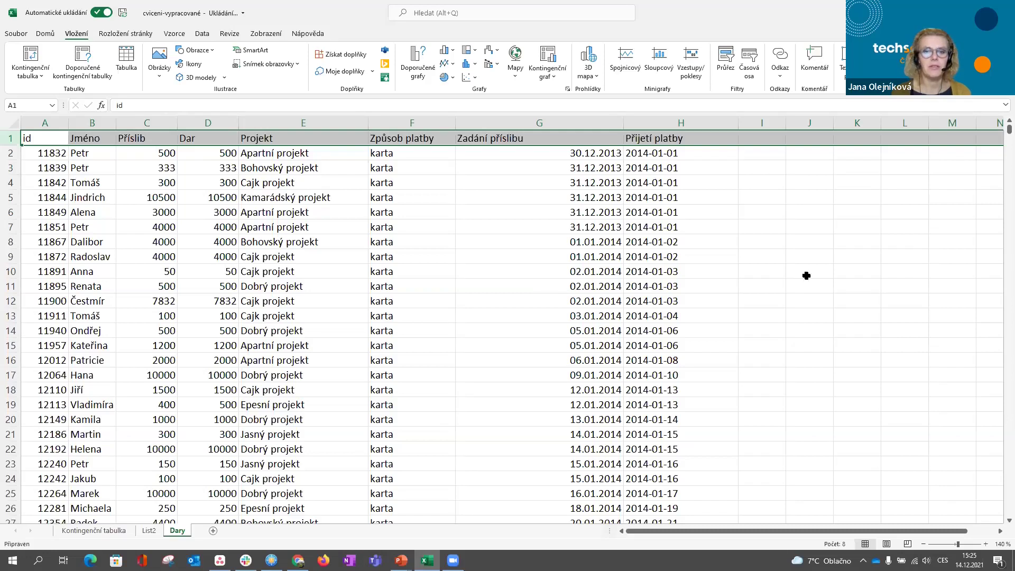
# - Turn on filtering for the header row of the donation data, starting from the Projekt heading
pyautogui.click(617, 157)
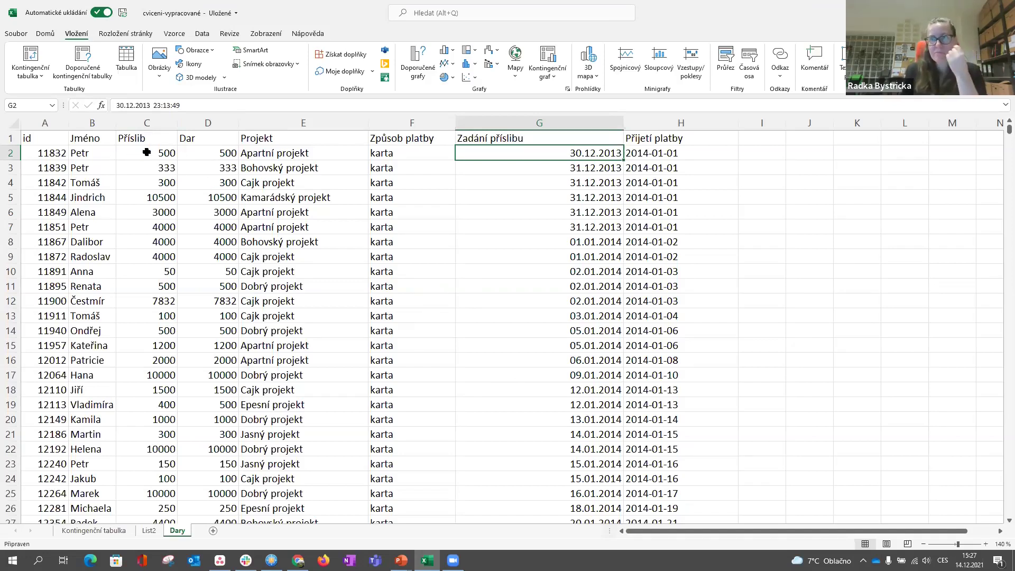
pyautogui.click(310, 139)
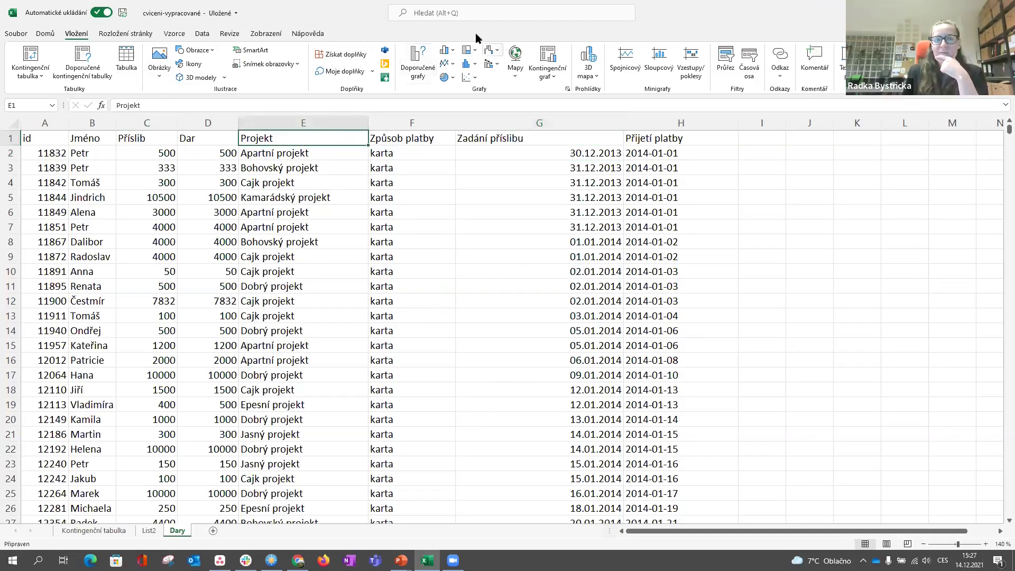
pyautogui.click(202, 34)
pyautogui.click(463, 82)
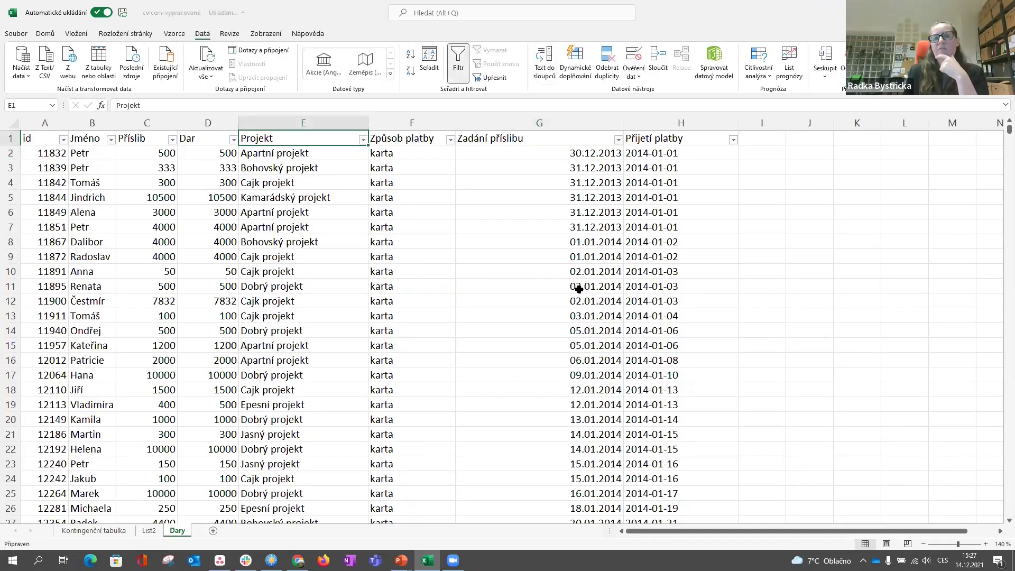
# - Open the filter list of the Projekt column to examine its project names
pyautogui.click(364, 140)
pyautogui.click(363, 140)
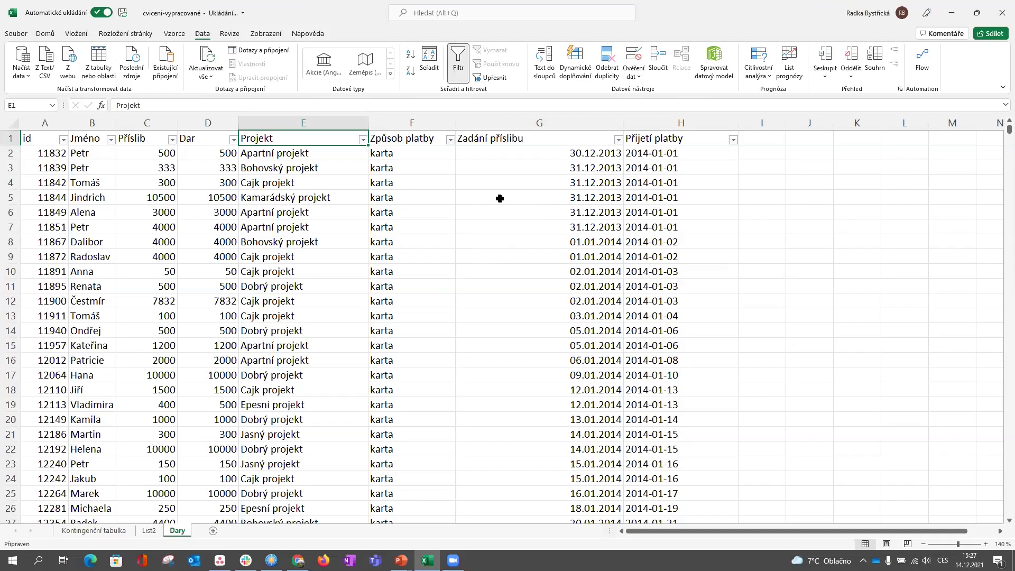
pyautogui.click(363, 140)
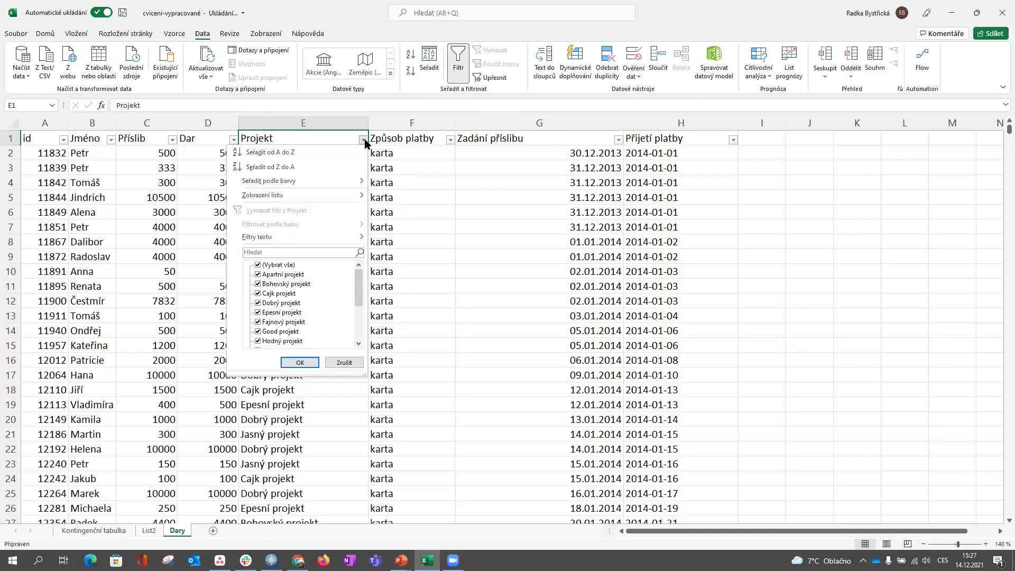
# - Close the filter list of the Projekt column without applying any filter
pyautogui.click(364, 141)
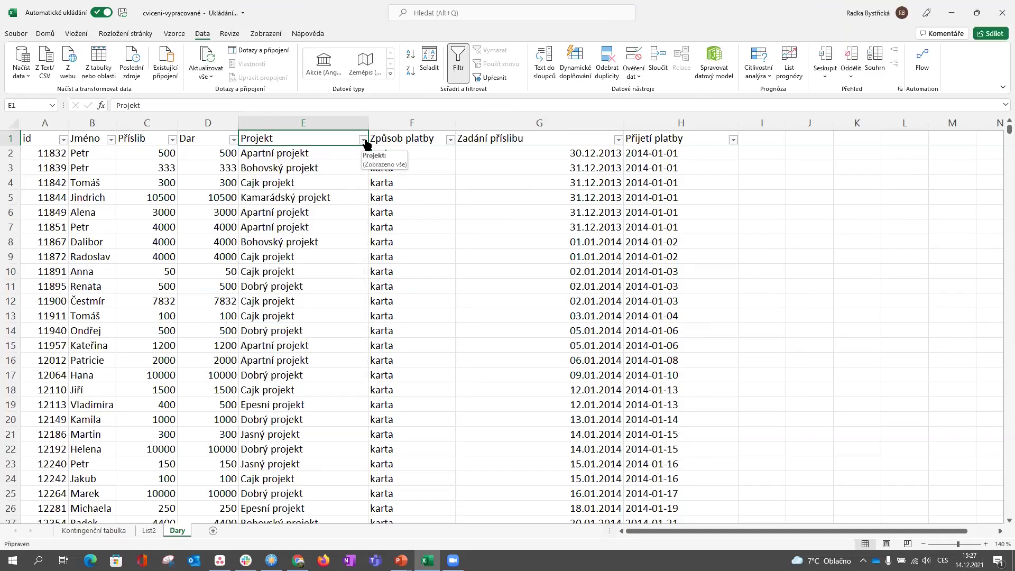
pyautogui.click(429, 170)
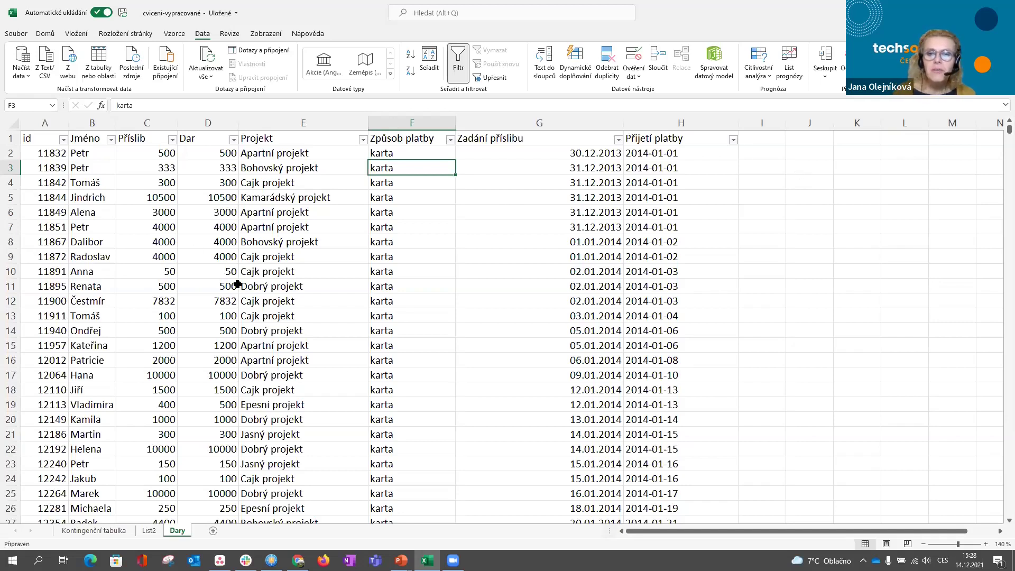
pyautogui.click(159, 154)
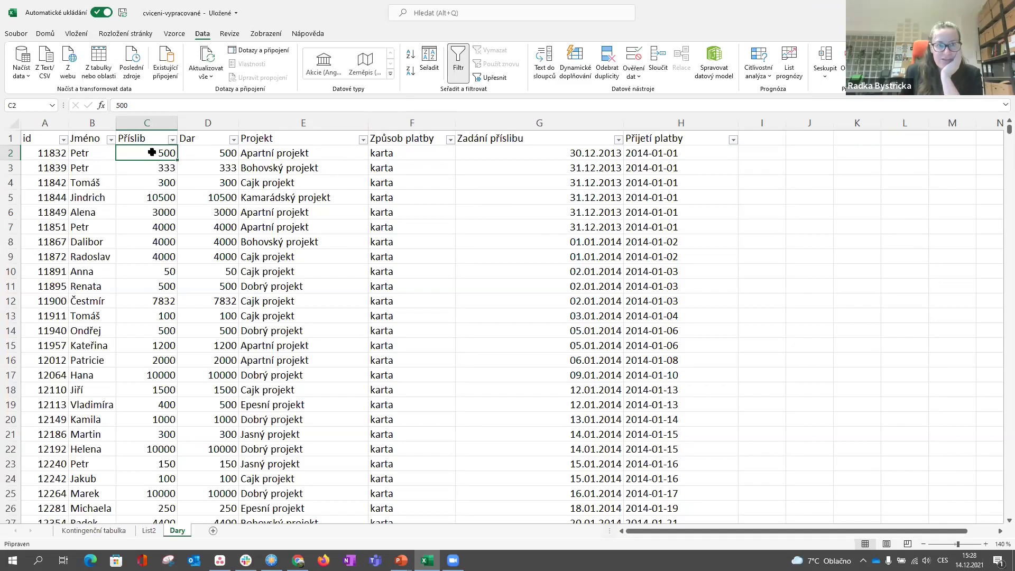
# - Apply the thousands-separated comma style to the continuous run of Dar amounts starting at D2 on the Dary sheet
pyautogui.click(232, 150)
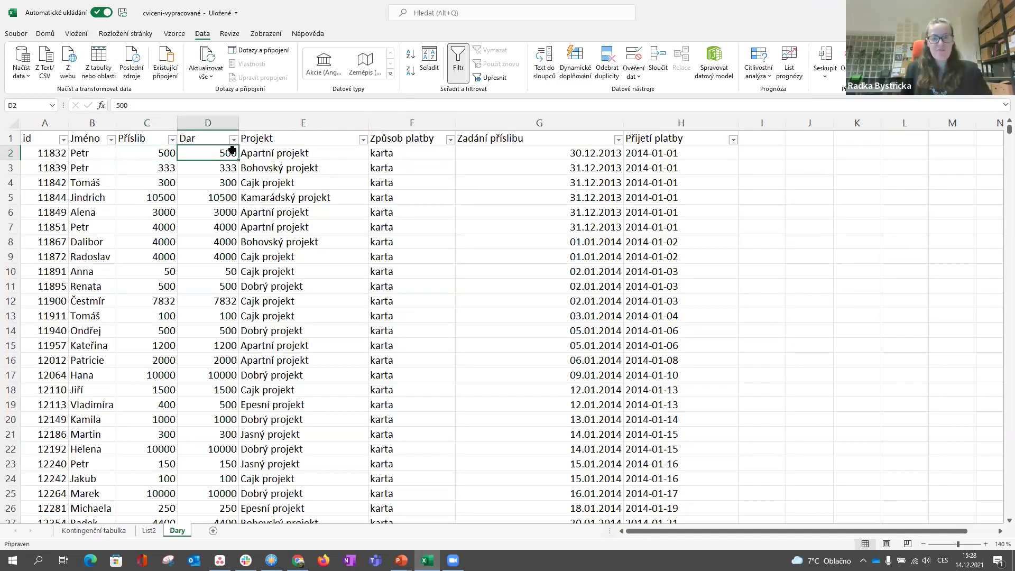
pyautogui.hotkey('ctrl', 'shift', 'Down')
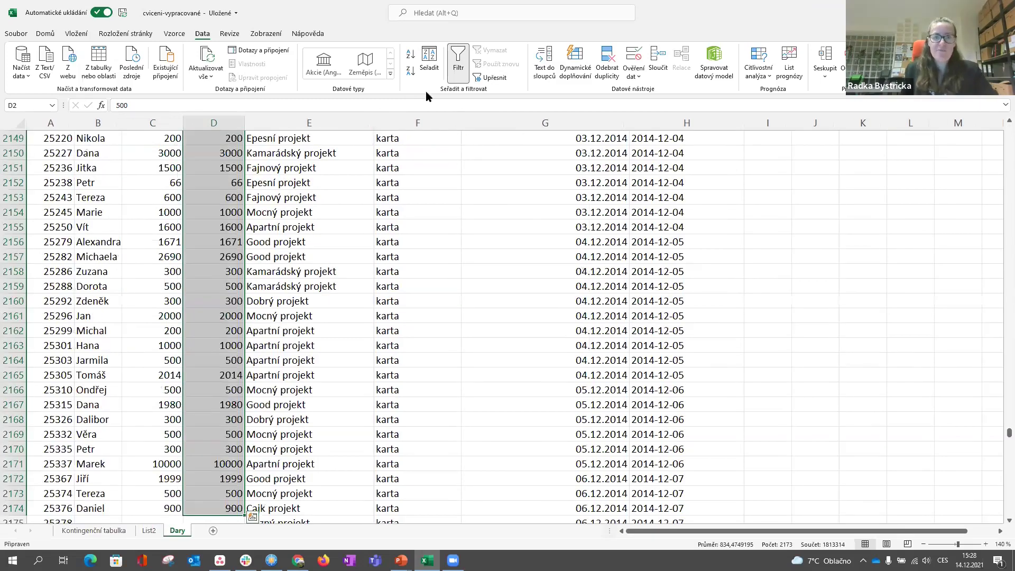
pyautogui.click(46, 33)
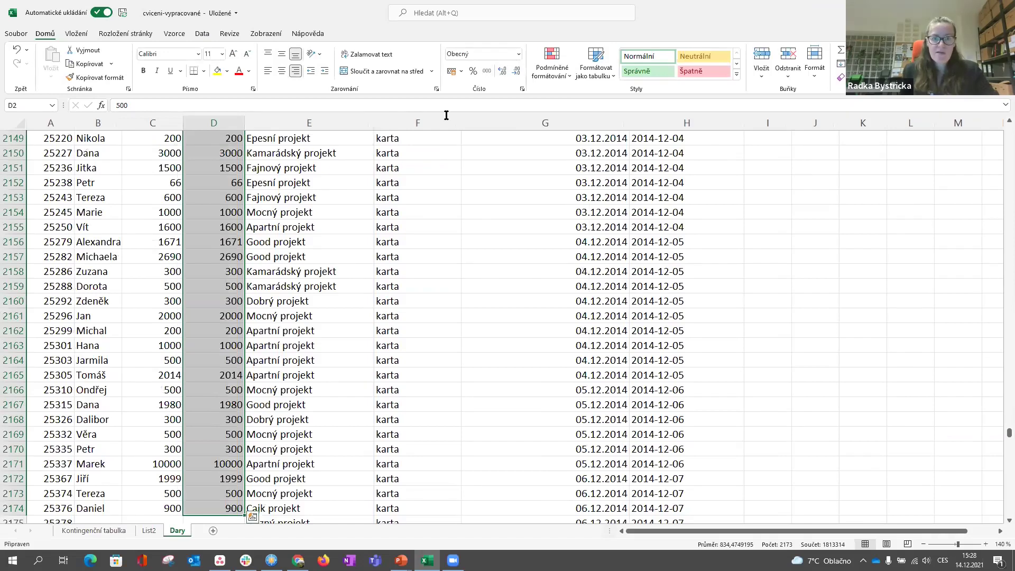
pyautogui.click(481, 67)
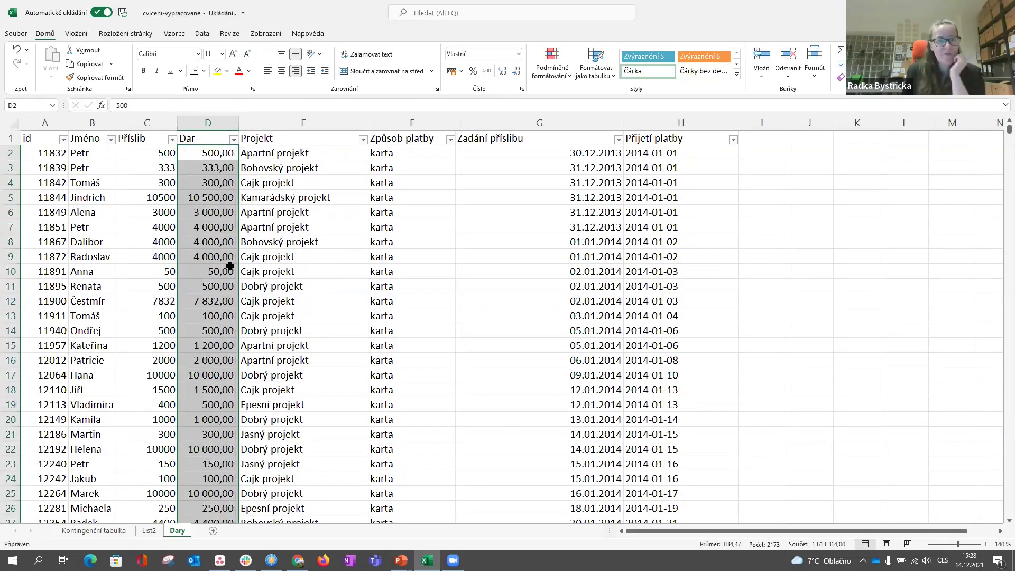
pyautogui.scroll(-3, 220, 256)
pyautogui.scroll(4, 219, 256)
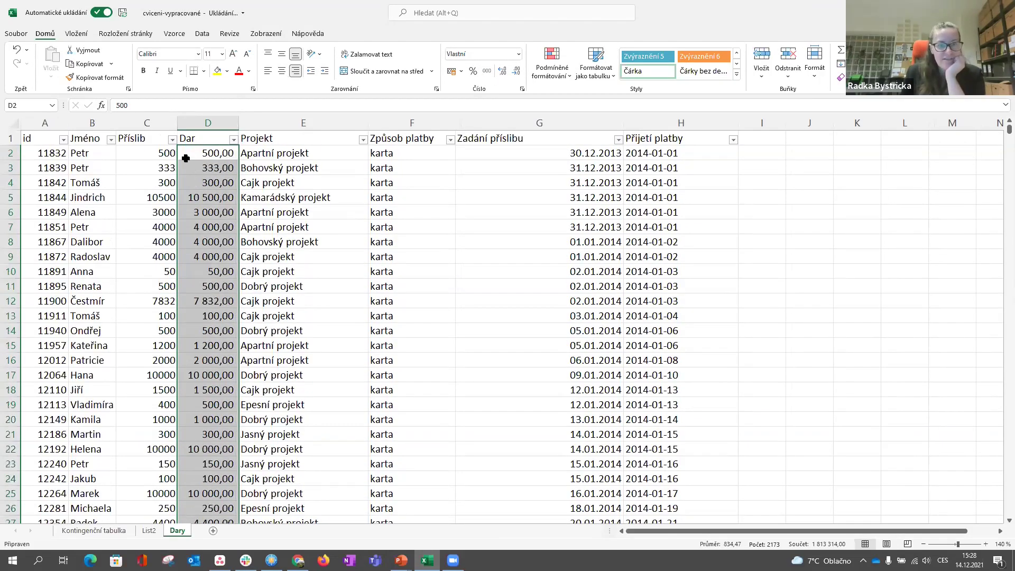
# - Inspect the underlying value of D2 and compare the number formatting on the Dary sheet with the pivot table's sums
pyautogui.click(216, 153)
pyautogui.doubleClick(122, 105)
pyautogui.press('Escape')
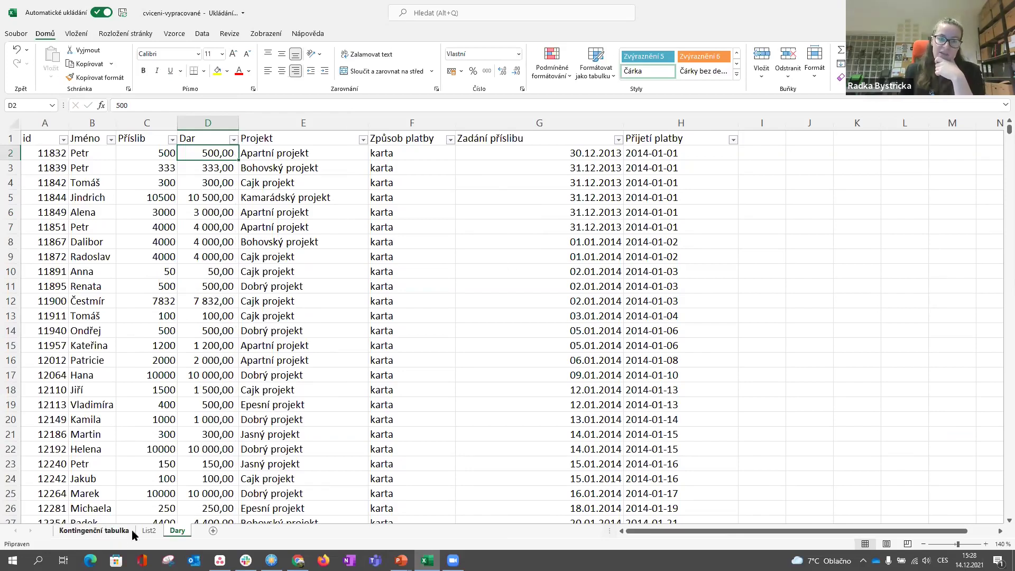
pyautogui.click(94, 530)
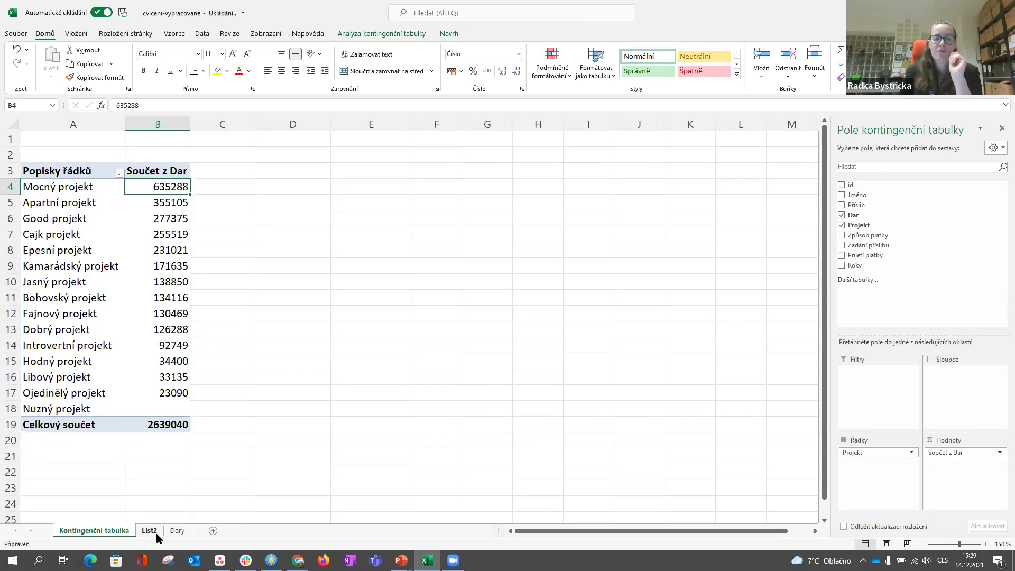
pyautogui.click(182, 531)
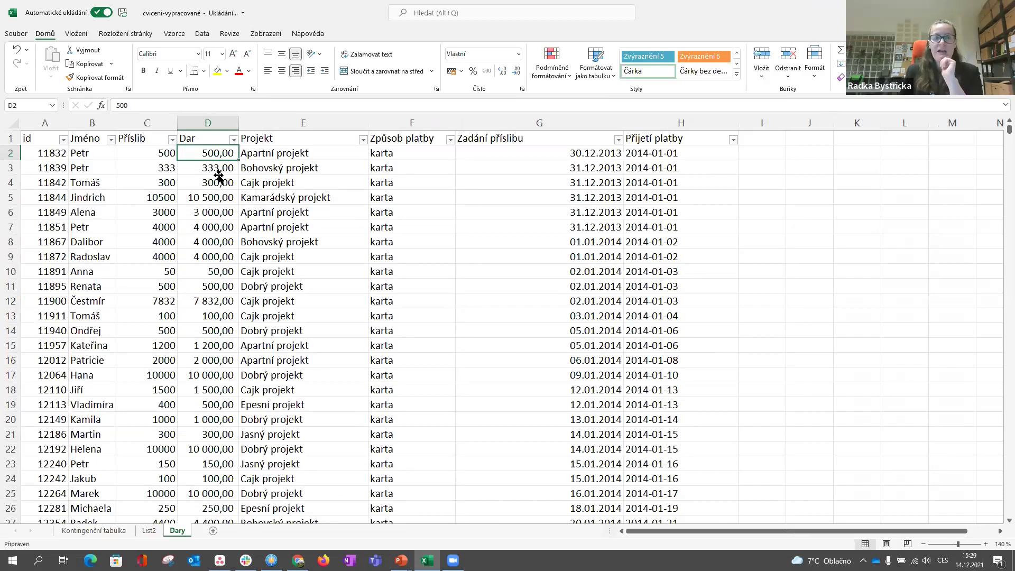
# - Format the pivot table sums in B4:B18 on the Kontingenční tabulka sheet with the thousands-separated comma style
pyautogui.click(113, 531)
pyautogui.click(243, 206)
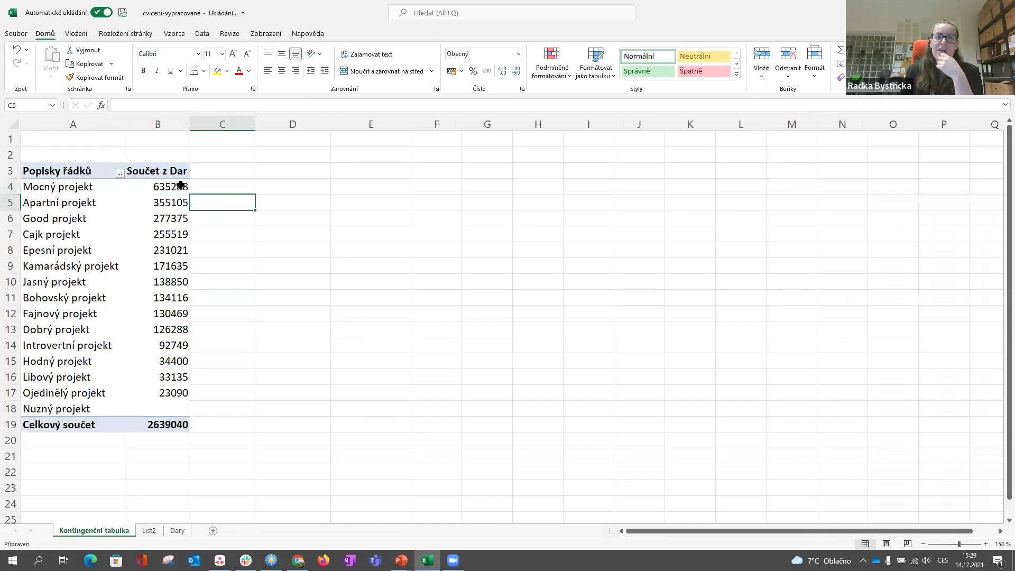
pyautogui.click(270, 189)
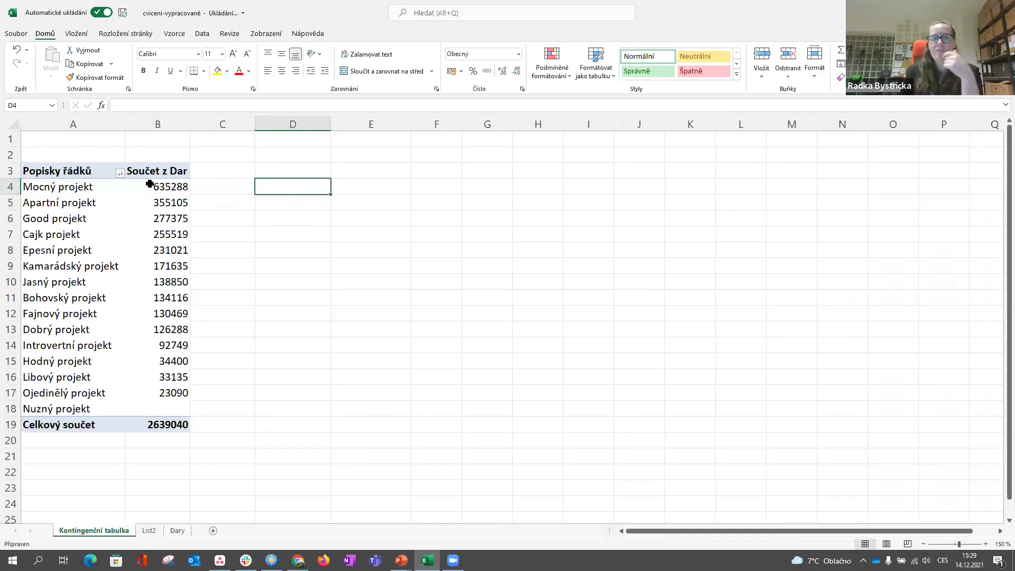
pyautogui.moveTo(155, 184); pyautogui.dragTo(153, 409)
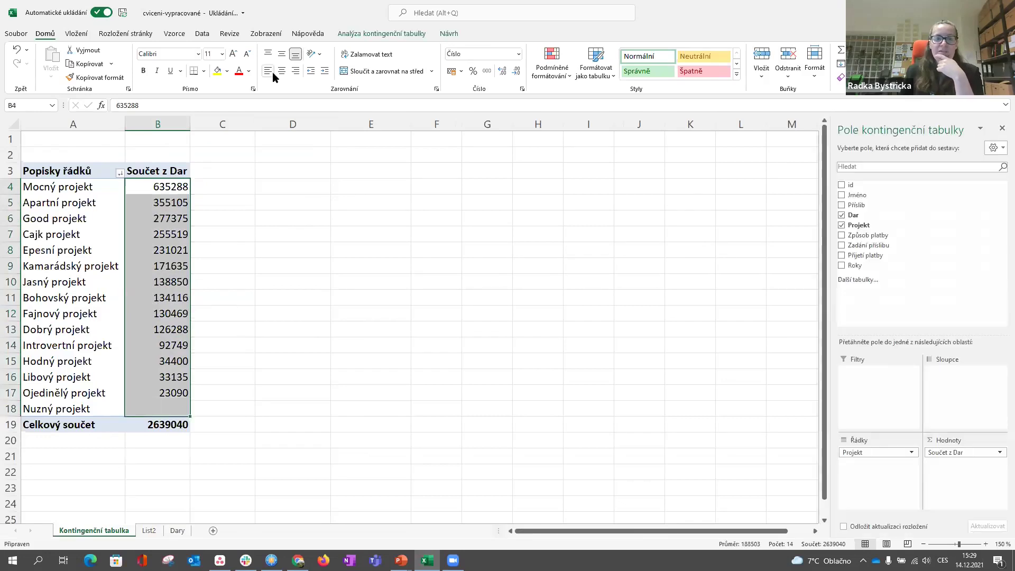
pyautogui.click(486, 72)
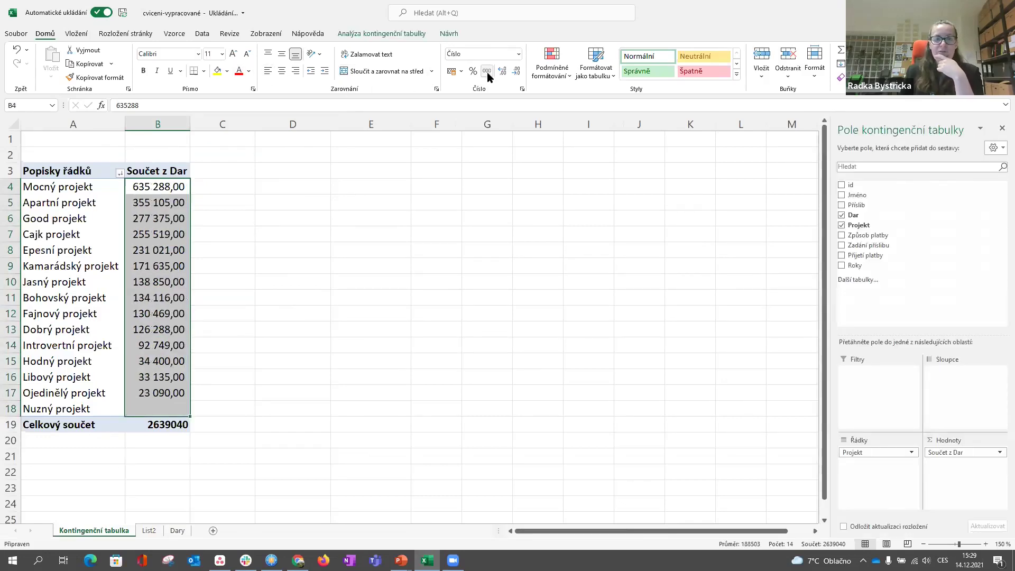
pyautogui.click(301, 263)
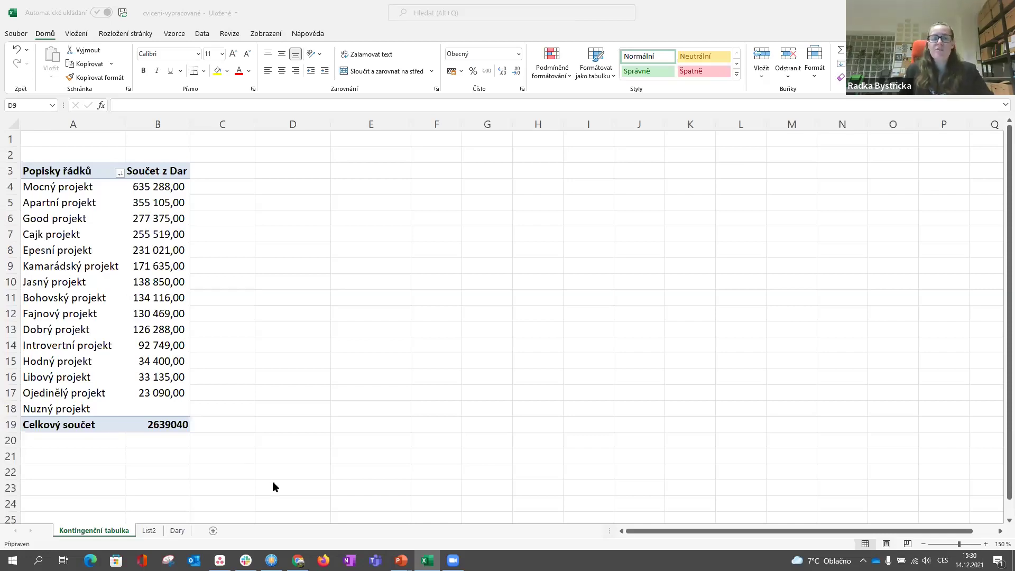
# - Select the Dary data from A2 to H2731 and insert a pivot table from Dary!$A$1:$H$2731 on a new sheet
pyautogui.click(177, 530)
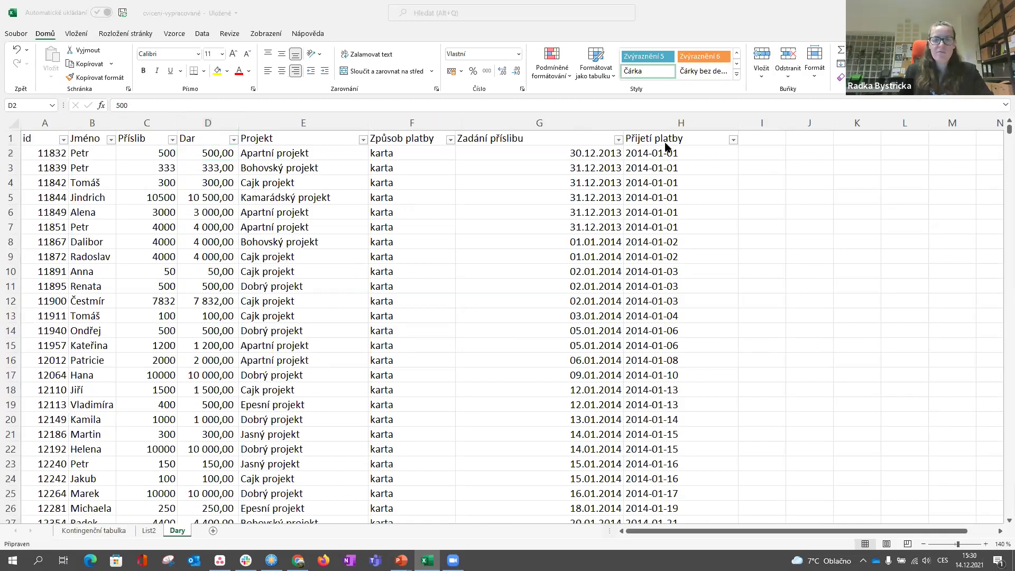
pyautogui.click(38, 152)
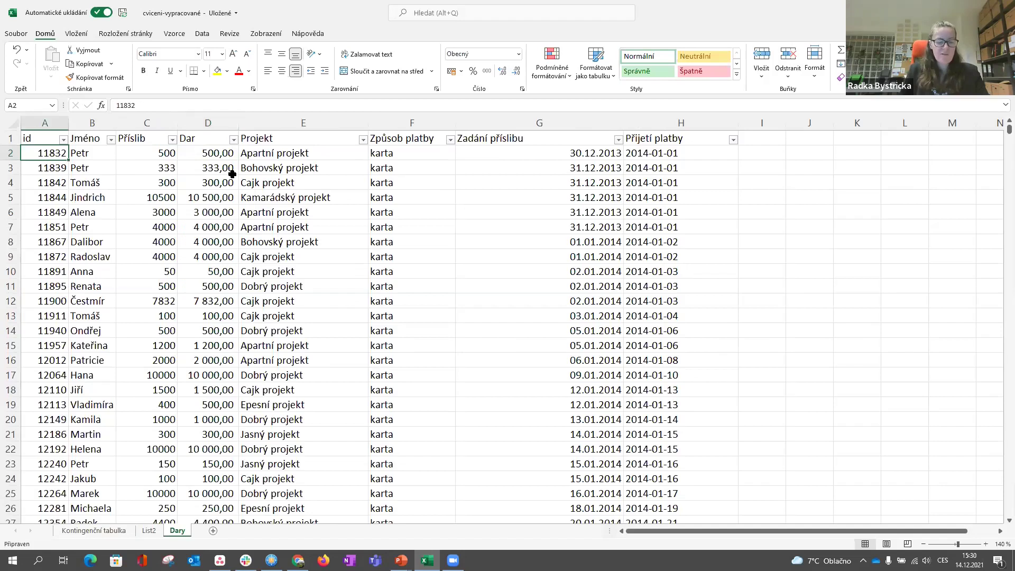
pyautogui.hotkey('shift', 'Right')
pyautogui.hotkey('shift', 'Right')
pyautogui.hotkey('shift', 'Right')
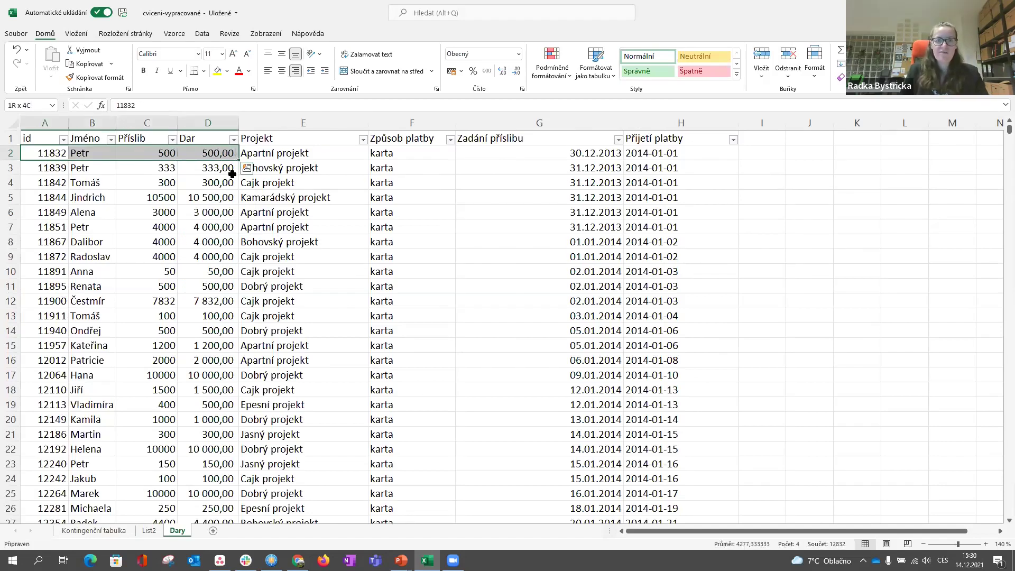
pyautogui.hotkey('ctrl', 'shift', 'Right')
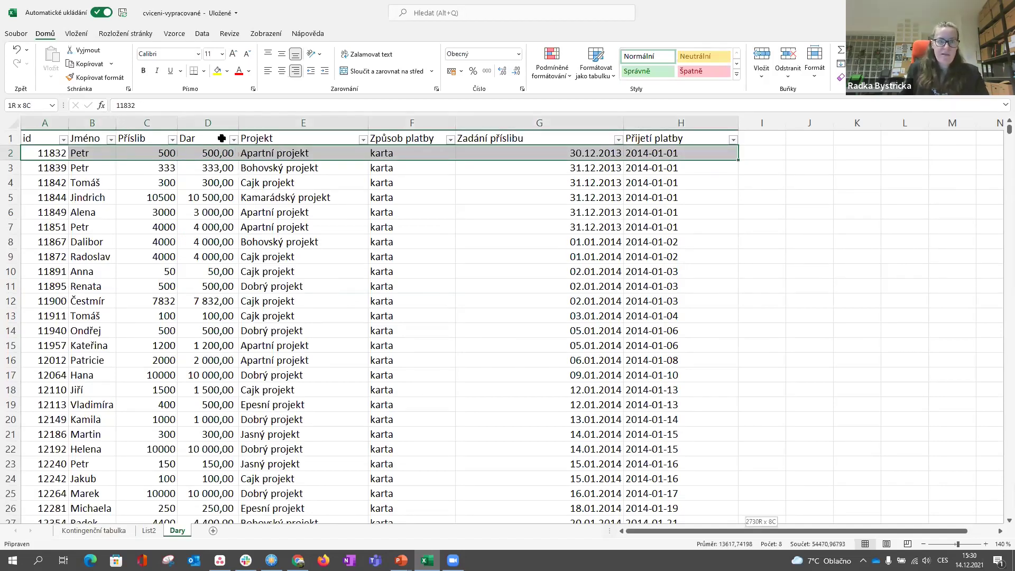
pyautogui.hotkey('ctrl', 'shift', 'Down')
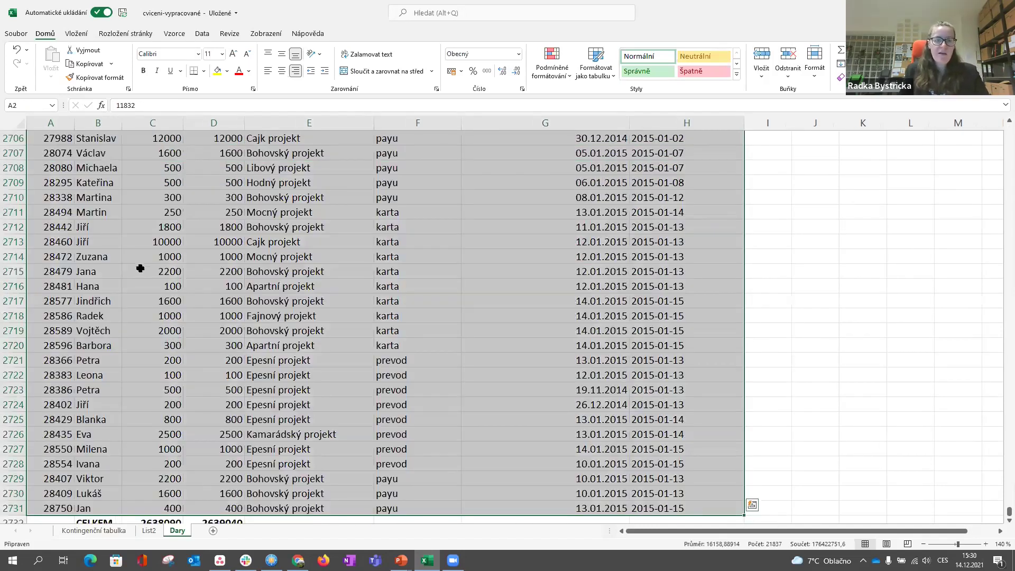
pyautogui.click(76, 33)
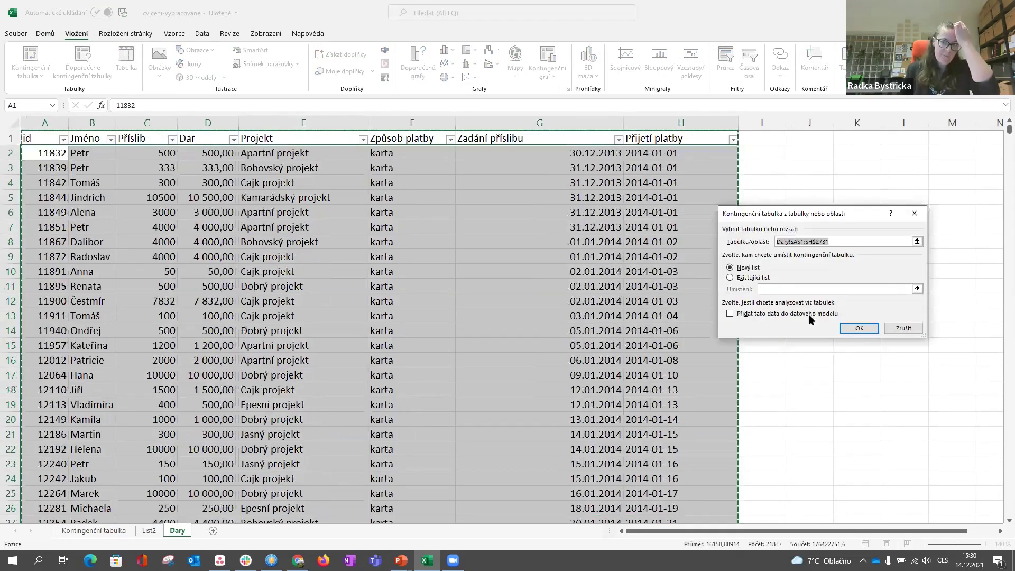
pyautogui.click(858, 331)
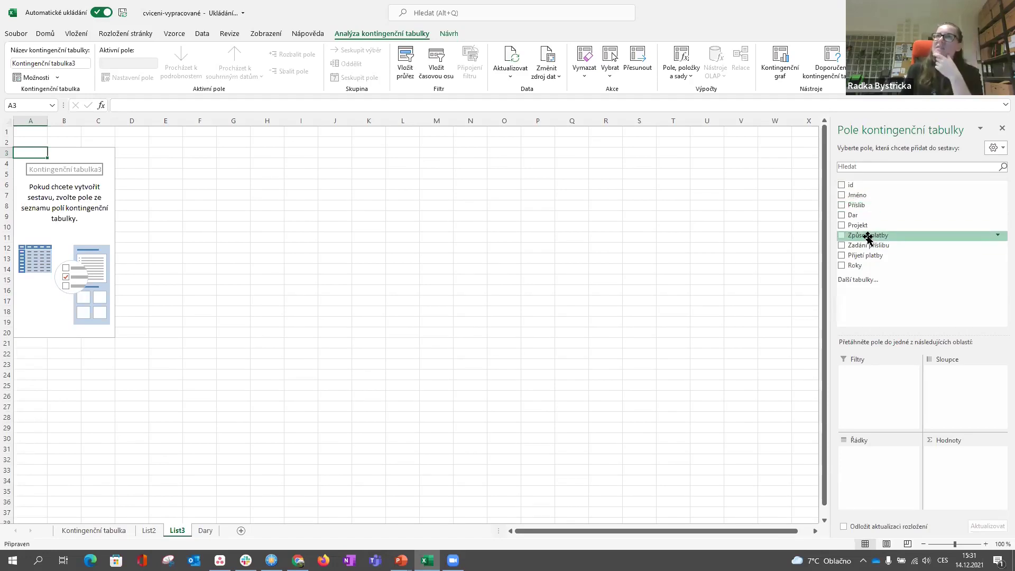
# - Turn off the display option "Zobrazit titulky polí a rozevírací nabídky filtru" for the new pivot table on List3
pyautogui.rightClick(91, 238)
pyautogui.click(137, 293)
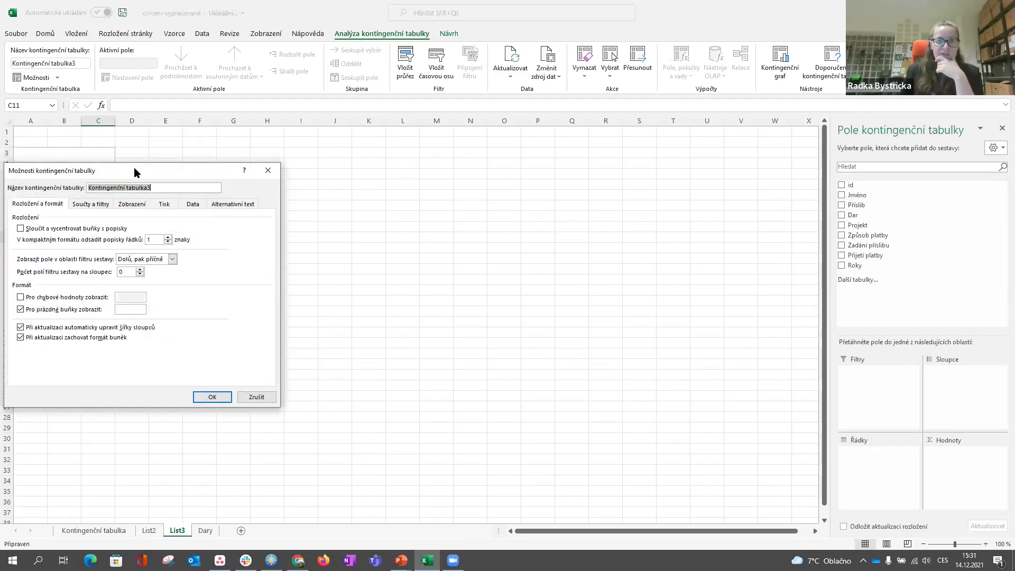
pyautogui.moveTo(134, 167); pyautogui.dragTo(361, 152)
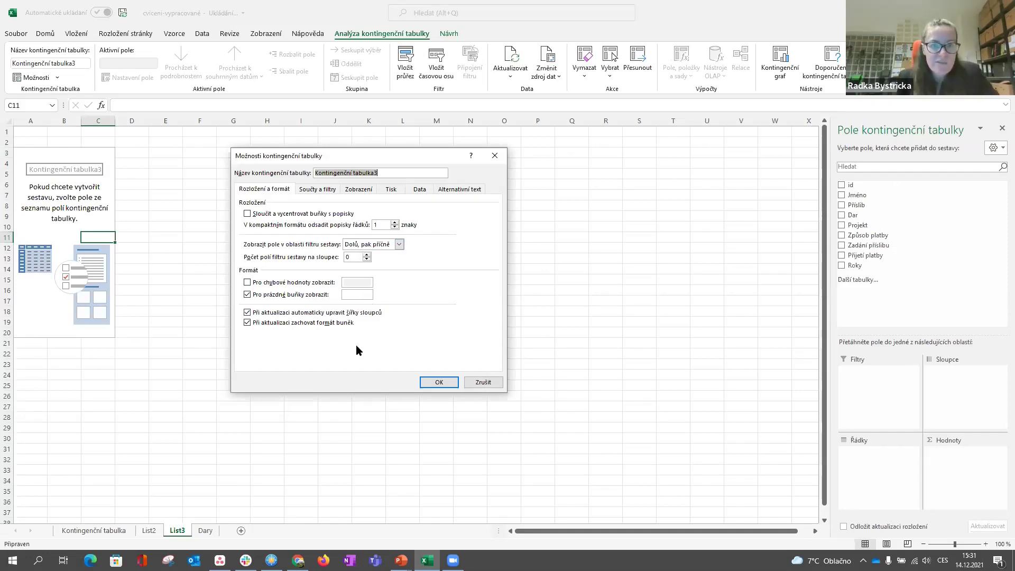
pyautogui.click(317, 189)
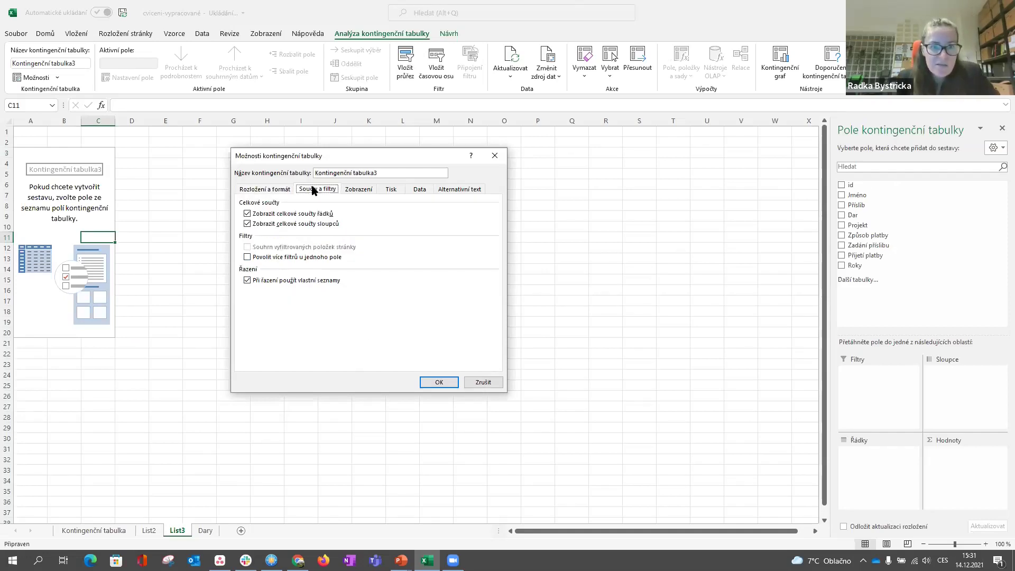
pyautogui.click(358, 188)
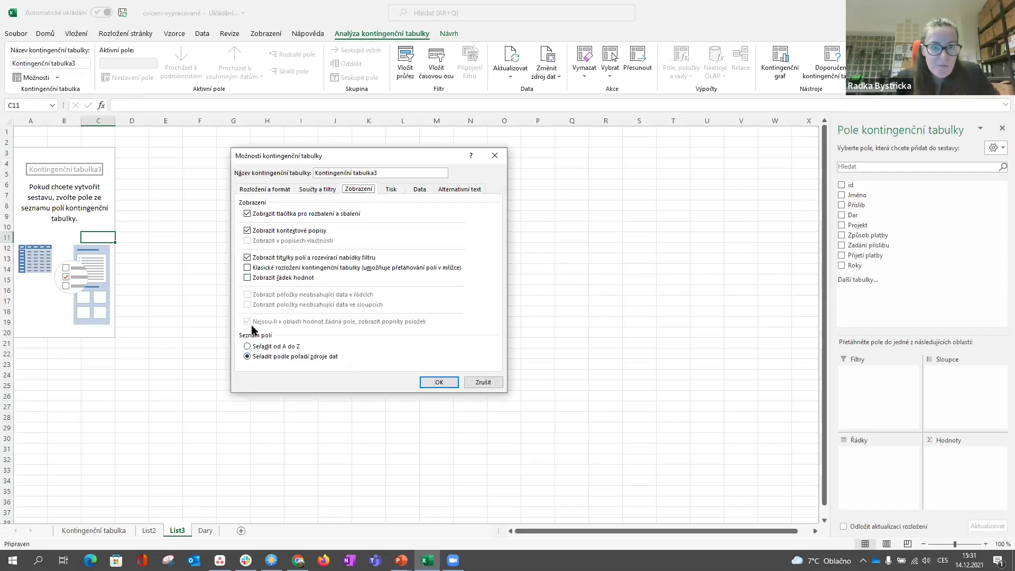
pyautogui.click(247, 258)
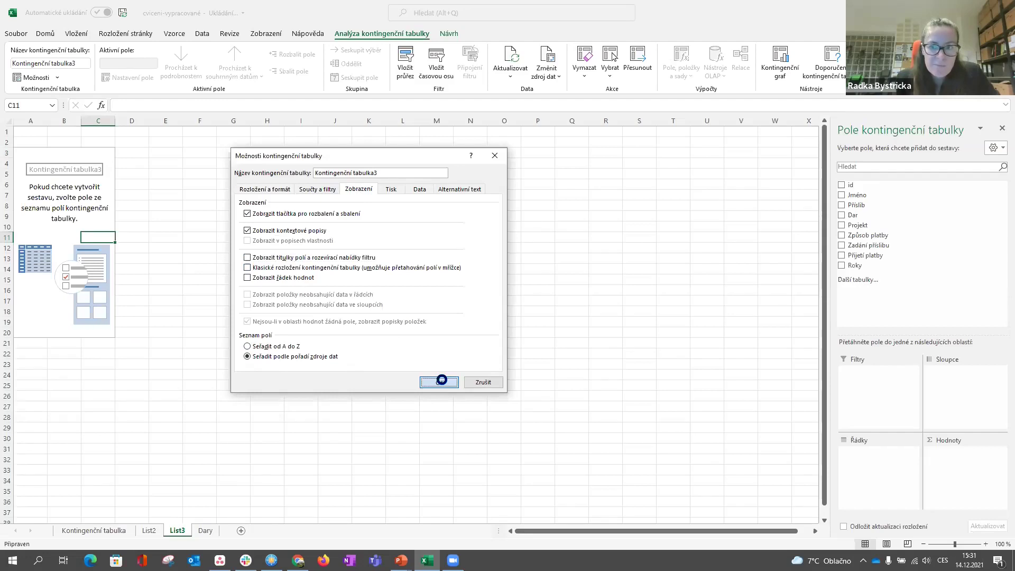
pyautogui.click(439, 382)
# - Try to turn the pivot table's field captions and filter menus back on, look over its data options, and cancel the changes
pyautogui.click(84, 208)
pyautogui.click(87, 224)
pyautogui.rightClick(57, 237)
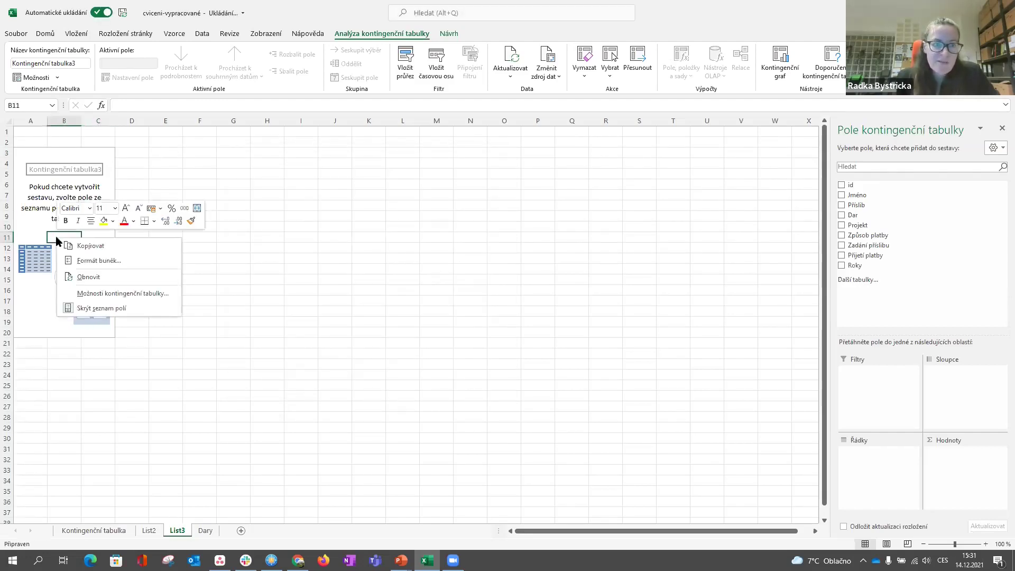
pyautogui.click(115, 294)
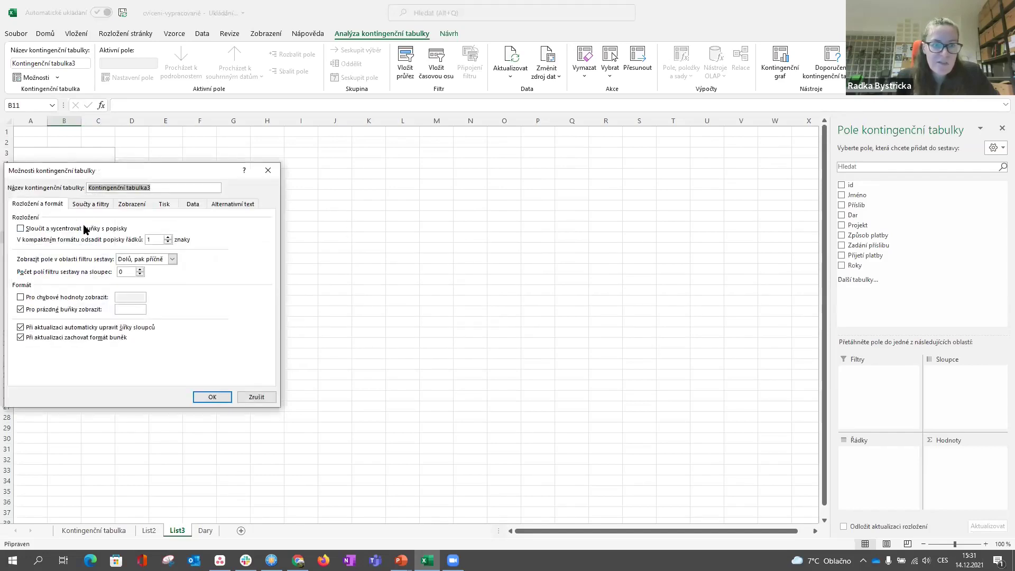
pyautogui.click(128, 204)
pyautogui.click(22, 273)
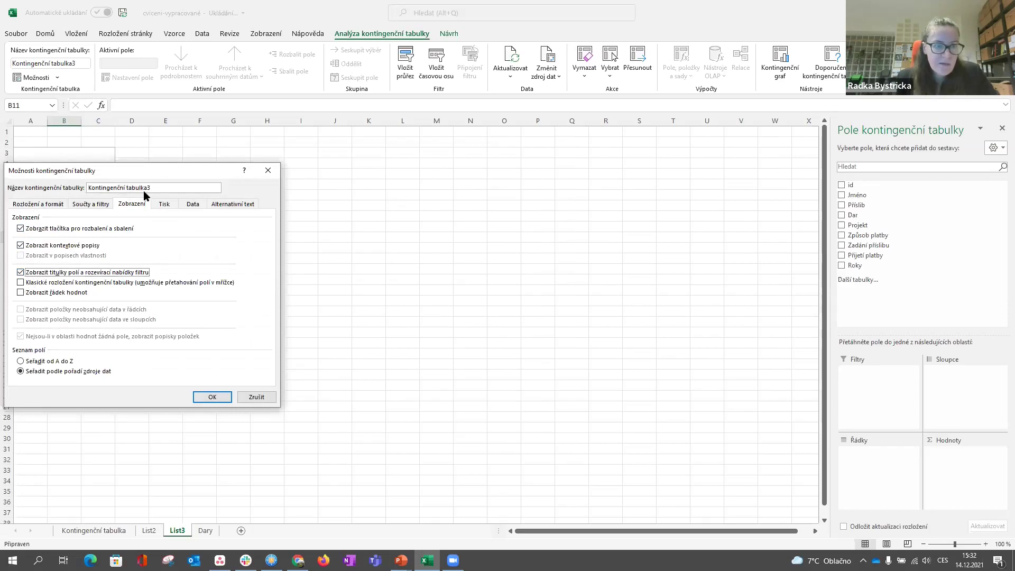
pyautogui.click(193, 204)
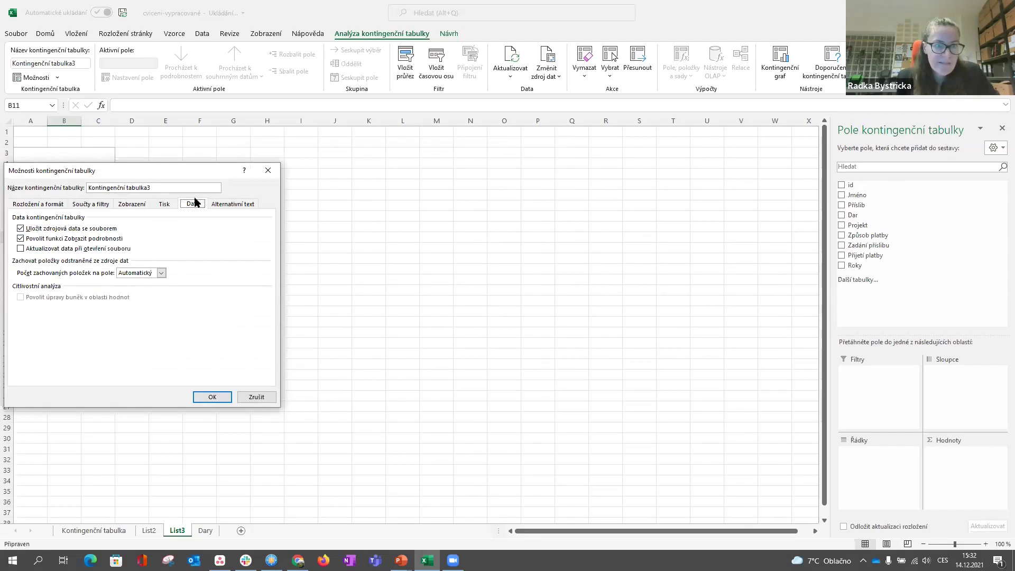
pyautogui.click(38, 205)
pyautogui.click(257, 397)
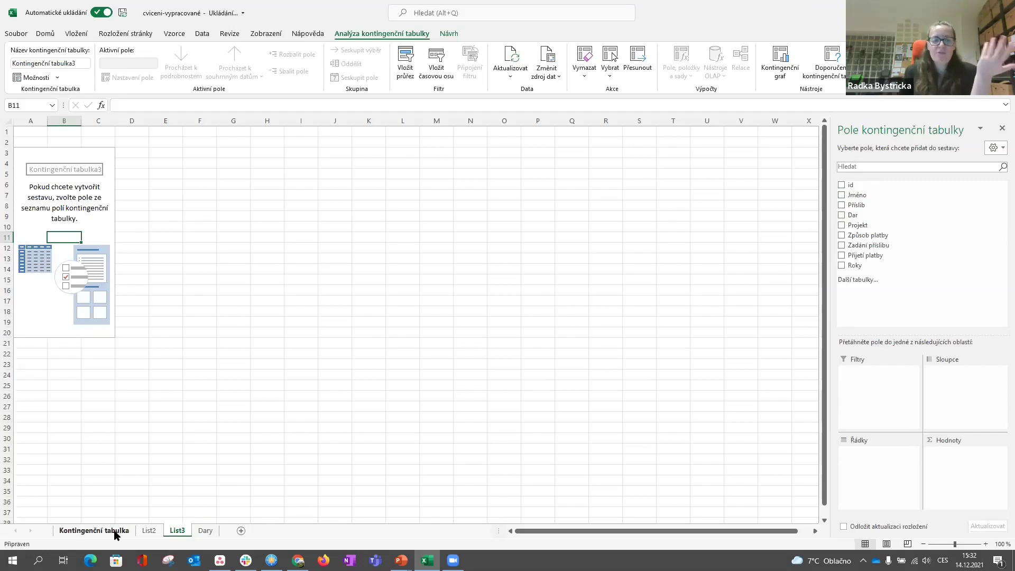
# - Look at the selected source data on the Dary sheet and return to the empty pivot table on List3
pyautogui.click(205, 530)
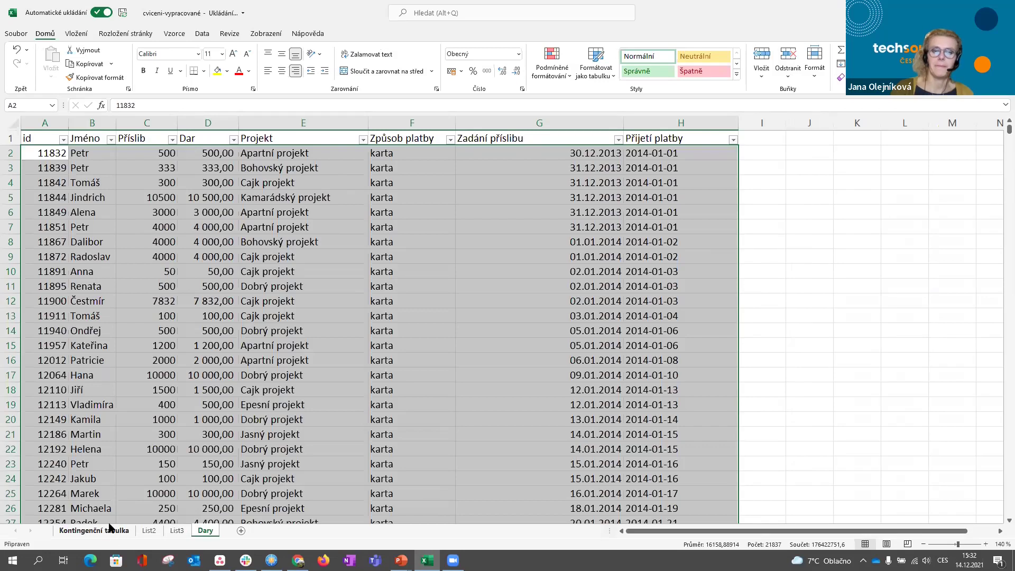
pyautogui.click(178, 530)
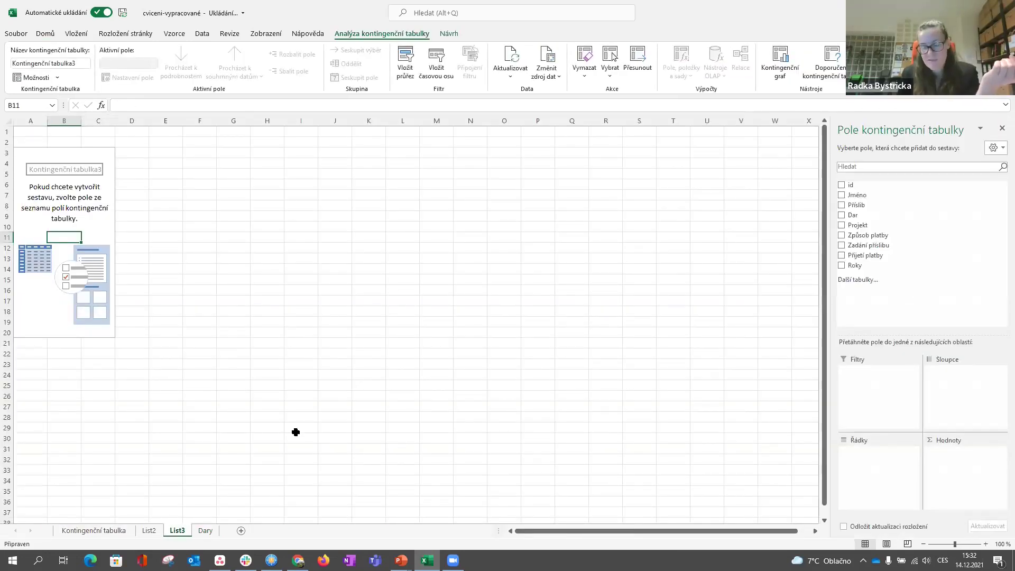